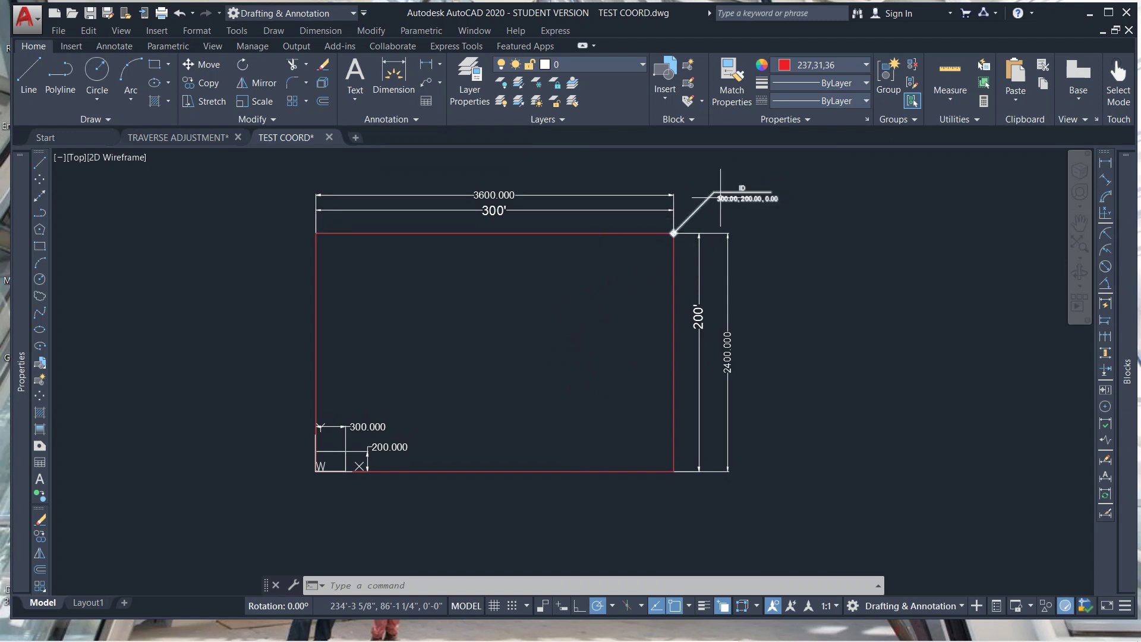
# Inspect the coordinate label on the large rectangle's upper-right corner by selecting it, and clear the selection.
pyautogui.moveTo(729, 199)
pyautogui.mouseDown(button='middle')
pyautogui.moveTo(712, 202)
pyautogui.moveTo(680, 261)
pyautogui.mouseUp(button='middle')
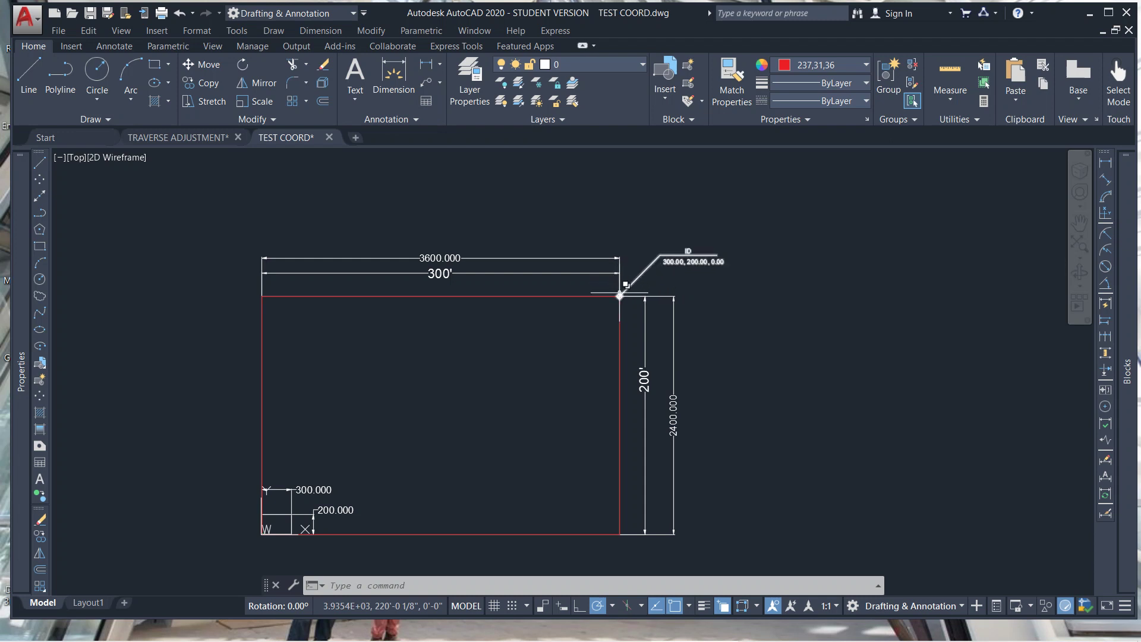
pyautogui.click(677, 262)
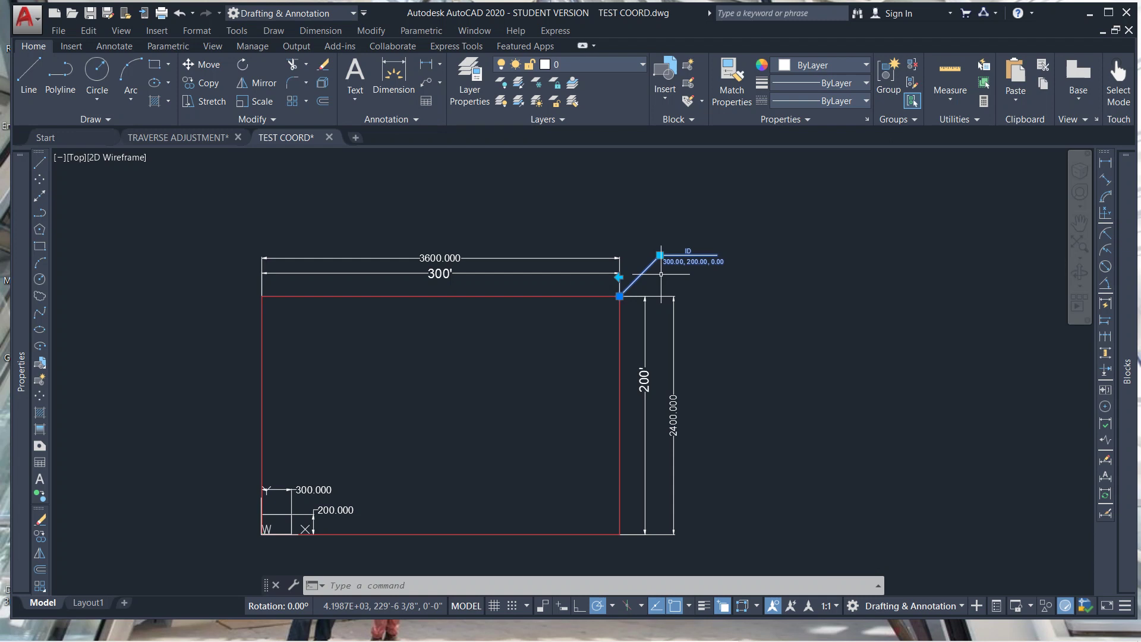
pyautogui.click(758, 319)
pyautogui.press('Escape')
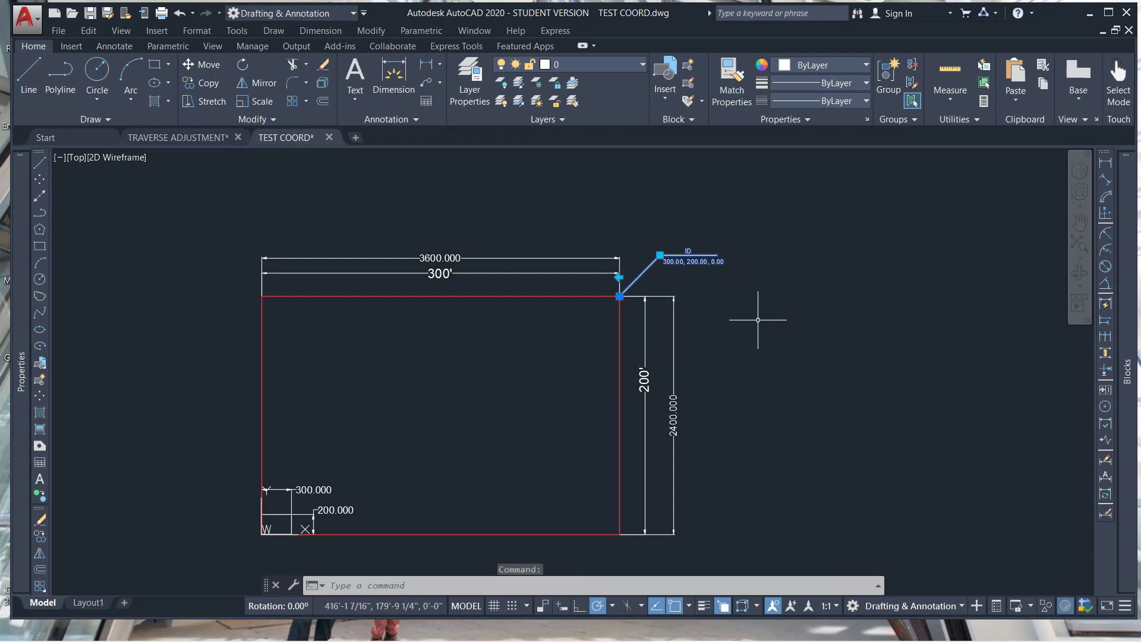
pyautogui.press('Escape')
pyautogui.press('Escape')
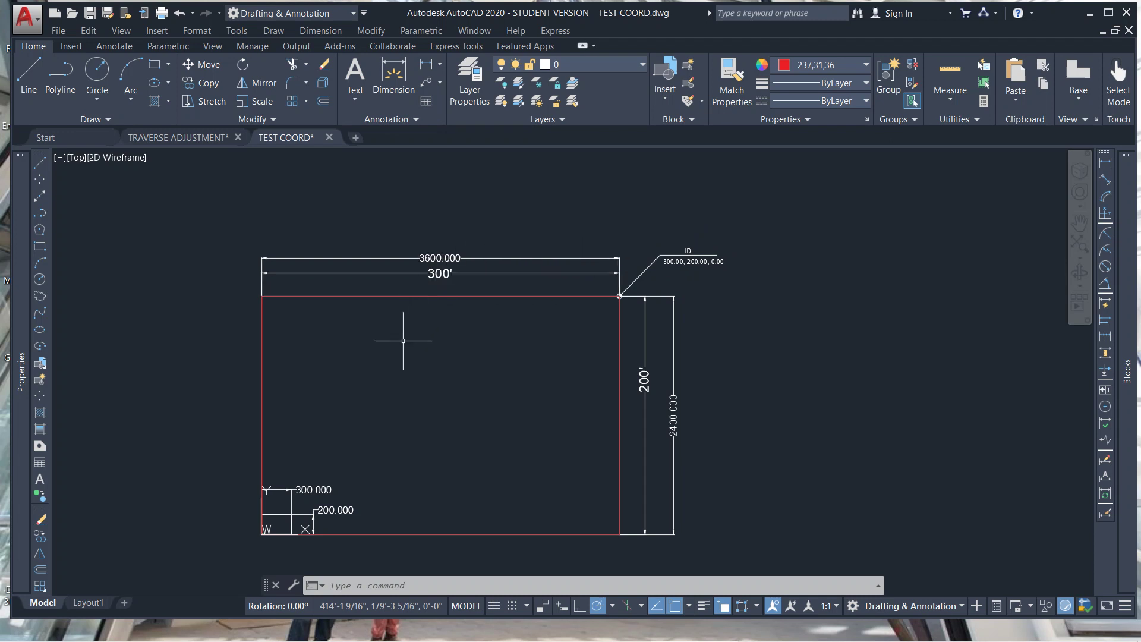
# Delete the large red rectangle traced over the 300' by 200' outline.
pyautogui.click(366, 296)
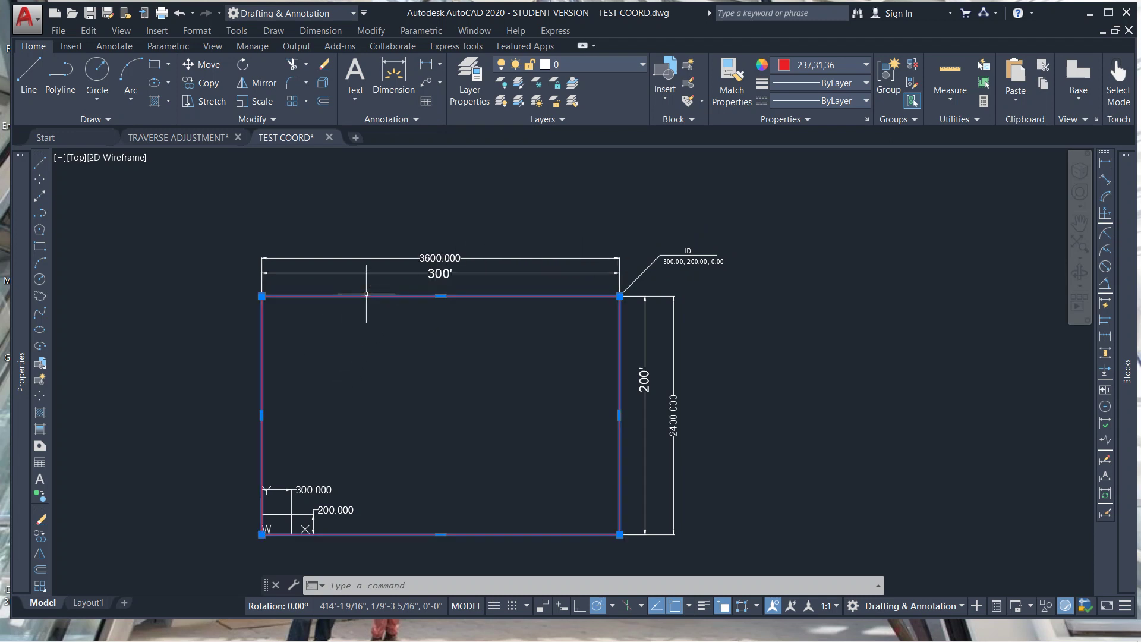
pyautogui.click(424, 350)
pyautogui.press('Delete')
pyautogui.moveTo(40, 242)
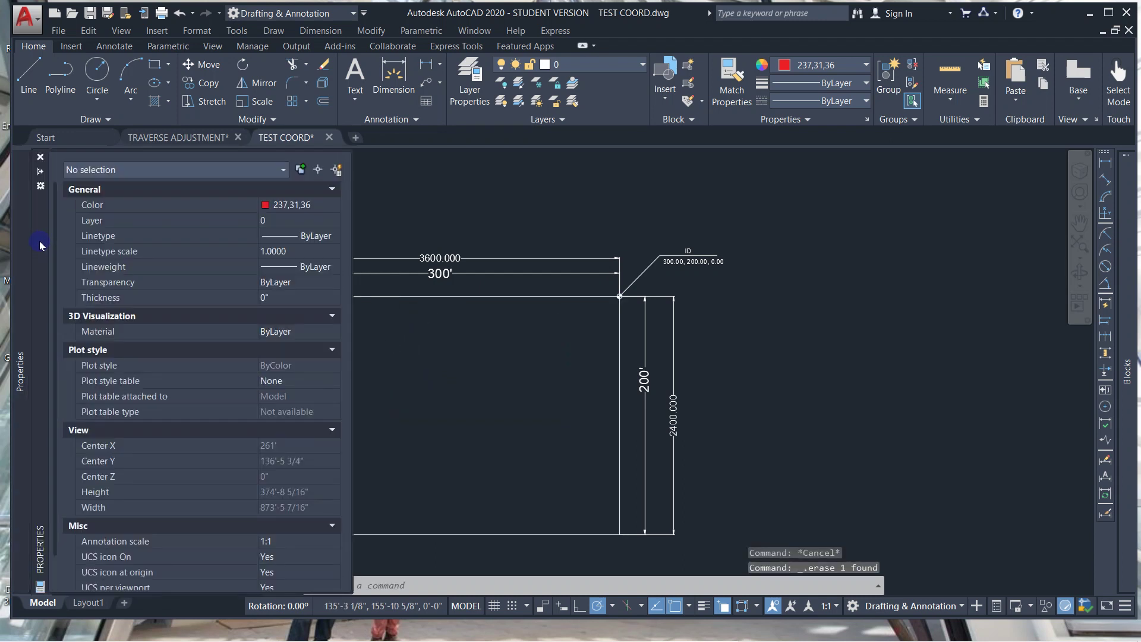
pyautogui.click(445, 217)
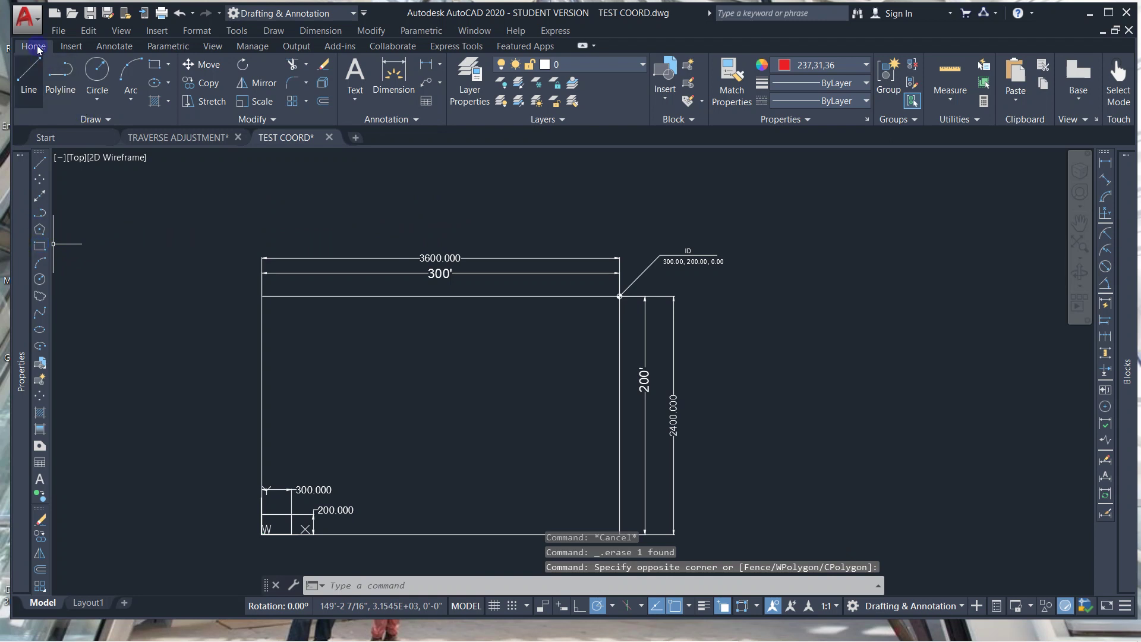
# Check the length type and precision in the drawing units settings, and leave them without making changes.
pyautogui.click(32, 25)
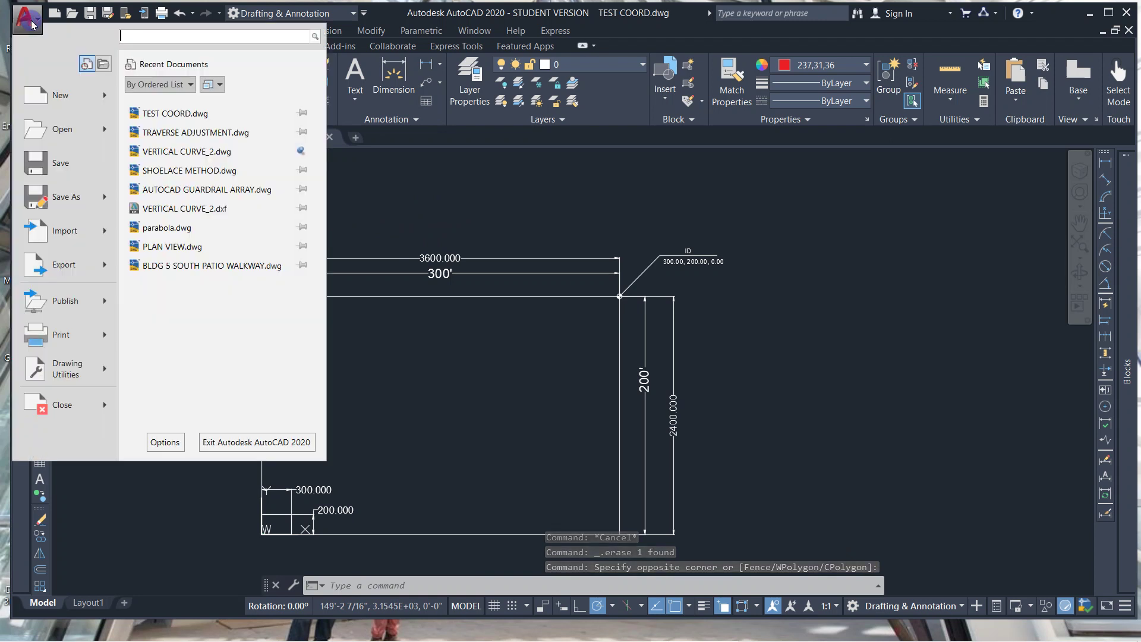
pyautogui.click(64, 374)
pyautogui.click(178, 237)
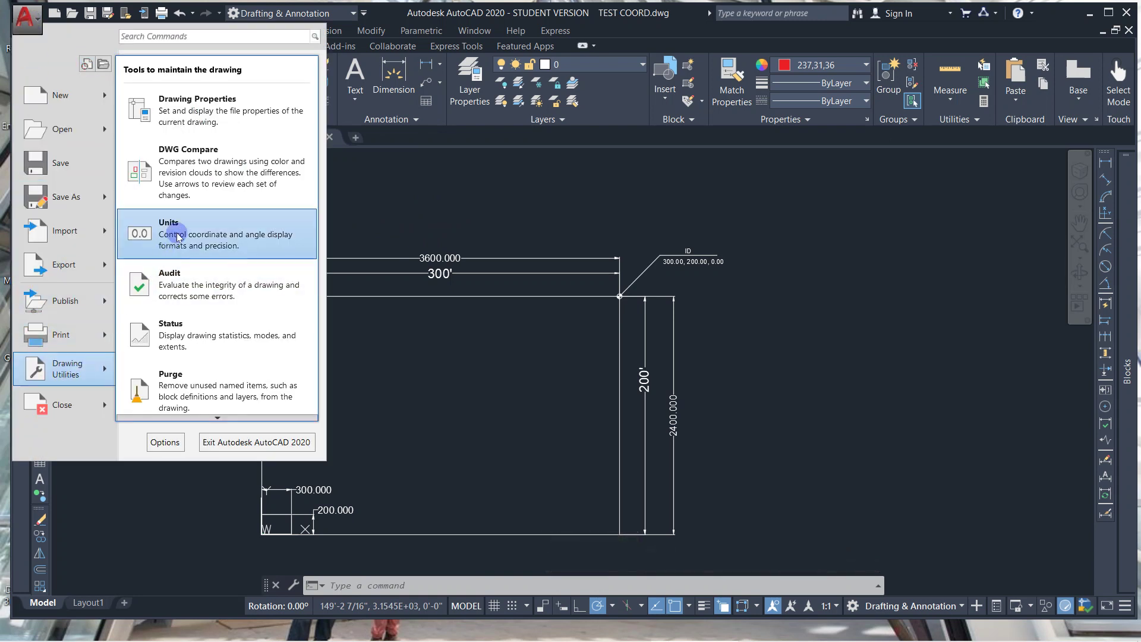
pyautogui.click(840, 102)
pyautogui.click(961, 88)
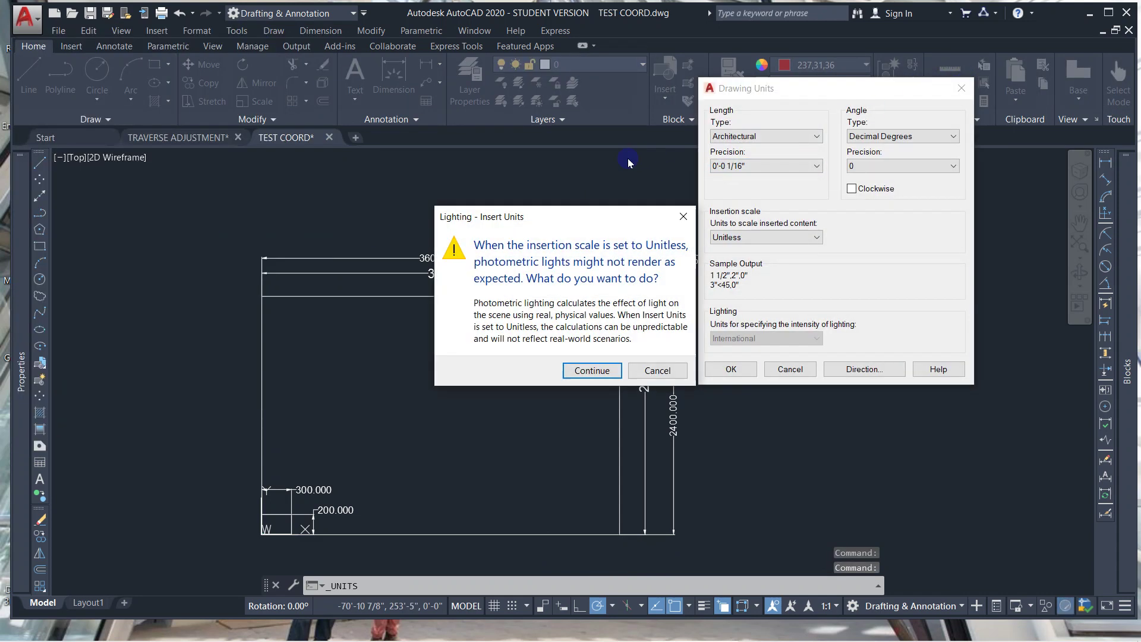
pyautogui.press('Escape')
pyautogui.press('Escape')
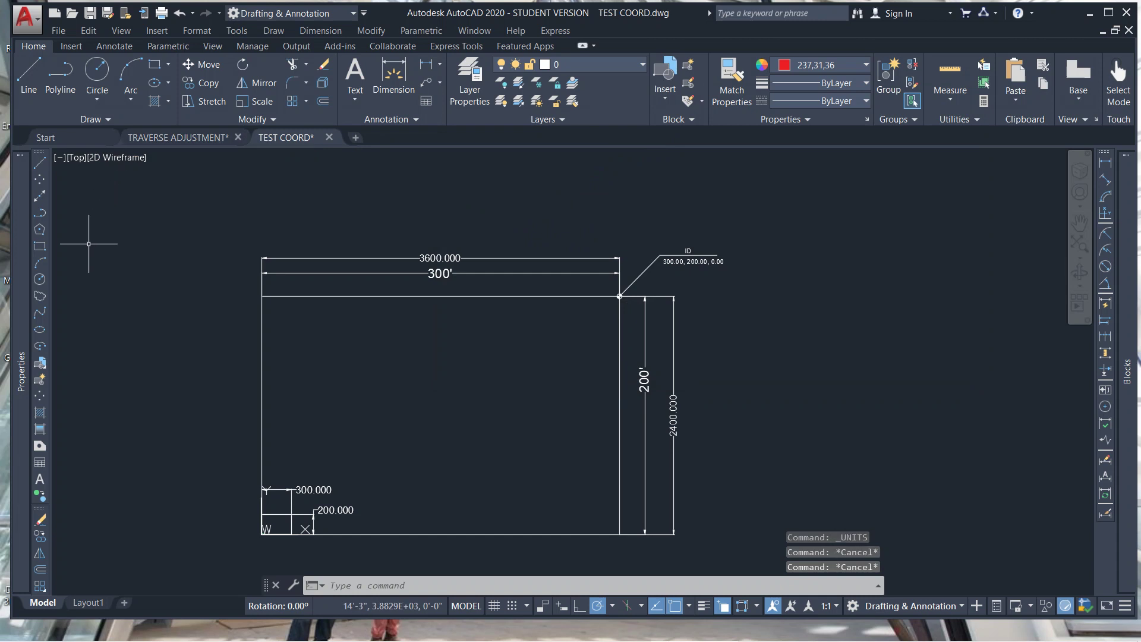
# Draw a rectangle from the large outline's lower-left corner with its opposite corner at 300',200', and delete it again.
pyautogui.click(40, 248)
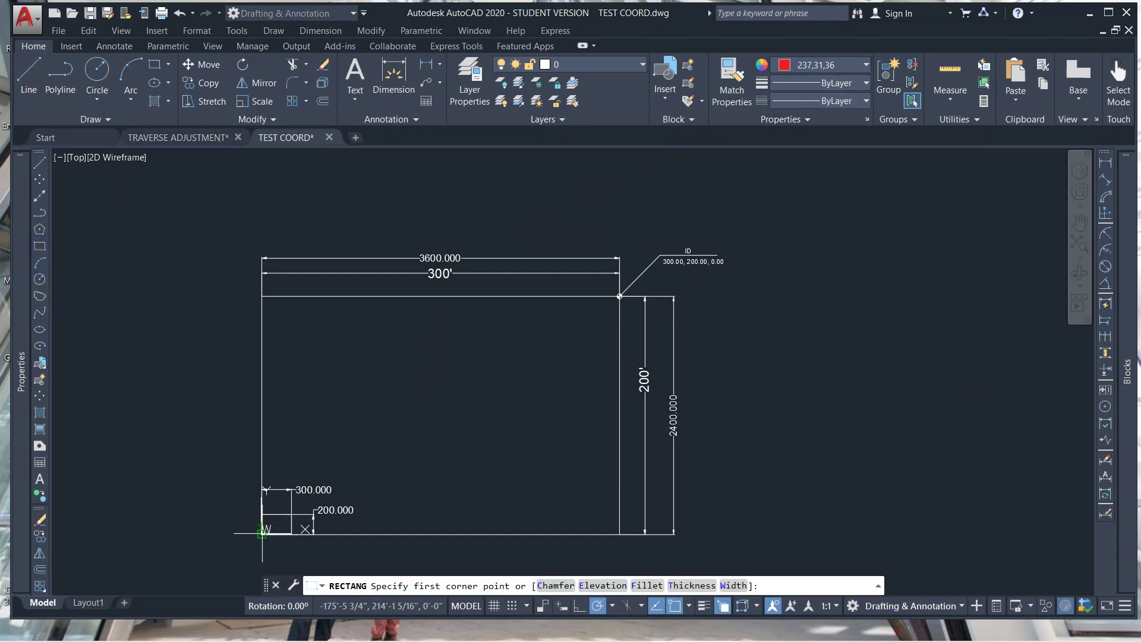
pyautogui.click(261, 533)
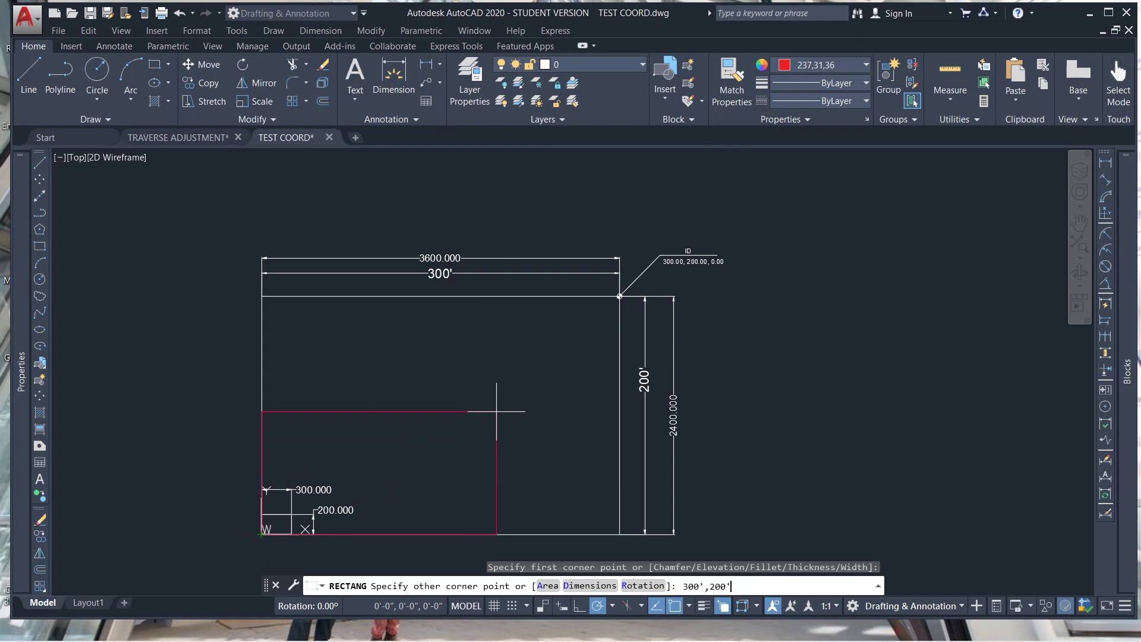
pyautogui.press('Return')
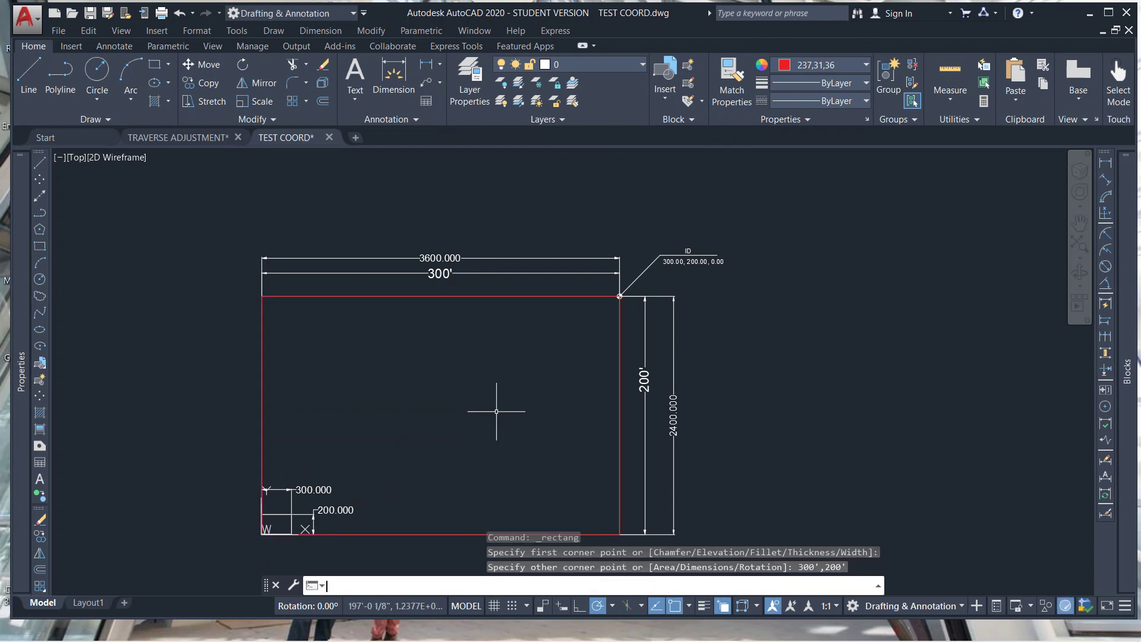
pyautogui.click(493, 295)
pyautogui.press('Delete')
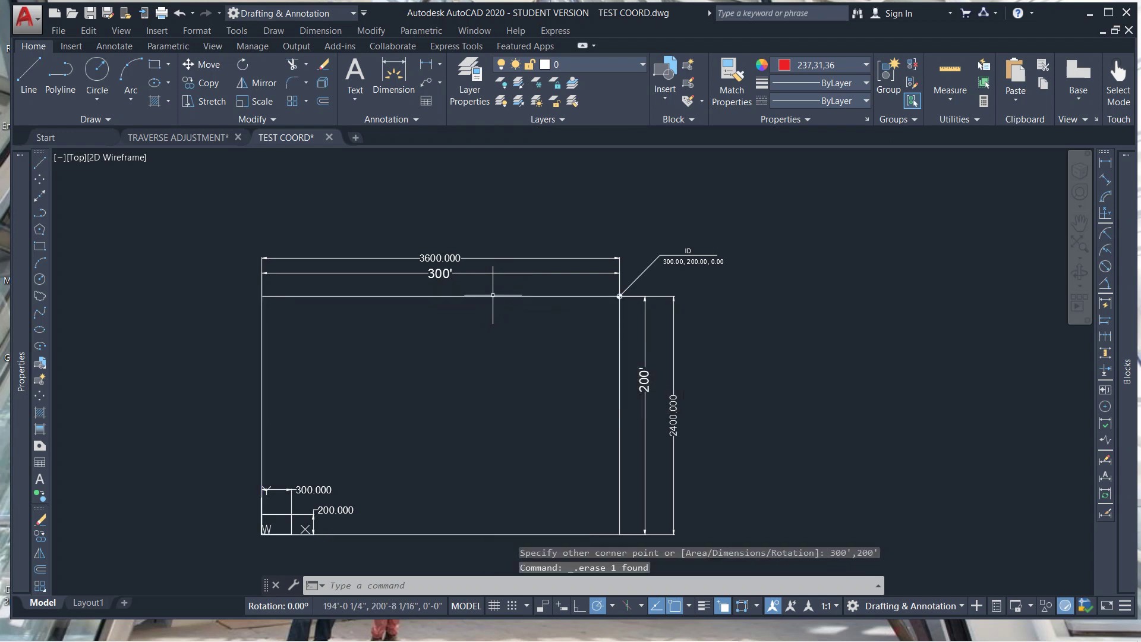
pyautogui.scroll(-2, 380, 404)
pyautogui.scroll(7, 319, 470)
pyautogui.scroll(5, 405, 397)
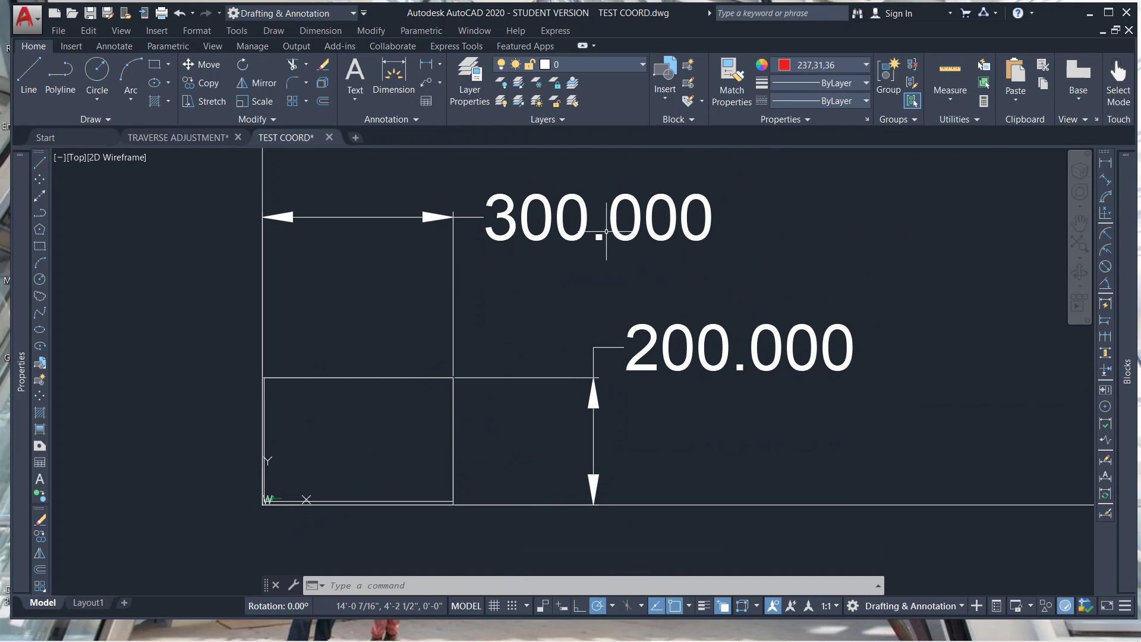
pyautogui.click(39, 246)
pyautogui.scroll(4, 262, 499)
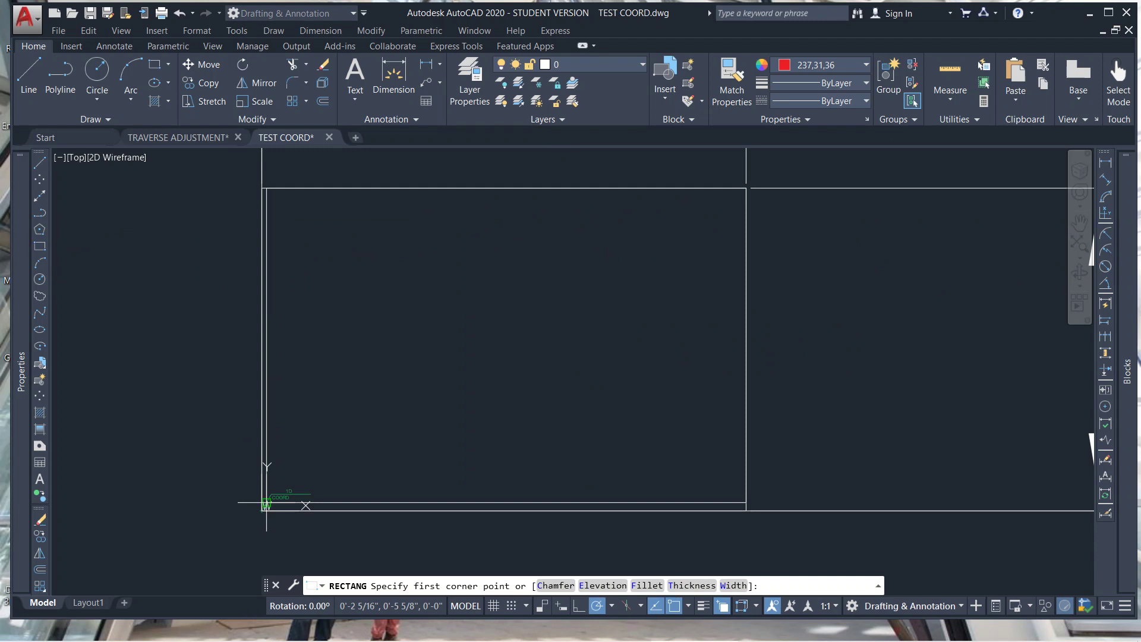
pyautogui.press('Escape')
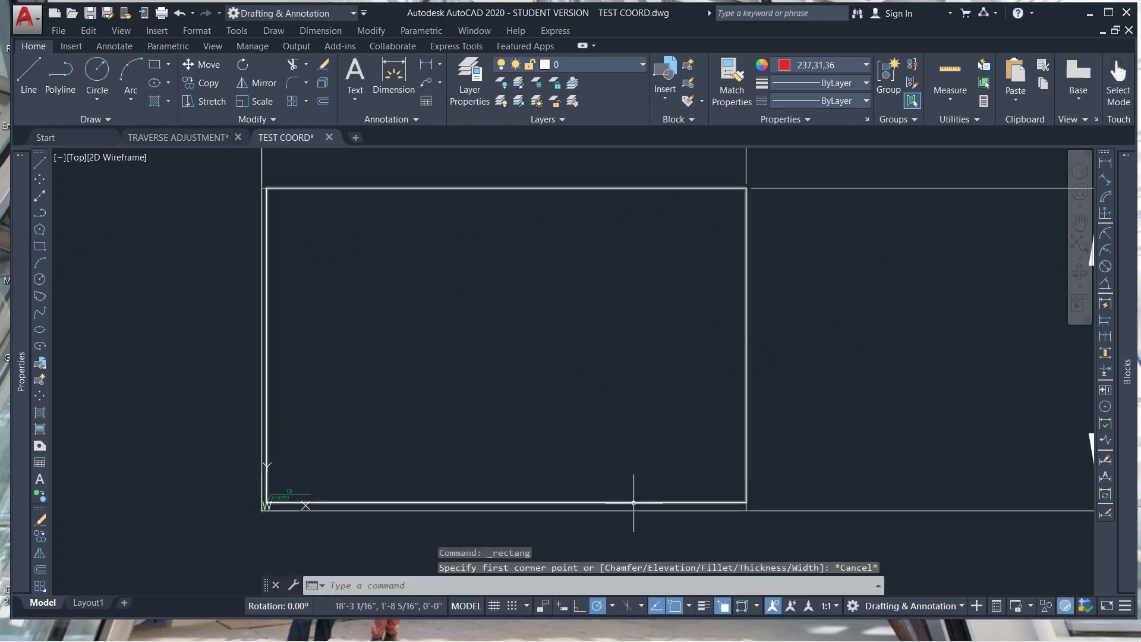
# Try to stretch the small rectangle's lower edge down onto the large outline's lower edge.
pyautogui.click(631, 503)
pyautogui.click(506, 503)
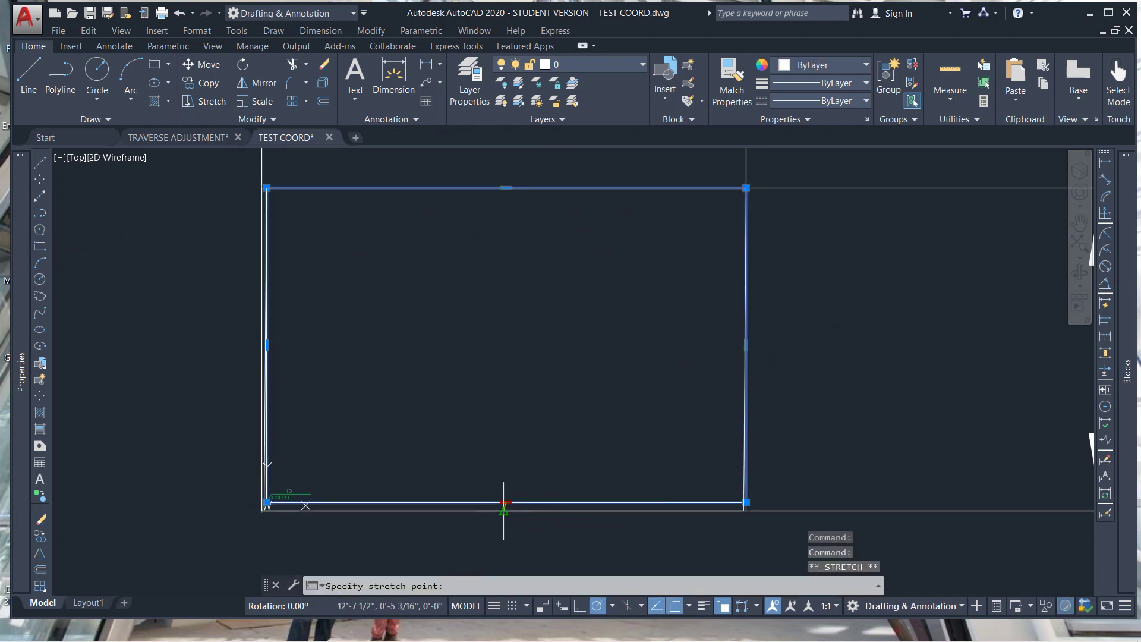
pyautogui.press('Escape')
pyautogui.scroll(-2, 566, 506)
pyautogui.scroll(-3, 884, 408)
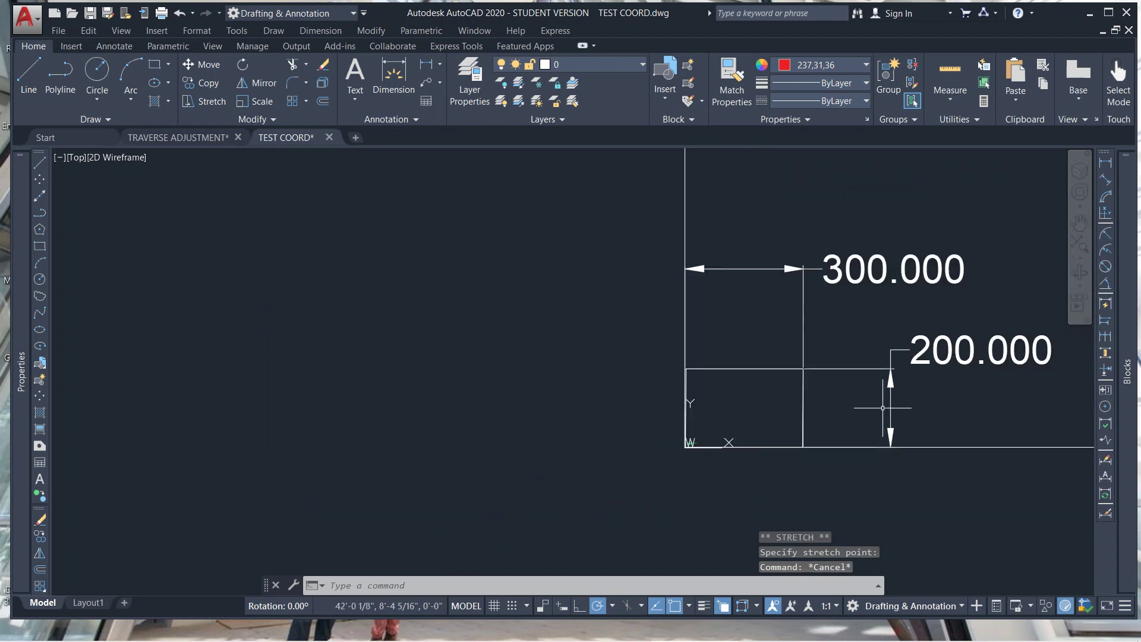
pyautogui.moveTo(870, 402); pyautogui.dragTo(679, 394, button='middle')
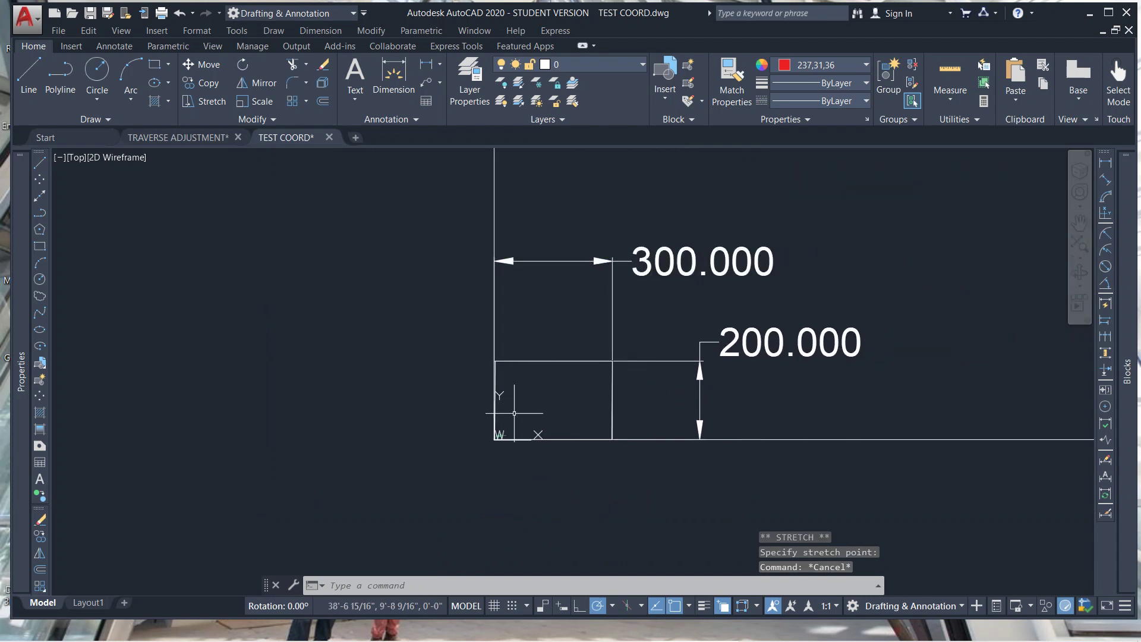
pyautogui.click(40, 246)
pyautogui.scroll(5, 495, 440)
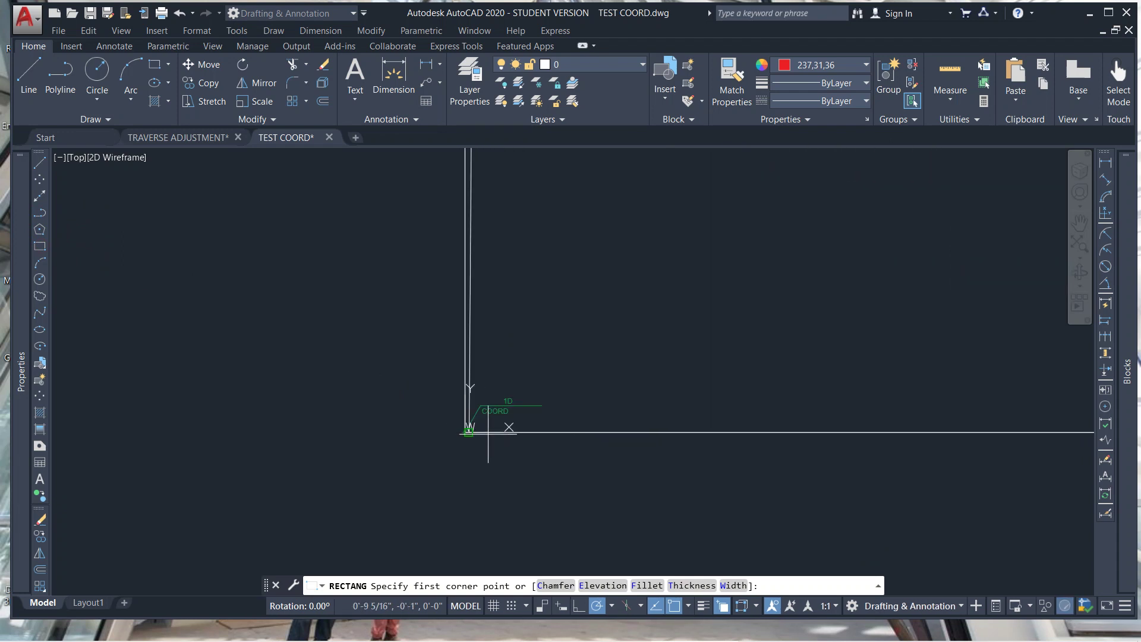
pyautogui.scroll(-3, 484, 434)
pyautogui.press('Escape')
pyautogui.press('Escape')
# Stretch the left edge of the small overlapping rectangles so that it meets the adjacent vertical edge.
pyautogui.click(562, 298)
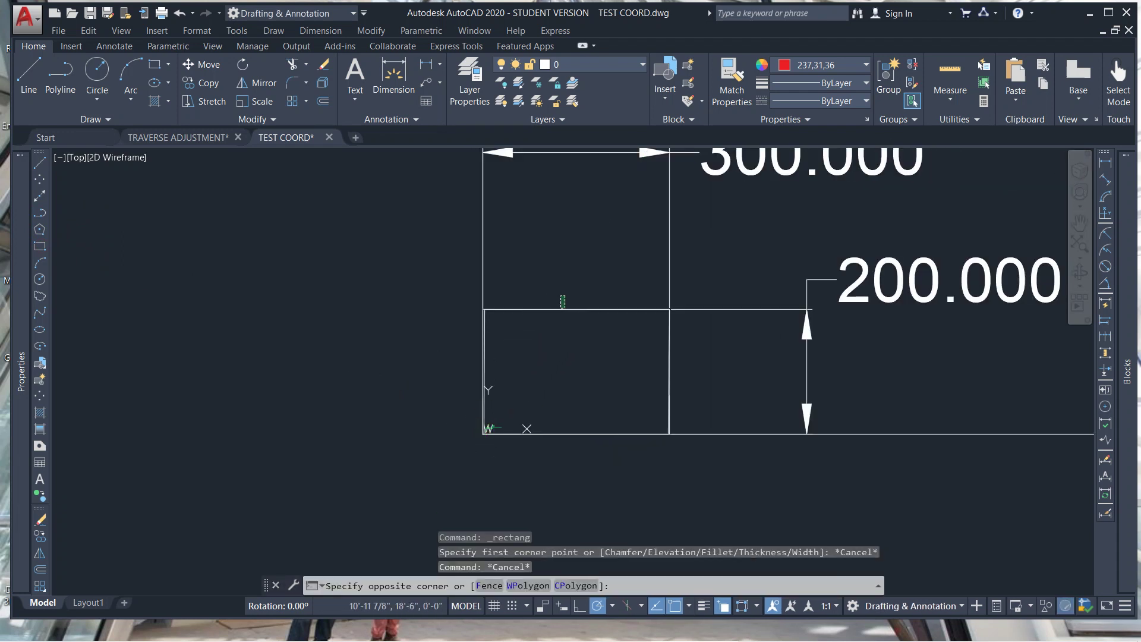
pyautogui.click(535, 345)
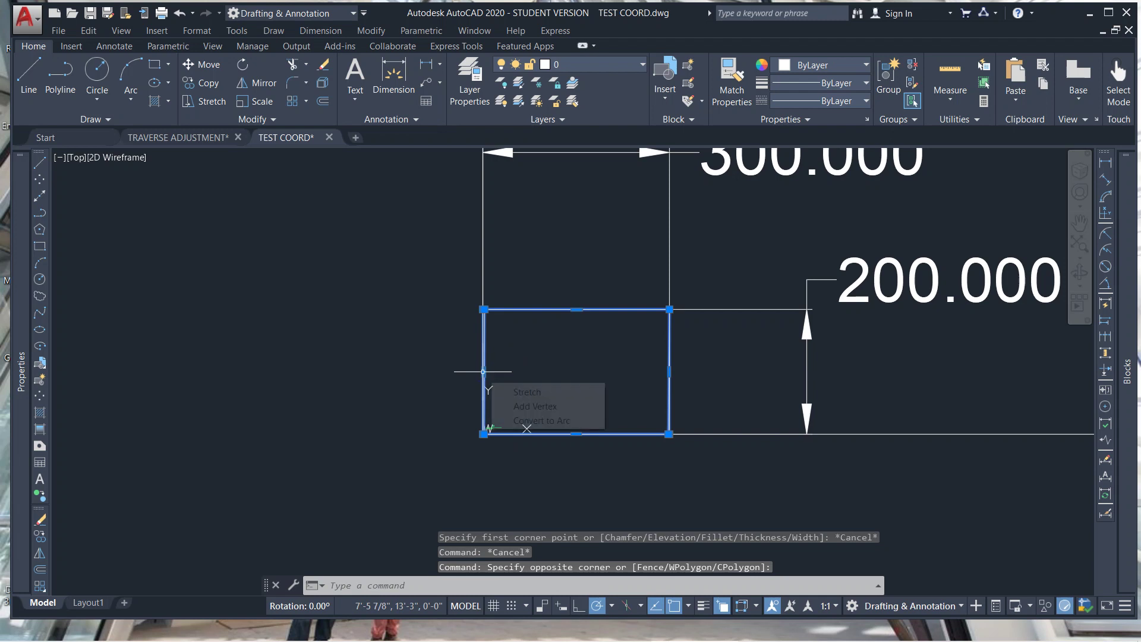
pyautogui.scroll(6, 487, 371)
pyautogui.click(340, 411)
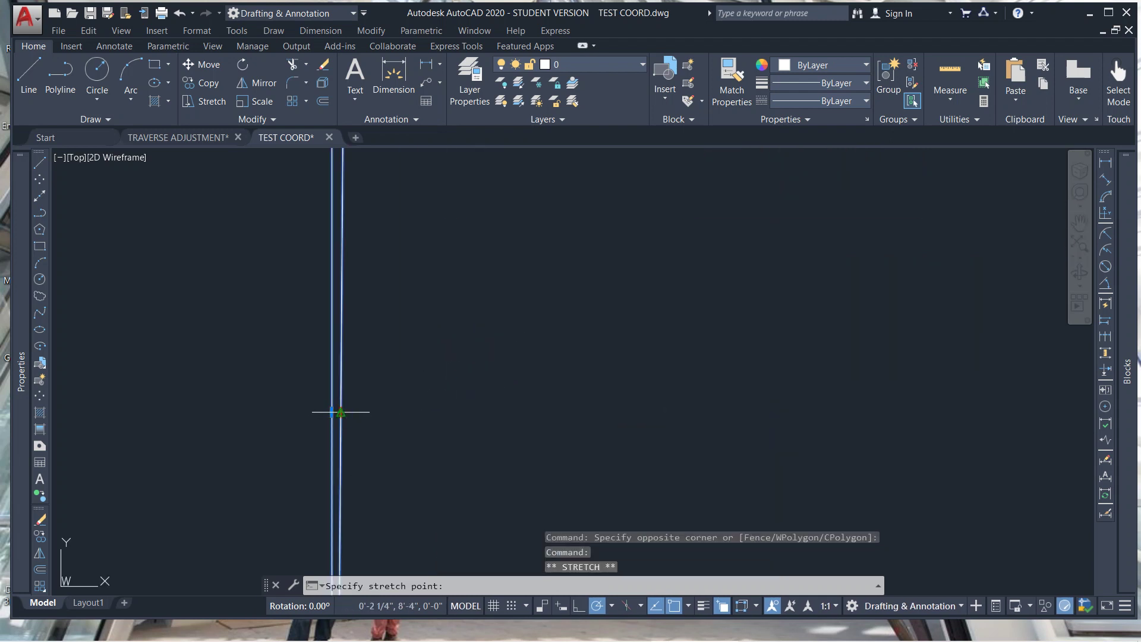
pyautogui.scroll(-5, 357, 404)
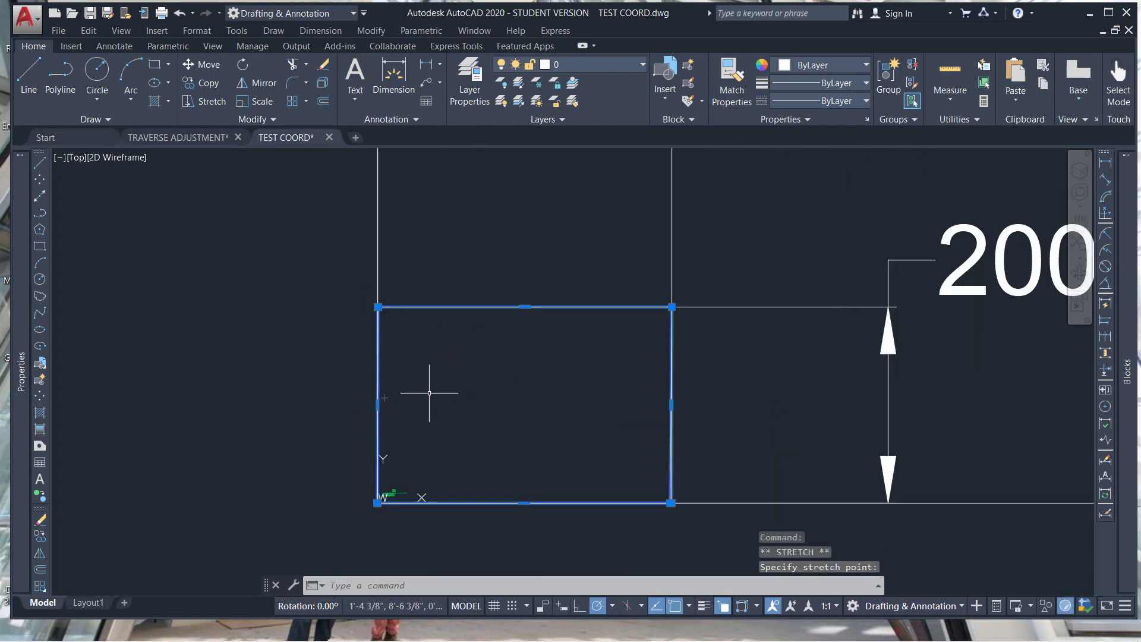
pyautogui.press('Escape')
# Draw a rectangle from the small outline's lower-left corner with its opposite corner at 300,200, and delete it again.
pyautogui.click(40, 245)
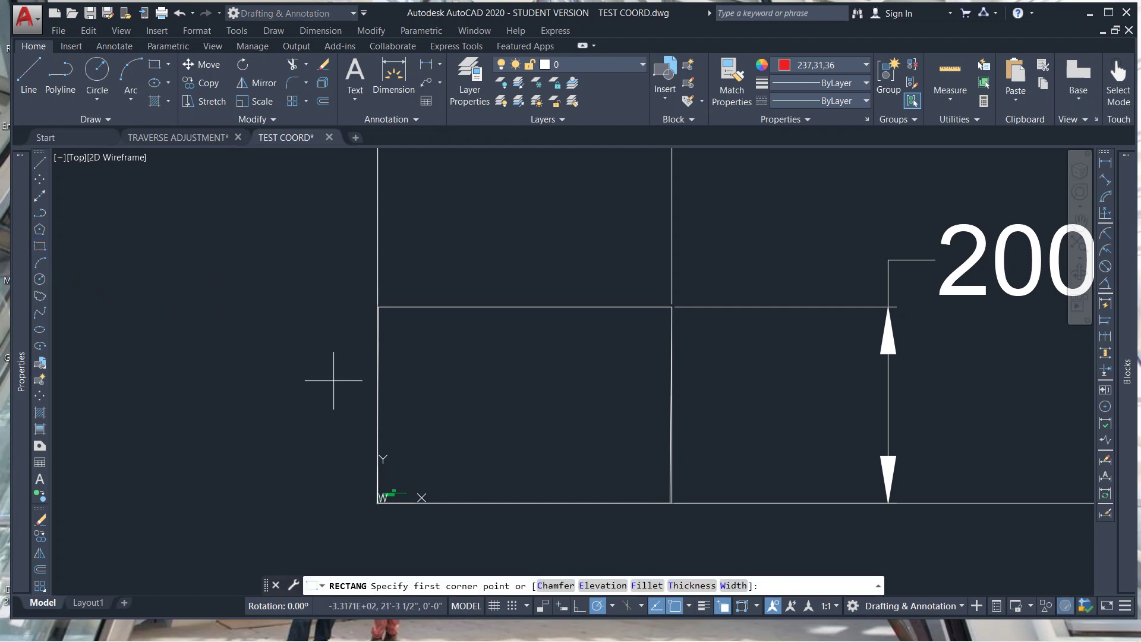
pyautogui.click(377, 503)
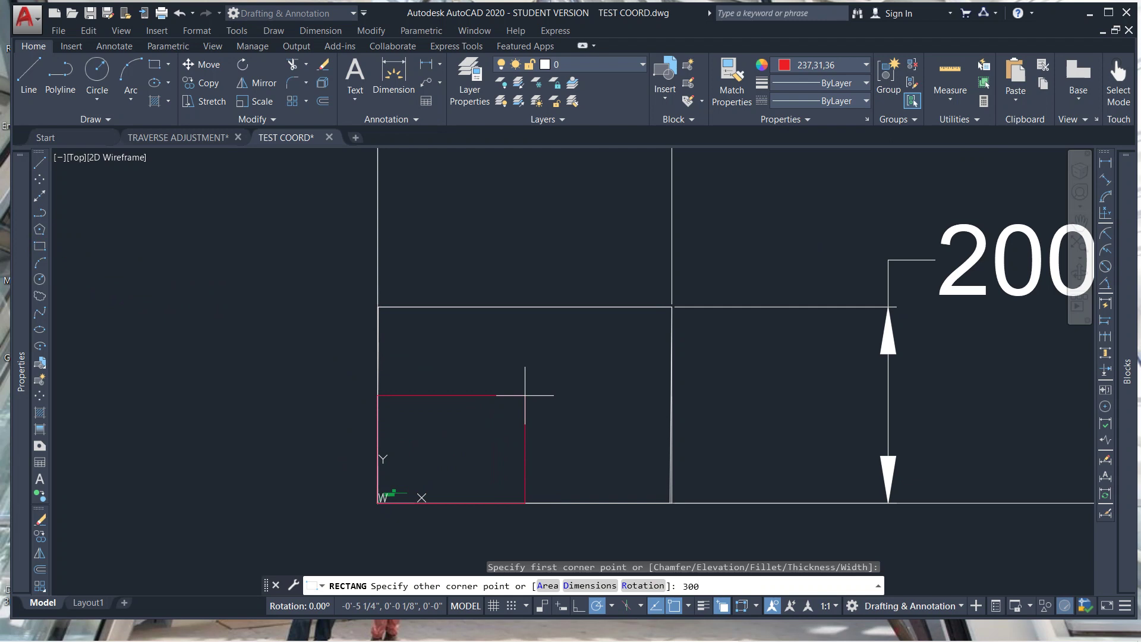
pyautogui.press('Return')
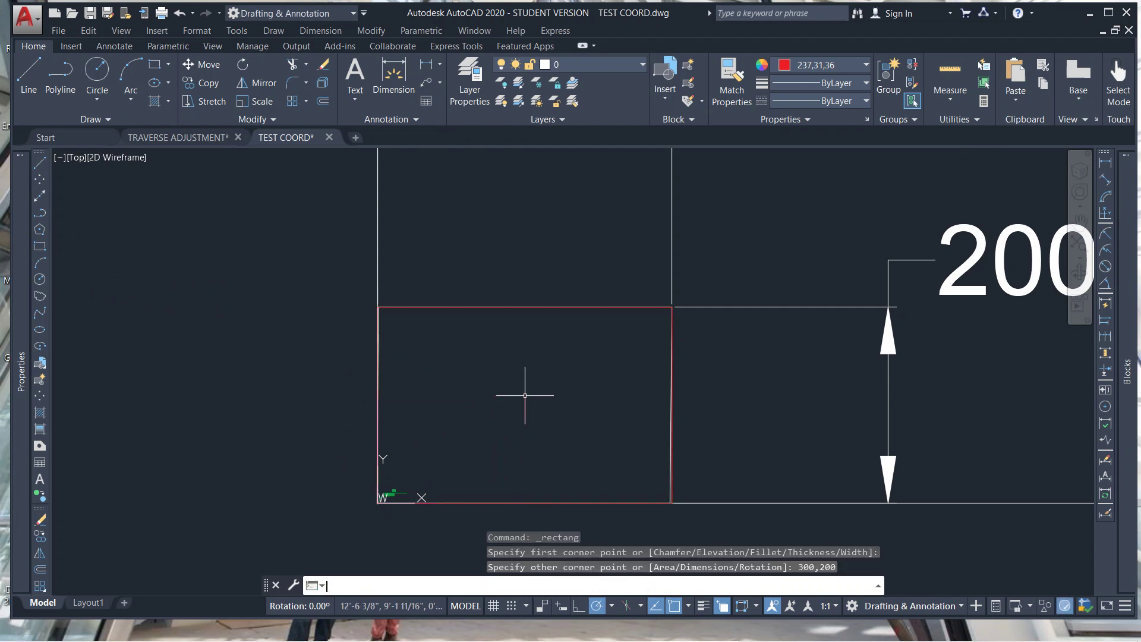
pyautogui.scroll(-1, 684, 345)
pyautogui.moveTo(681, 355); pyautogui.dragTo(594, 372, button='middle')
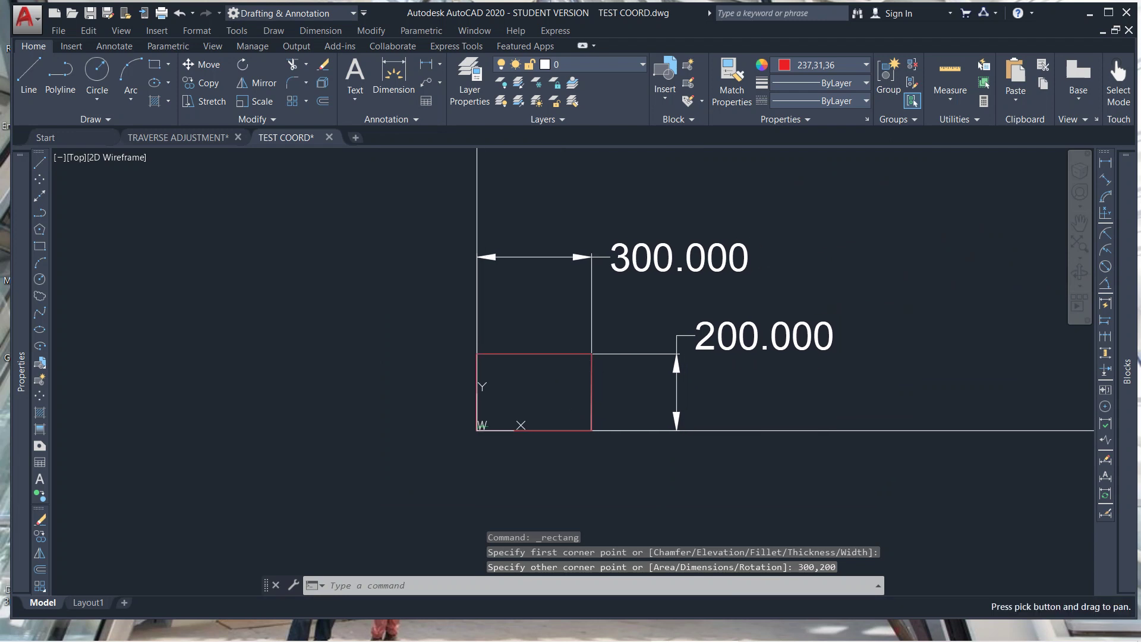
pyautogui.click(568, 353)
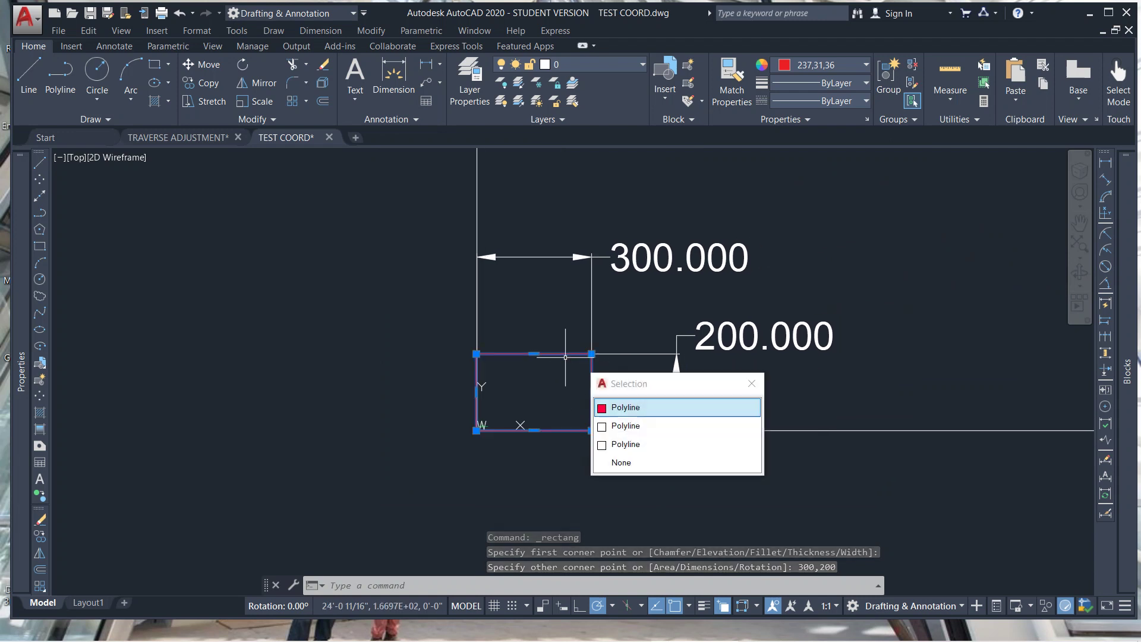
pyautogui.press('Delete')
pyautogui.scroll(1, 593, 349)
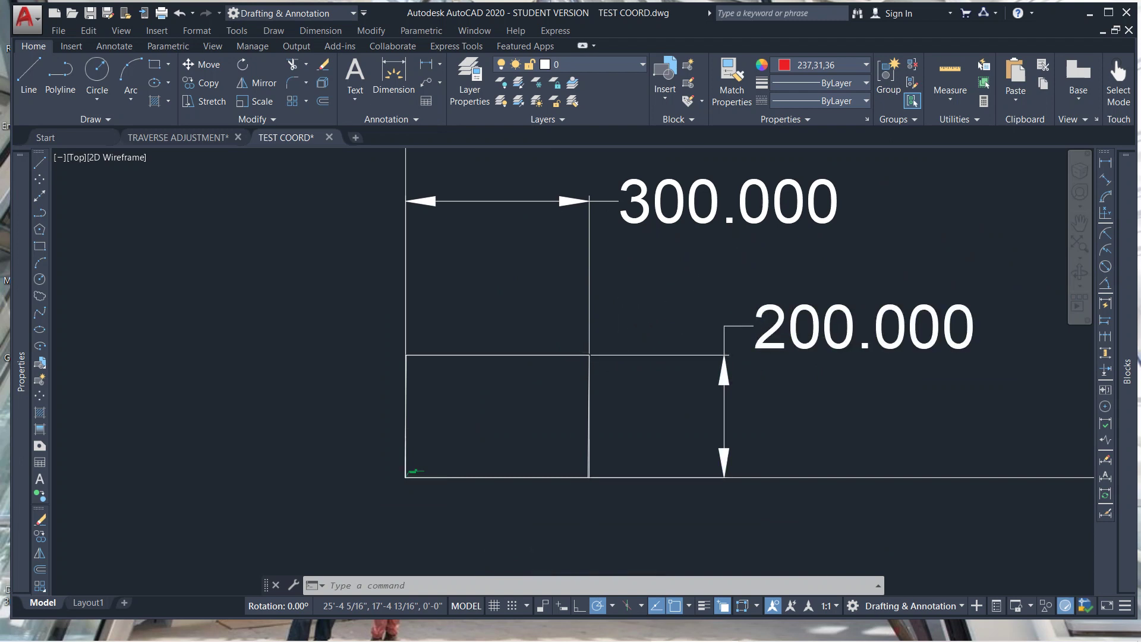
pyautogui.scroll(-8, 702, 302)
pyautogui.scroll(4, 928, 213)
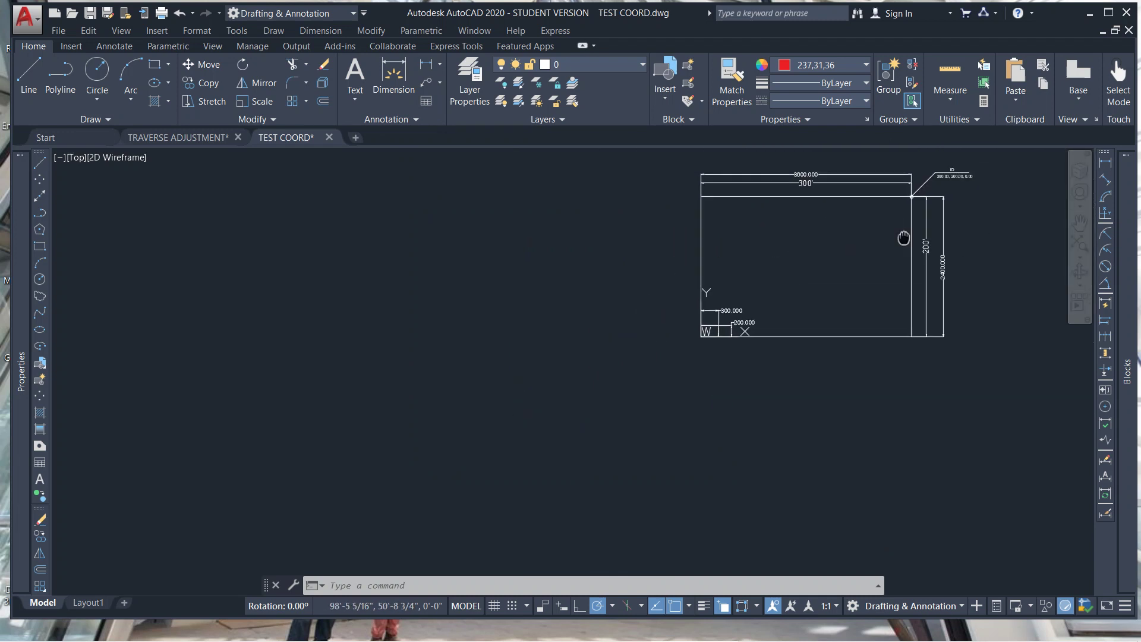
pyautogui.scroll(-6, 833, 242)
pyautogui.scroll(5, 683, 311)
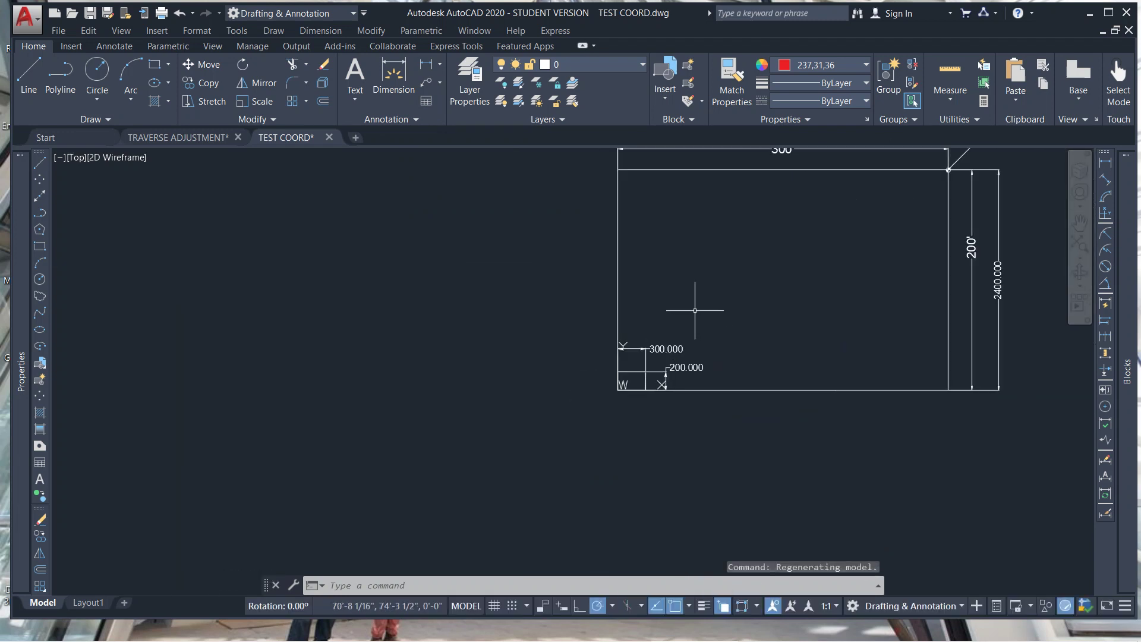
pyautogui.scroll(-6, 646, 376)
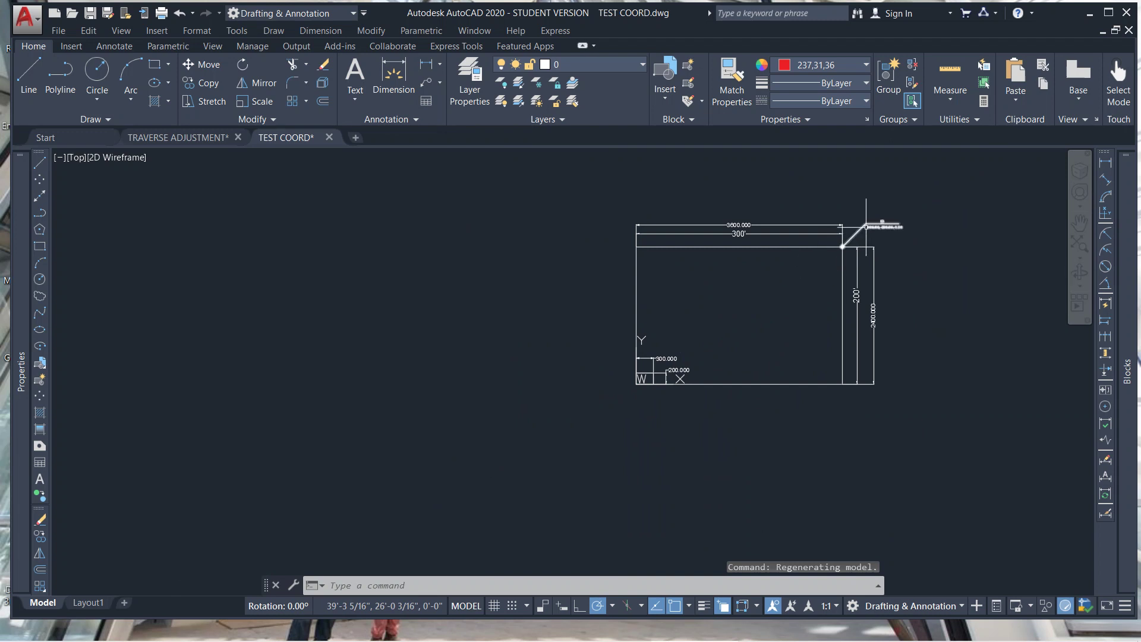
# Apply the circle-with-plus point style at a size of 1" in absolute units.
pyautogui.scroll(9, 648, 366)
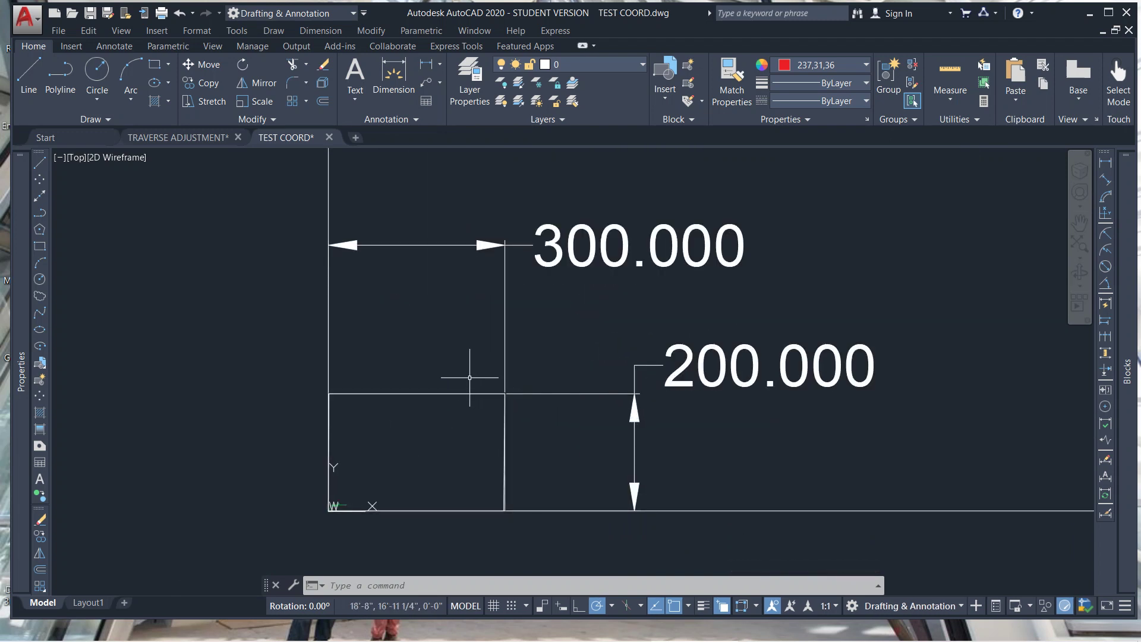
pyautogui.moveTo(545, 354)
pyautogui.mouseDown(button='middle')
pyautogui.moveTo(471, 376)
pyautogui.moveTo(397, 376)
pyautogui.moveTo(309, 423)
pyautogui.mouseUp(button='middle')
pyautogui.click(197, 31)
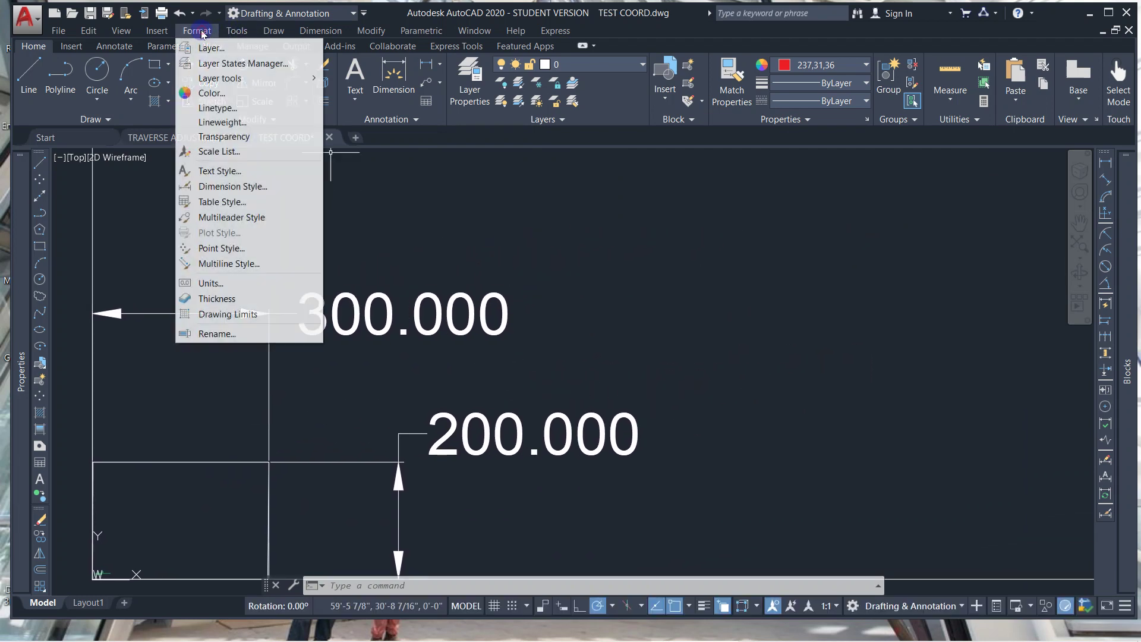
pyautogui.click(235, 248)
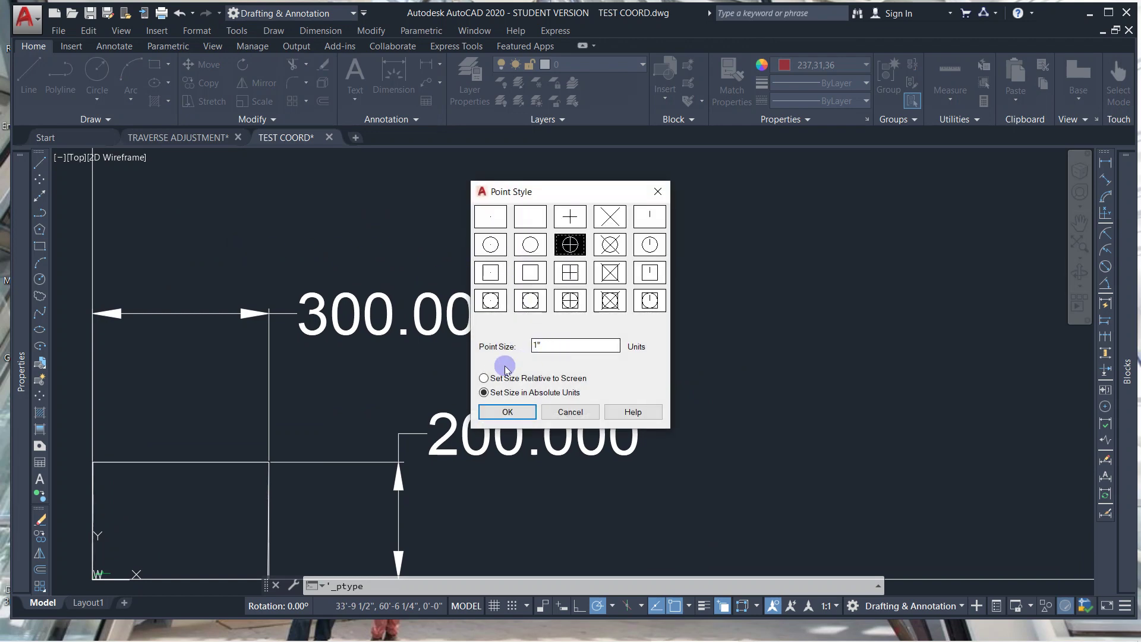
pyautogui.click(507, 412)
pyautogui.click(649, 304)
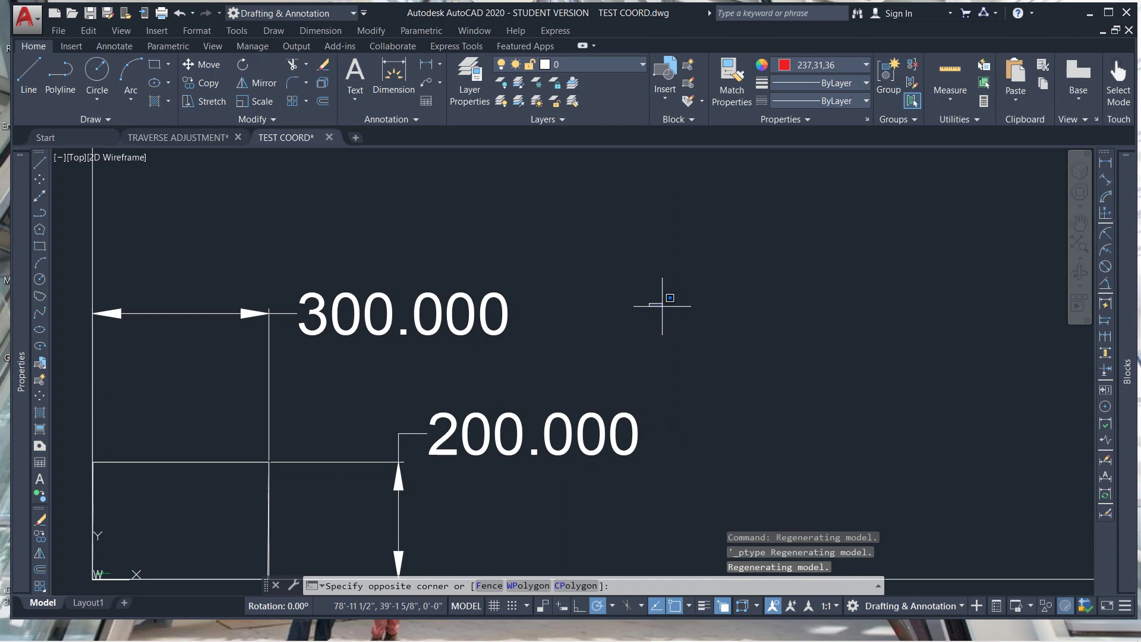
pyautogui.press('Escape')
pyautogui.write('po')
pyautogui.press('Return')
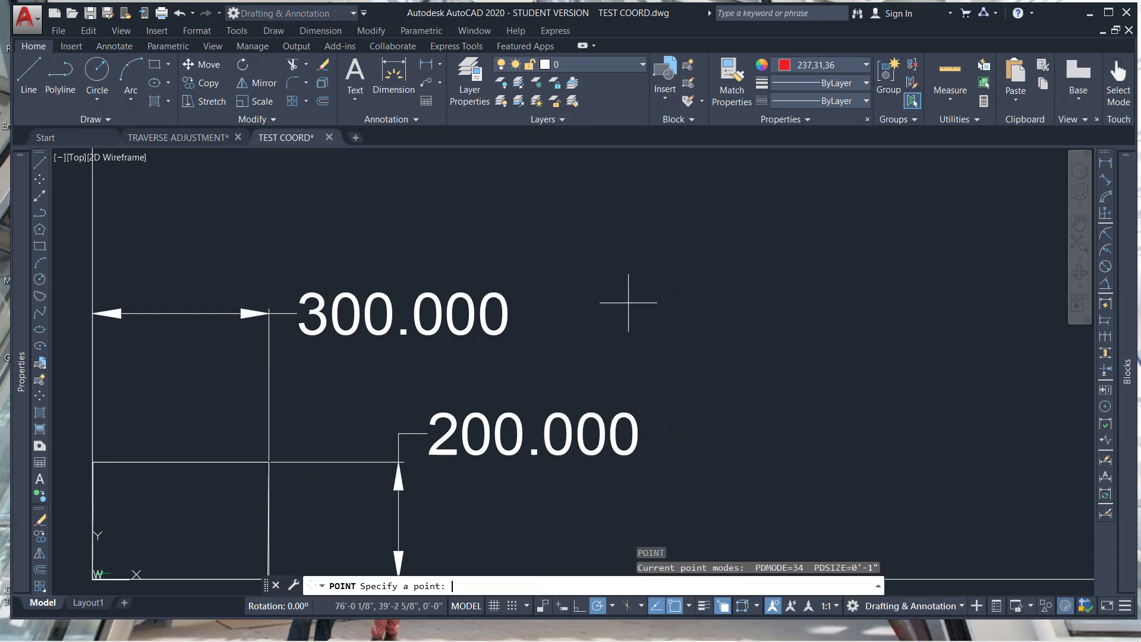
pyautogui.scroll(6, 655, 307)
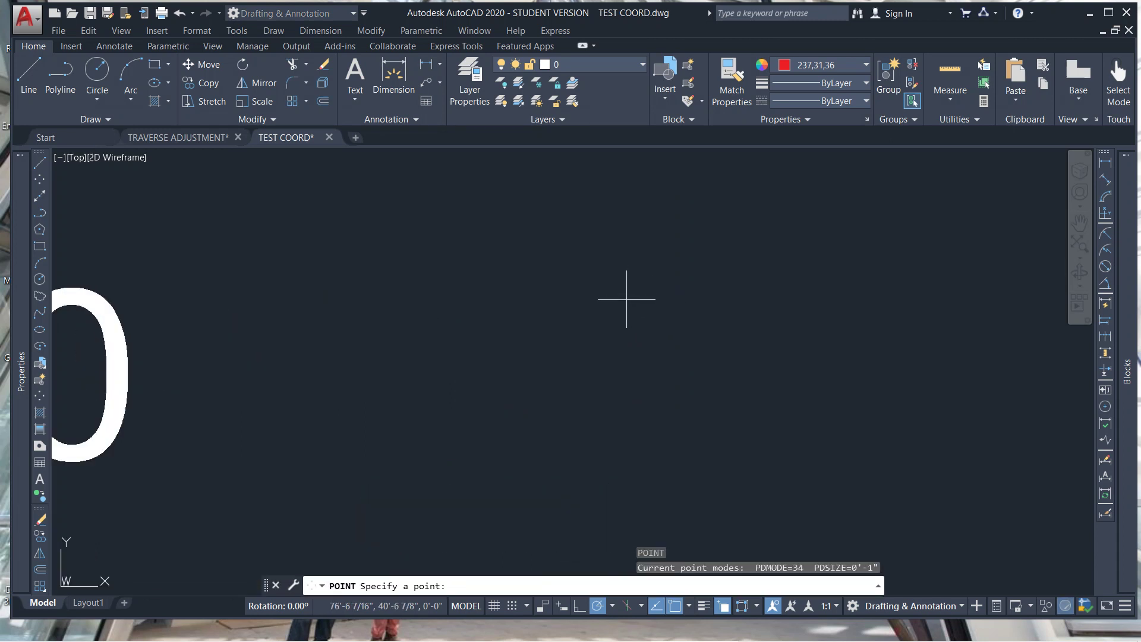
pyautogui.press('Escape')
pyautogui.press('Escape')
# Place a single point in the empty area beside the small rectangle's dimensions.
pyautogui.write('po')
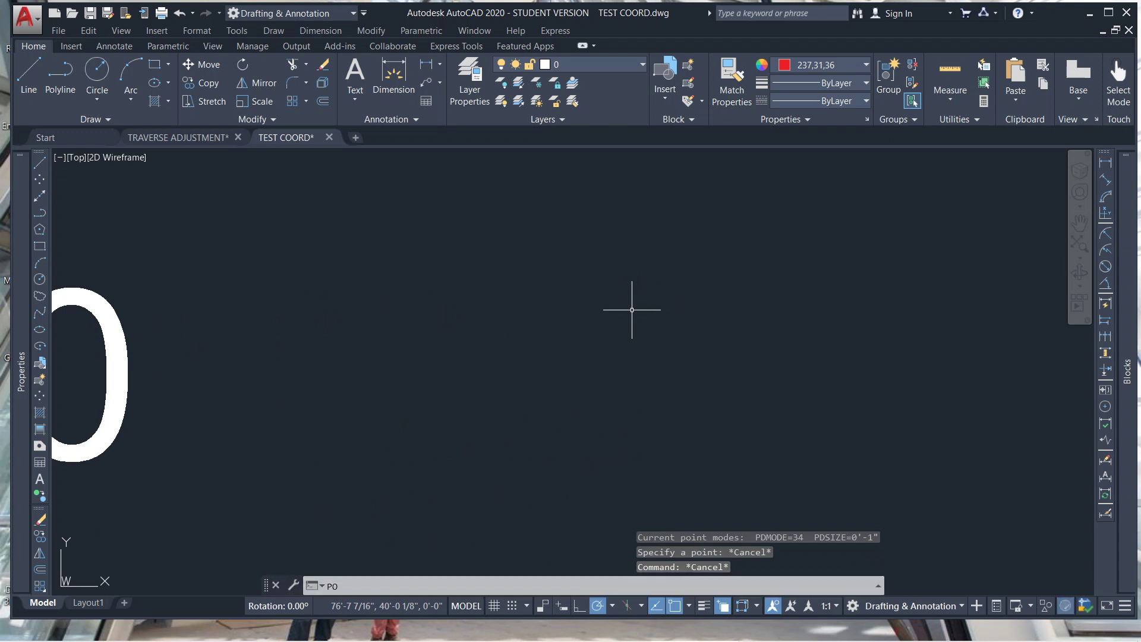
pyautogui.press('Return')
pyautogui.scroll(10, 622, 327)
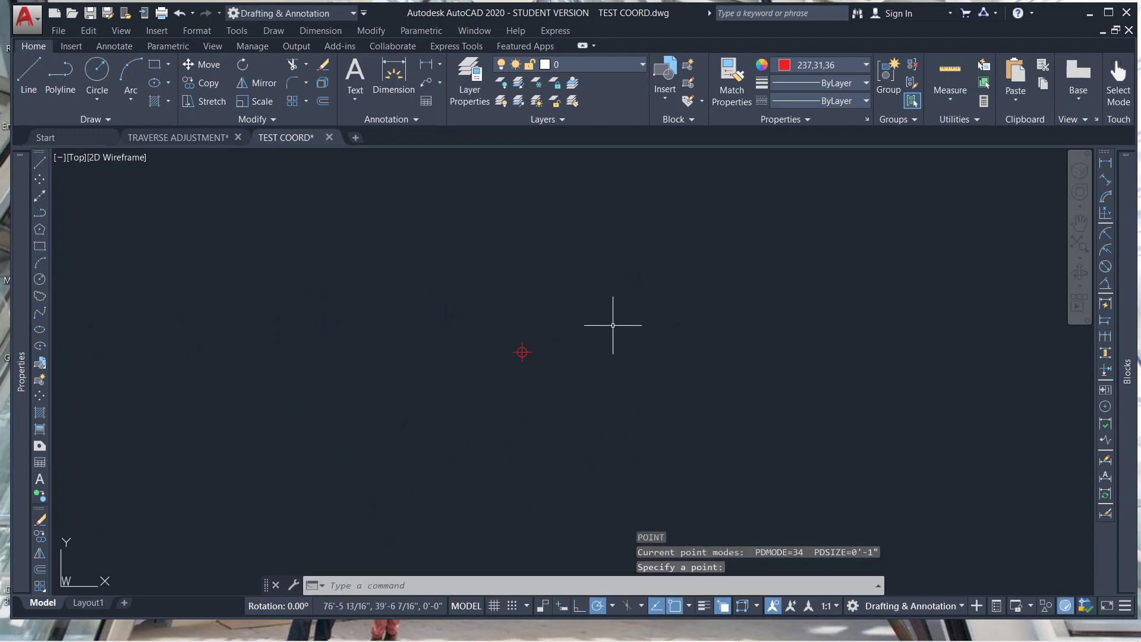
# Draw a leader from the point's centre with a 12" segment at 60° followed by a 24" horizontal segment.
pyautogui.write('l')
pyautogui.press('Return')
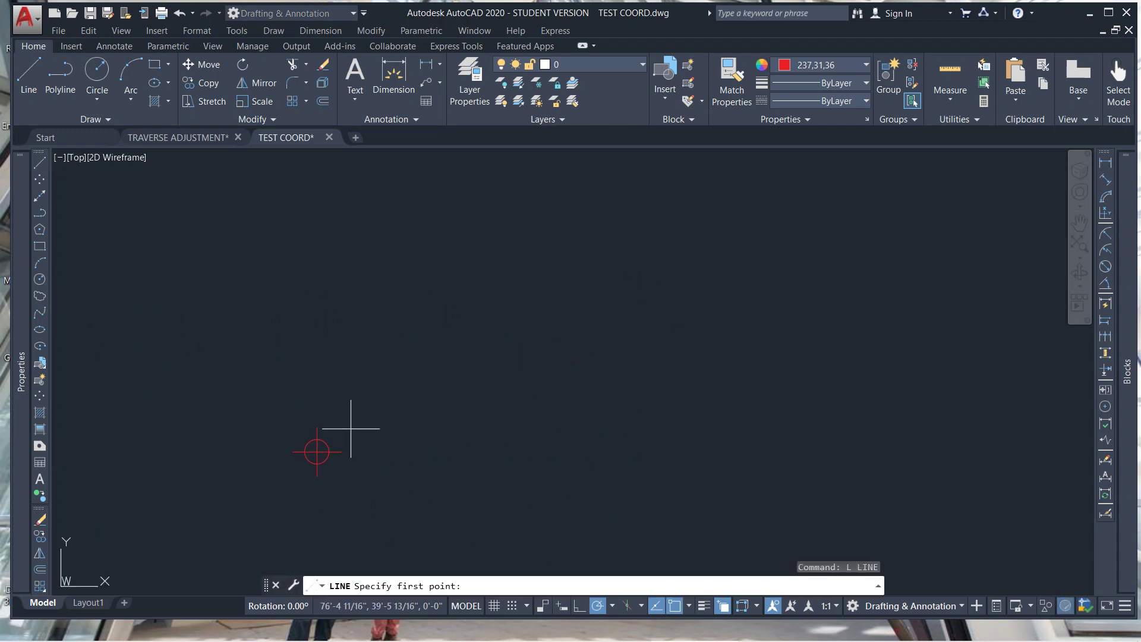
pyautogui.click(316, 452)
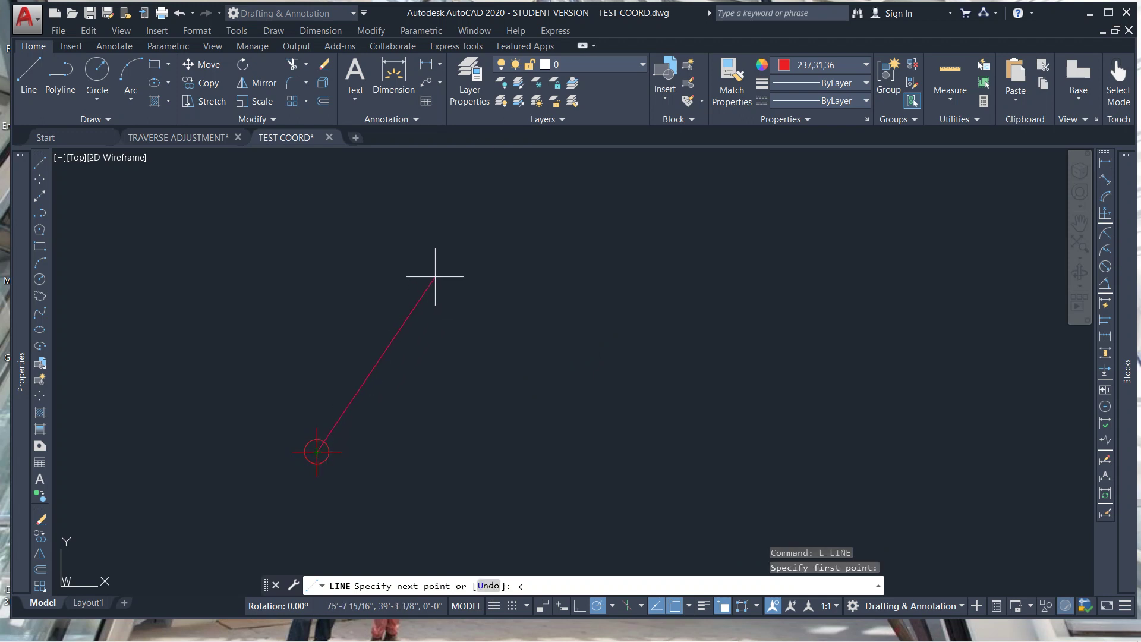
pyautogui.press('Return')
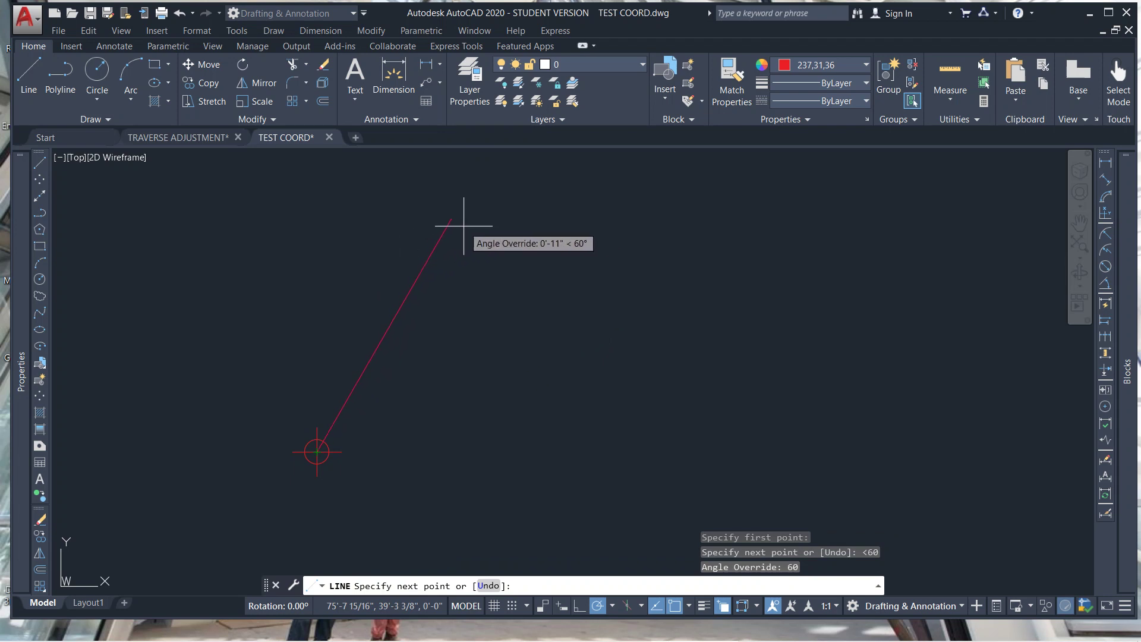
pyautogui.press('Return')
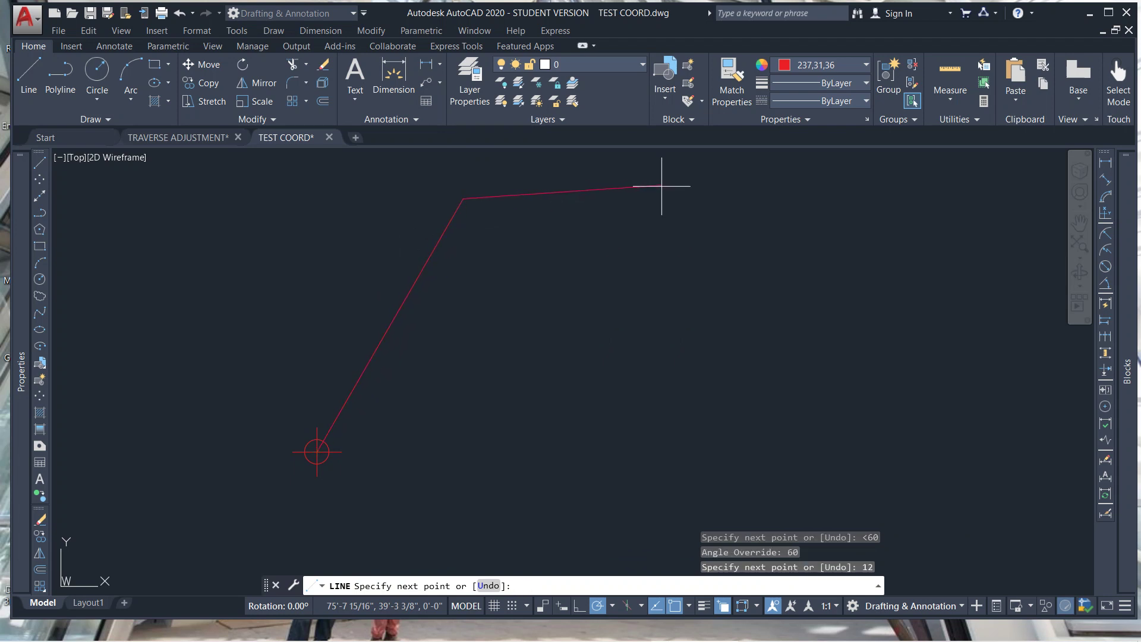
pyautogui.press('Return')
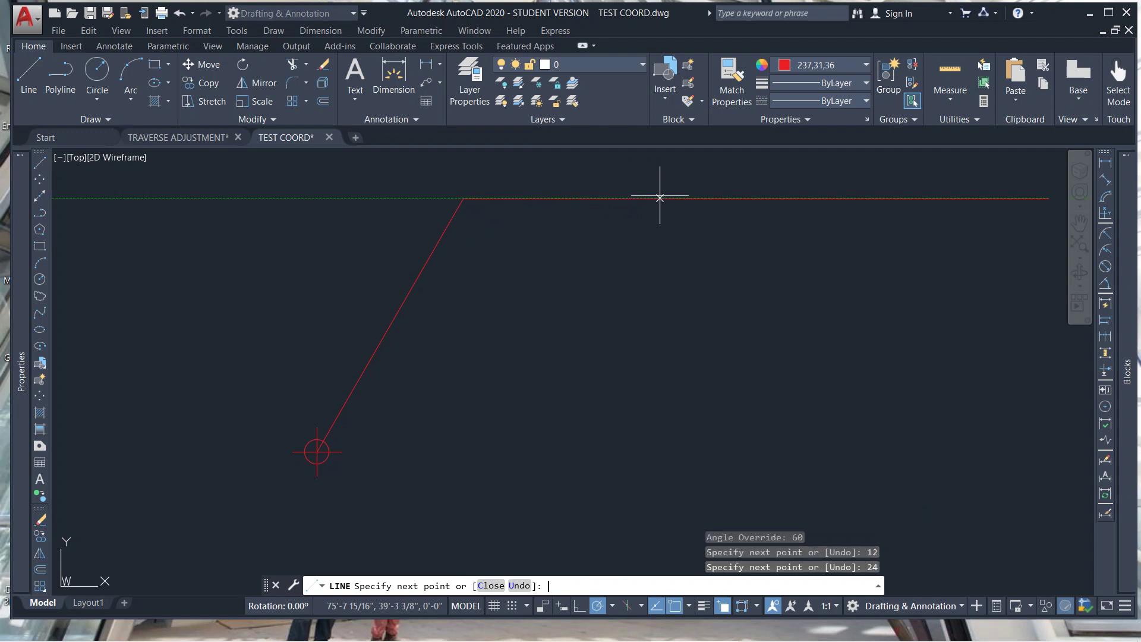
pyautogui.press('Return')
pyautogui.scroll(-4, 616, 285)
pyautogui.click(541, 275)
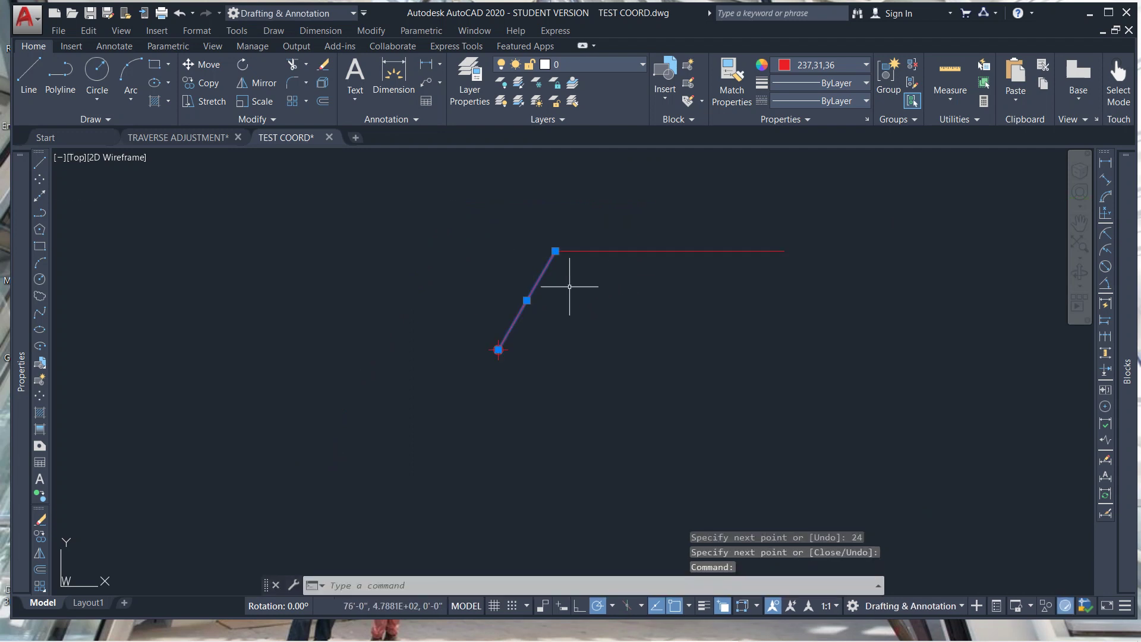
pyautogui.press('Escape')
pyautogui.press('Escape')
pyautogui.press('Escape')
# Define an attribute with the tag ID at 2" text height and place it just above the leader's horizontal segment.
pyautogui.moveTo(589, 300); pyautogui.dragTo(452, 407, button='middle')
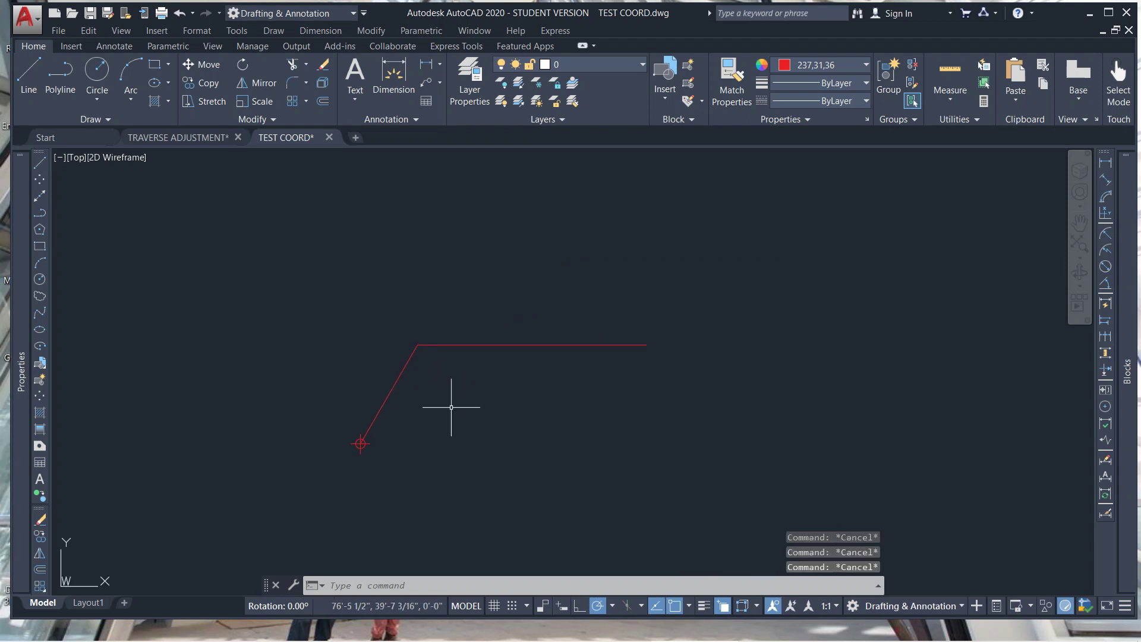
pyautogui.write('AT')
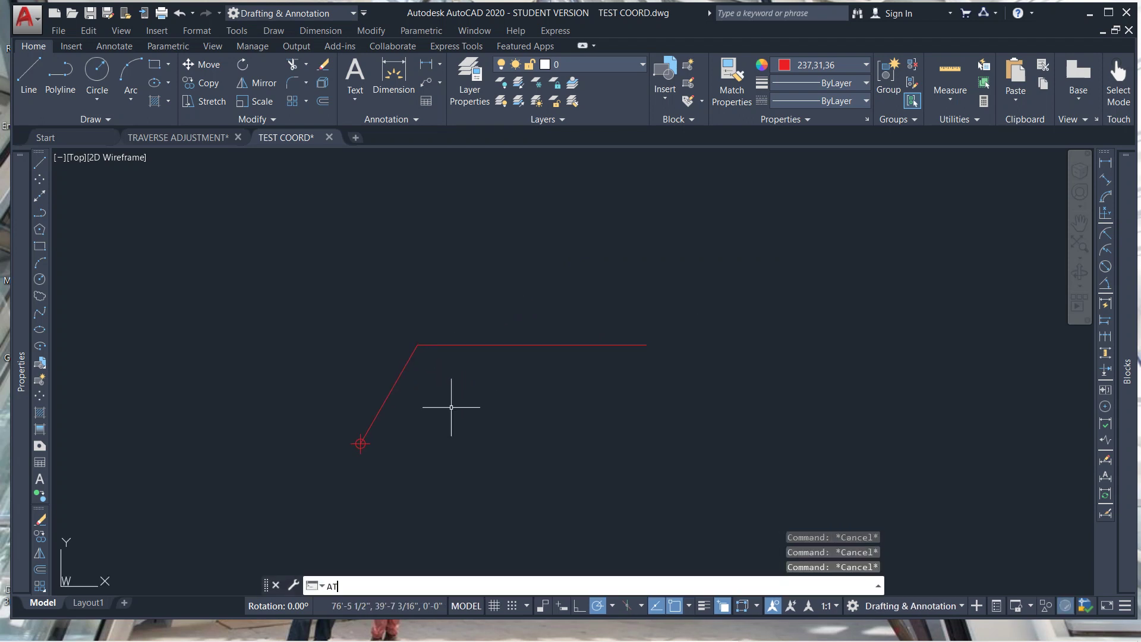
pyautogui.write('T')
pyautogui.press('Return')
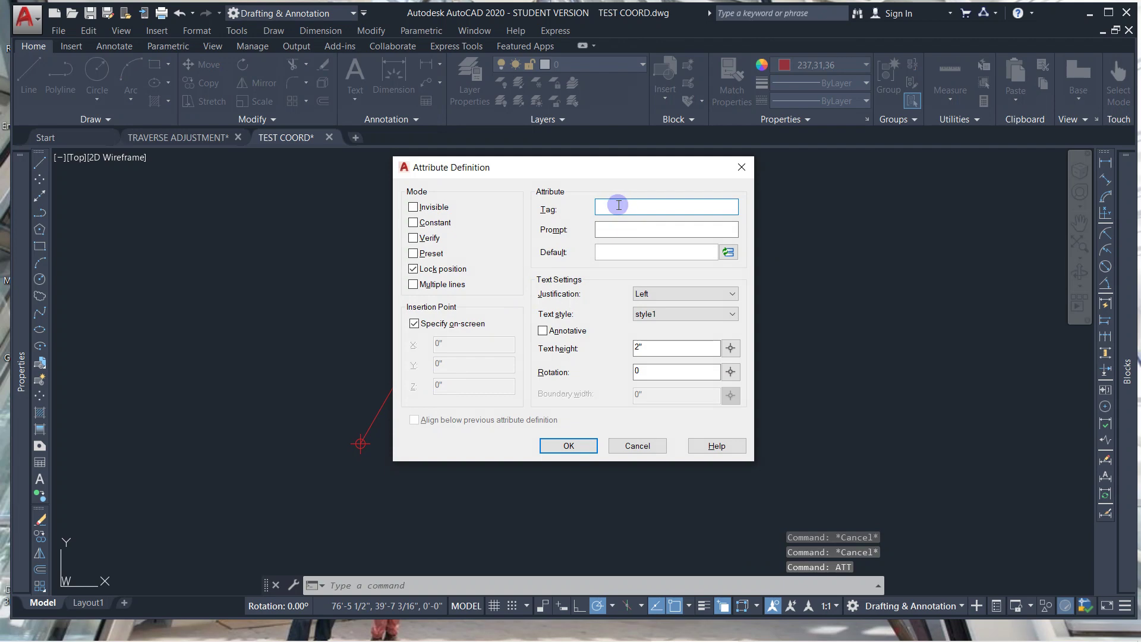
pyautogui.write('ID')
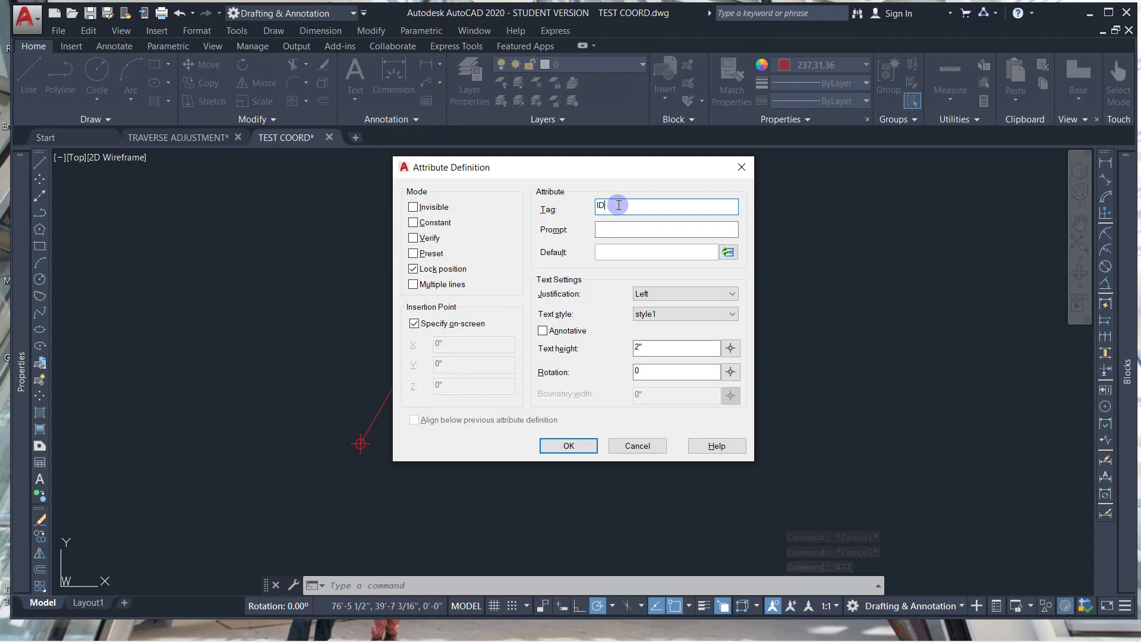
pyautogui.click(617, 228)
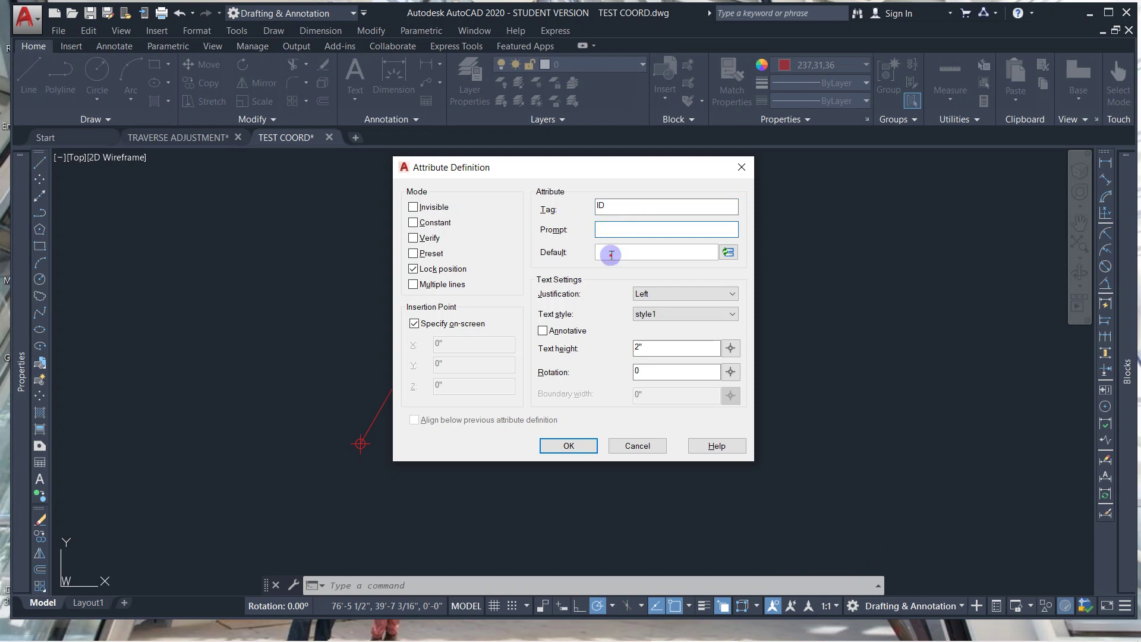
pyautogui.click(611, 255)
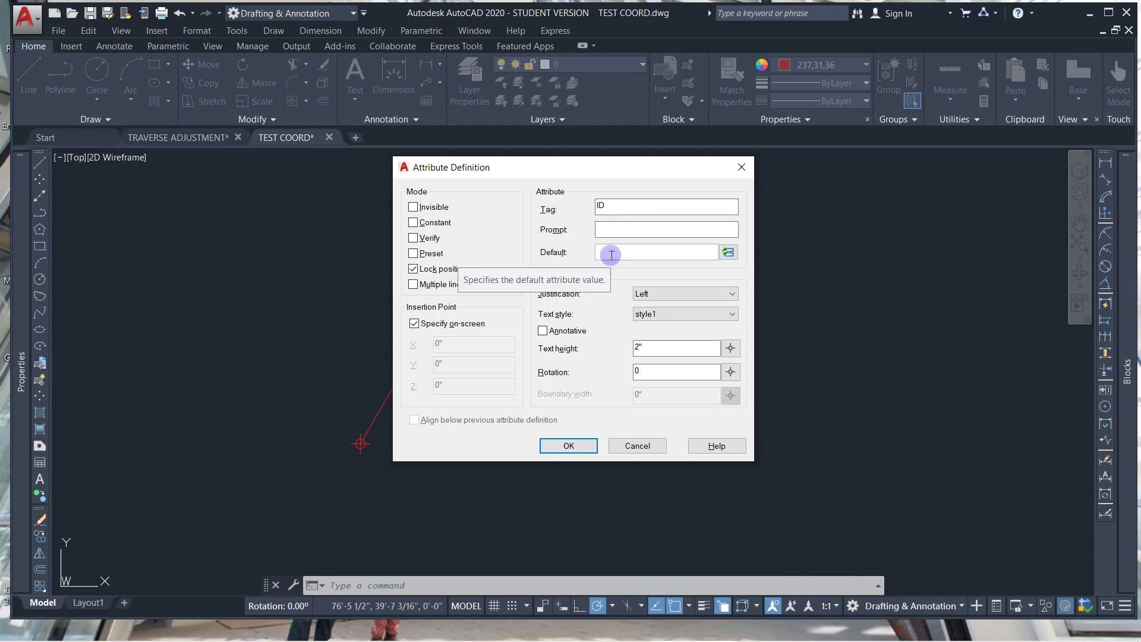
pyautogui.click(562, 446)
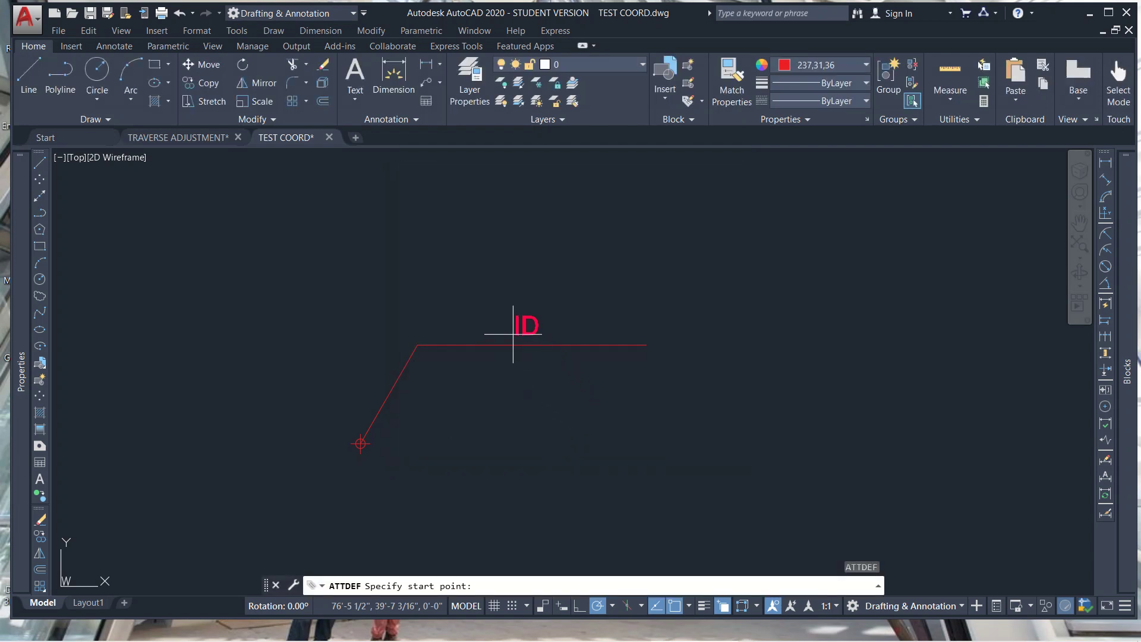
pyautogui.click(516, 336)
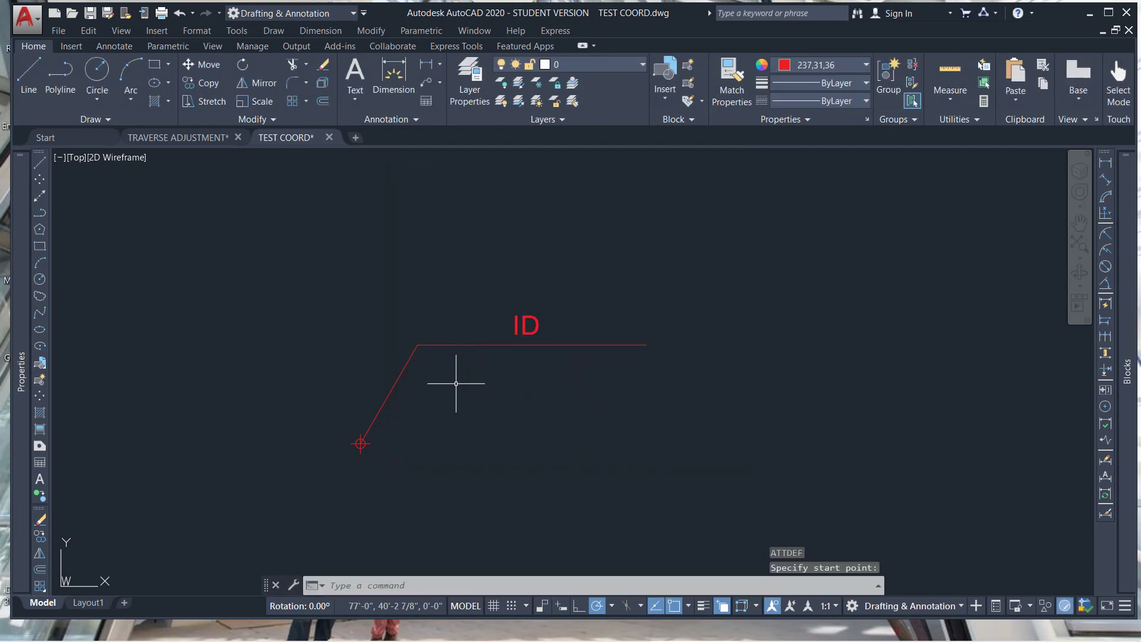
# Define an attribute with tag and default value COORD and place it under the start of the leader's horizontal segment.
pyautogui.press('Return')
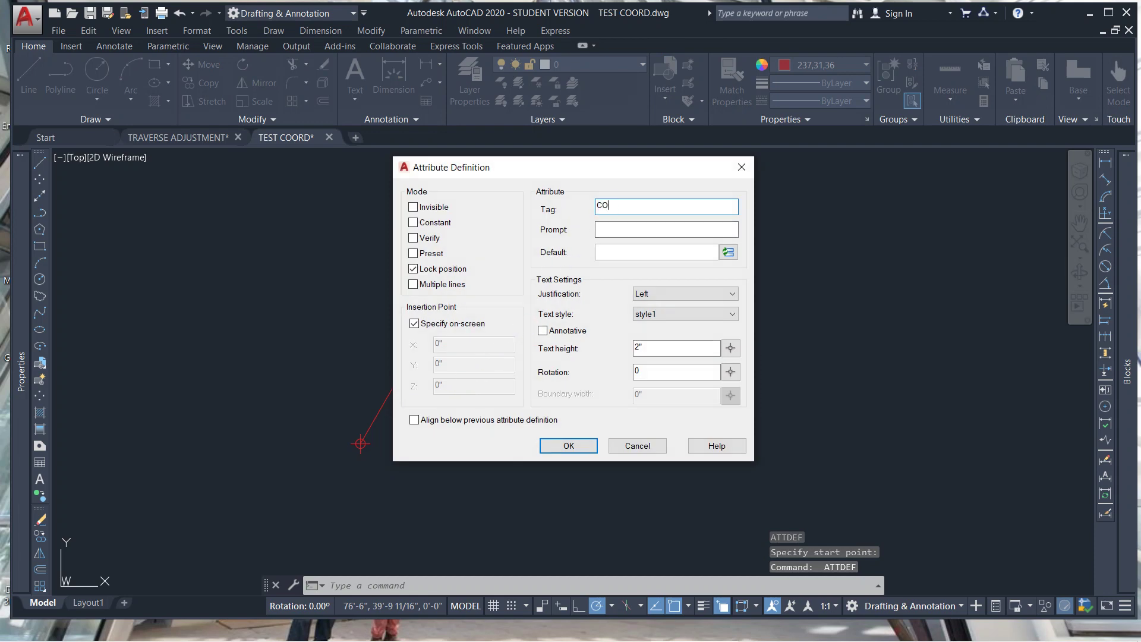
pyautogui.click(628, 248)
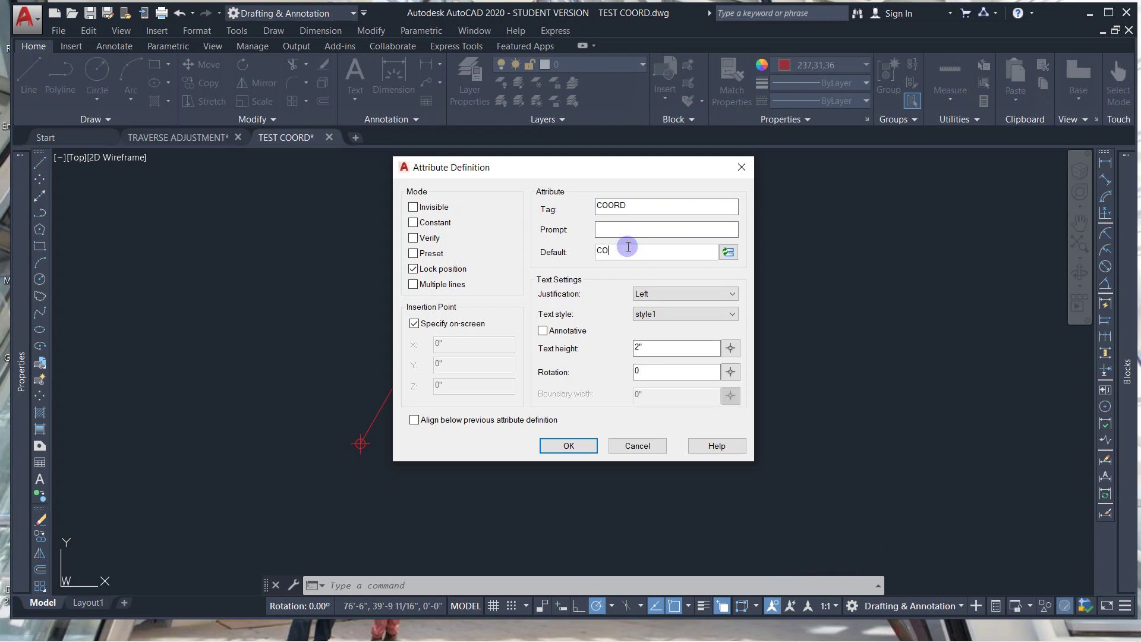
pyautogui.write('COORD')
pyautogui.press('Return')
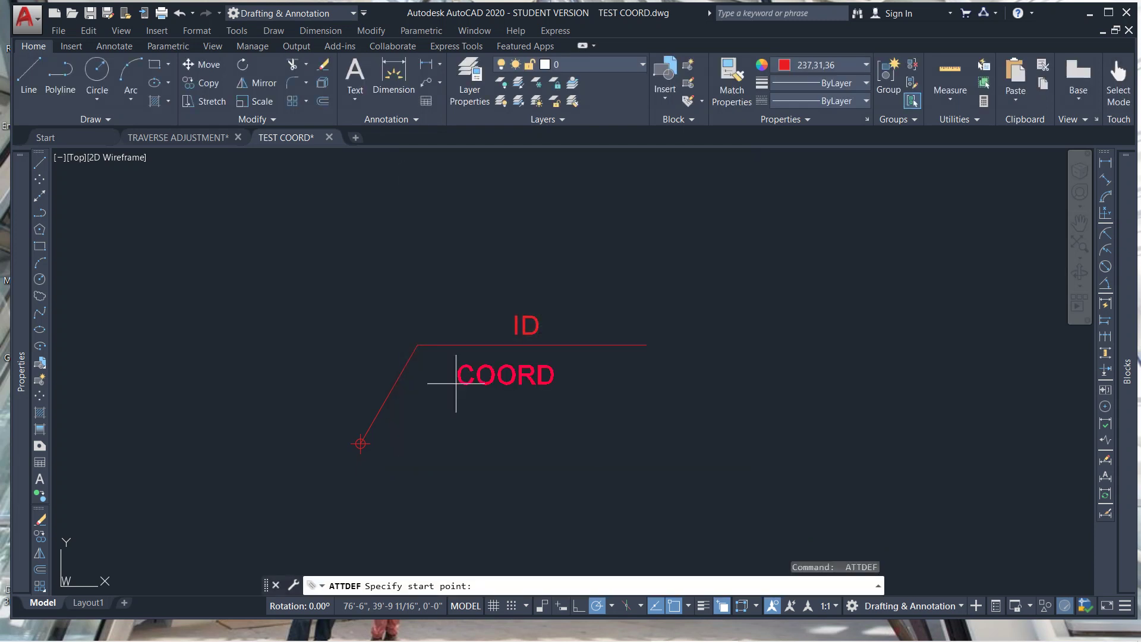
pyautogui.click(419, 376)
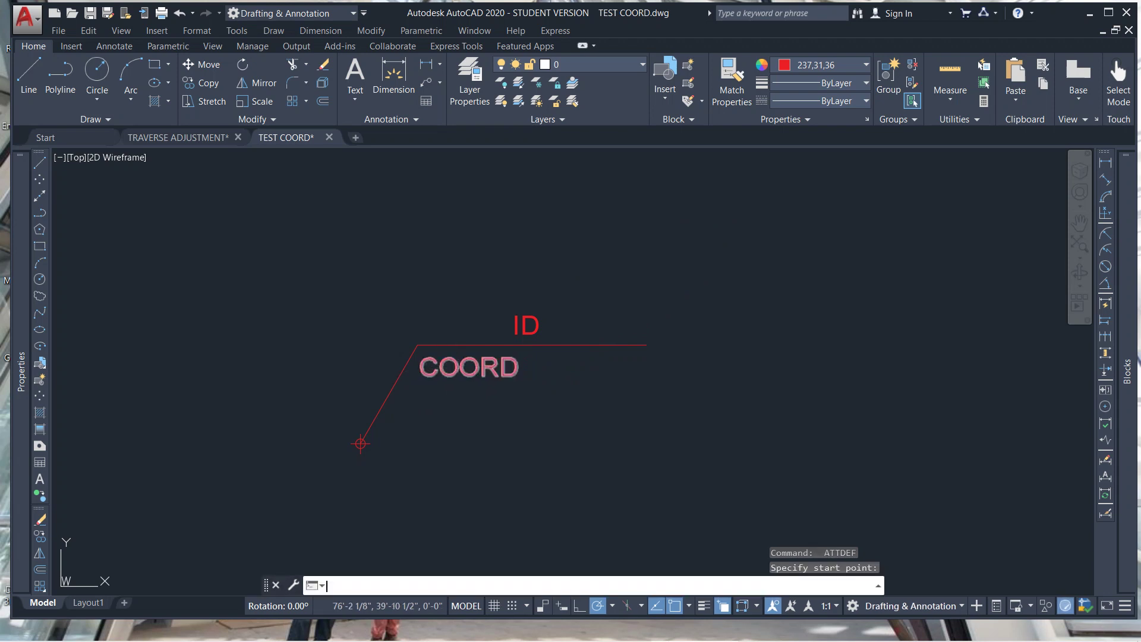
pyautogui.press('Return')
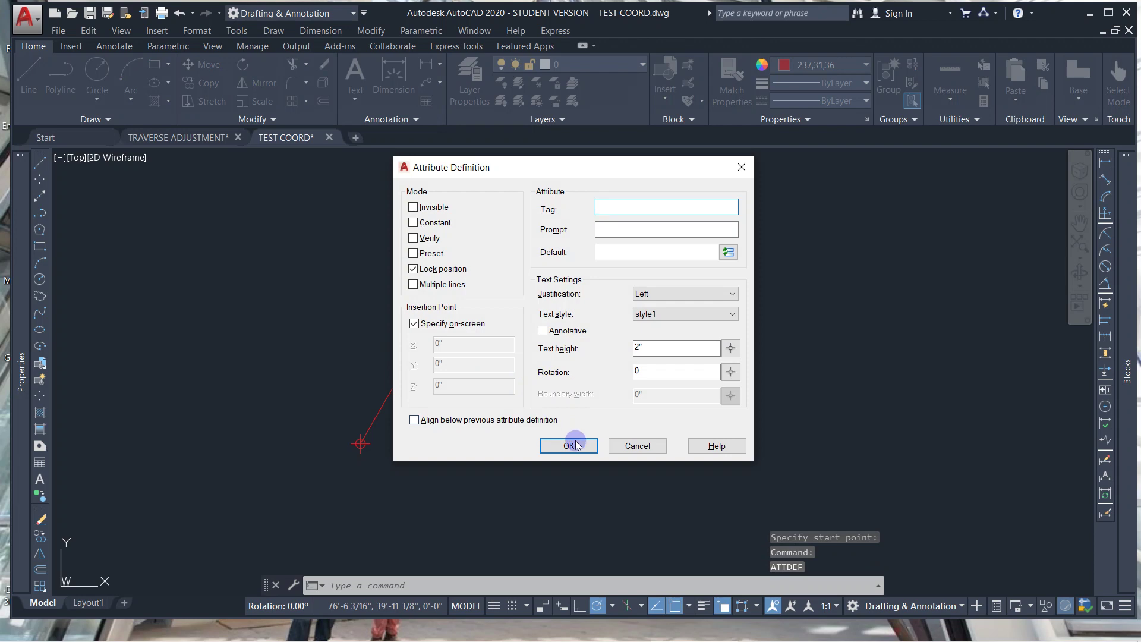
pyautogui.click(633, 445)
pyautogui.press('Escape')
pyautogui.press('Escape')
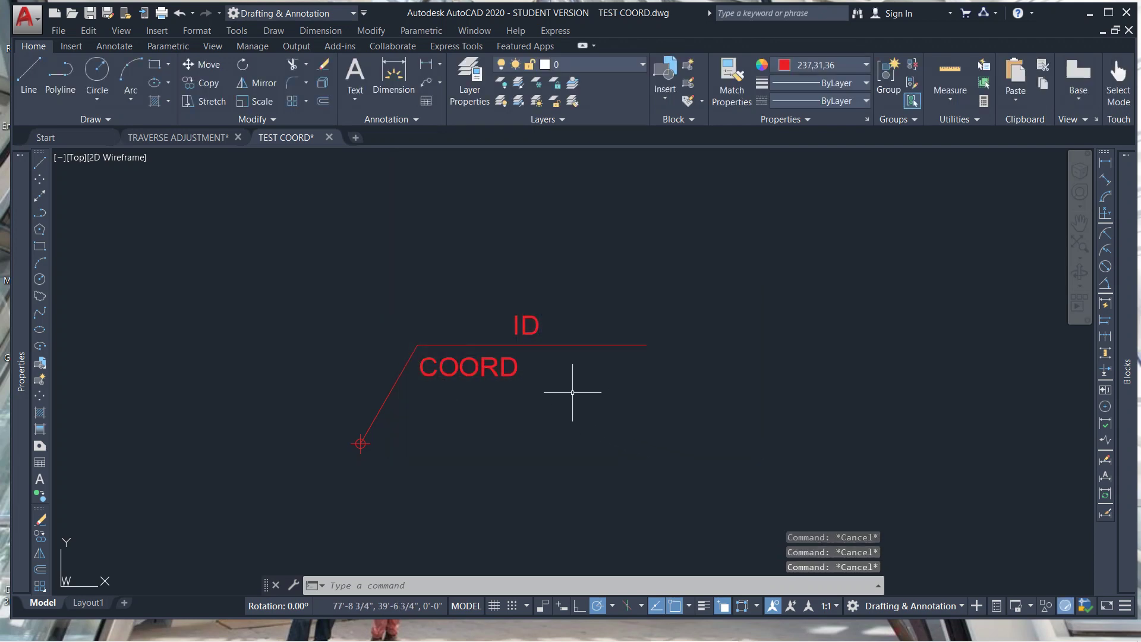
# Start a block definition named TEST BLOCK with its base point at the centre of the point.
pyautogui.moveTo(440, 441); pyautogui.dragTo(472, 413, button='middle')
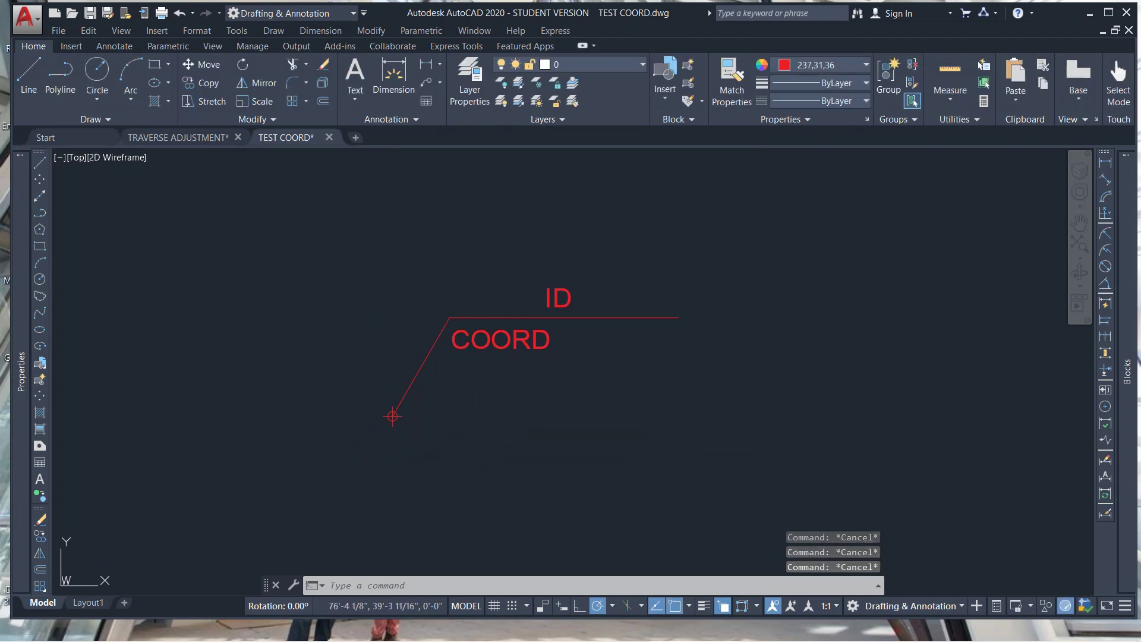
pyautogui.click(481, 408)
pyautogui.write('B')
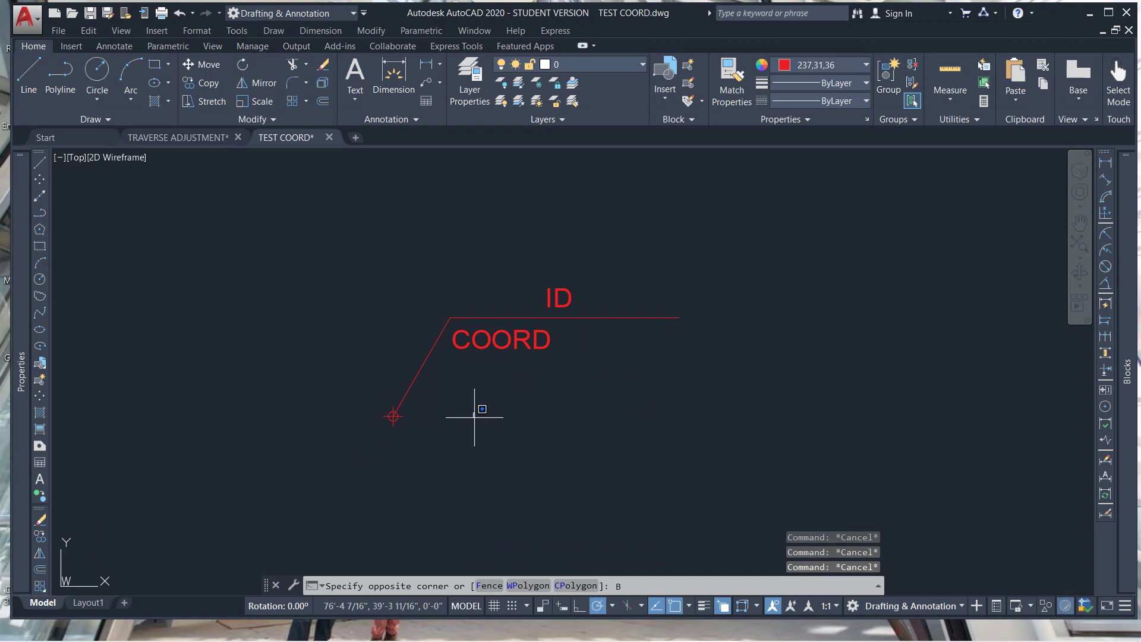
pyautogui.press('Return')
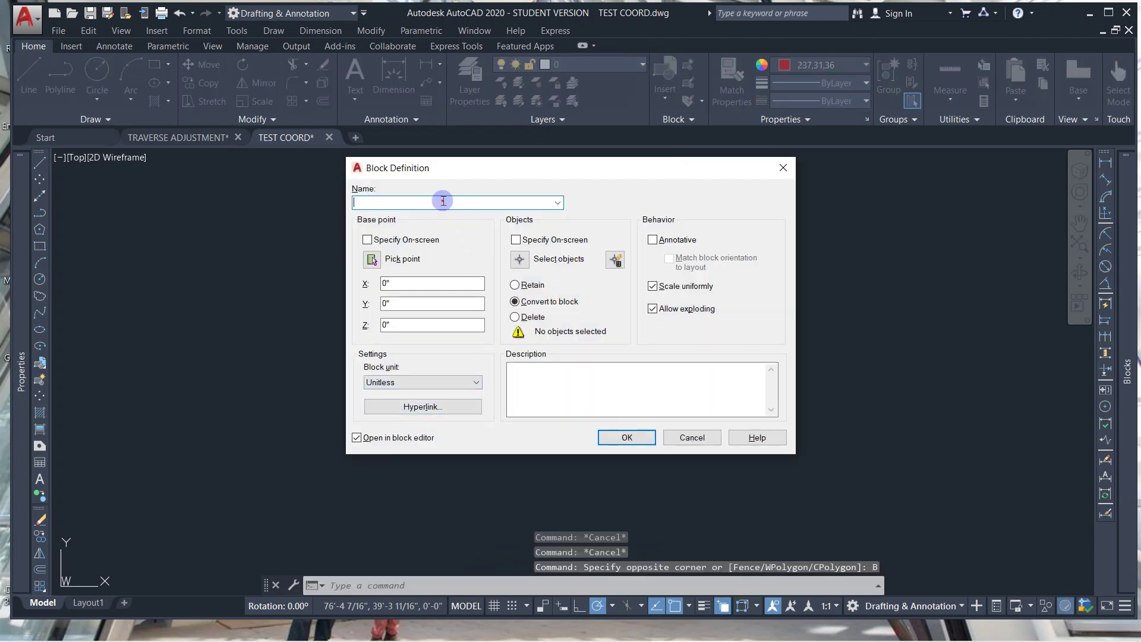
pyautogui.write('TEST BLOCK')
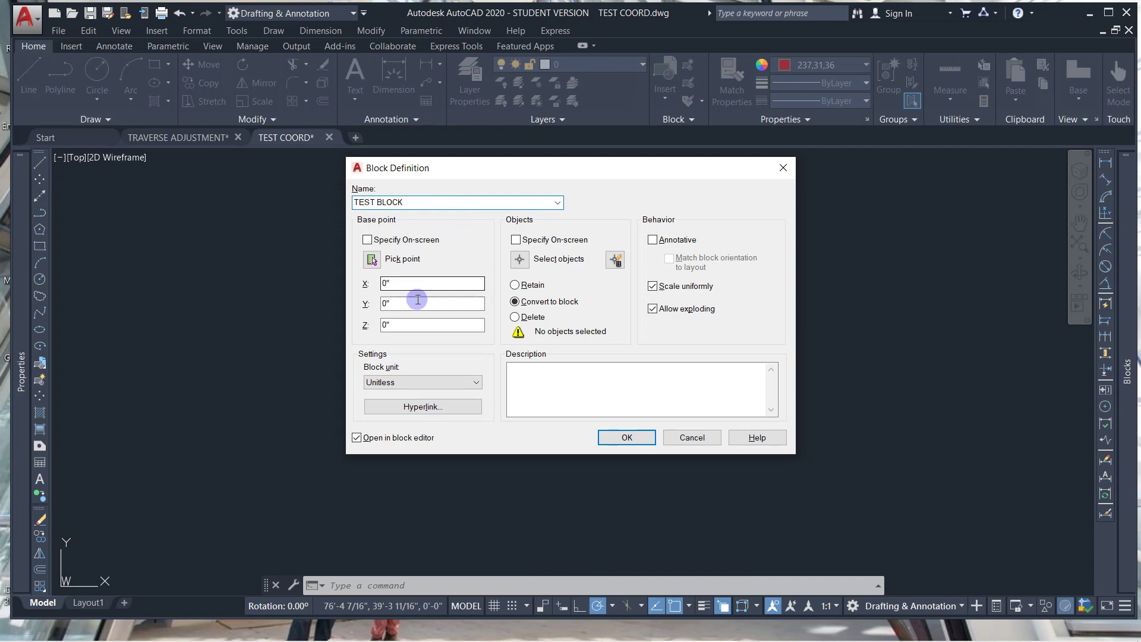
pyautogui.click(372, 259)
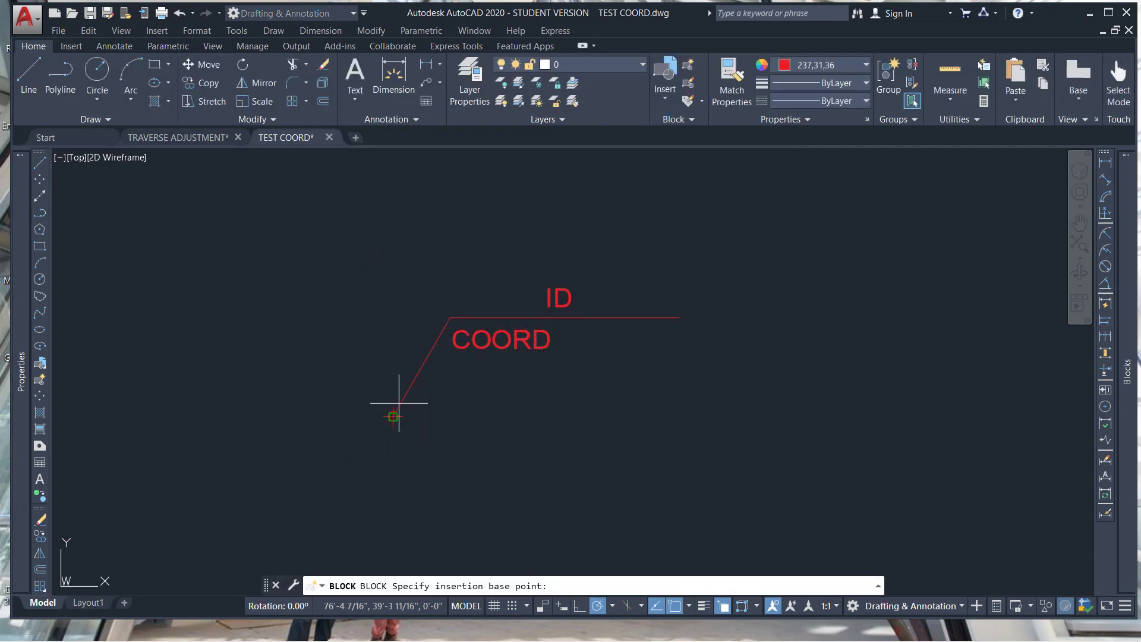
pyautogui.click(393, 416)
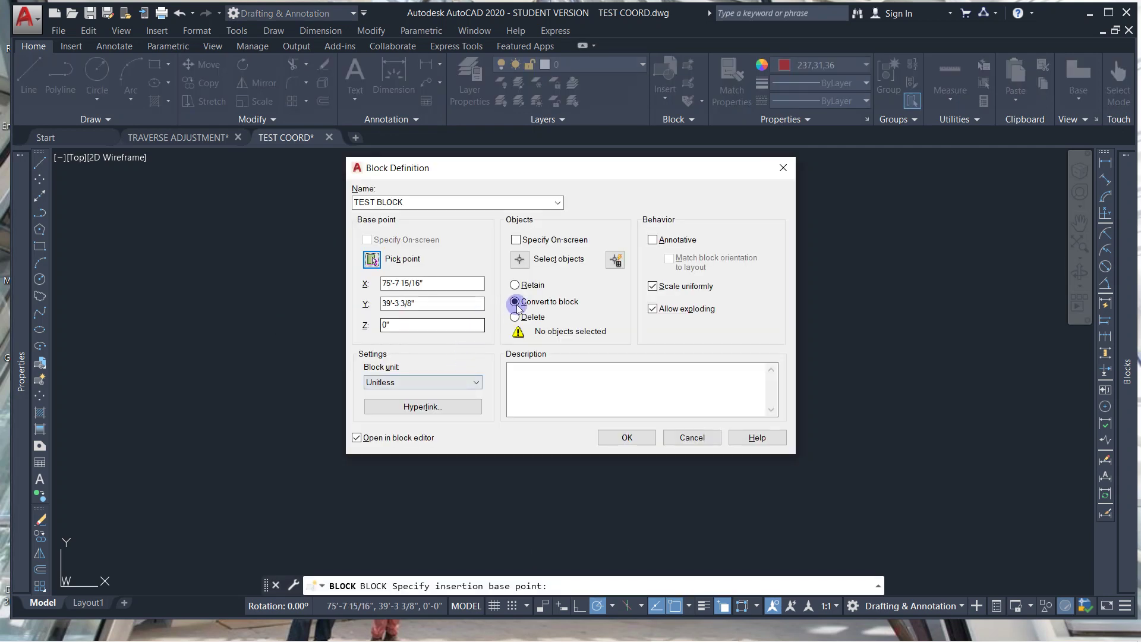
# Include the point, both leader segments and the ID and COORD attributes in TEST BLOCK, and create it with the block editor opening.
pyautogui.click(531, 265)
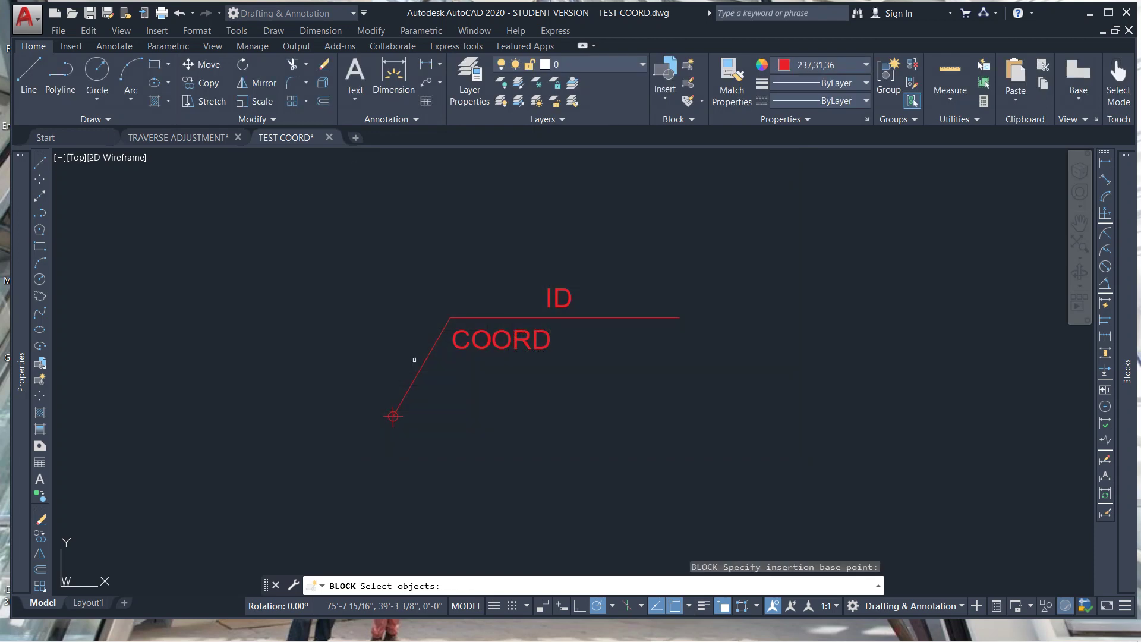
pyautogui.click(358, 396)
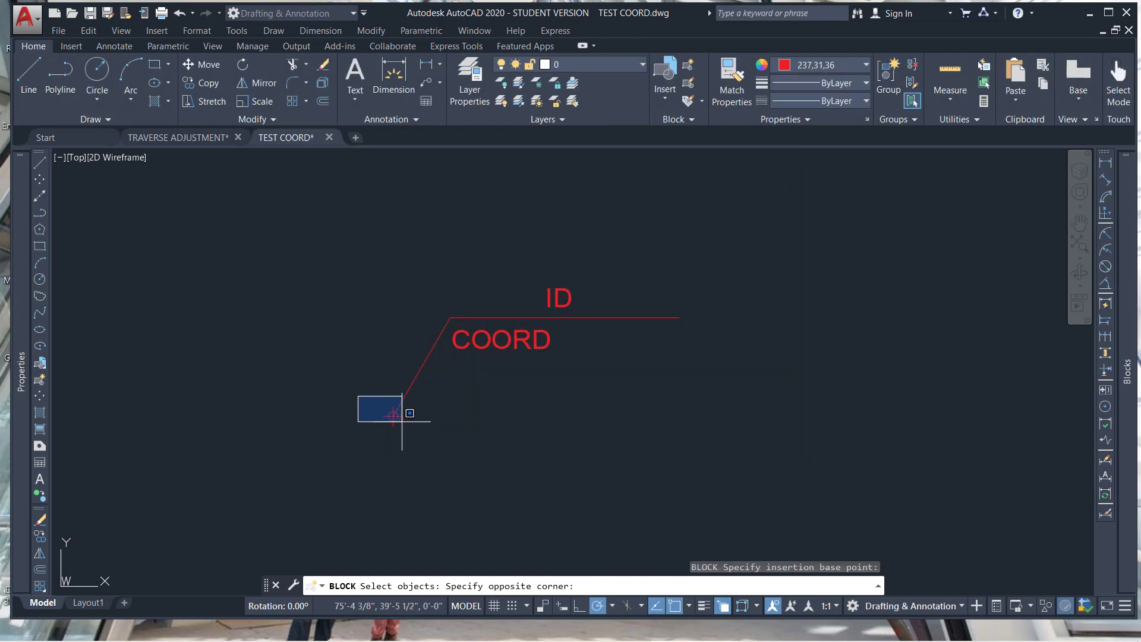
pyautogui.click(430, 442)
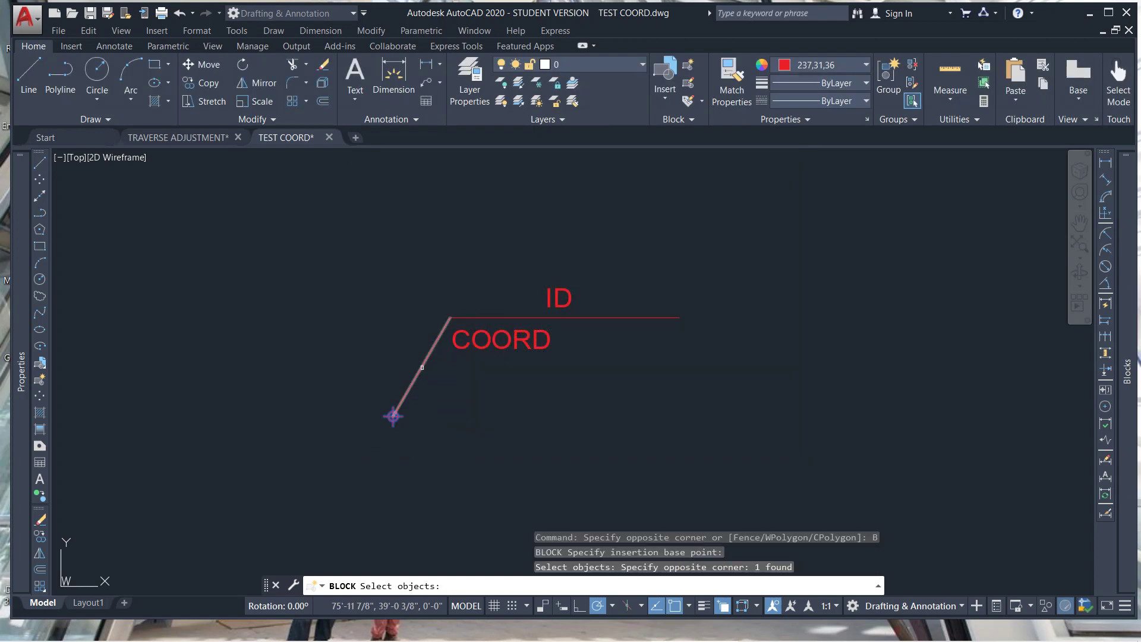
pyautogui.click(422, 368)
pyautogui.click(692, 246)
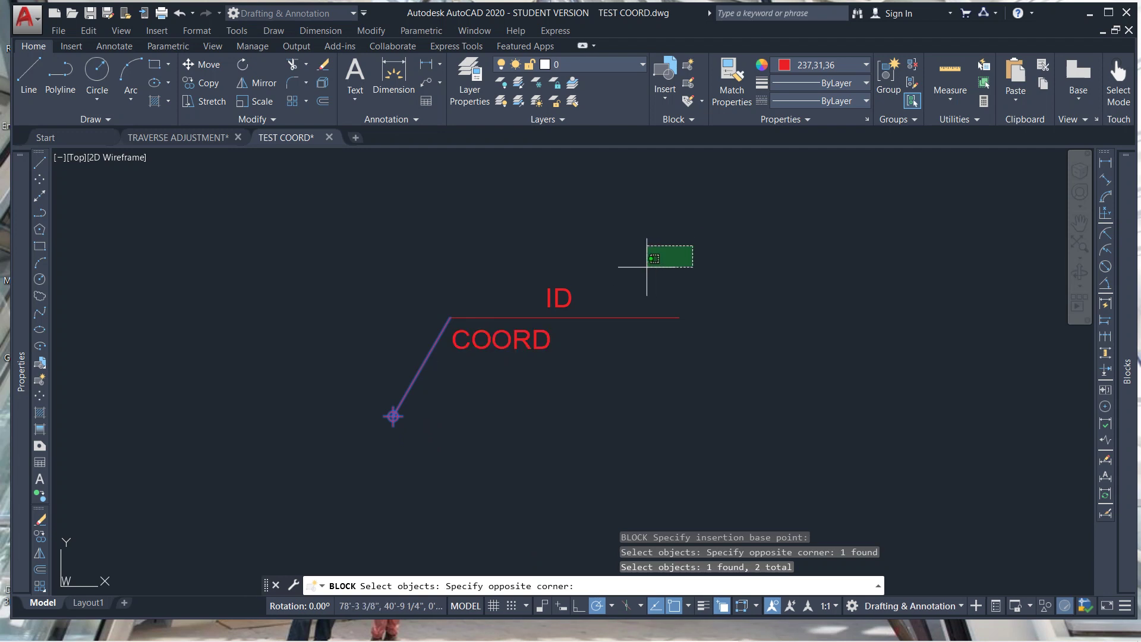
pyautogui.click(499, 371)
pyautogui.press('Return')
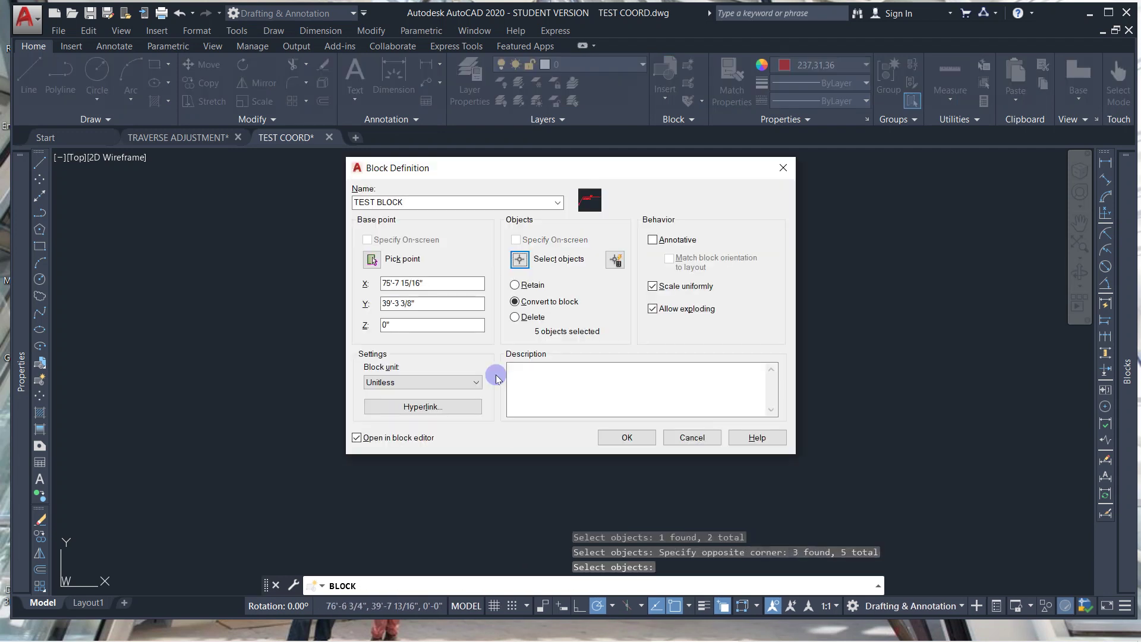
pyautogui.click(626, 436)
pyautogui.click(438, 479)
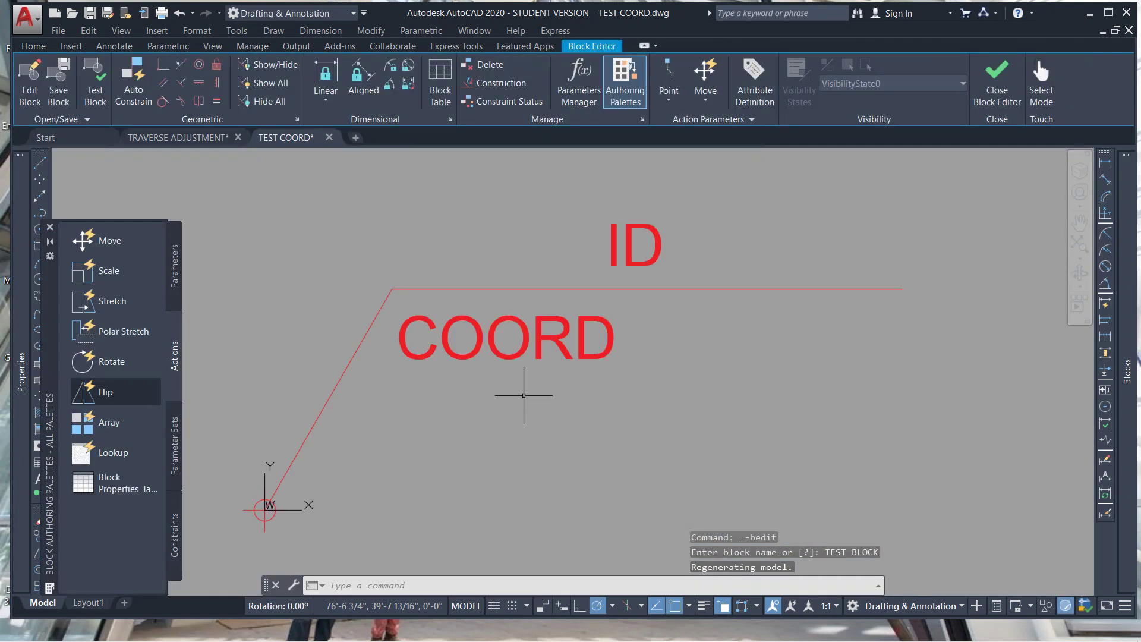
# Add a point parameter at the leader's bend with its label above it.
pyautogui.scroll(-3, 522, 395)
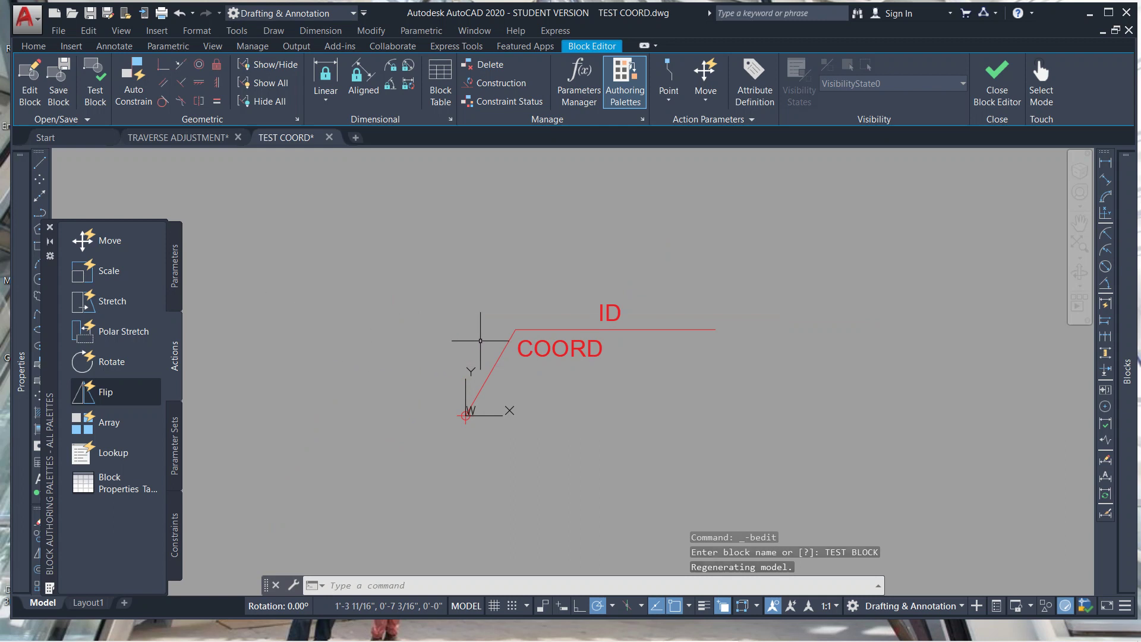
pyautogui.click(174, 269)
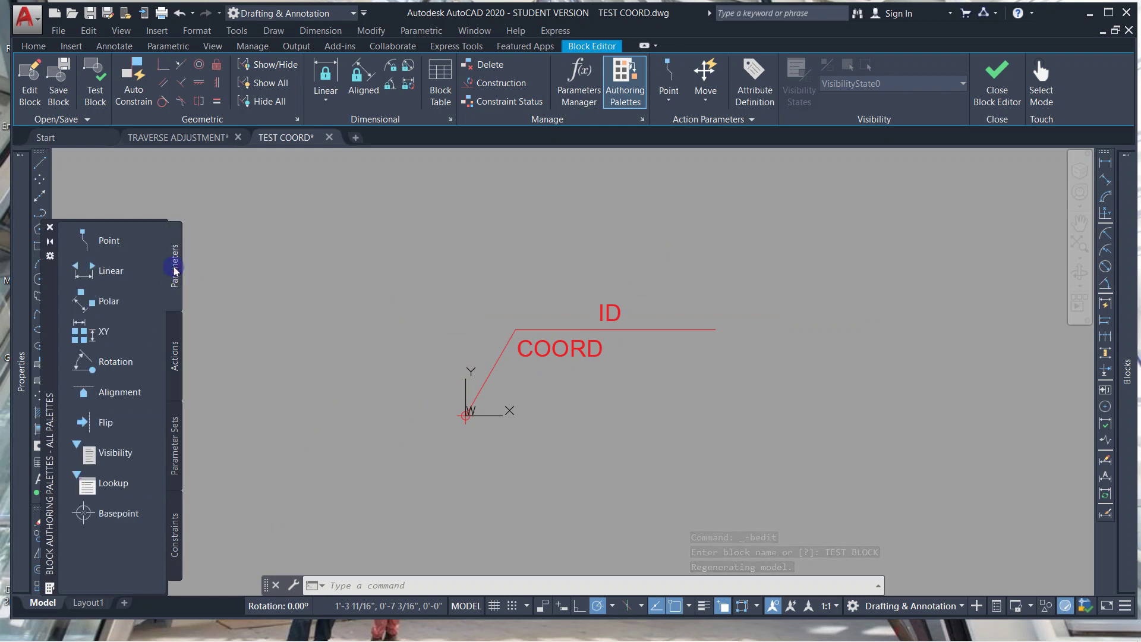
pyautogui.click(109, 240)
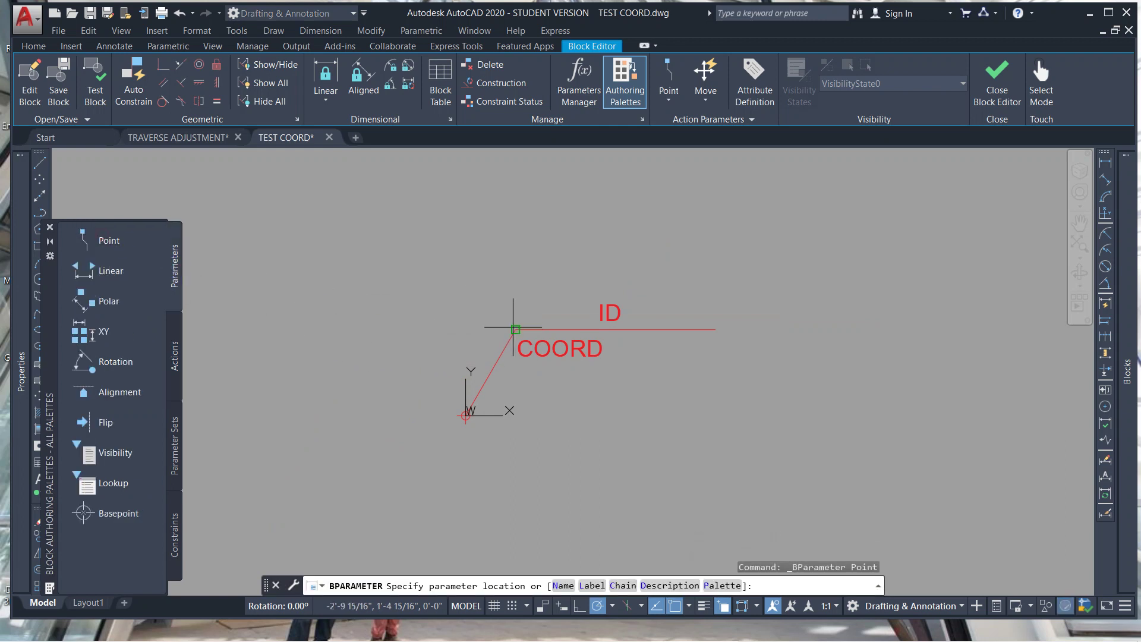
pyautogui.click(516, 329)
pyautogui.click(501, 262)
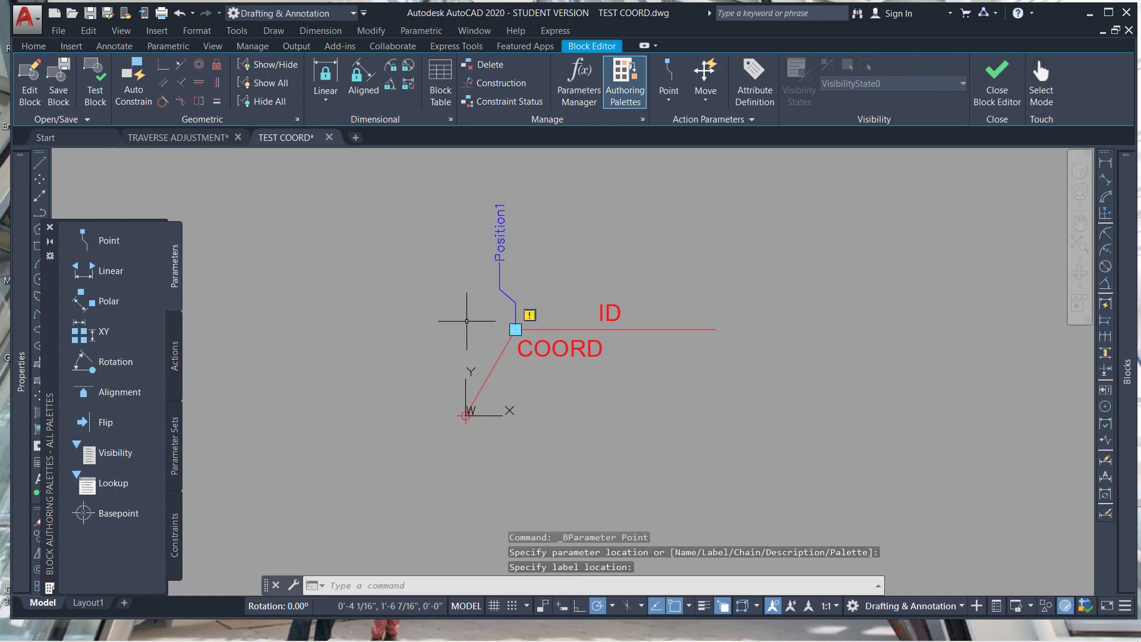
# Add a flip parameter with a vertical reflection line through the block's point, and move its flip arrow to about 7" above the point.
pyautogui.click(114, 438)
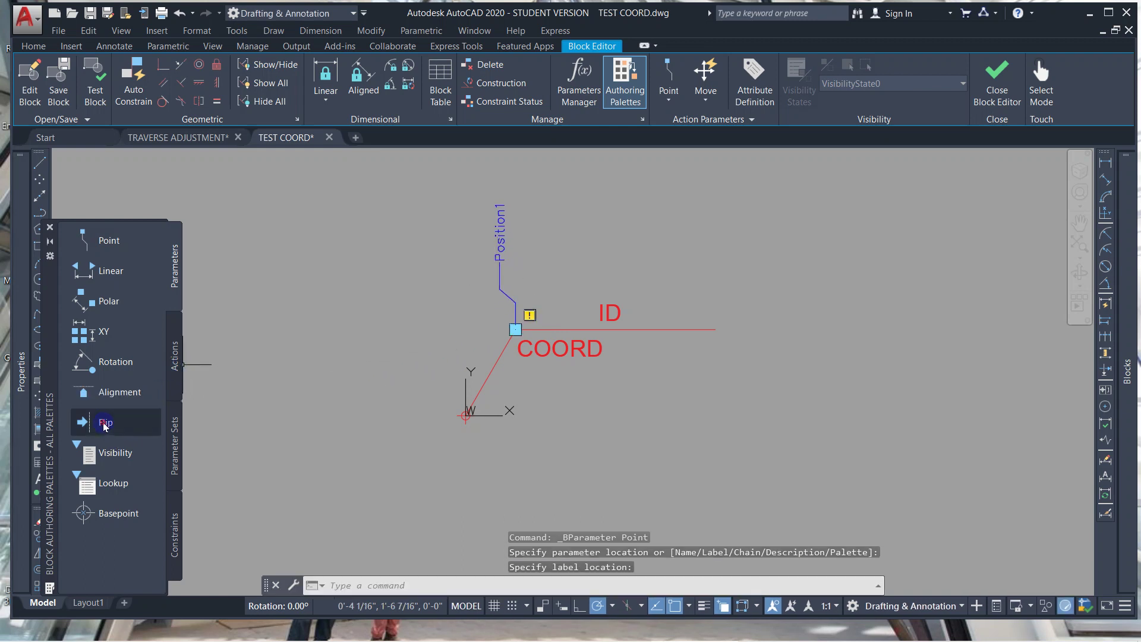
pyautogui.click(465, 415)
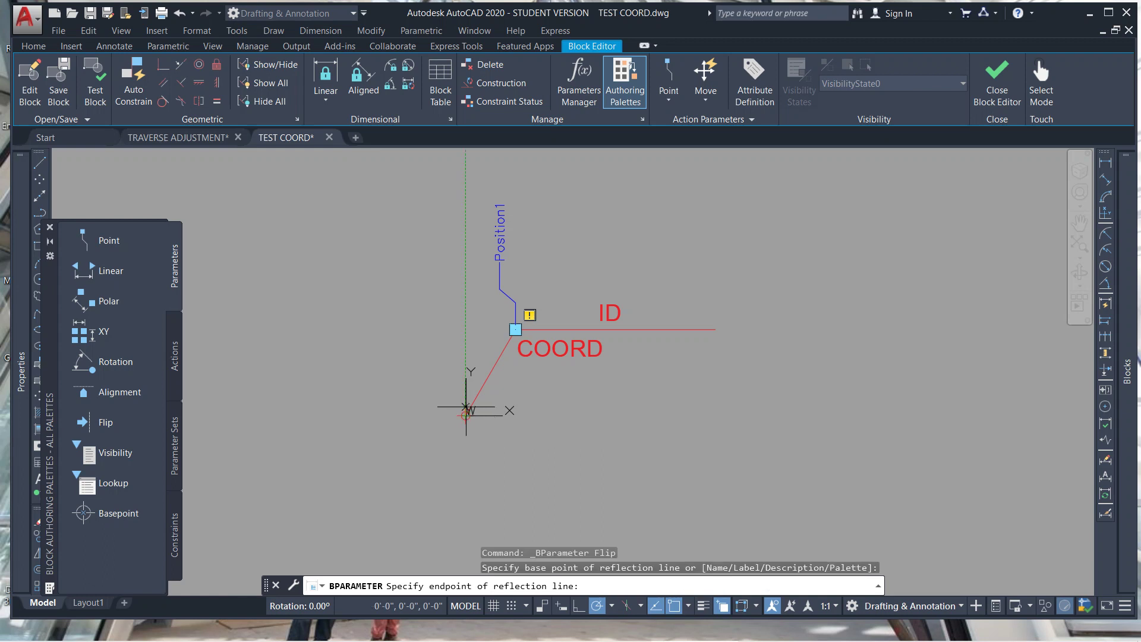
pyautogui.click(452, 352)
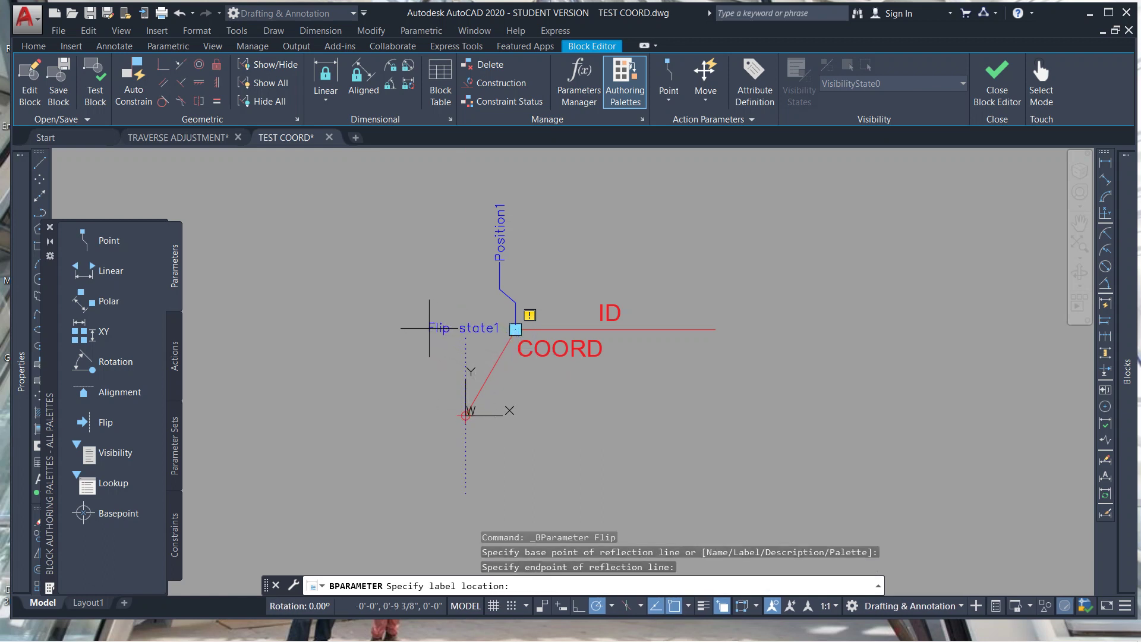
pyautogui.click(430, 328)
pyautogui.scroll(5, 465, 403)
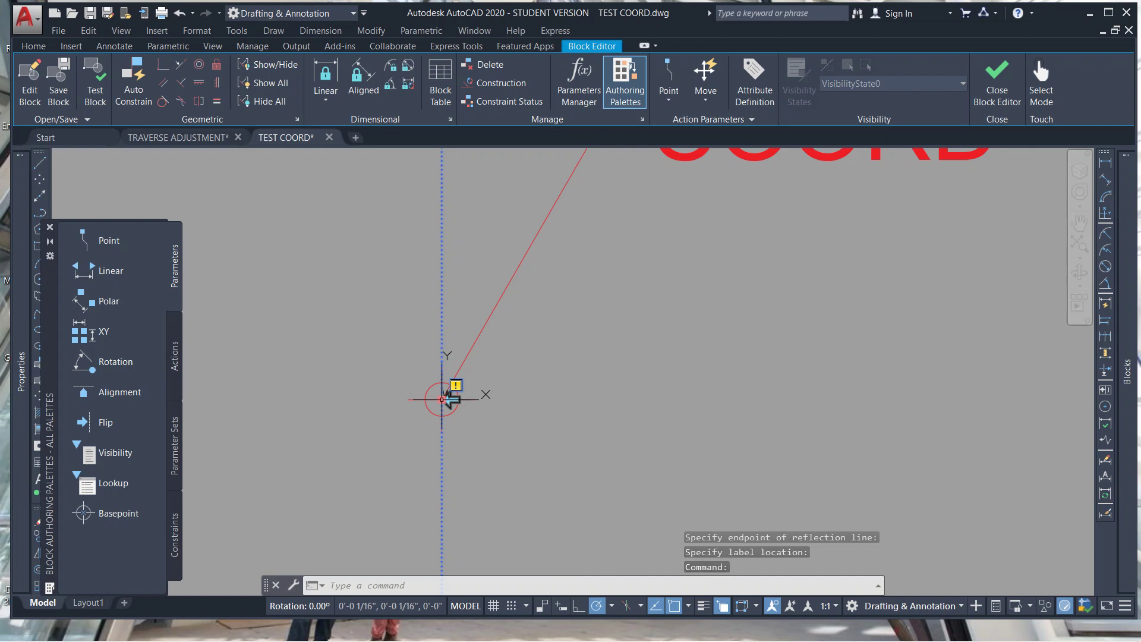
pyautogui.click(449, 399)
pyautogui.click(450, 167)
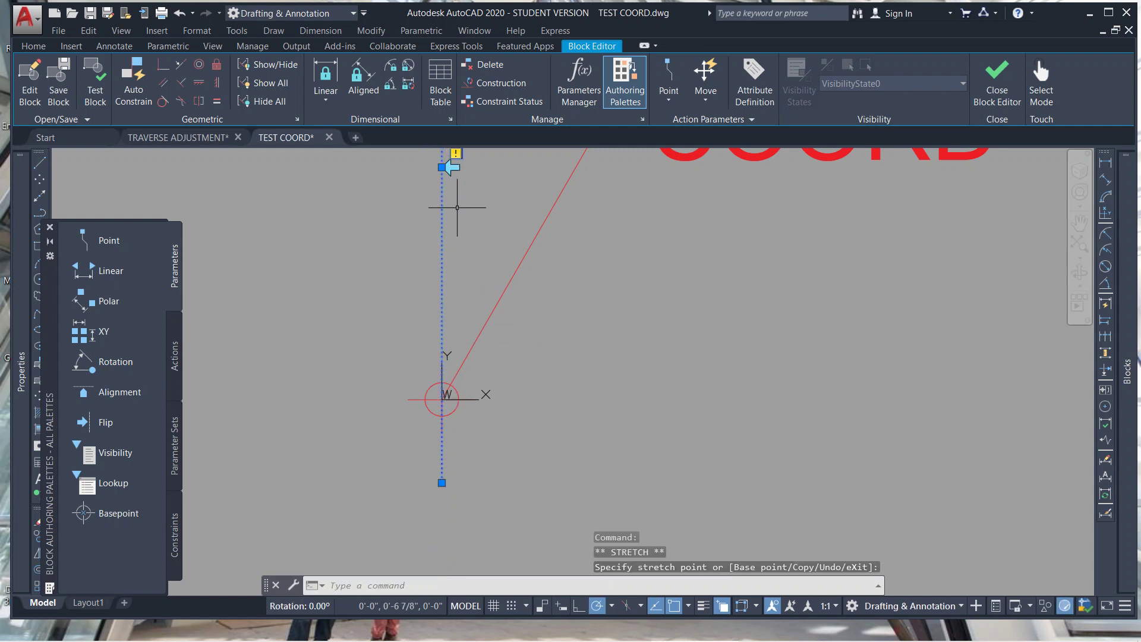
pyautogui.scroll(-3, 466, 415)
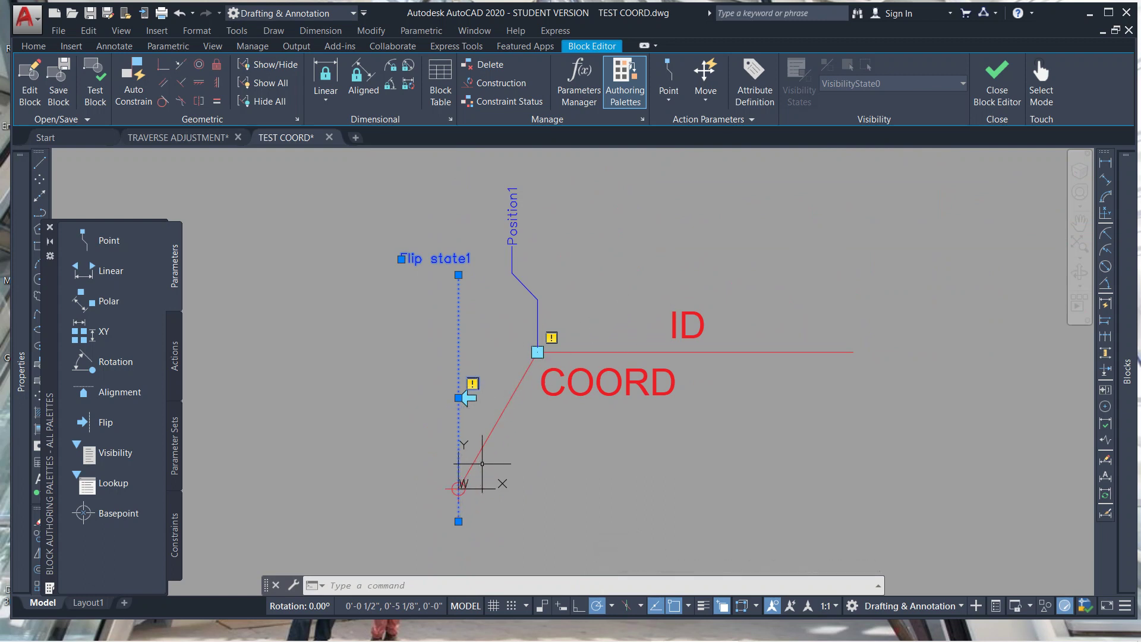
pyautogui.click(176, 356)
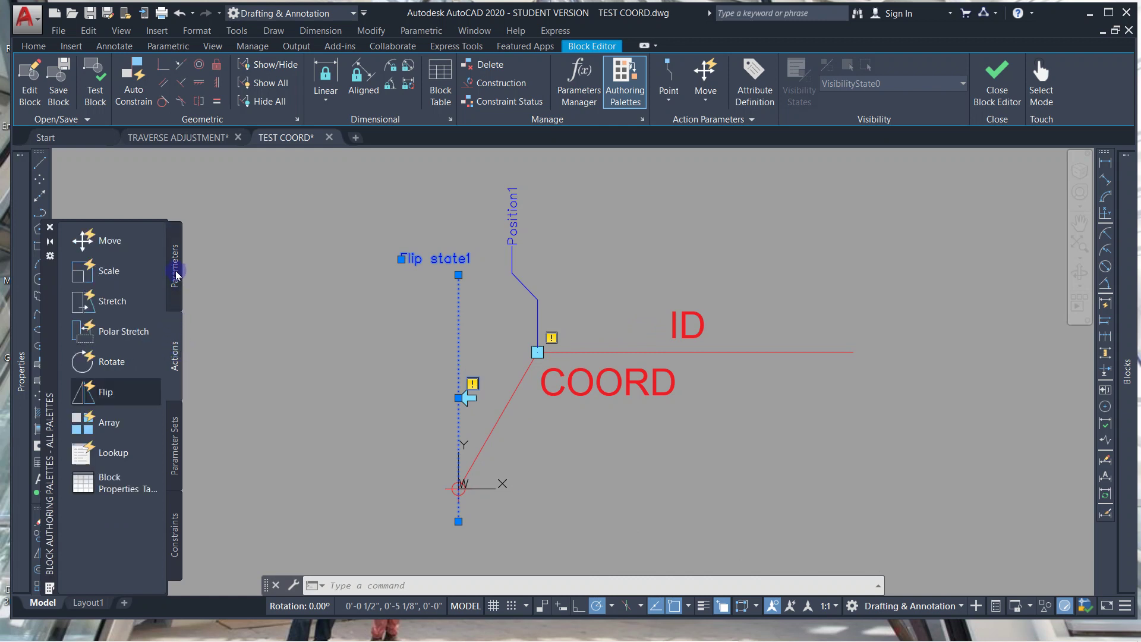
pyautogui.click(110, 302)
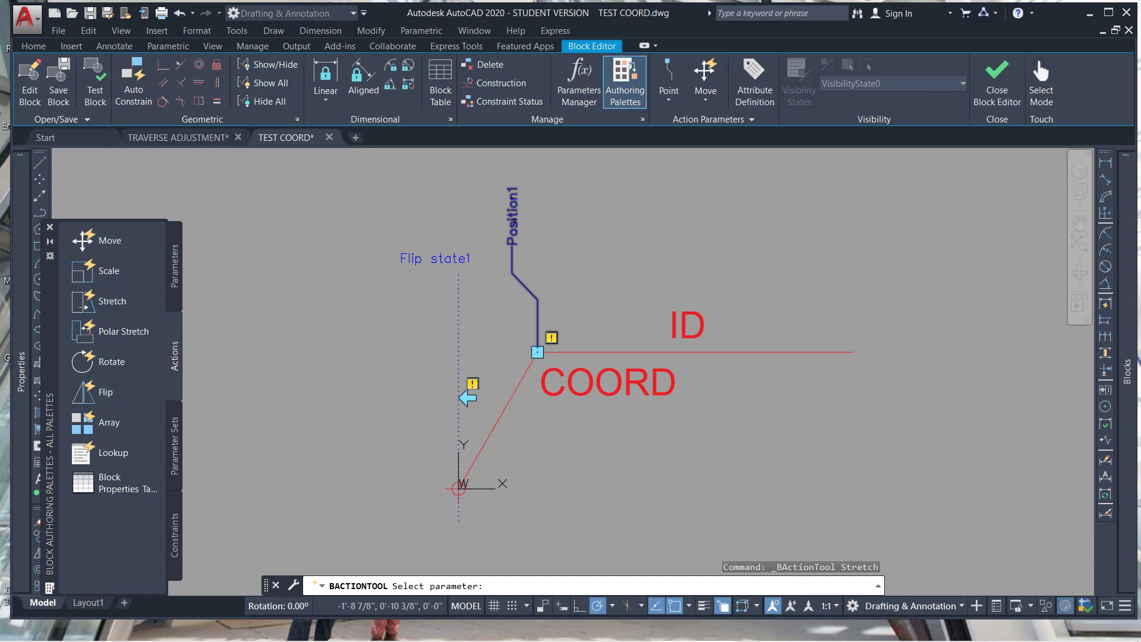
pyautogui.click(513, 238)
pyautogui.click(489, 177)
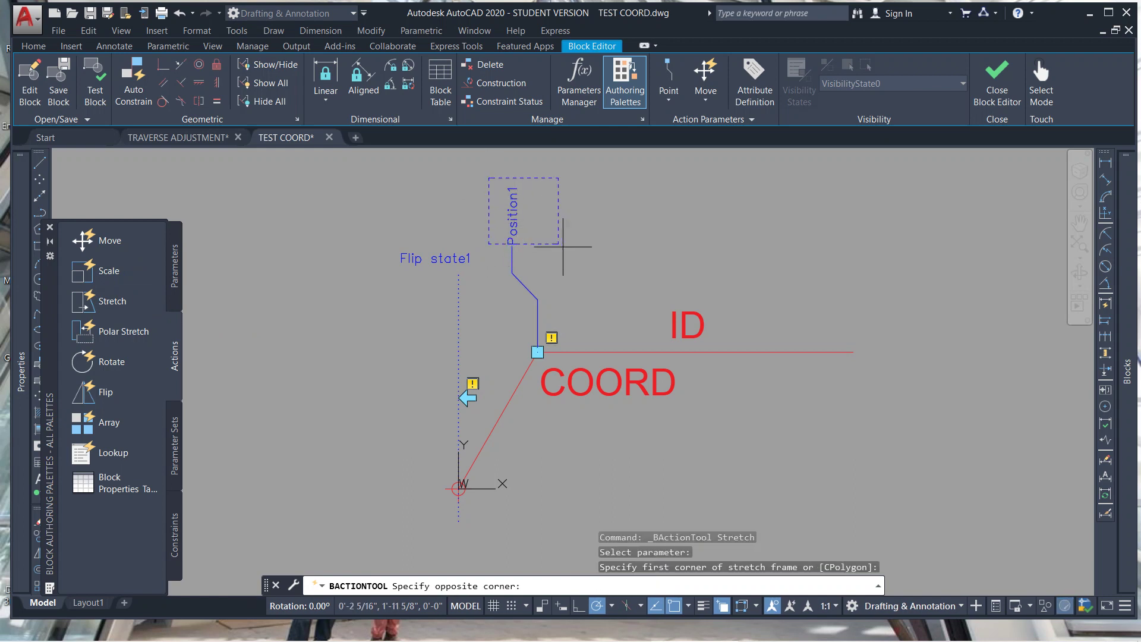
pyautogui.click(910, 437)
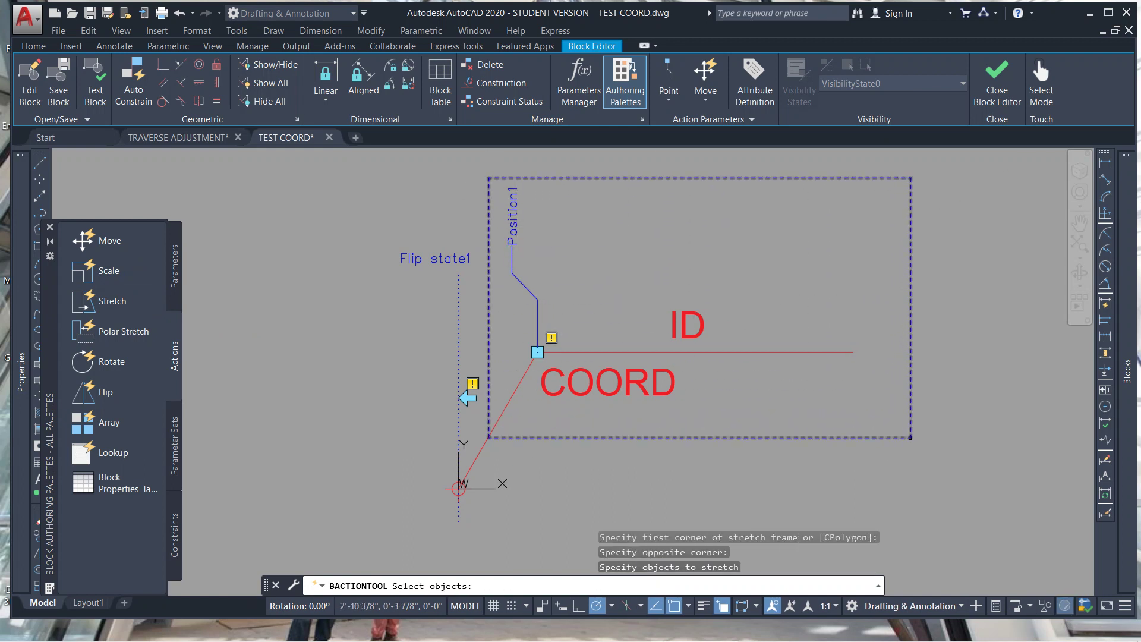
pyautogui.click(829, 228)
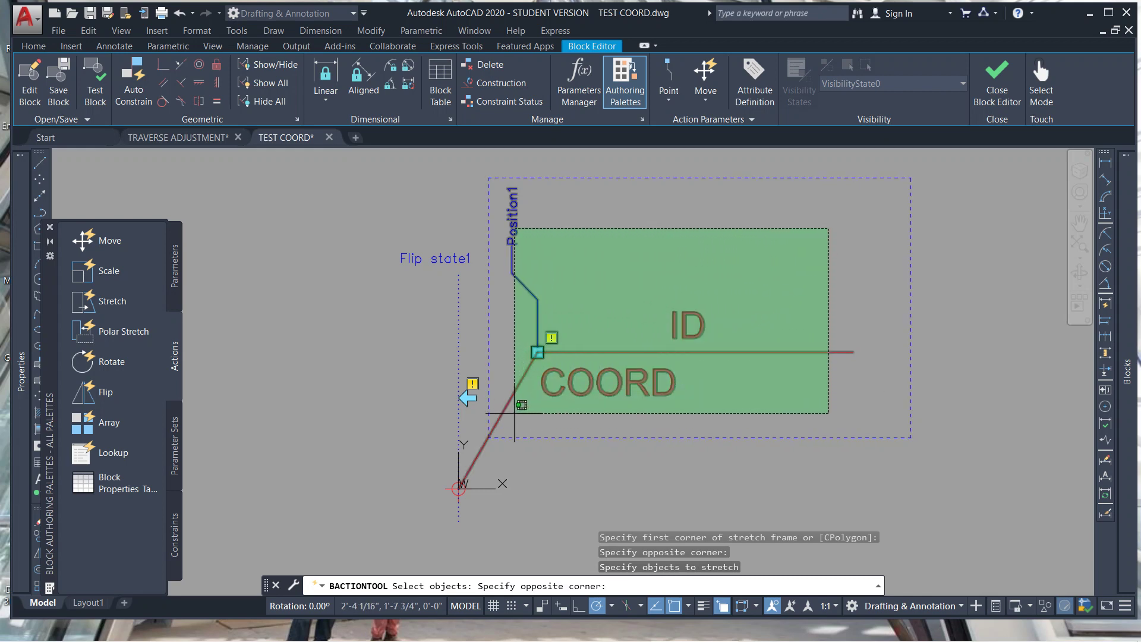
pyautogui.click(541, 408)
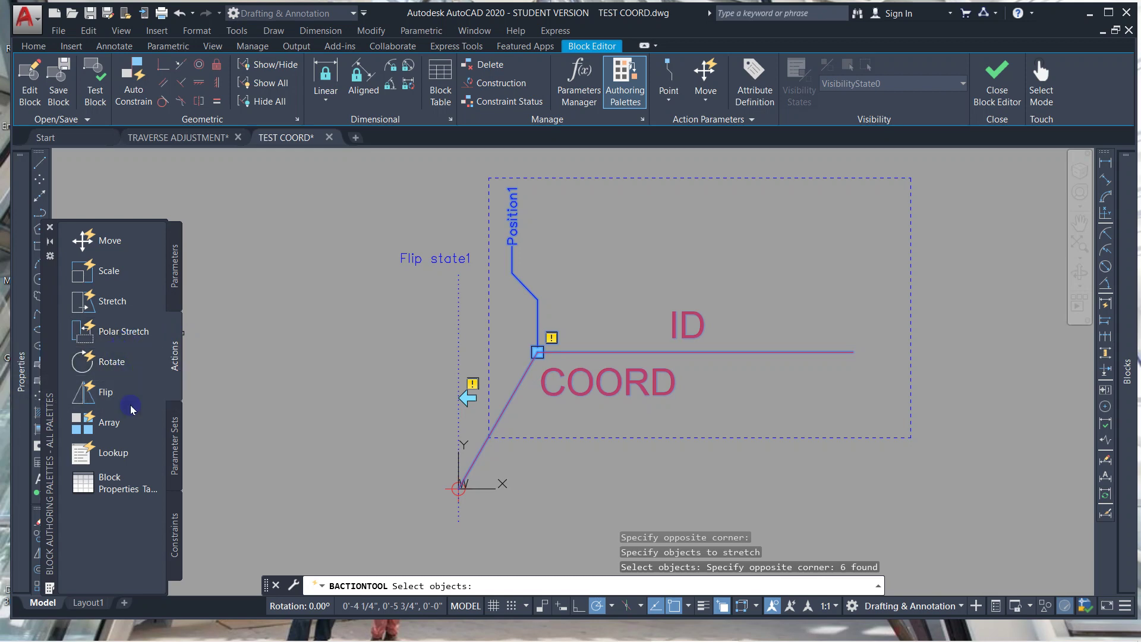
# Add a flip action to the flip parameter, applying it to all of the block's objects.
pyautogui.click(117, 395)
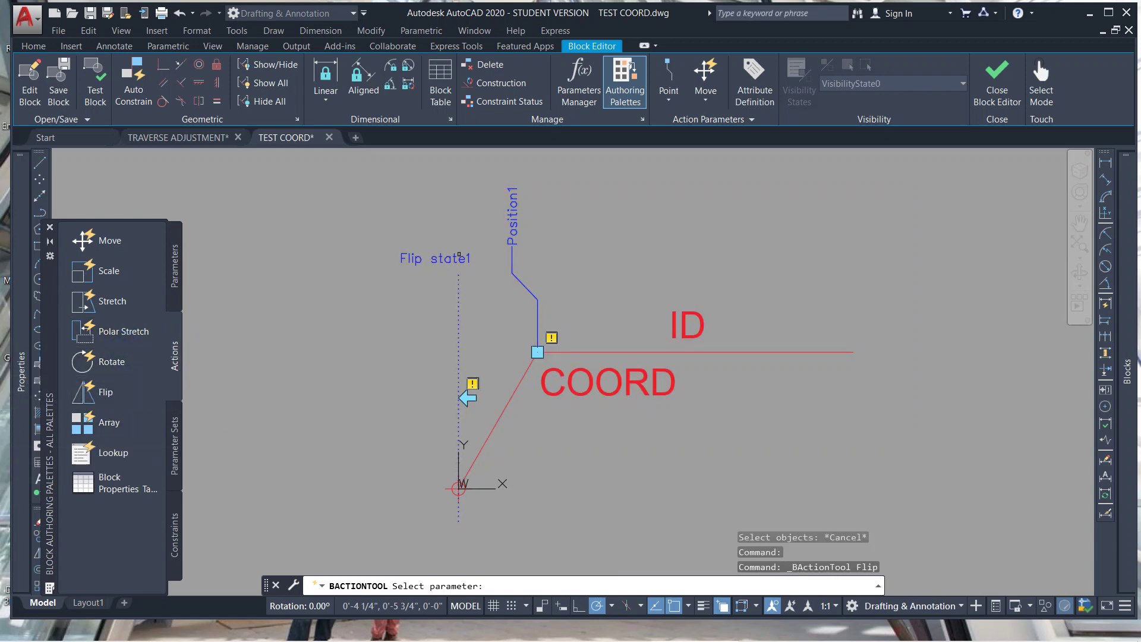
pyautogui.click(459, 256)
pyautogui.click(363, 176)
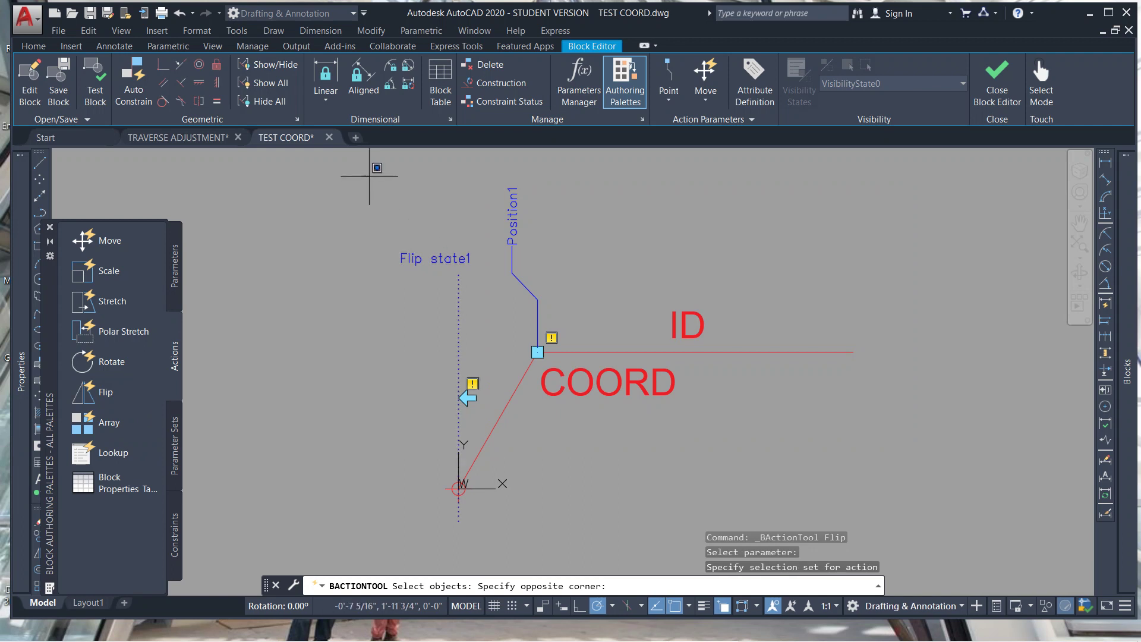
pyautogui.click(923, 522)
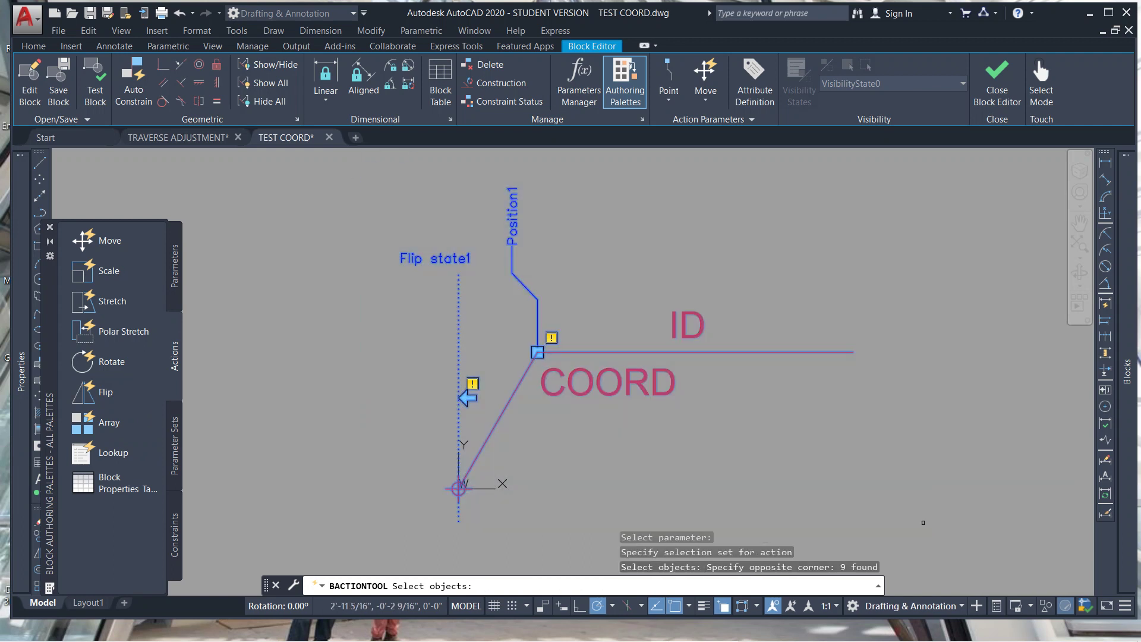
pyautogui.press('Return')
pyautogui.click(682, 426)
pyautogui.press('Escape')
pyautogui.press('Escape')
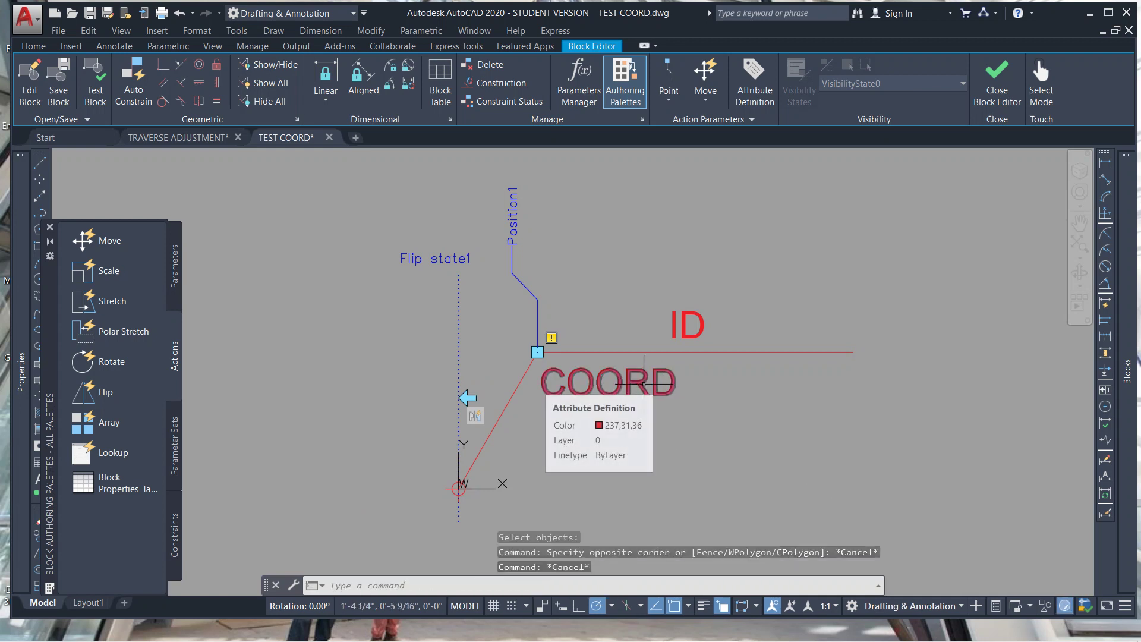
# Set the COORD attribute's default to a BlockPlaceholder field for Position, decimal format, precision 0.00, comma separator, with only X and Y.
pyautogui.doubleClick(644, 384)
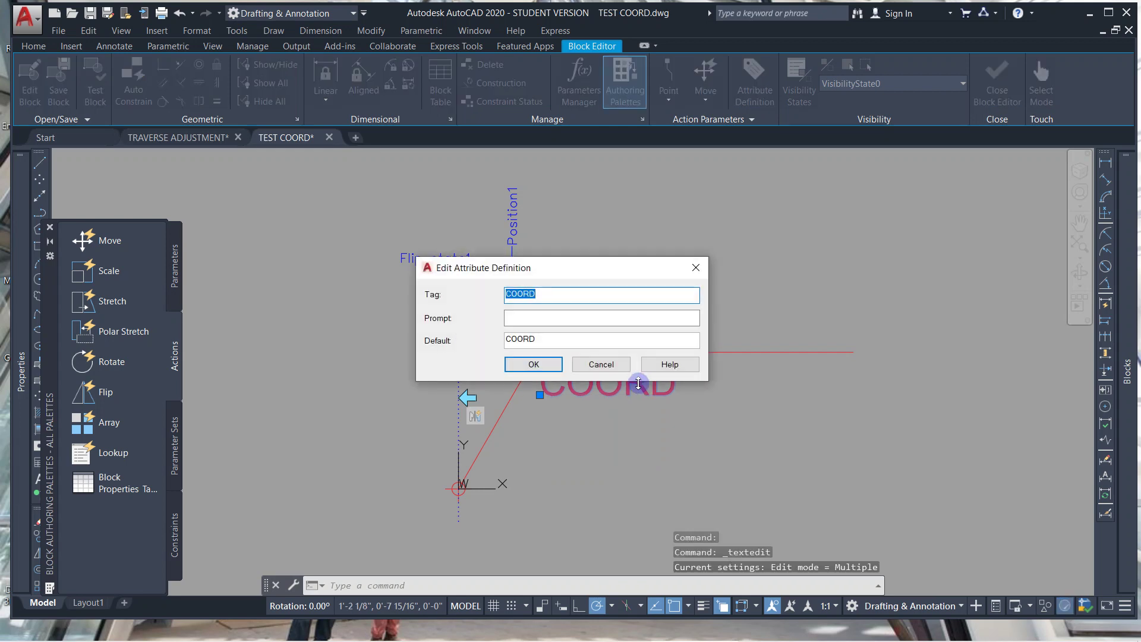
pyautogui.moveTo(560, 339); pyautogui.dragTo(490, 340)
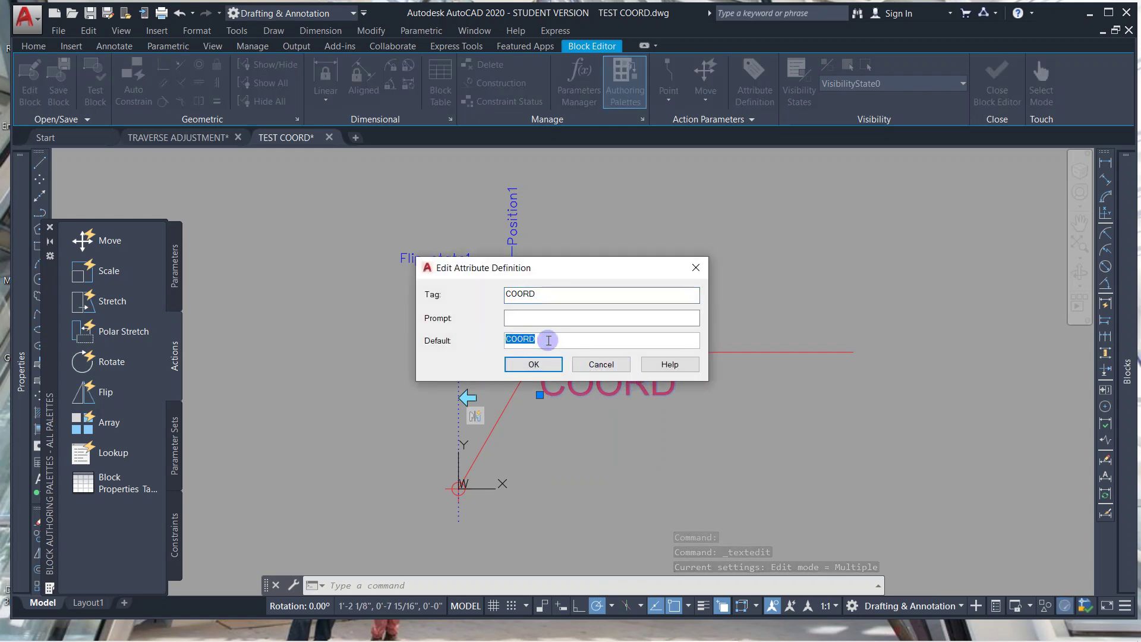
pyautogui.rightClick(531, 343)
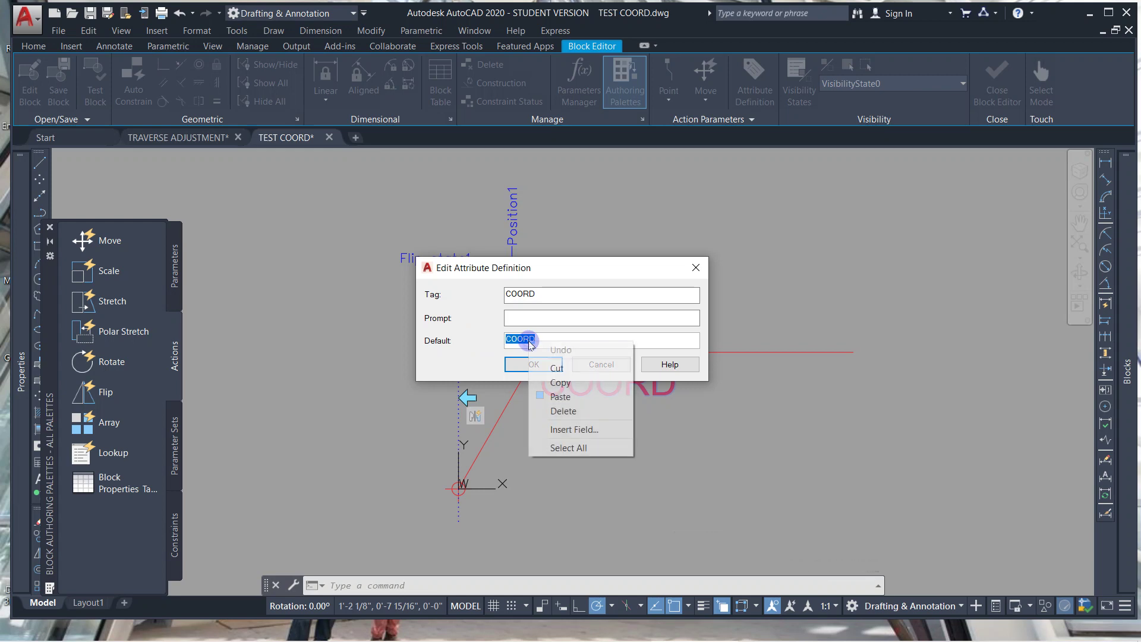
pyautogui.click(560, 429)
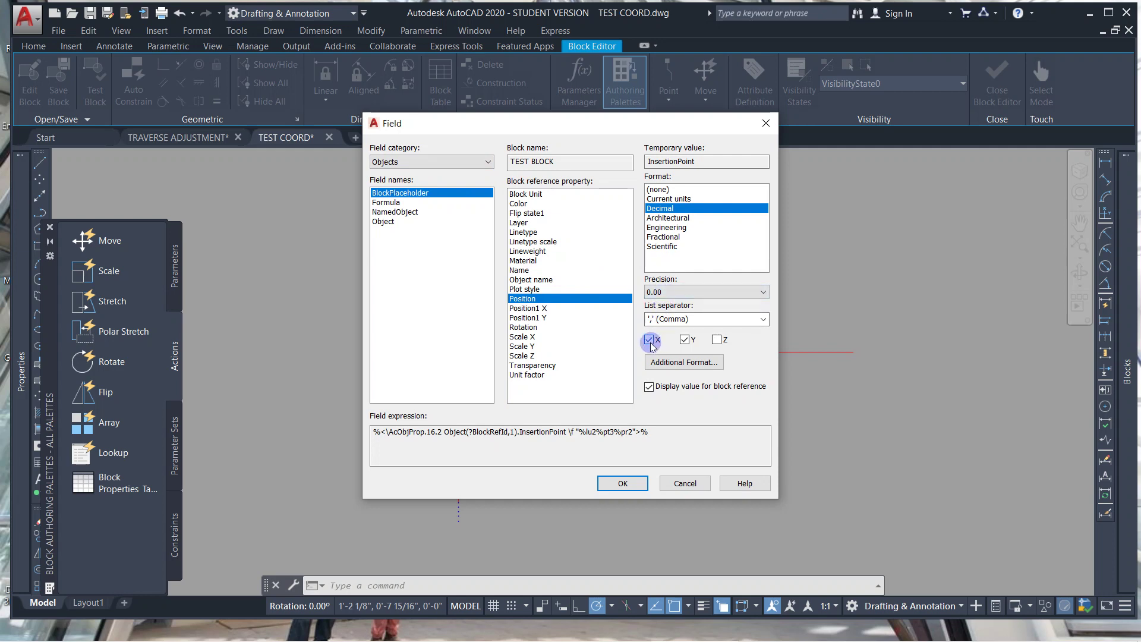
pyautogui.click(672, 292)
pyautogui.click(632, 443)
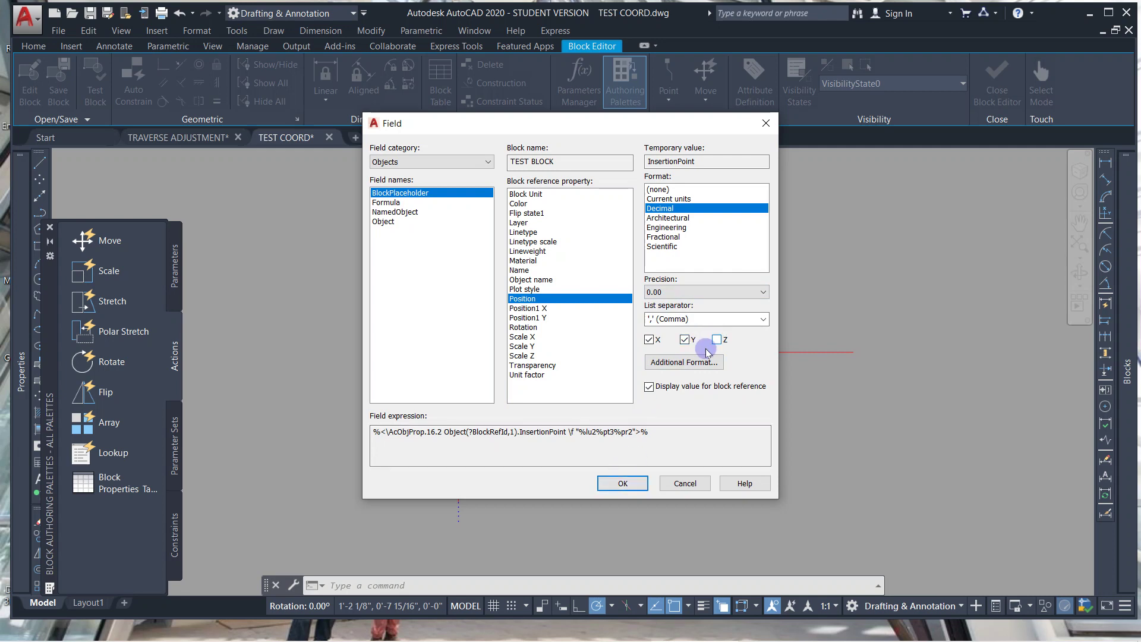
pyautogui.click(620, 484)
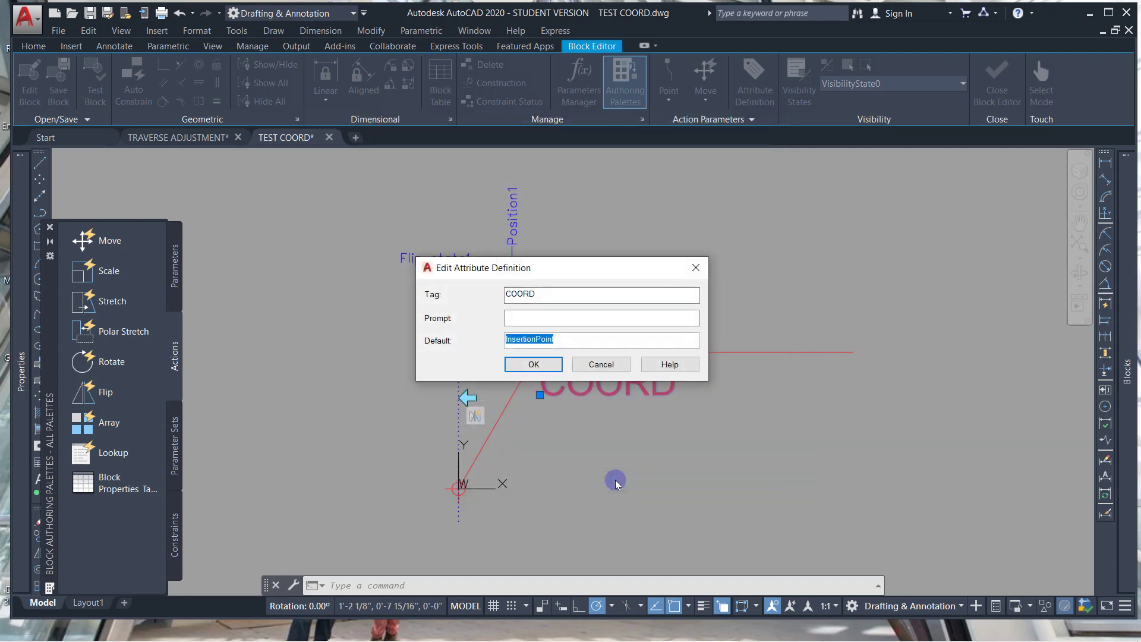
pyautogui.click(535, 340)
pyautogui.click(532, 364)
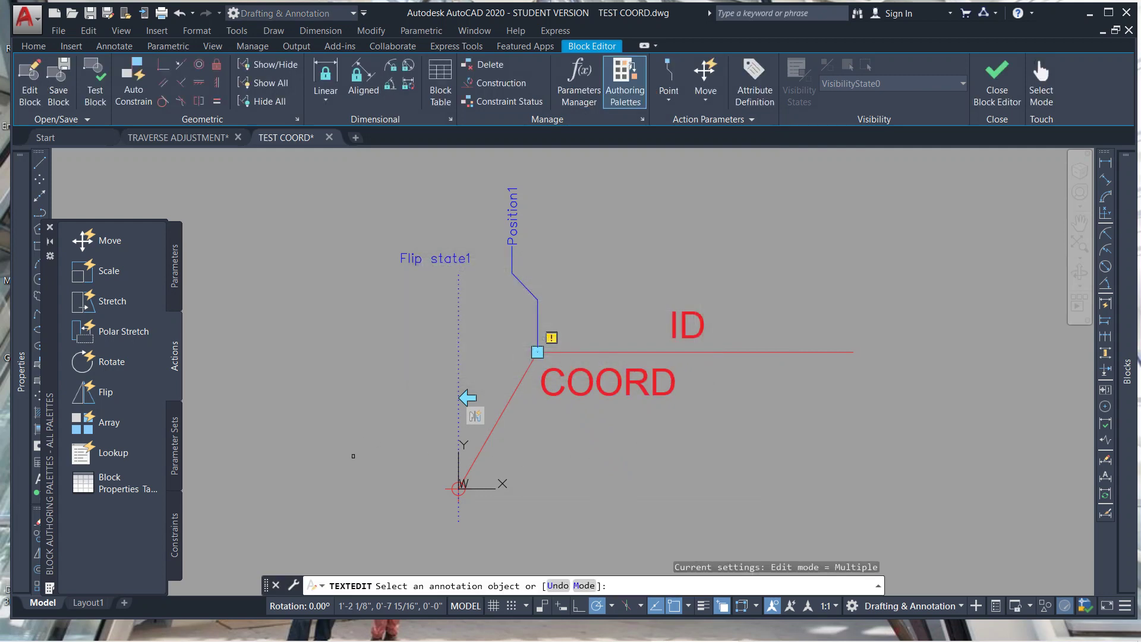
pyautogui.rightClick(794, 447)
pyautogui.click(790, 446)
pyautogui.press('Escape')
# Close the block editor and save the changes to TEST BLOCK.
pyautogui.rightClick(788, 446)
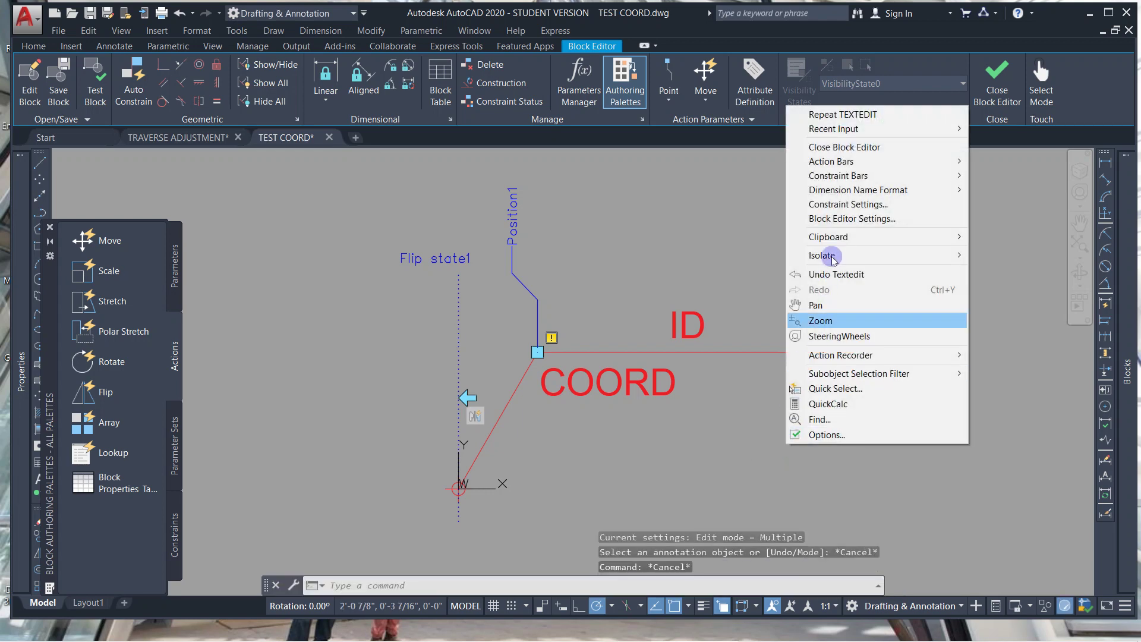
pyautogui.click(842, 147)
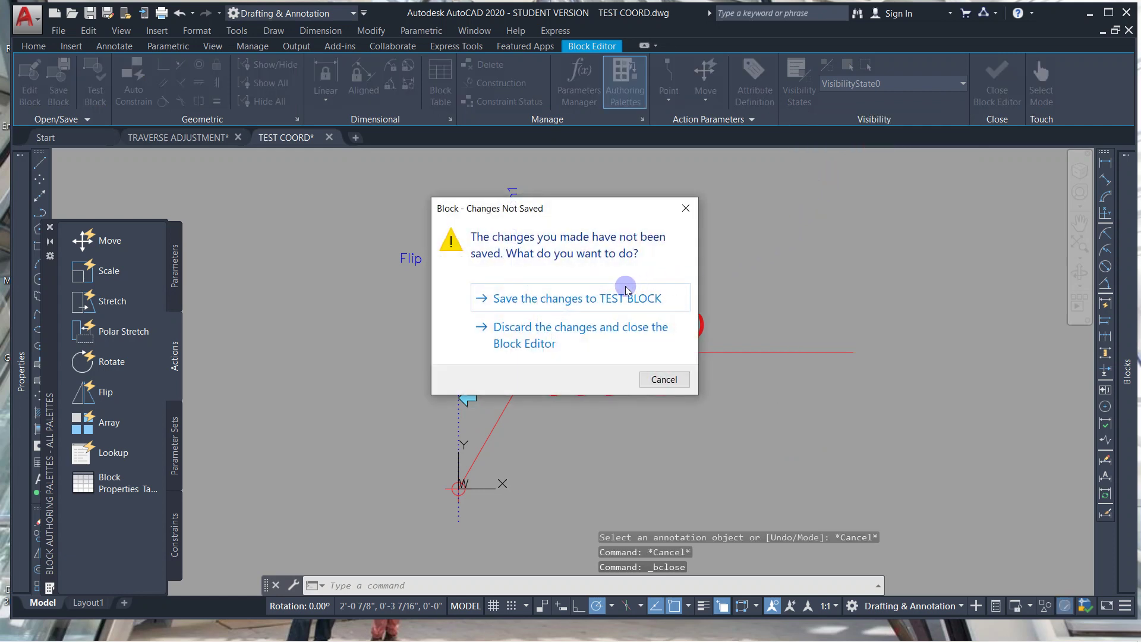
pyautogui.click(568, 300)
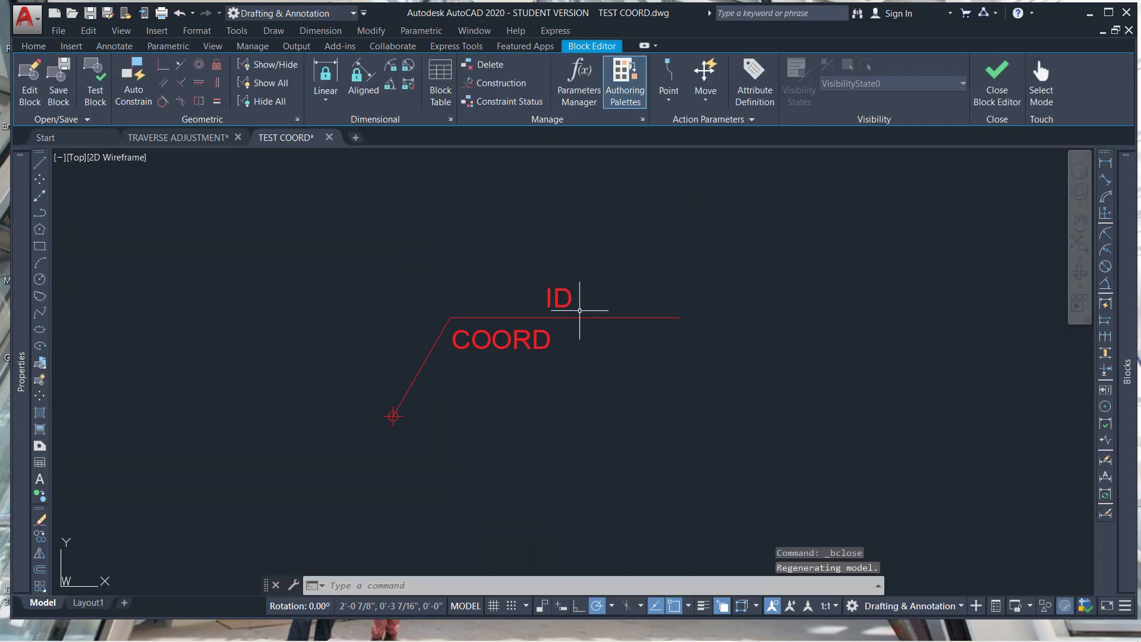
# Erase the existing TEST BLOCK reference from the drawing.
pyautogui.click(654, 256)
pyautogui.click(324, 491)
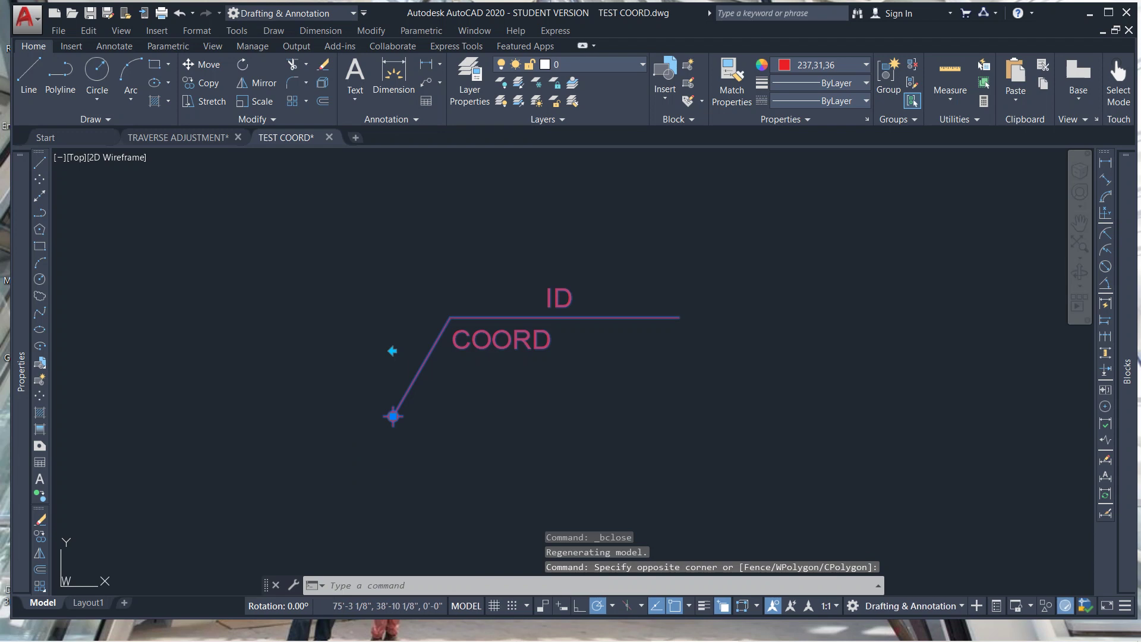
pyautogui.press('Delete')
# Insert TEST BLOCK from the current drawing's blocks at about (901, 476), keeping the default COORD and ID attribute values.
pyautogui.write('i')
pyautogui.press('Return')
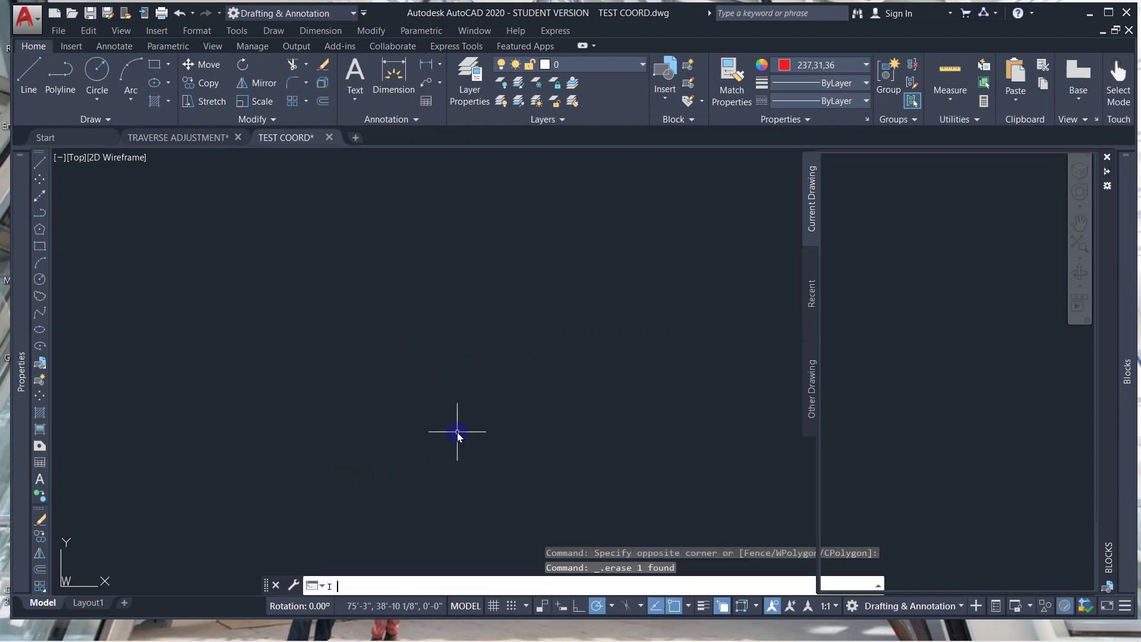
pyautogui.click(850, 220)
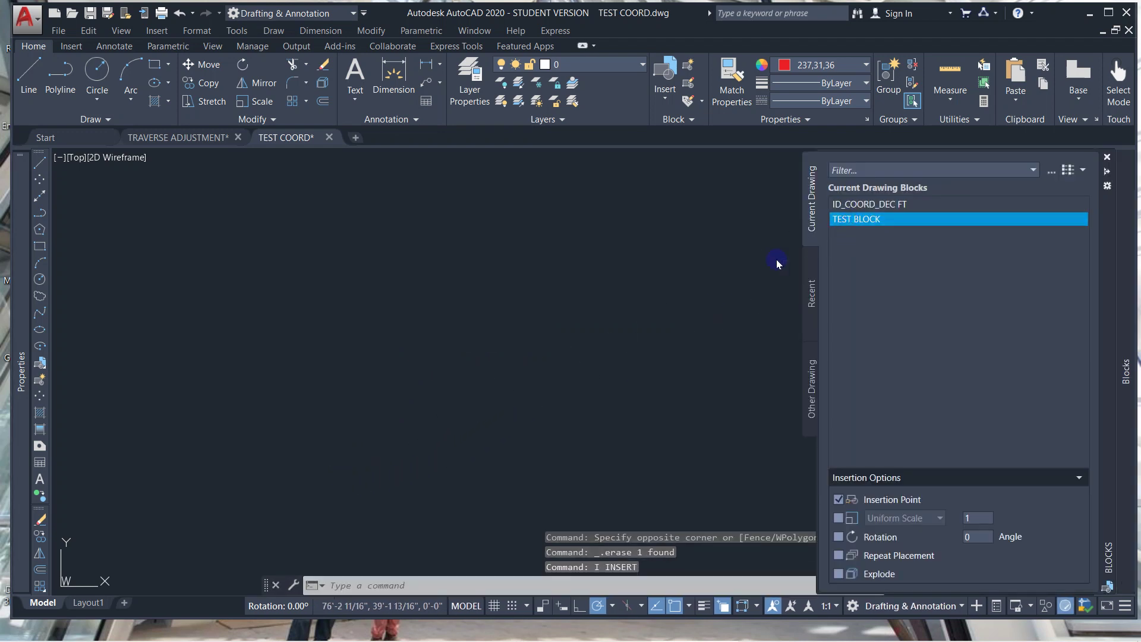
pyautogui.click(325, 373)
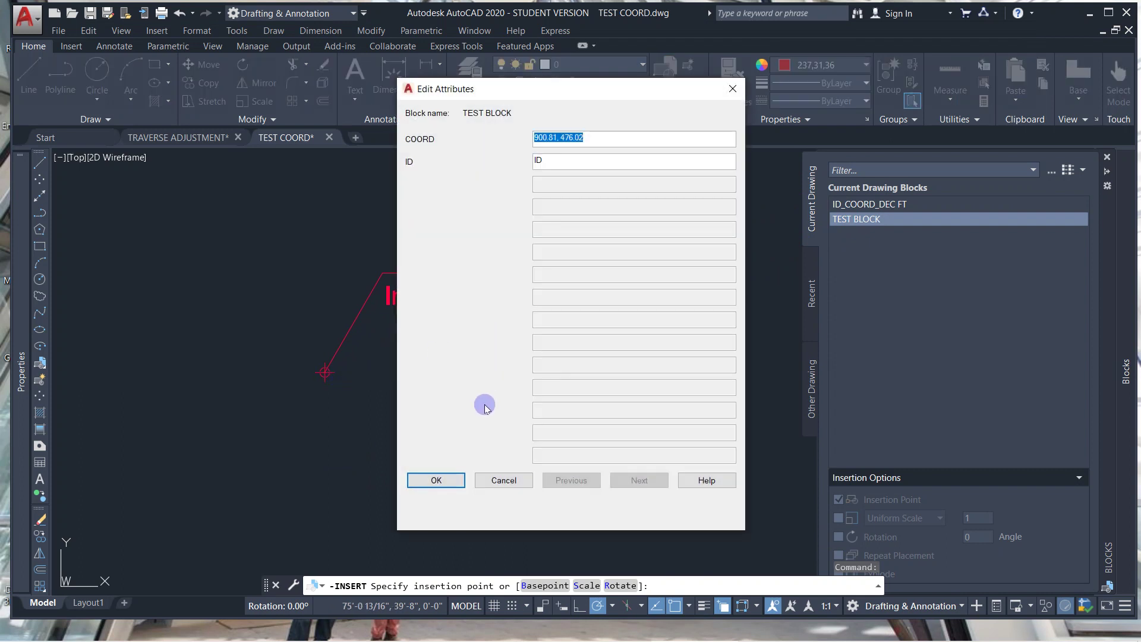
pyautogui.click(429, 480)
# Move the inserted label by its insertion point onto the upper-right corner of the rectangle dimensioned 300.000 by 200.000.
pyautogui.scroll(-3, 453, 353)
pyautogui.click(471, 300)
pyautogui.click(451, 324)
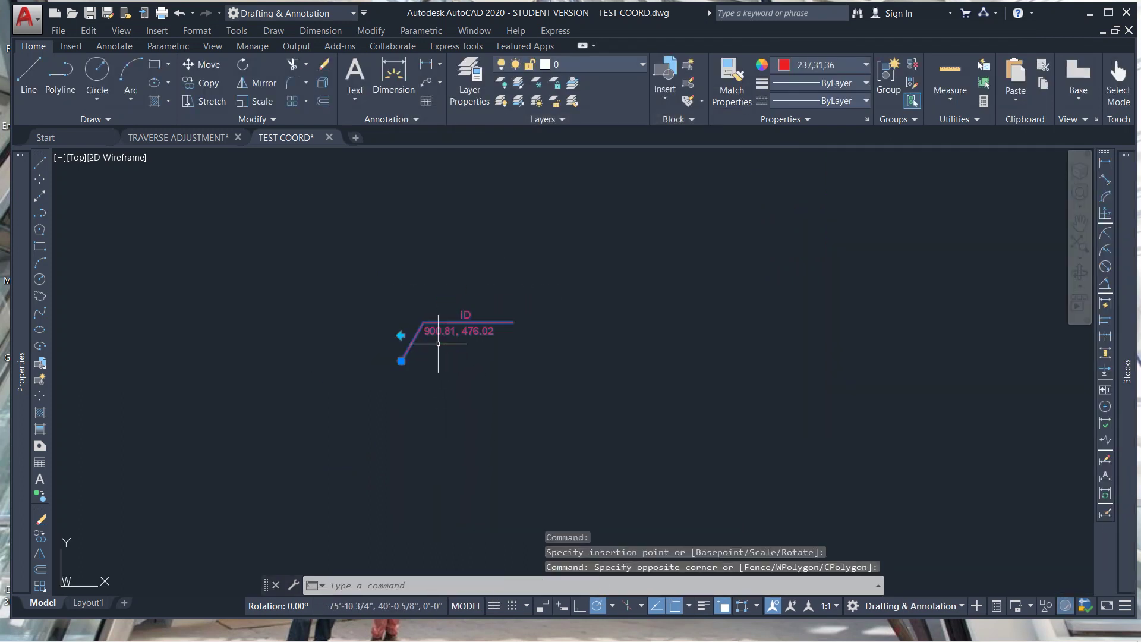
pyautogui.click(401, 361)
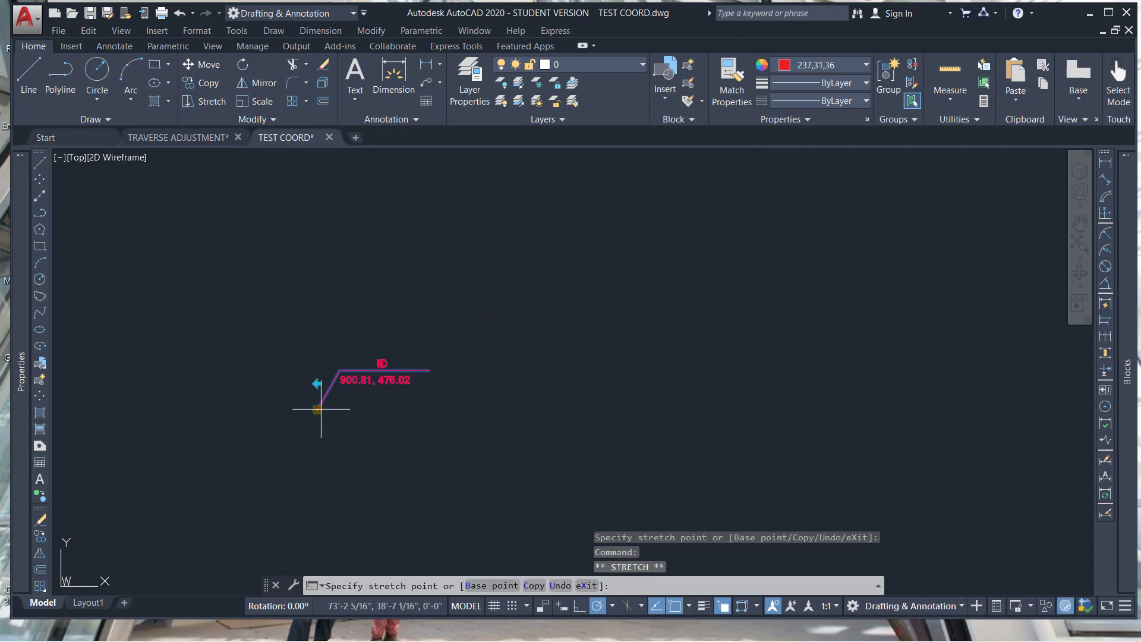
pyautogui.scroll(6, 321, 409)
pyautogui.moveTo(339, 454); pyautogui.dragTo(586, 280, button='middle')
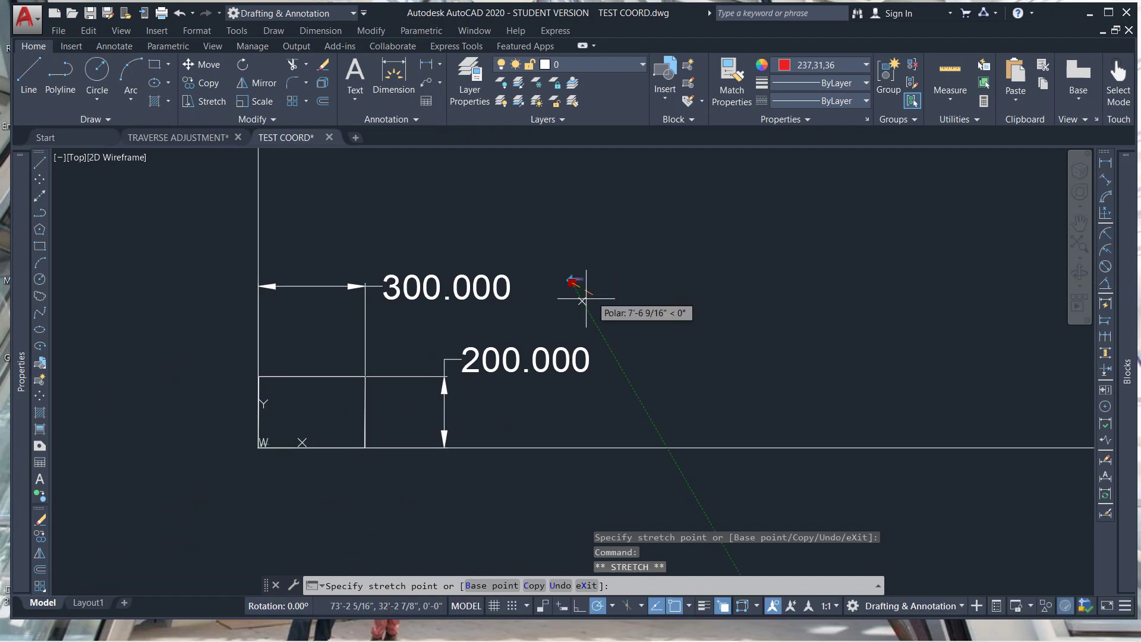
pyautogui.scroll(7, 370, 382)
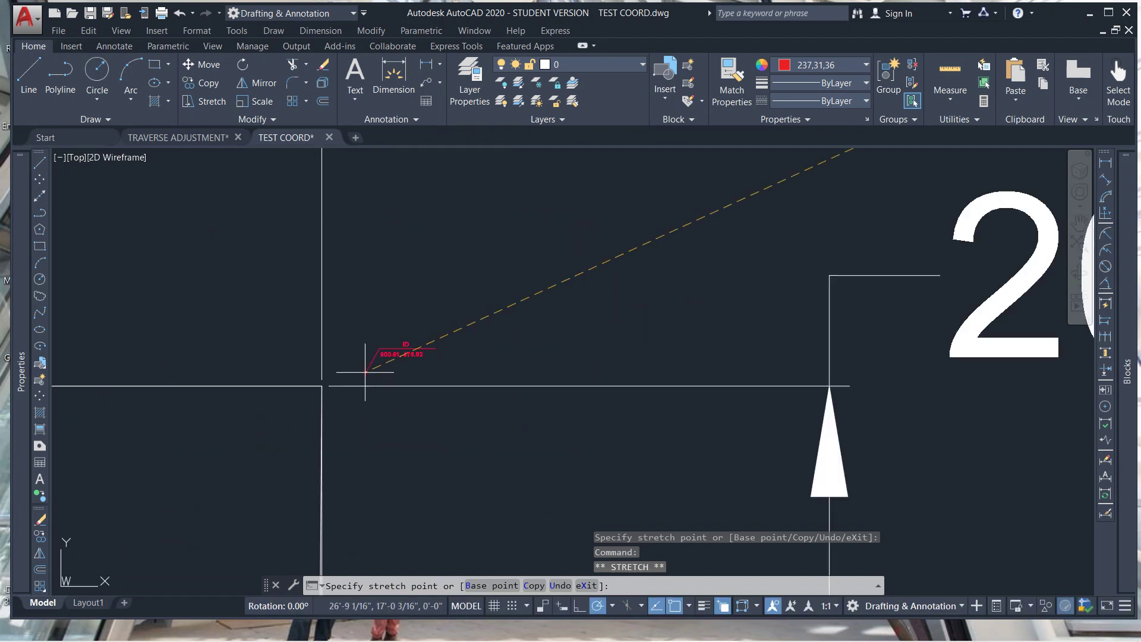
pyautogui.click(323, 385)
pyautogui.scroll(3, 375, 339)
pyautogui.moveTo(407, 350); pyautogui.dragTo(585, 270, button='middle')
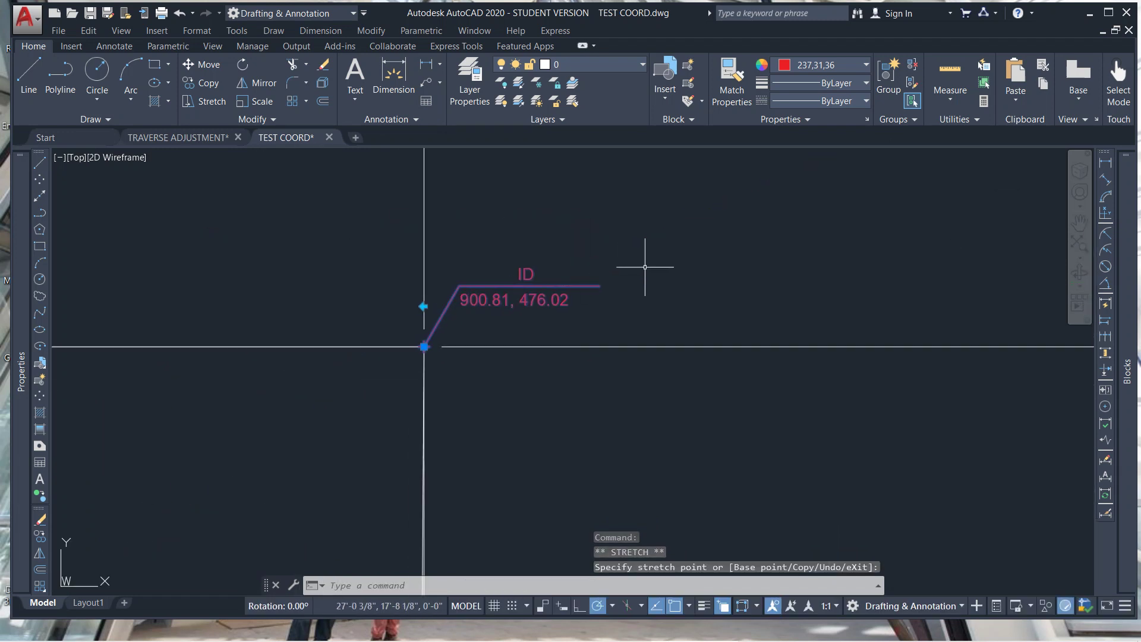
pyautogui.press('Escape')
pyautogui.press('Escape')
# Regenerate the drawing to update the coordinate field of the moved label.
pyautogui.write('REGEN')
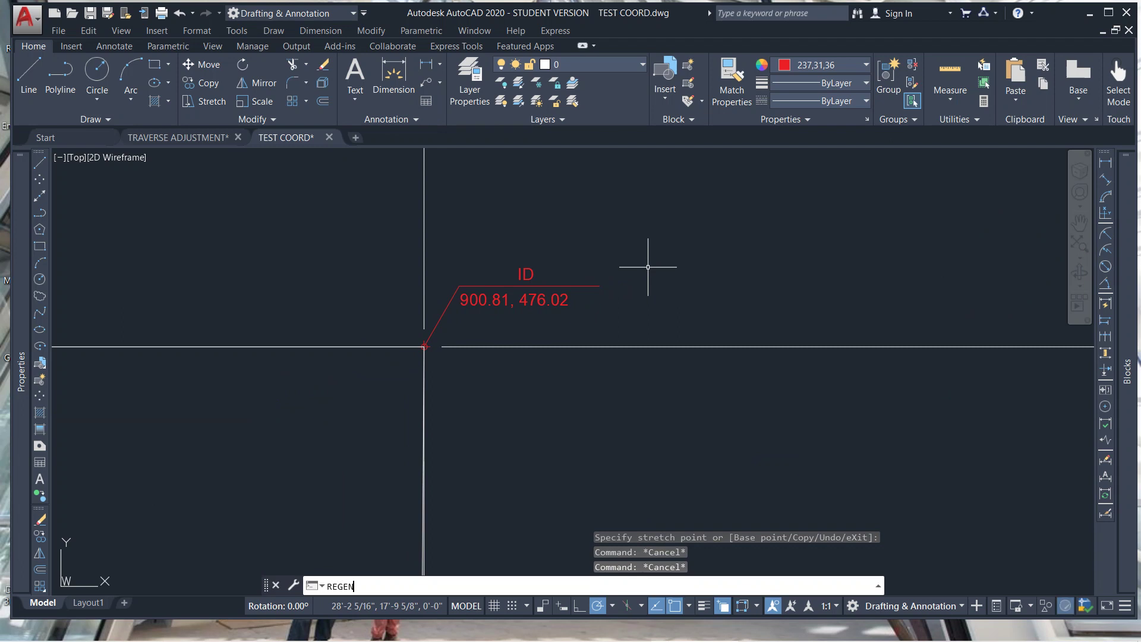
pyautogui.press('Return')
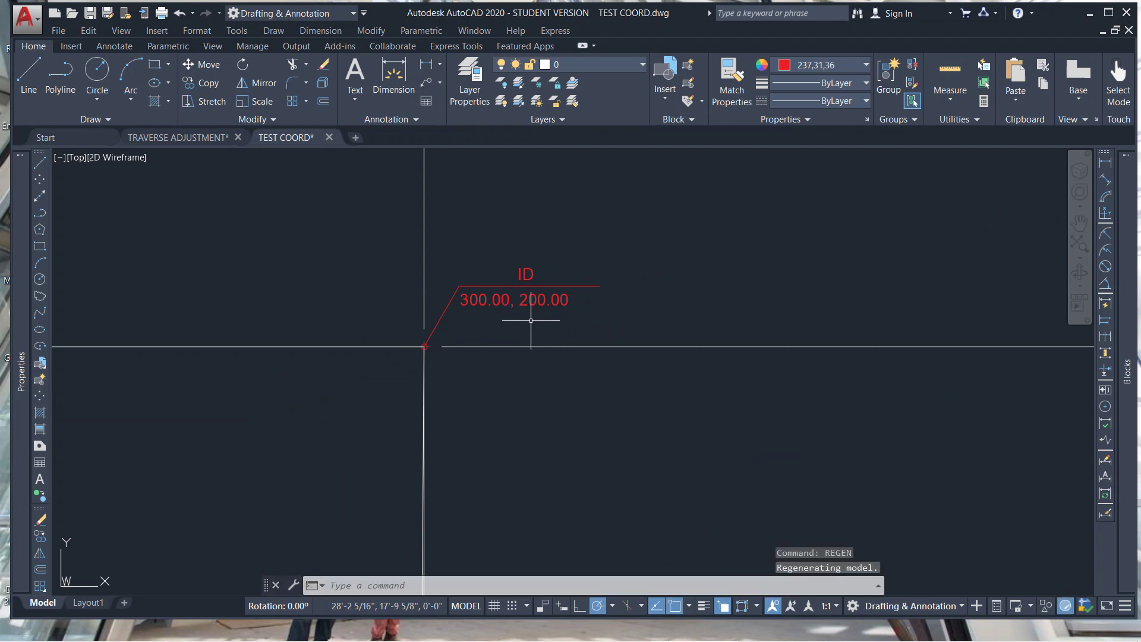
pyautogui.scroll(-2, 523, 316)
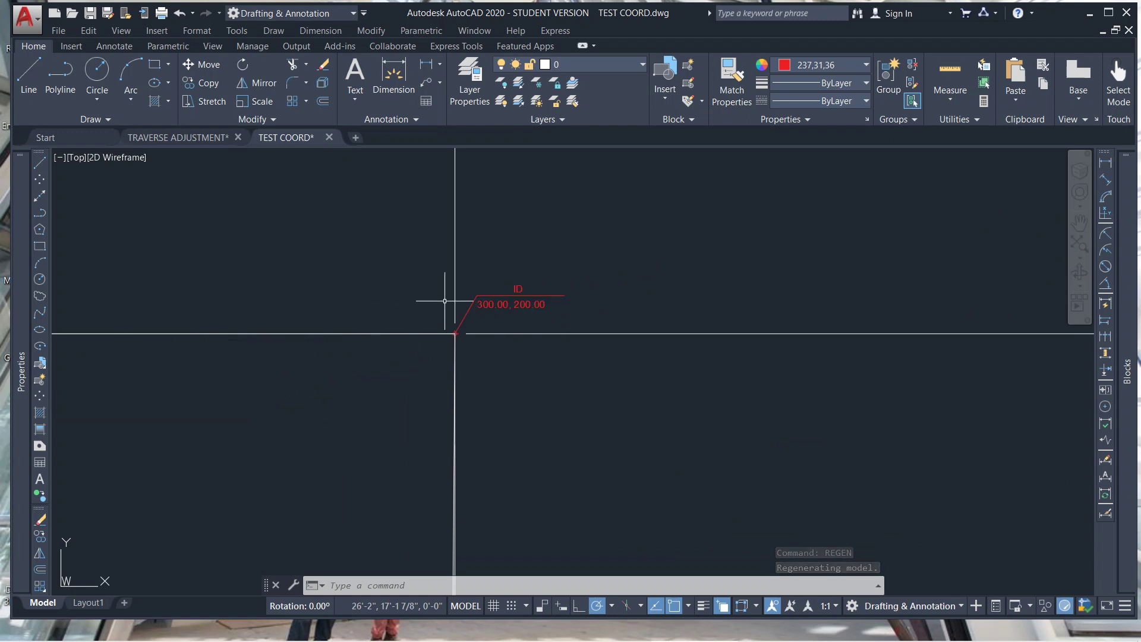
# Scale the label block by a factor of 12 about its insertion point at the rectangle's corner.
pyautogui.click(555, 273)
pyautogui.click(450, 313)
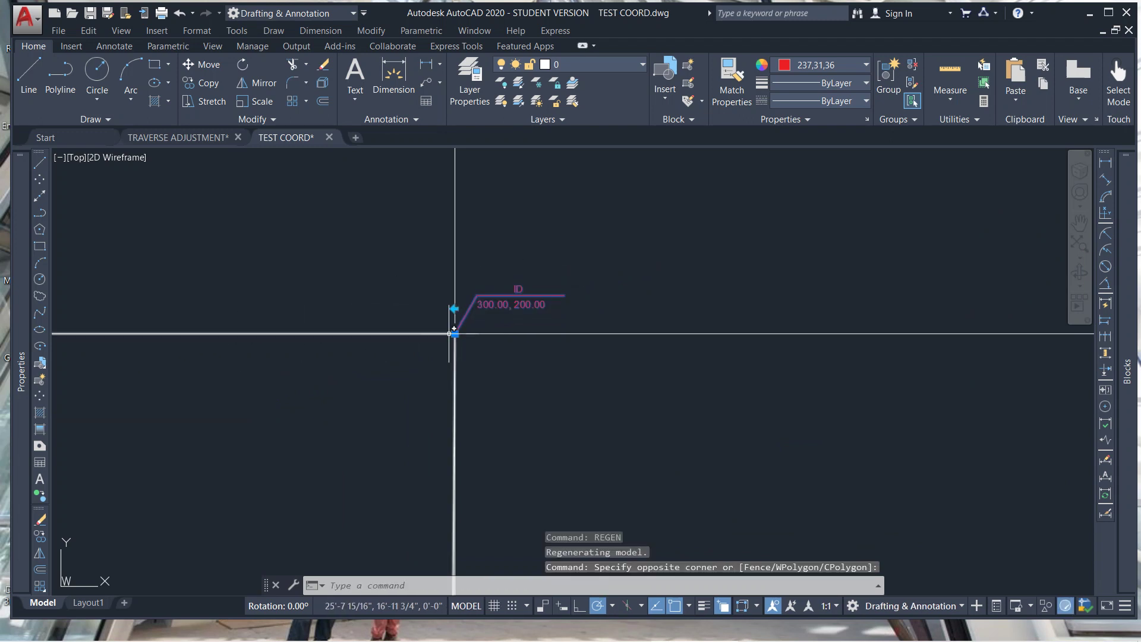
pyautogui.write('sc')
pyautogui.press('Return')
pyautogui.scroll(5, 445, 333)
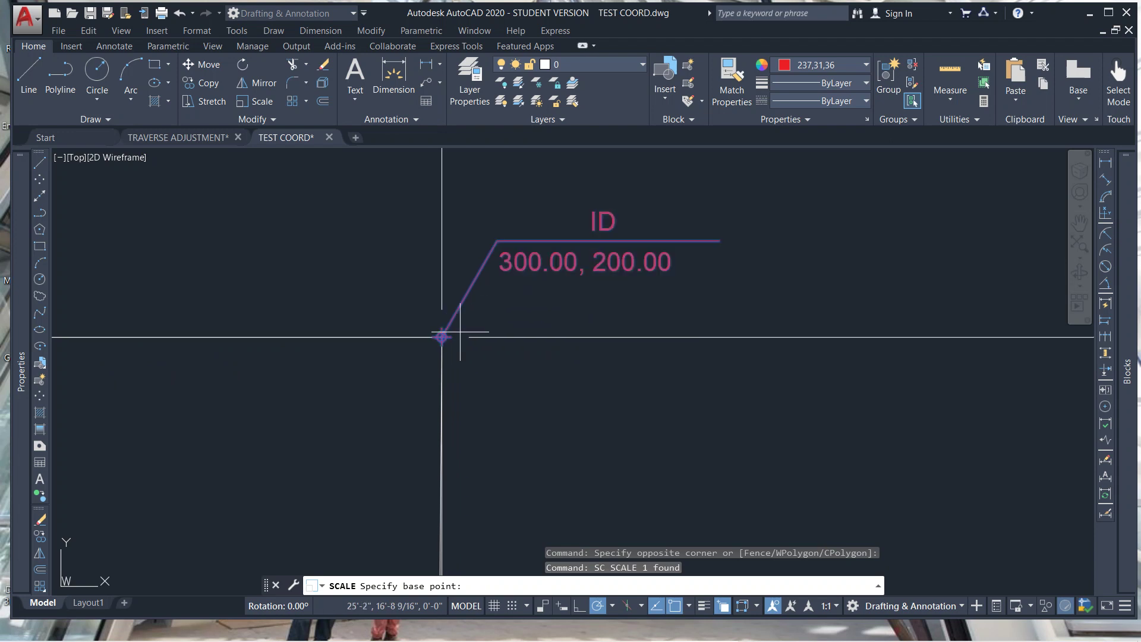
pyautogui.click(428, 340)
pyautogui.scroll(-3, 457, 313)
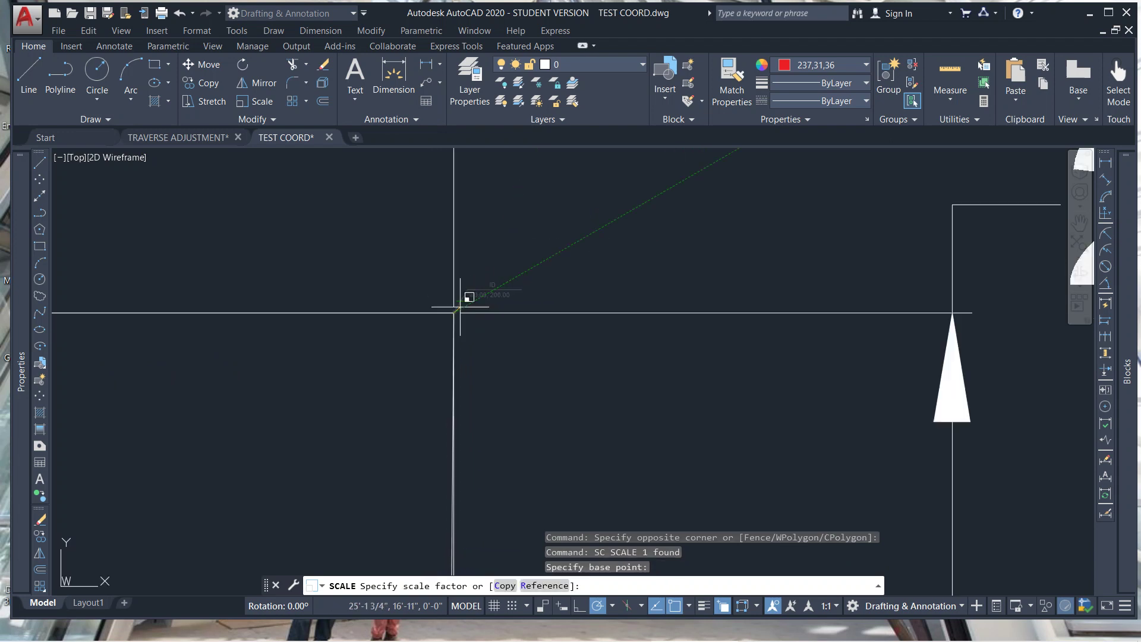
pyautogui.scroll(-3, 589, 217)
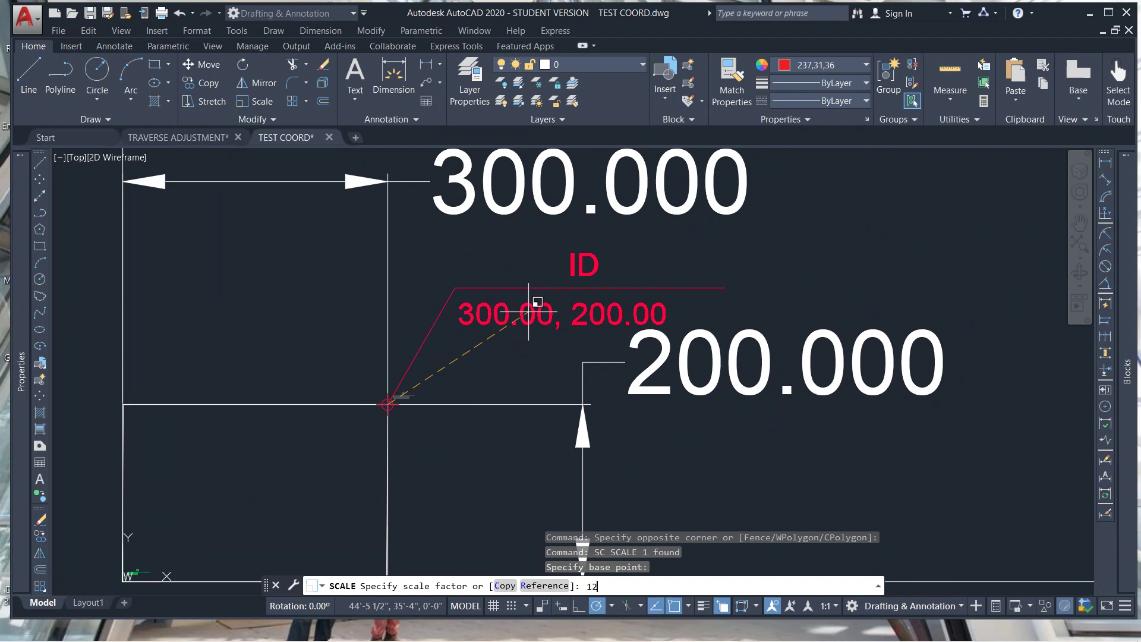
pyautogui.press('Escape')
pyautogui.press('Escape')
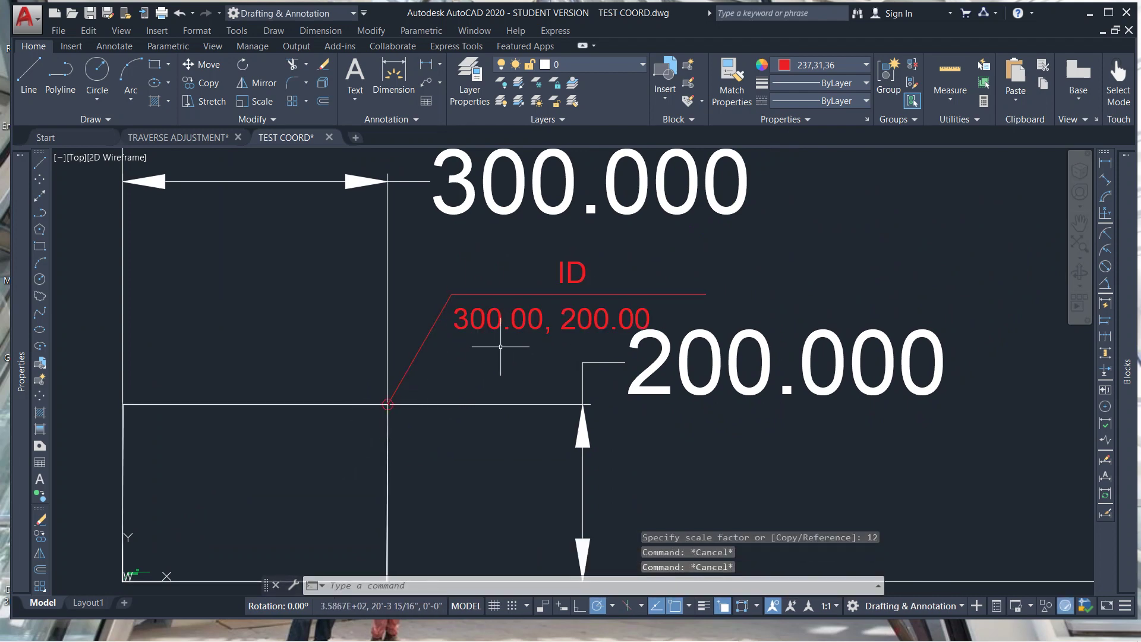
# Copy the label from its point to the 200.000 dimension's upper arrow tip, free points about (728, 97) and (349, 60), and the rectangle's upper-left corner.
pyautogui.click(520, 318)
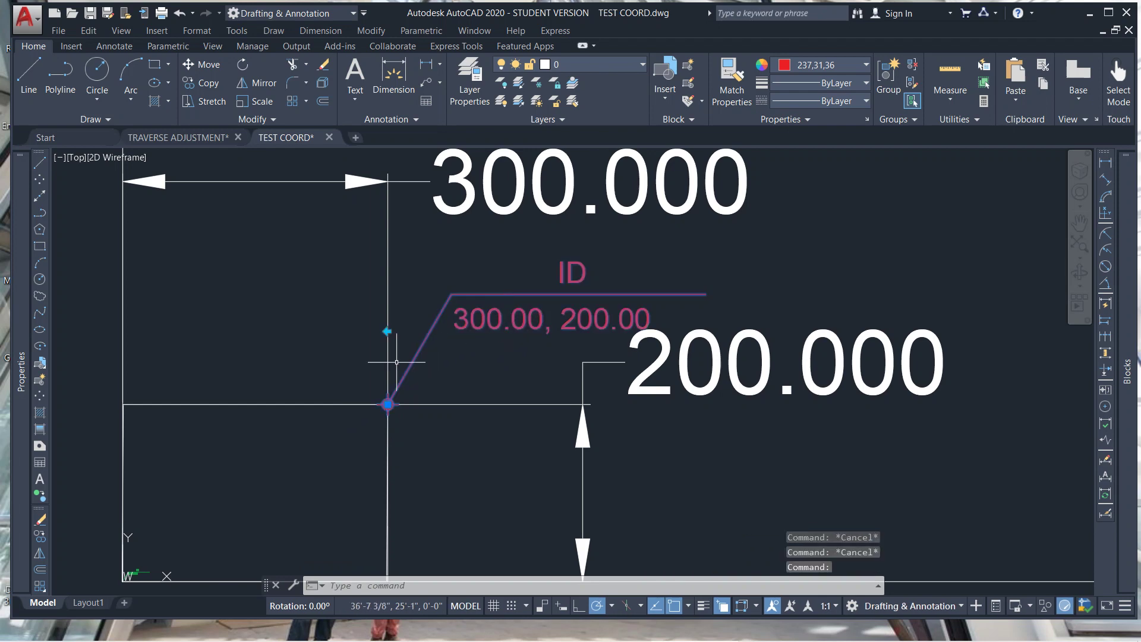
pyautogui.click(38, 538)
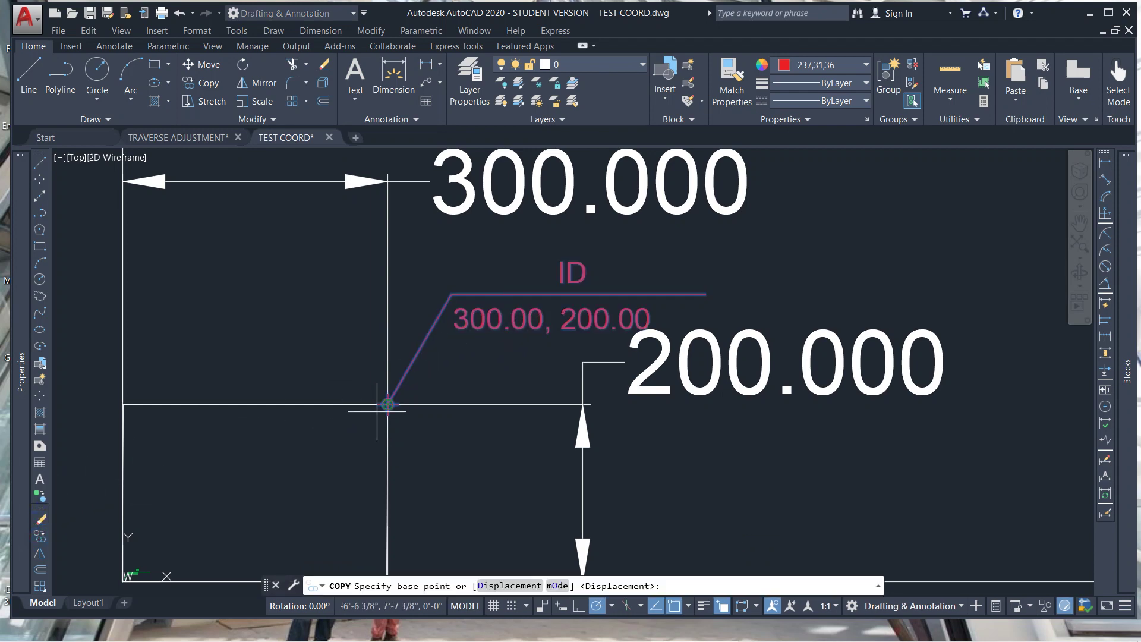
pyautogui.click(388, 405)
pyautogui.click(582, 405)
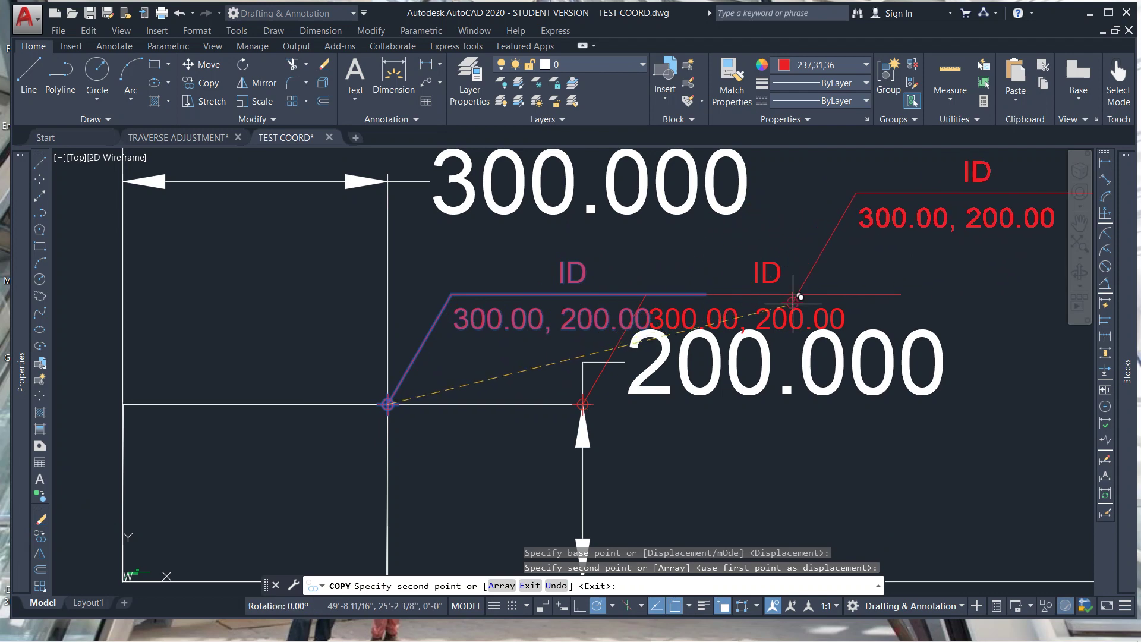
pyautogui.click(766, 495)
pyautogui.click(434, 524)
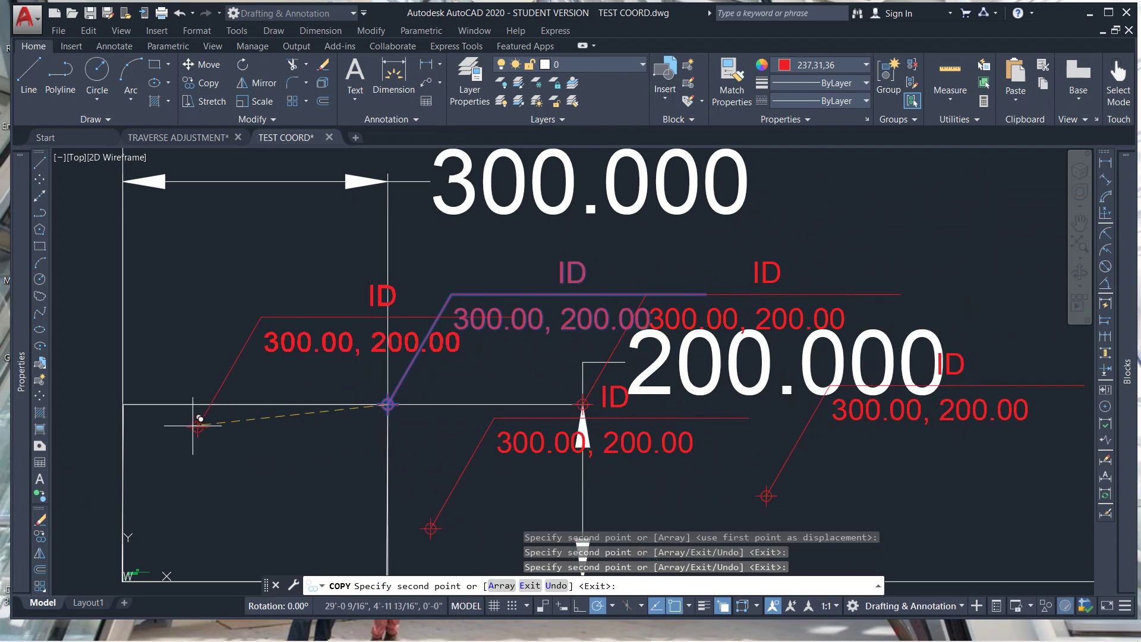
pyautogui.click(122, 405)
pyautogui.press('Escape')
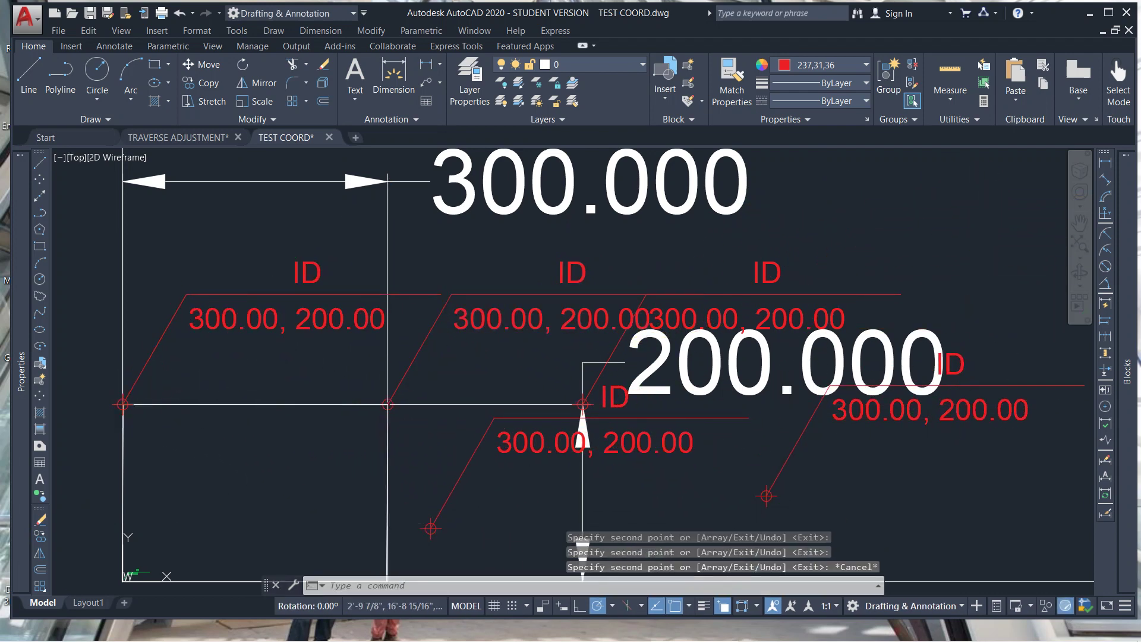
# Regenerate the drawing to update the coordinate fields of all the copied labels.
pyautogui.write('R')
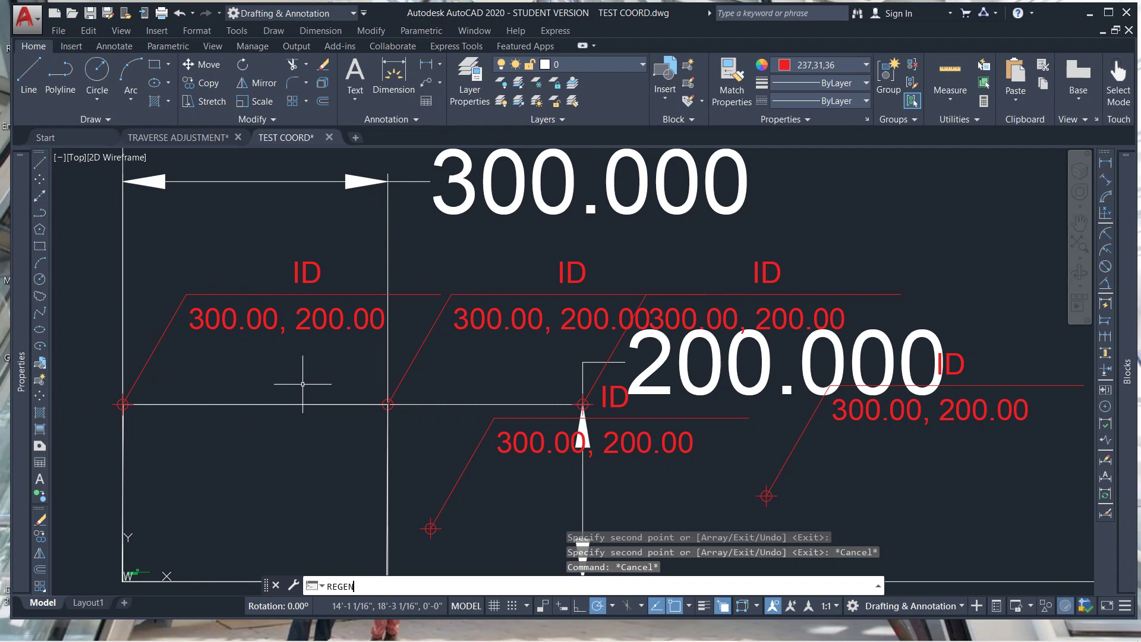
pyautogui.write('EGEN')
pyautogui.press('Return')
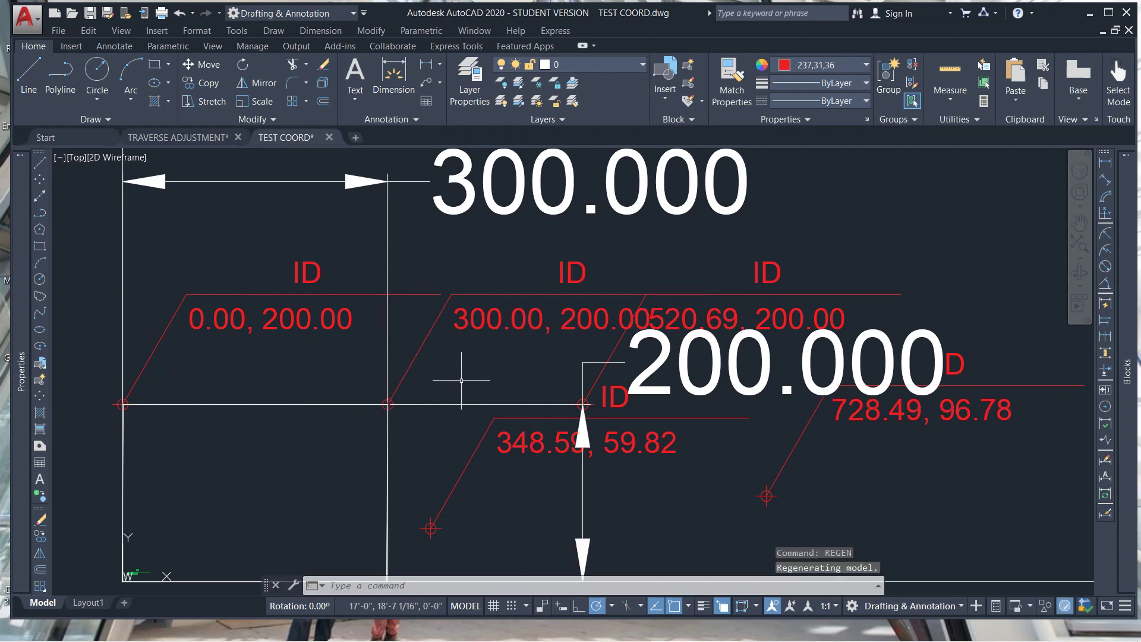
pyautogui.scroll(-2, 461, 381)
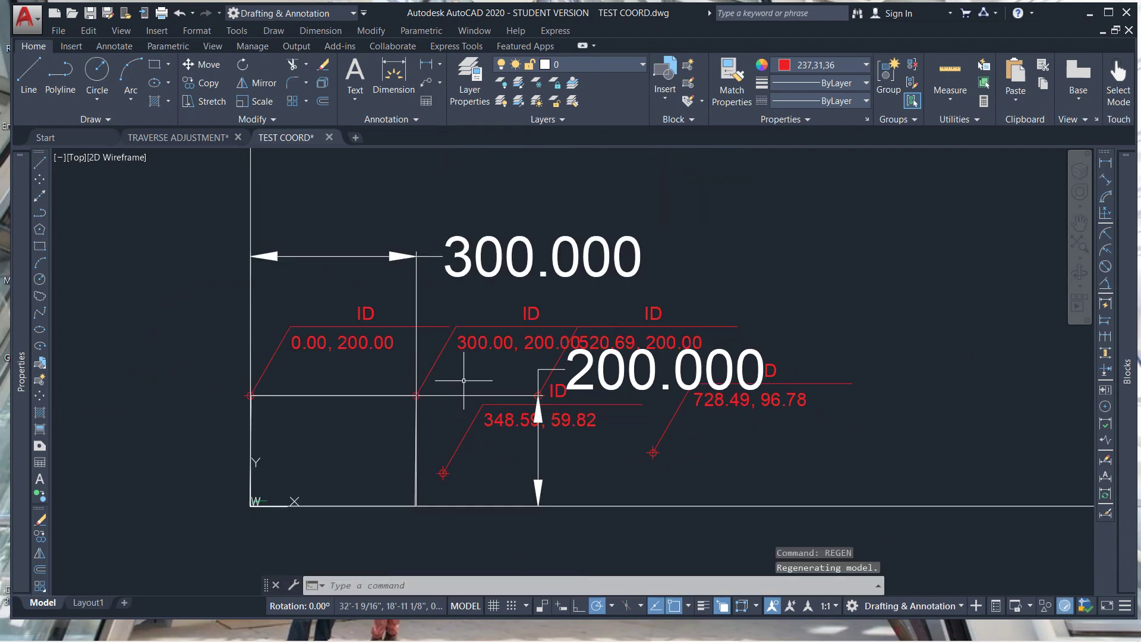
# Erase both dimensions and all the coordinate labels, keeping the rectangle and the axis lines.
pyautogui.click(792, 253)
pyautogui.click(484, 470)
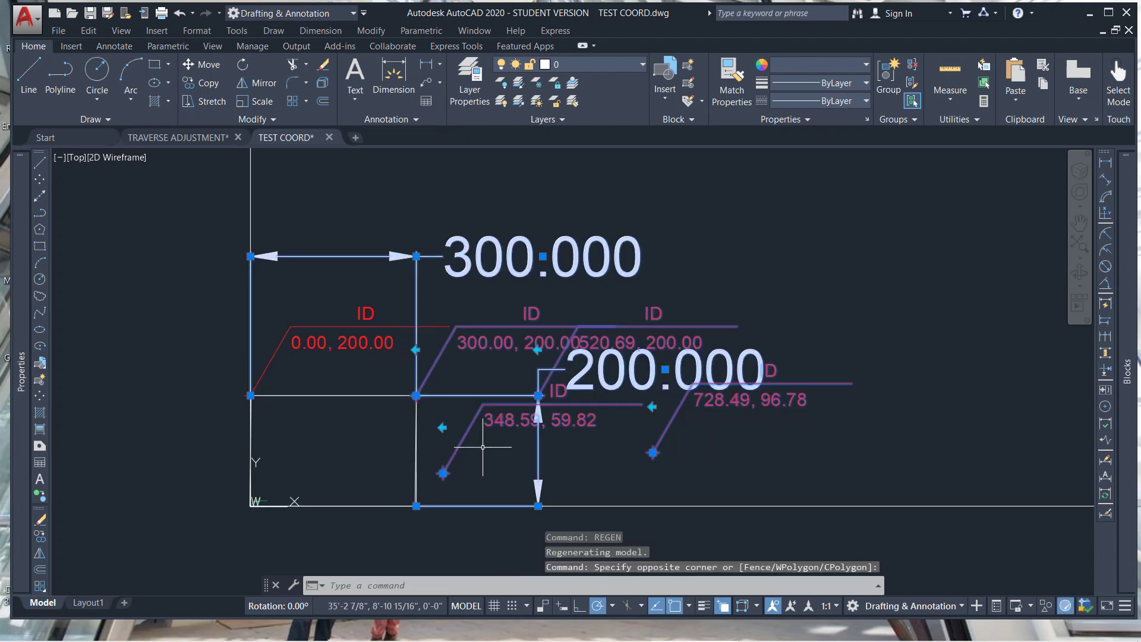
pyautogui.press('Delete')
pyautogui.click(366, 314)
pyautogui.press('Delete')
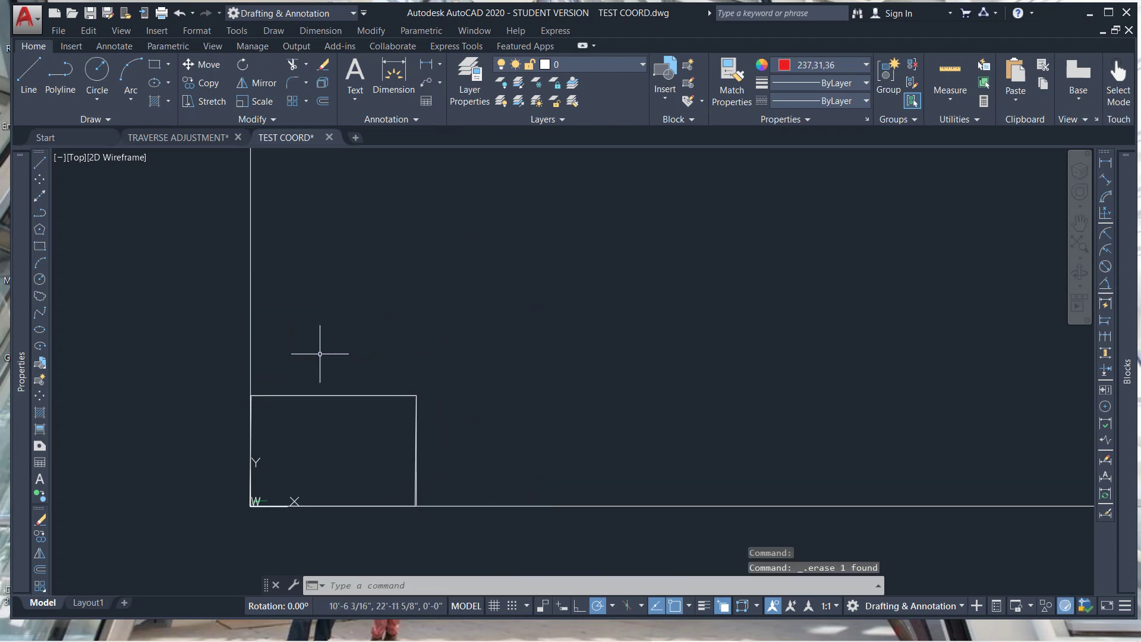
# Try to run the NUMINC command.
pyautogui.press('Escape')
pyautogui.press('Escape')
pyautogui.write('N')
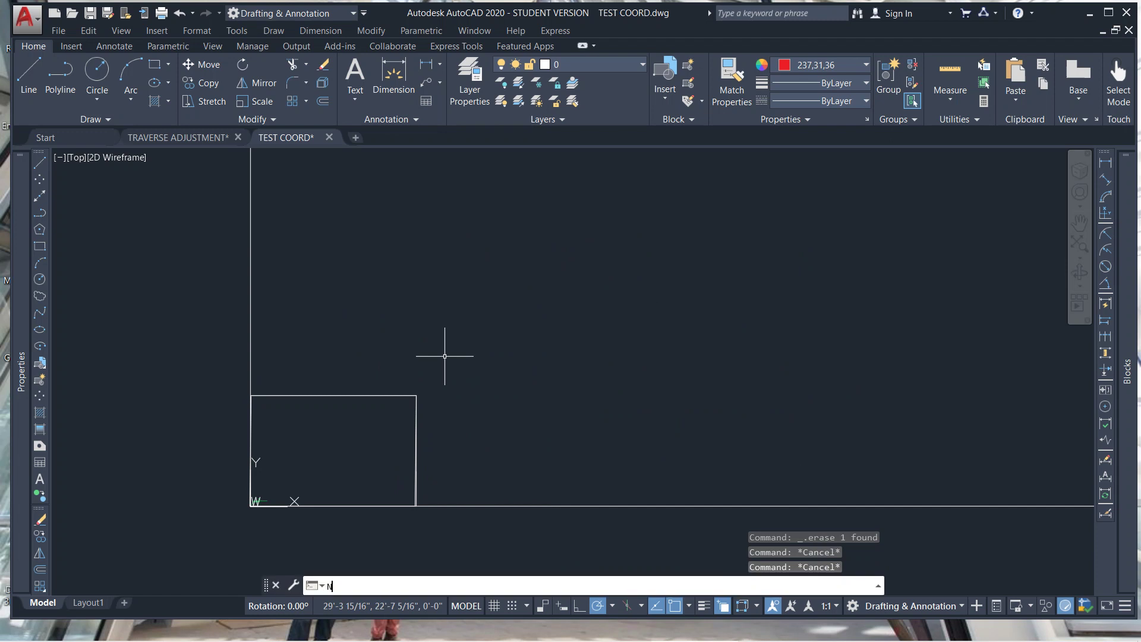
pyautogui.write('UMINC')
pyautogui.press('Return')
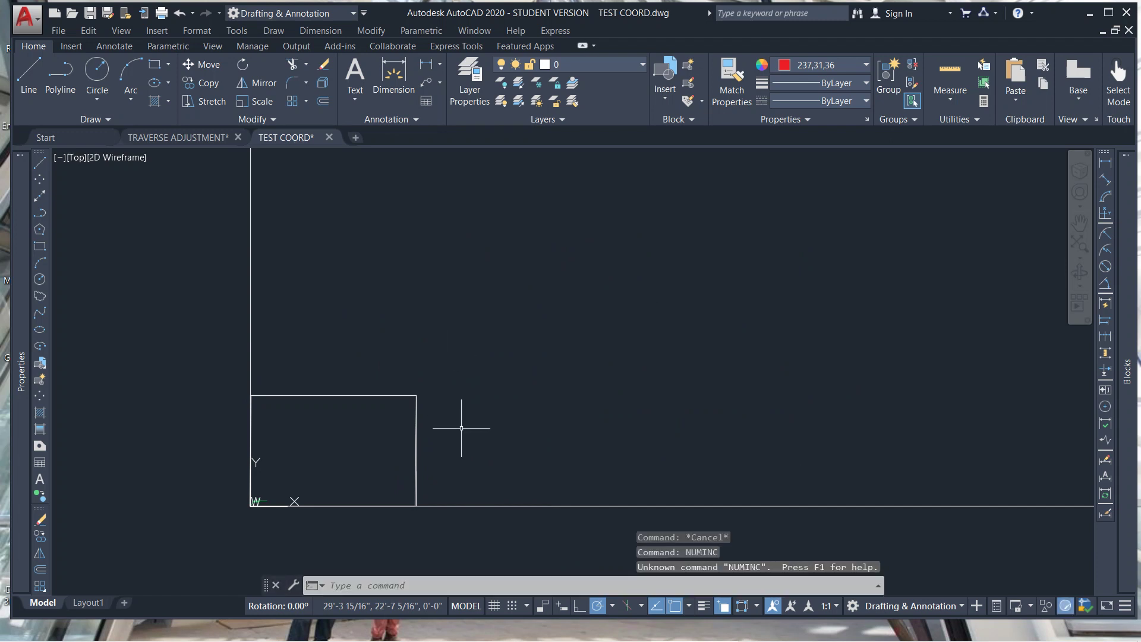
pyautogui.press('Escape')
pyautogui.press('Escape')
pyautogui.press('Escape')
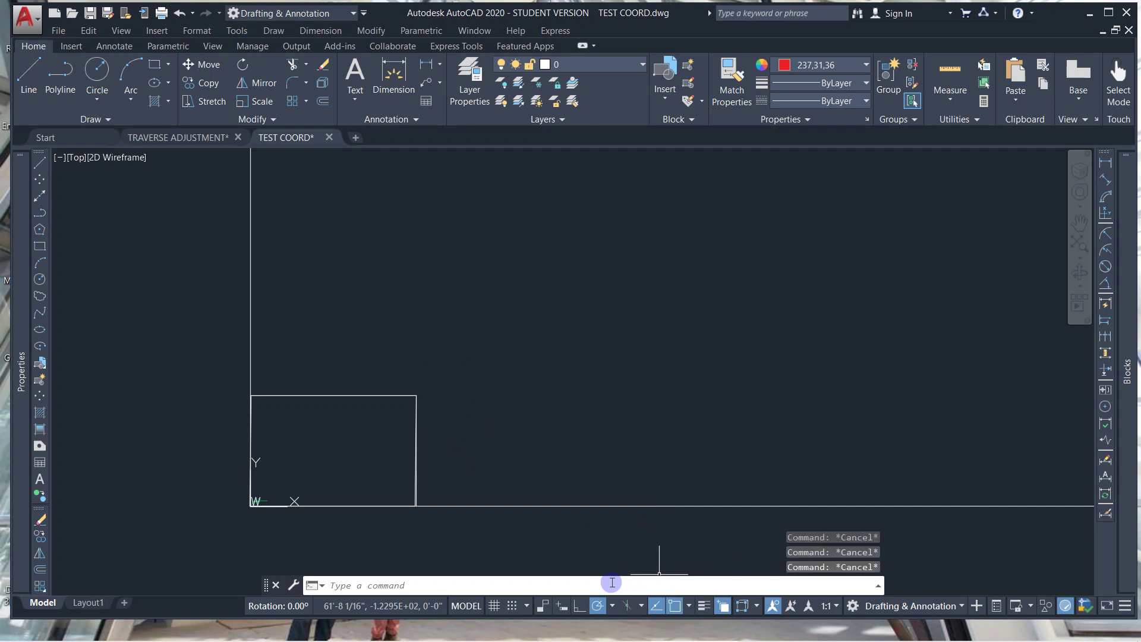
# Load the NumIncV3-9 application from the Survey folder with APPLOAD.
pyautogui.write('APPL')
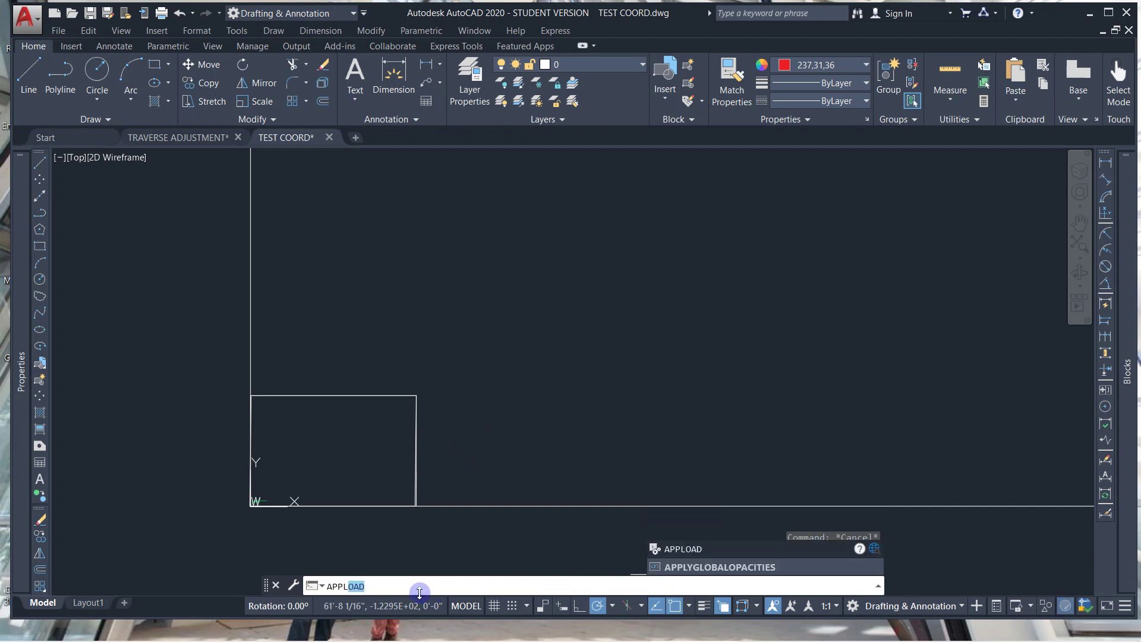
pyautogui.press('Return')
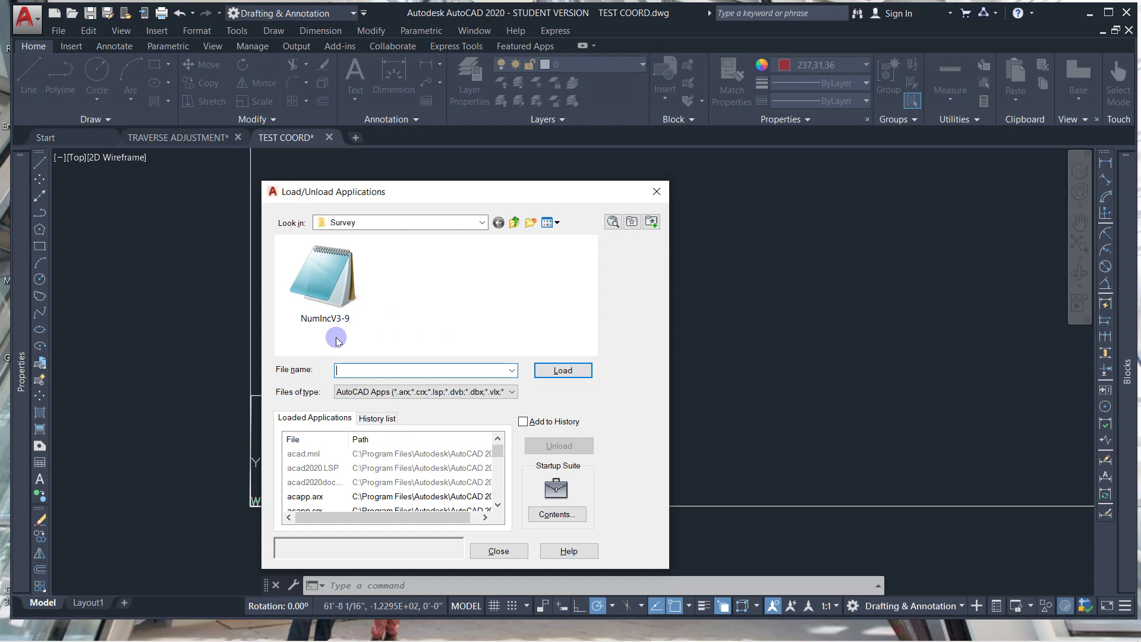
pyautogui.click(334, 290)
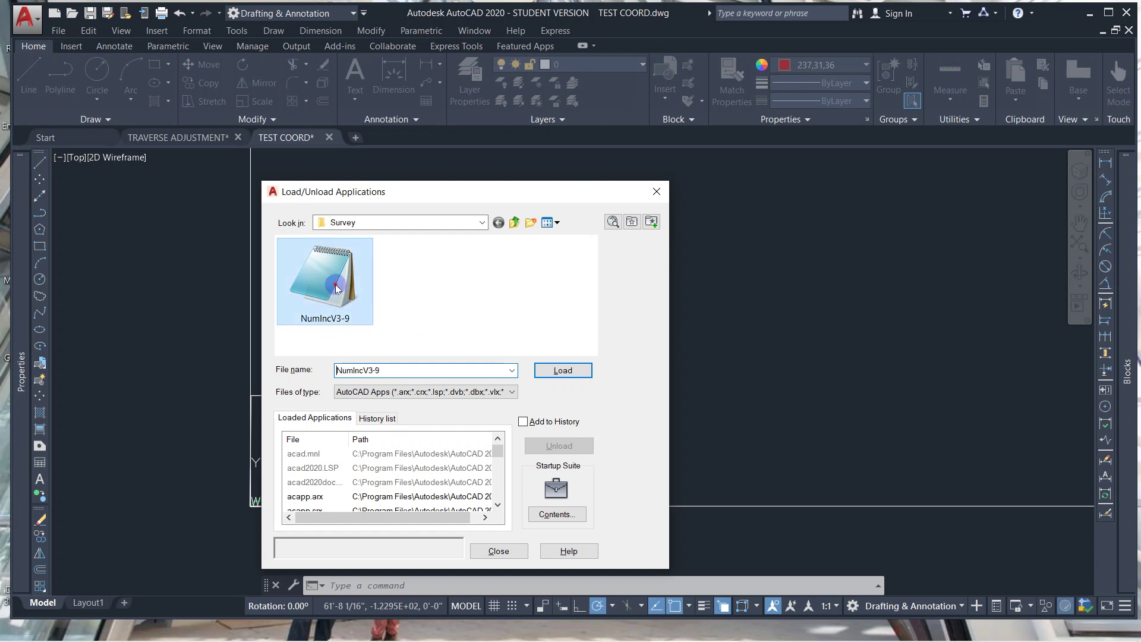
pyautogui.click(563, 371)
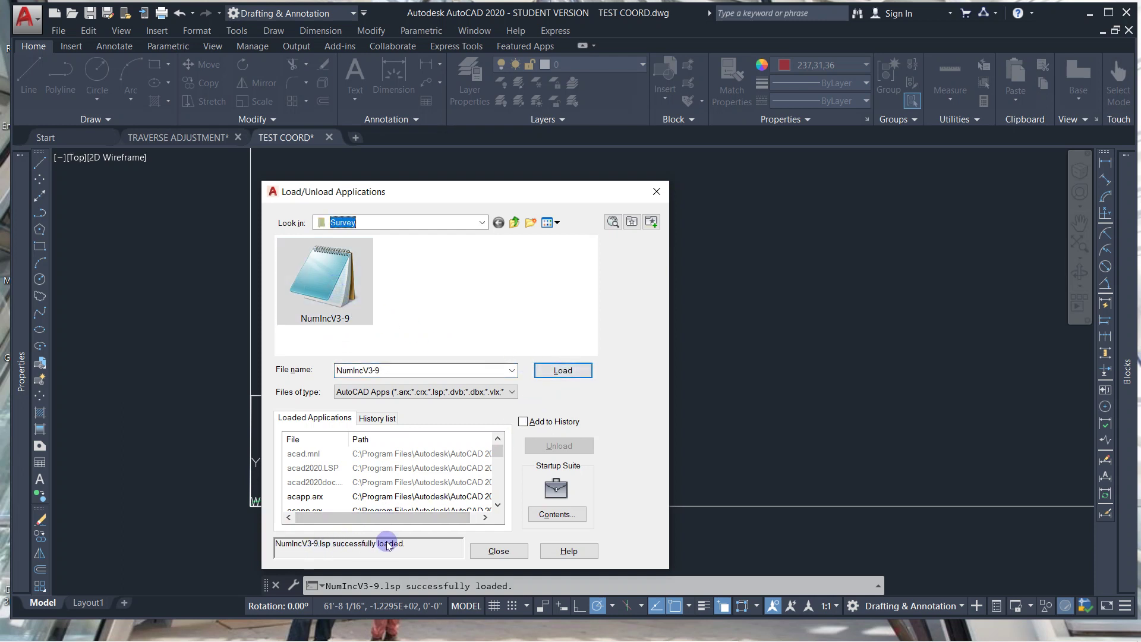
pyautogui.click(499, 552)
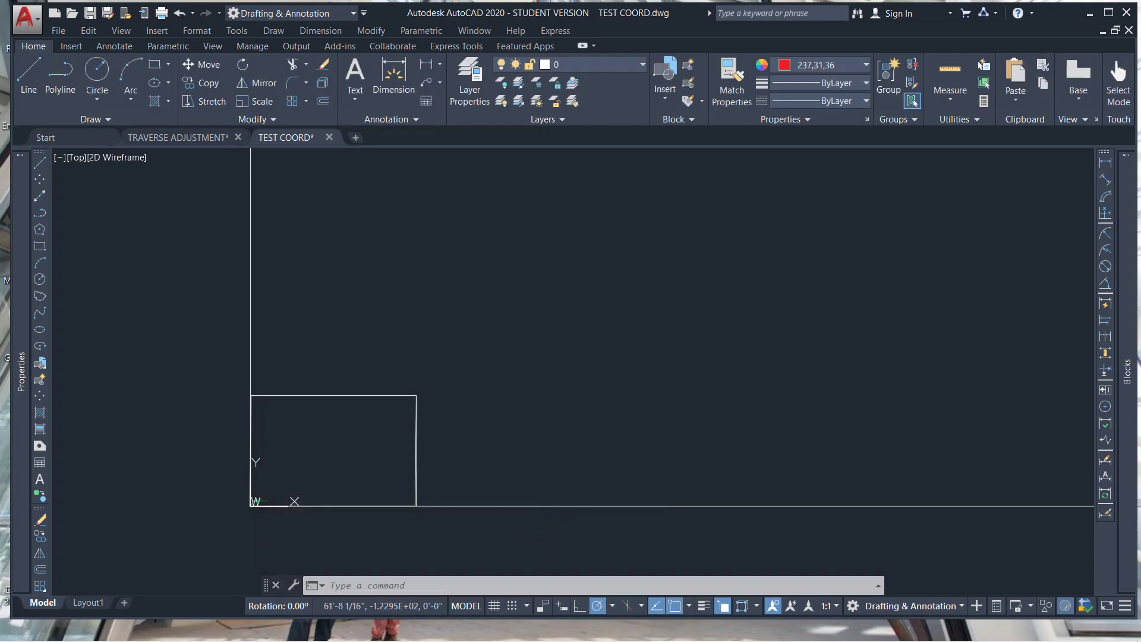
# Run NUMINC and set the numbering prefix to 1 and the block object to TEST BLOCK.
pyautogui.press('Escape')
pyautogui.press('Escape')
pyautogui.write('NU')
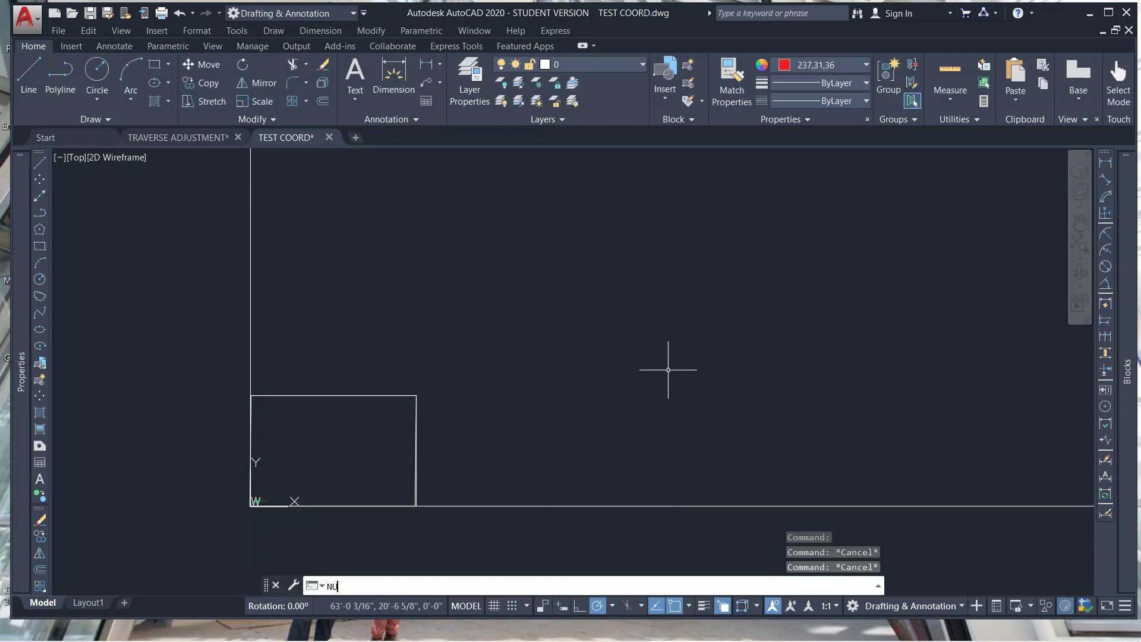
pyautogui.write('MINC')
pyautogui.press('Return')
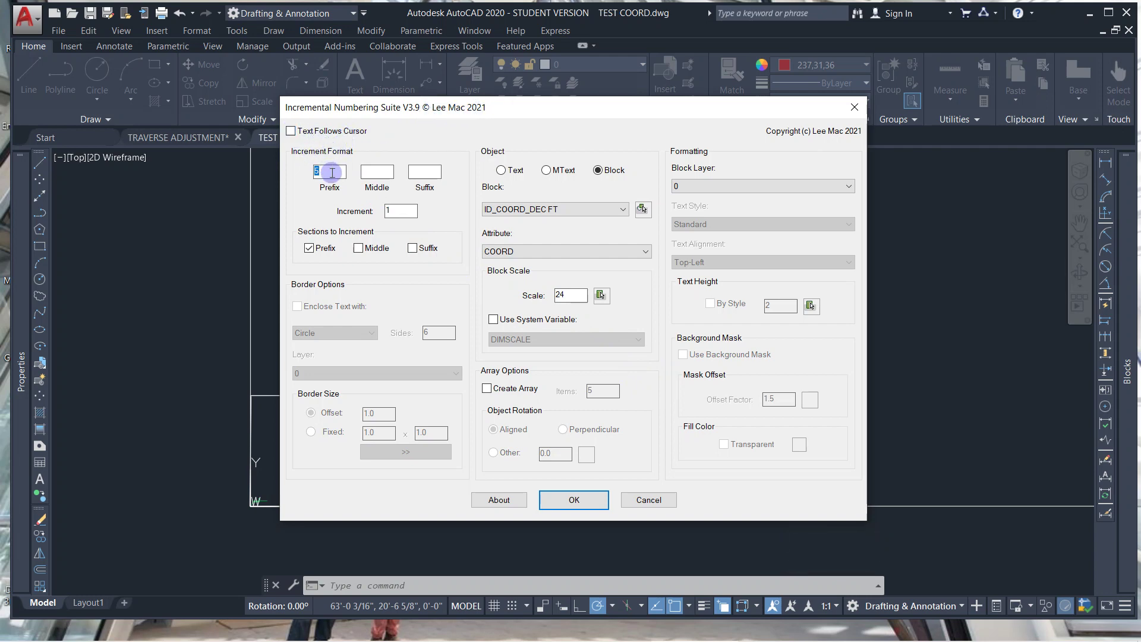
pyautogui.click(385, 193)
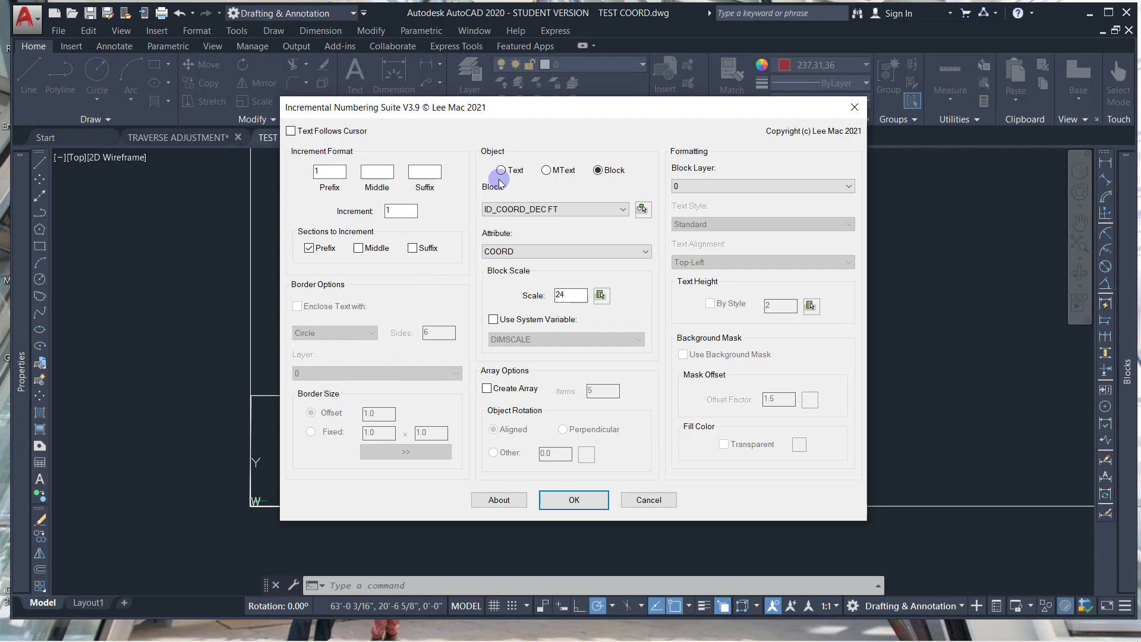
pyautogui.click(523, 209)
pyautogui.click(514, 231)
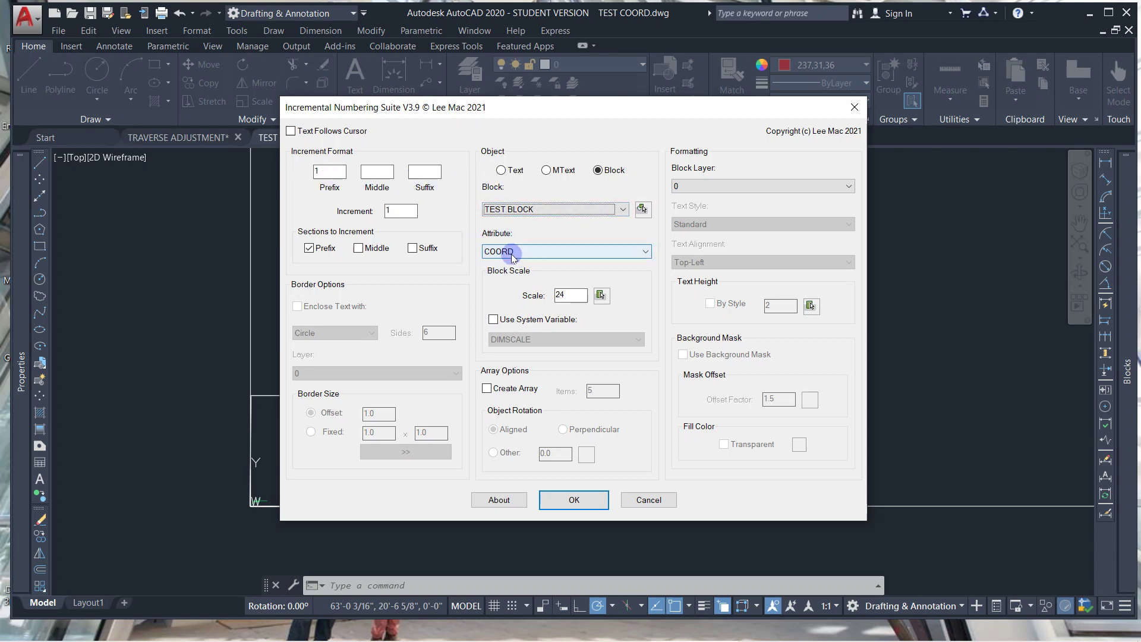
# Set the block scale to 6 and accept the numbering settings.
pyautogui.doubleClick(564, 293)
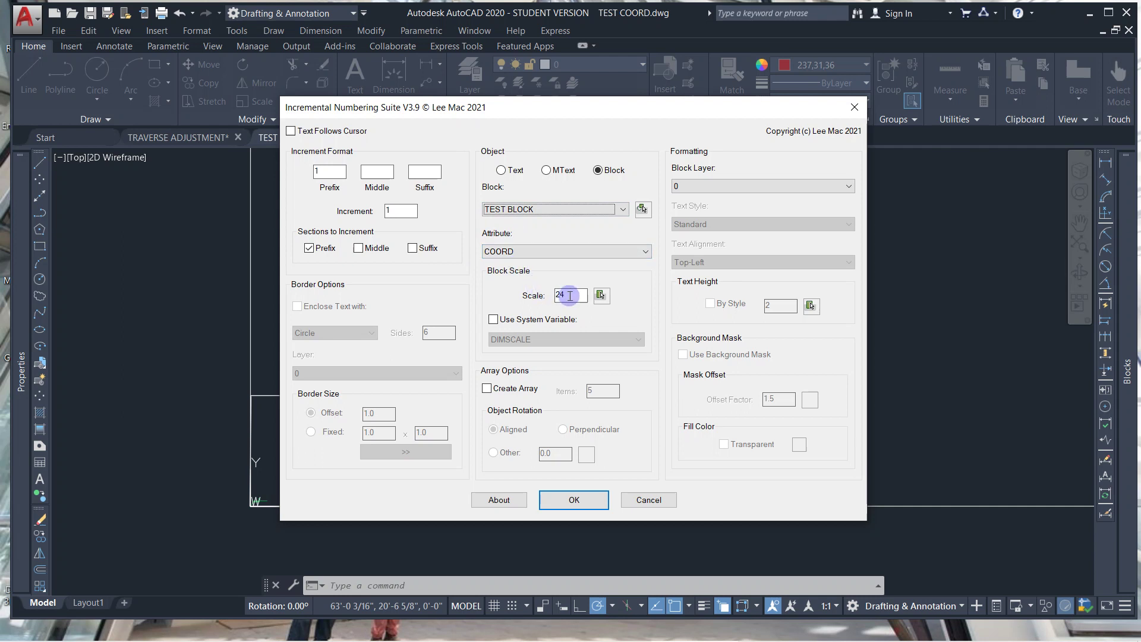
pyautogui.click(555, 295)
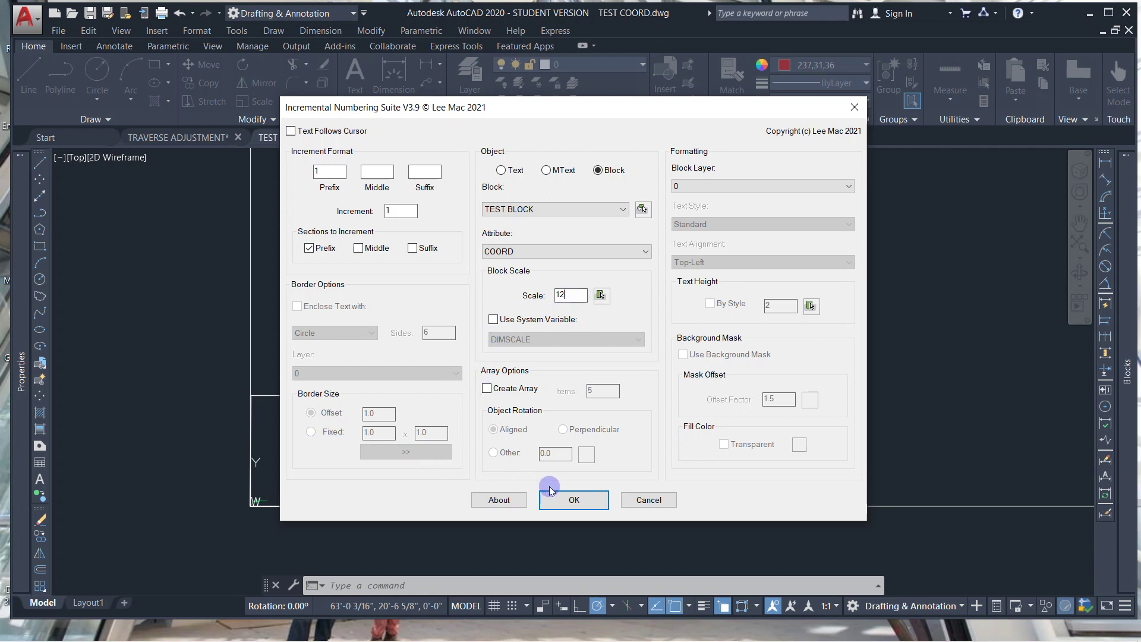
pyautogui.moveTo(571, 296); pyautogui.dragTo(548, 298)
pyautogui.click(566, 501)
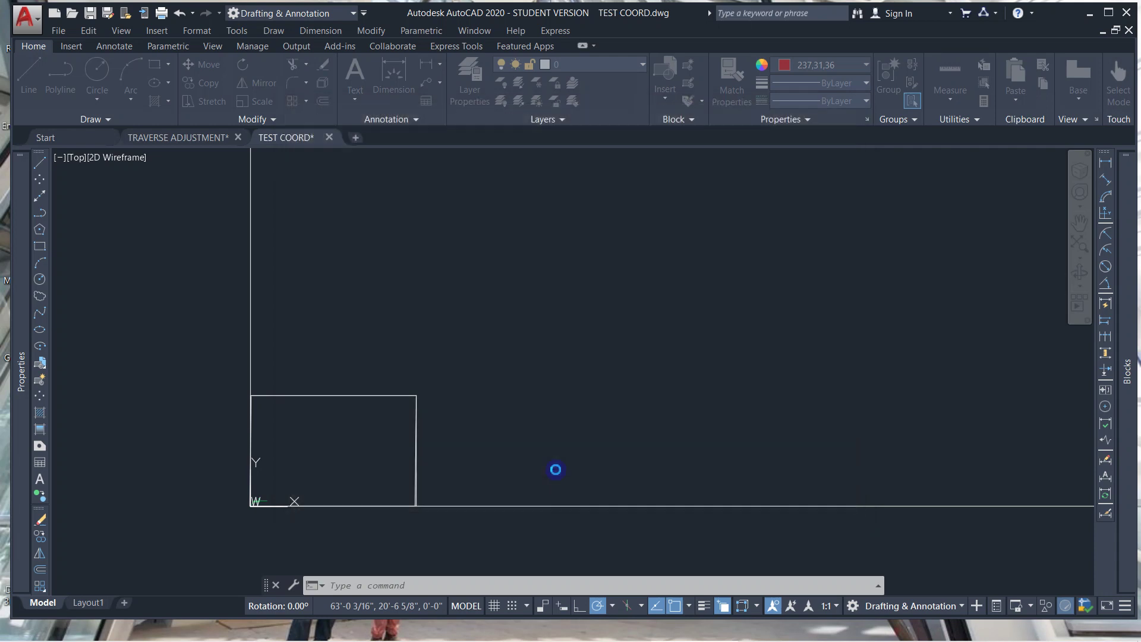
# Try placing two incrementing labels at the rectangle's upper corners with the numbers in the COORD attribute, and undo the placement.
pyautogui.click(250, 395)
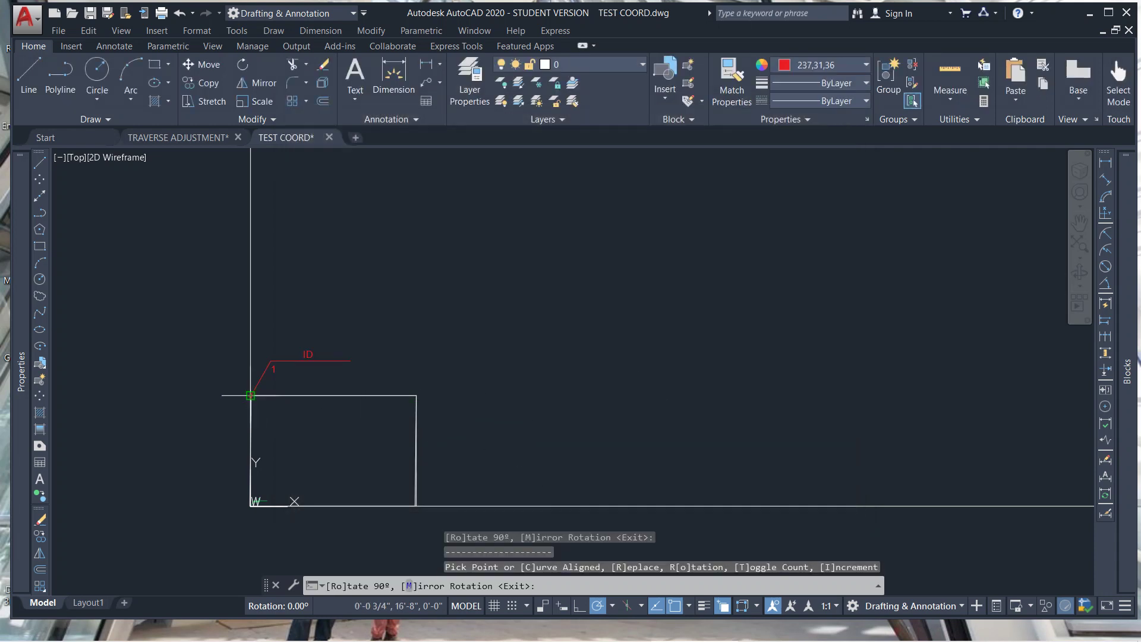
pyautogui.click(416, 395)
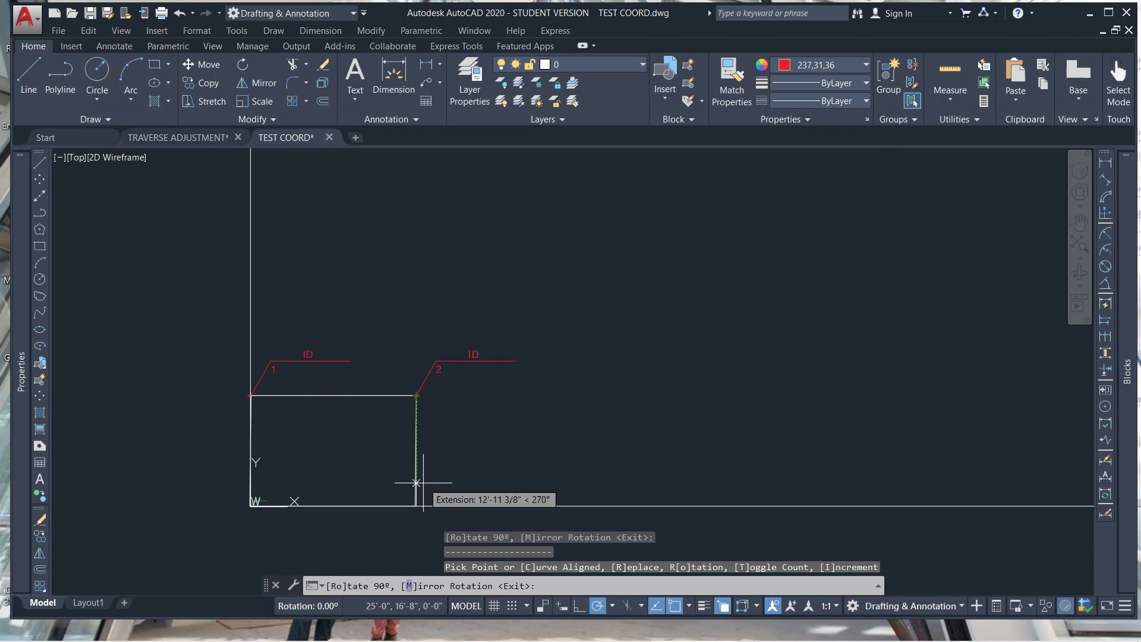
pyautogui.press('Escape')
pyautogui.press('Escape')
pyautogui.hotkey('ctrl', 'z')
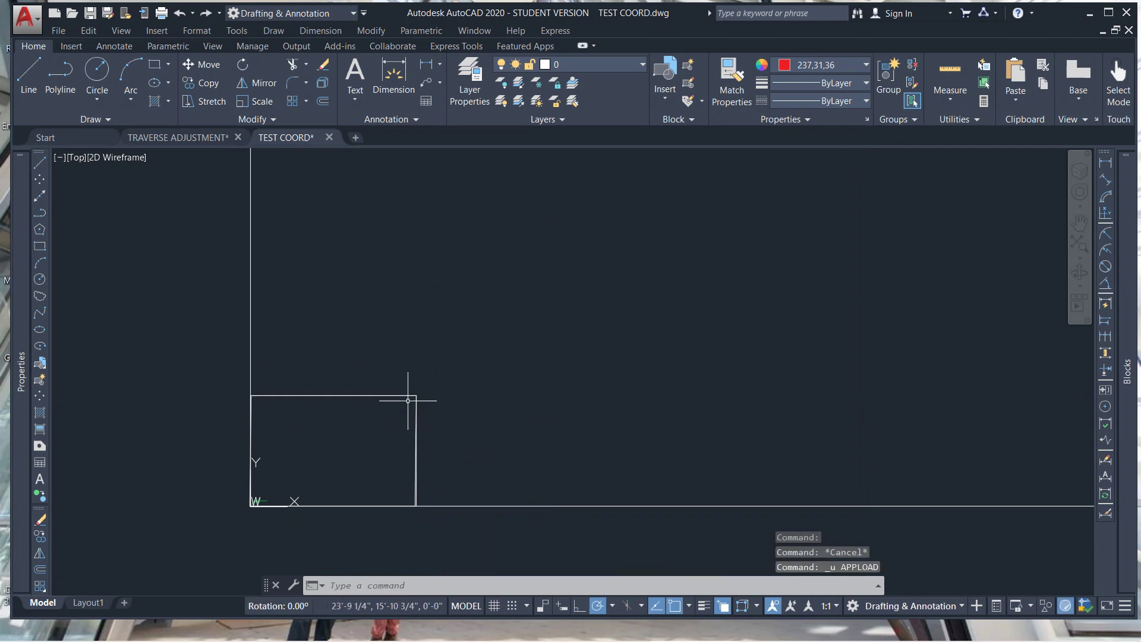
# Run NUMINC again and make ID the attribute that receives the incrementing number.
pyautogui.press('Escape')
pyautogui.press('Escape')
pyautogui.write('NU')
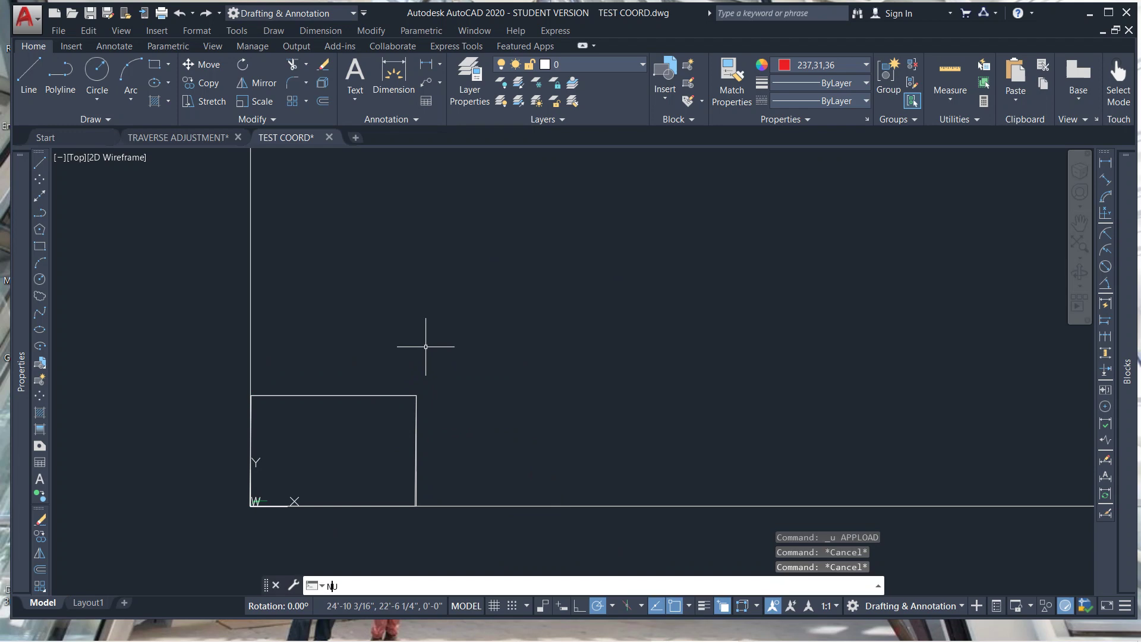
pyautogui.write('MINC')
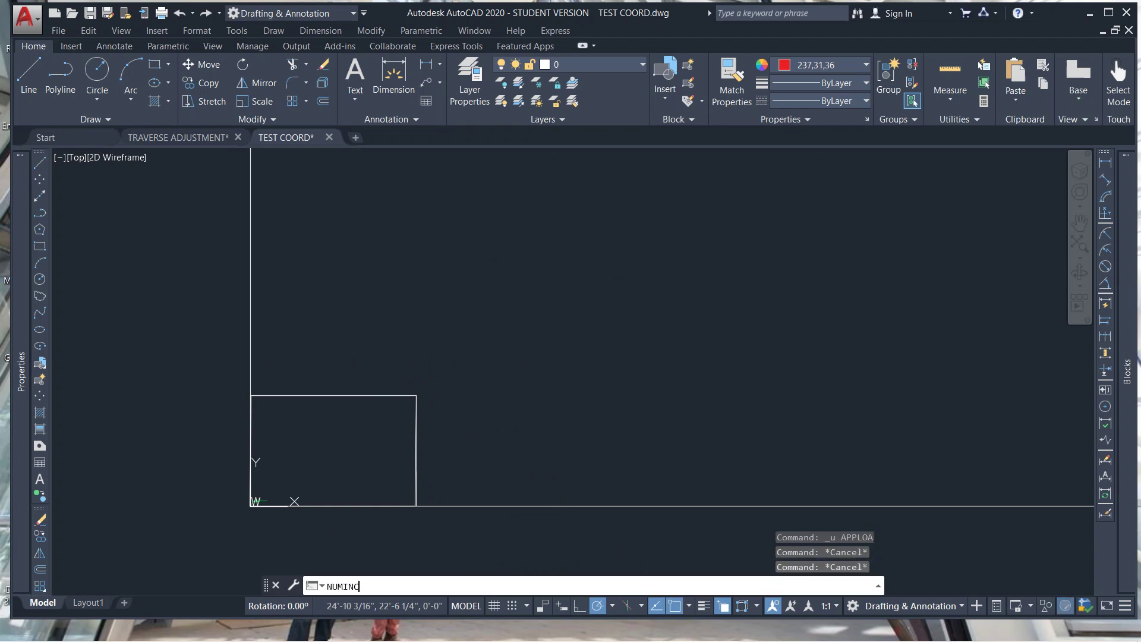
pyautogui.press('Return')
pyautogui.click(532, 251)
pyautogui.click(521, 274)
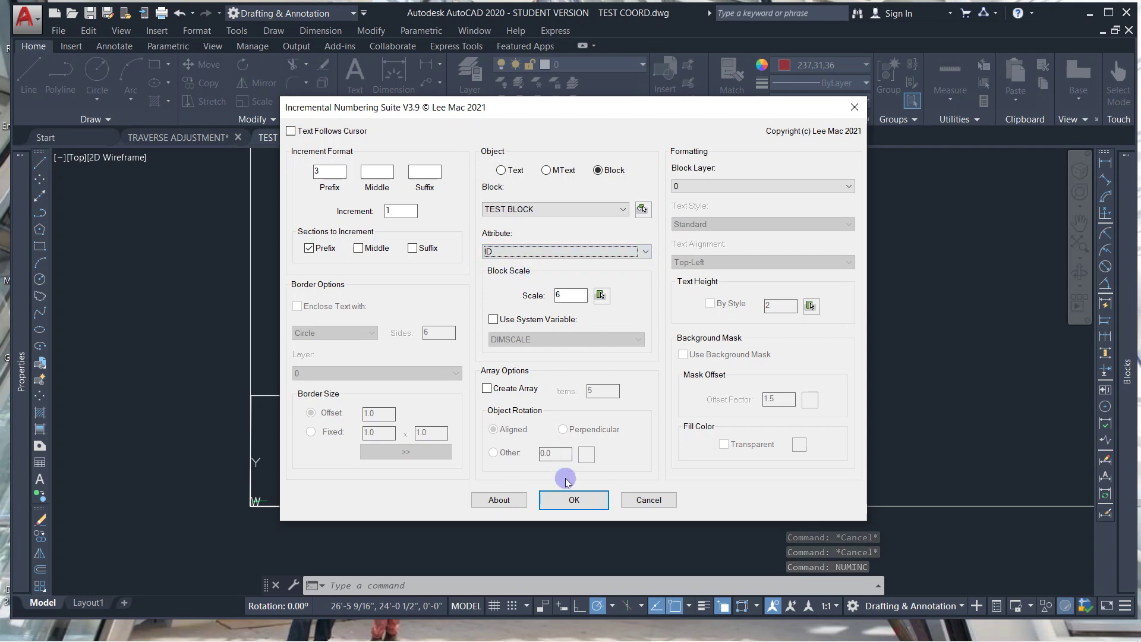
pyautogui.click(564, 499)
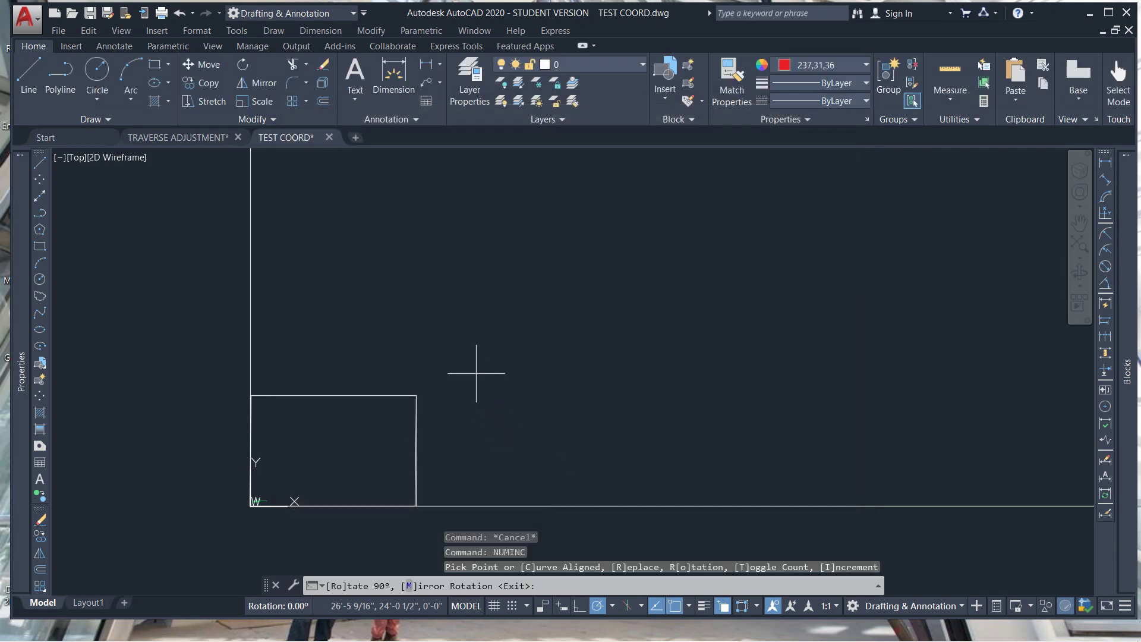
pyautogui.press('Escape')
pyautogui.press('Escape')
# Restart the numbering with the prefix at 1, keeping TEST BLOCK as the block.
pyautogui.press('Return')
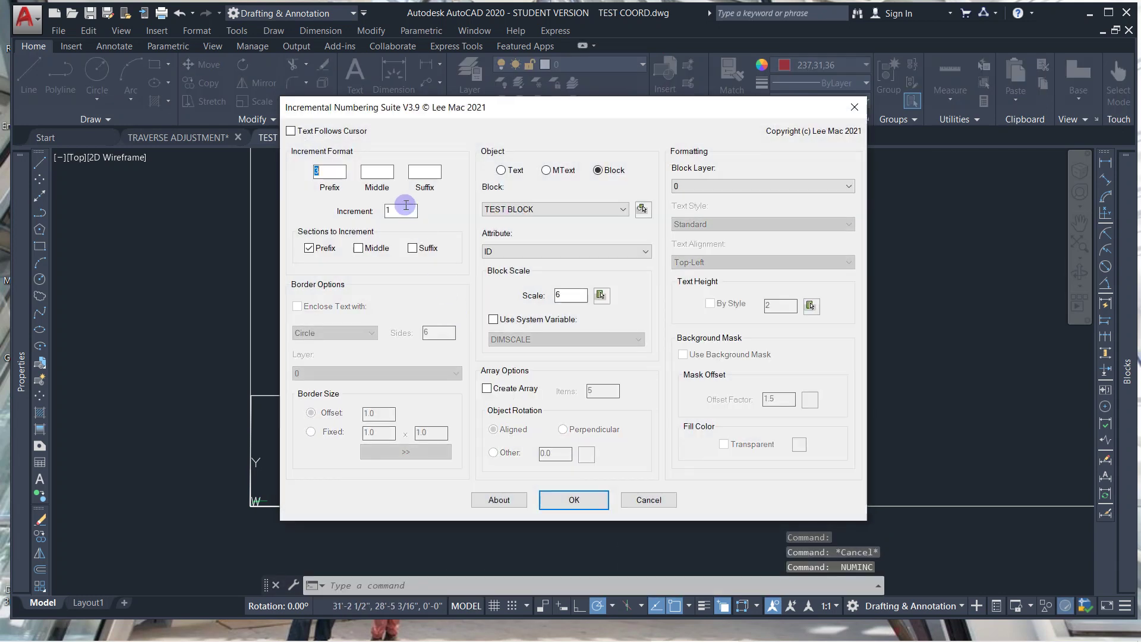
pyautogui.write('1')
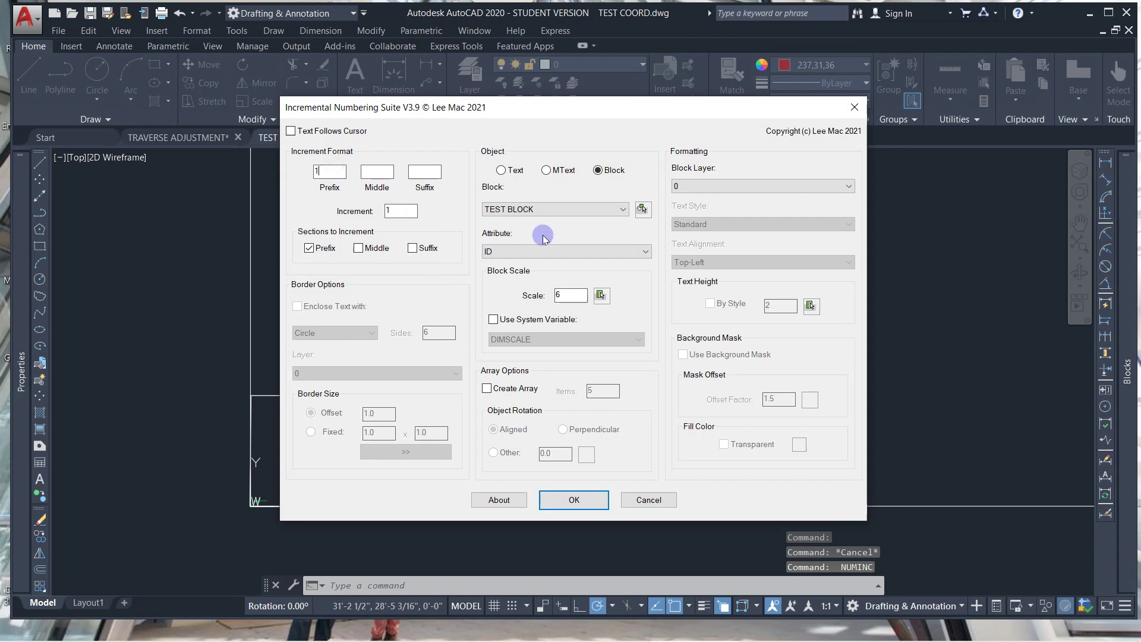
pyautogui.click(523, 210)
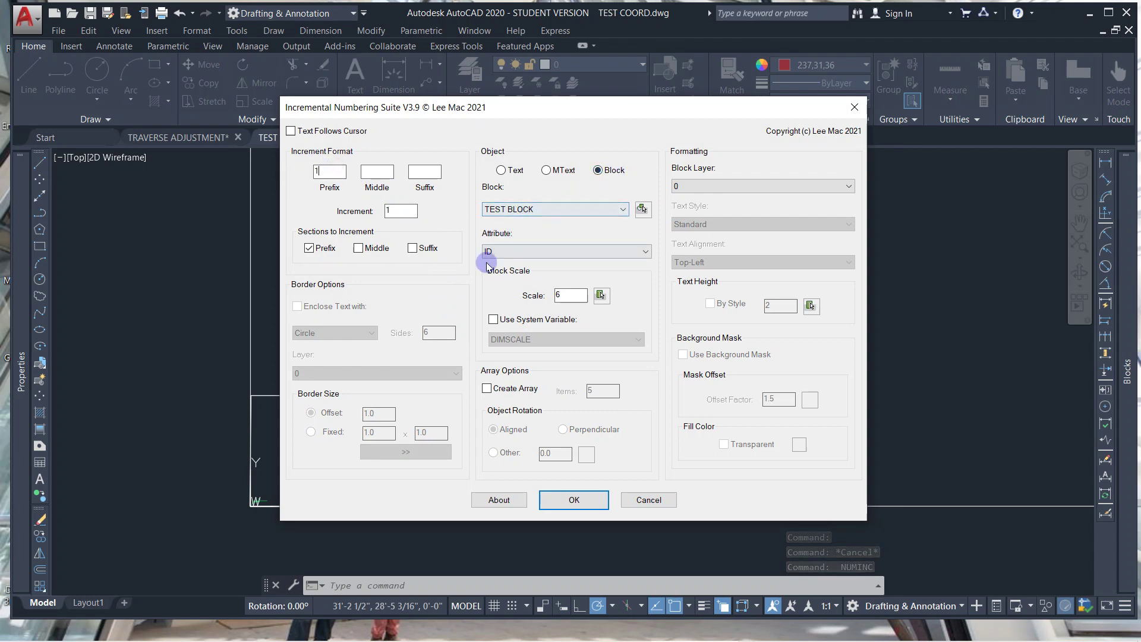
pyautogui.click(567, 501)
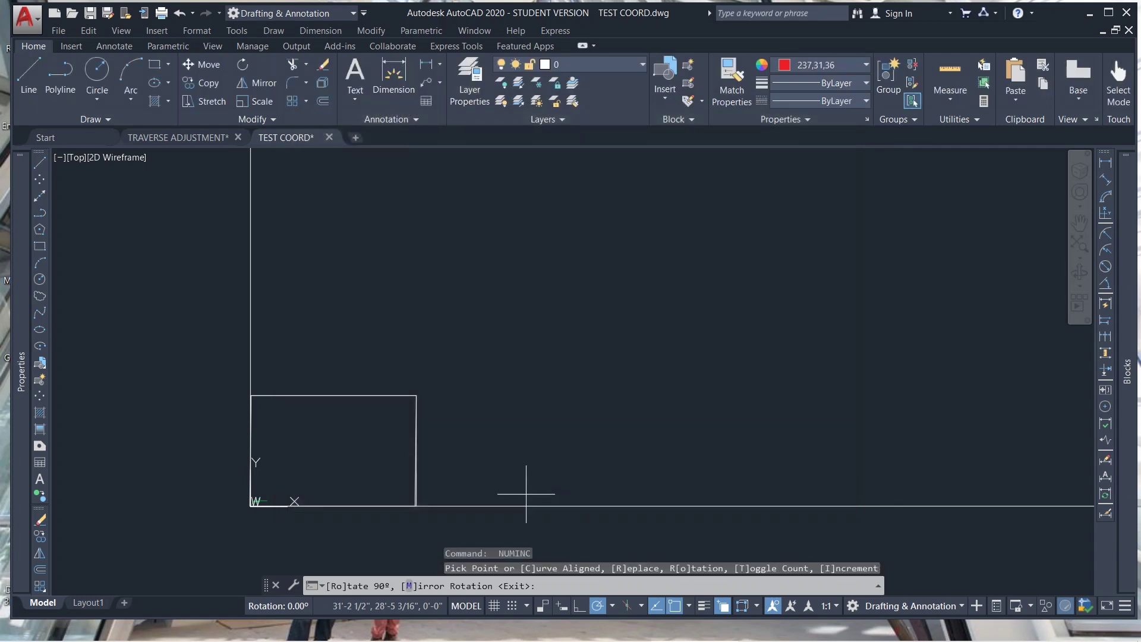
# Place labels 1 to 4 clockwise on the rectangle's corners, starting at the upper-left corner, and end the command.
pyautogui.click(250, 396)
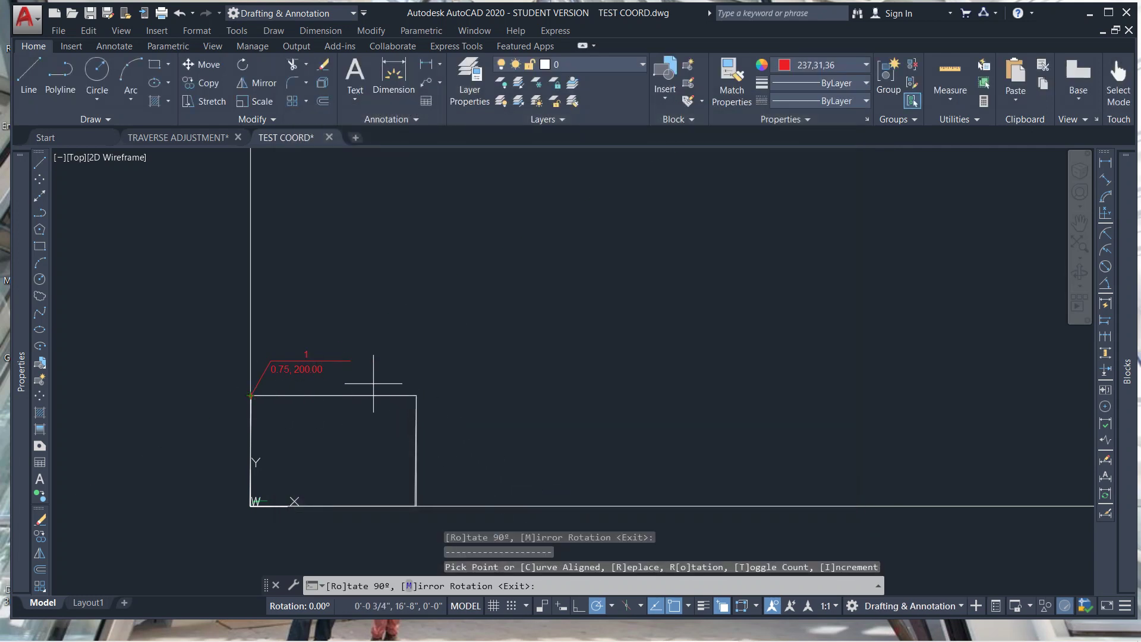
pyautogui.click(417, 395)
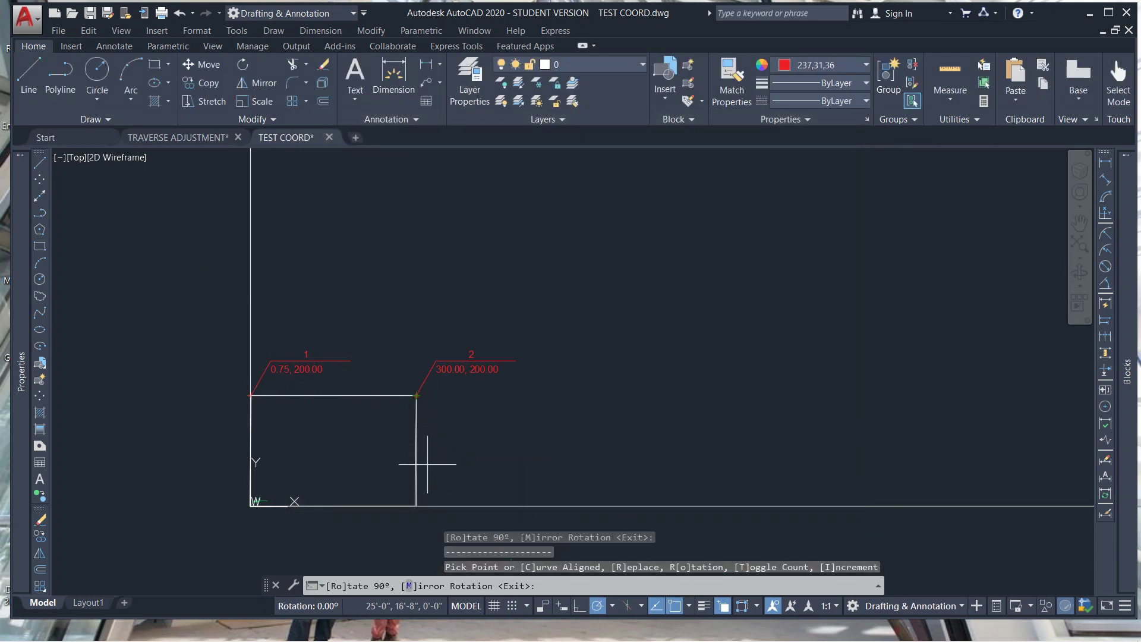
pyautogui.click(416, 506)
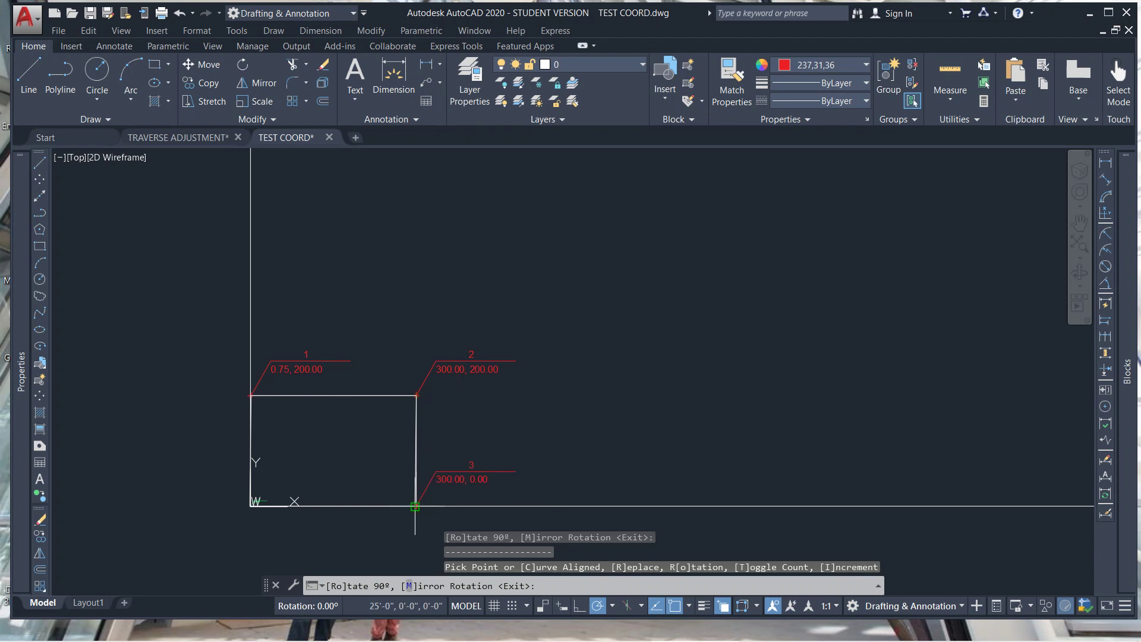
pyautogui.click(250, 507)
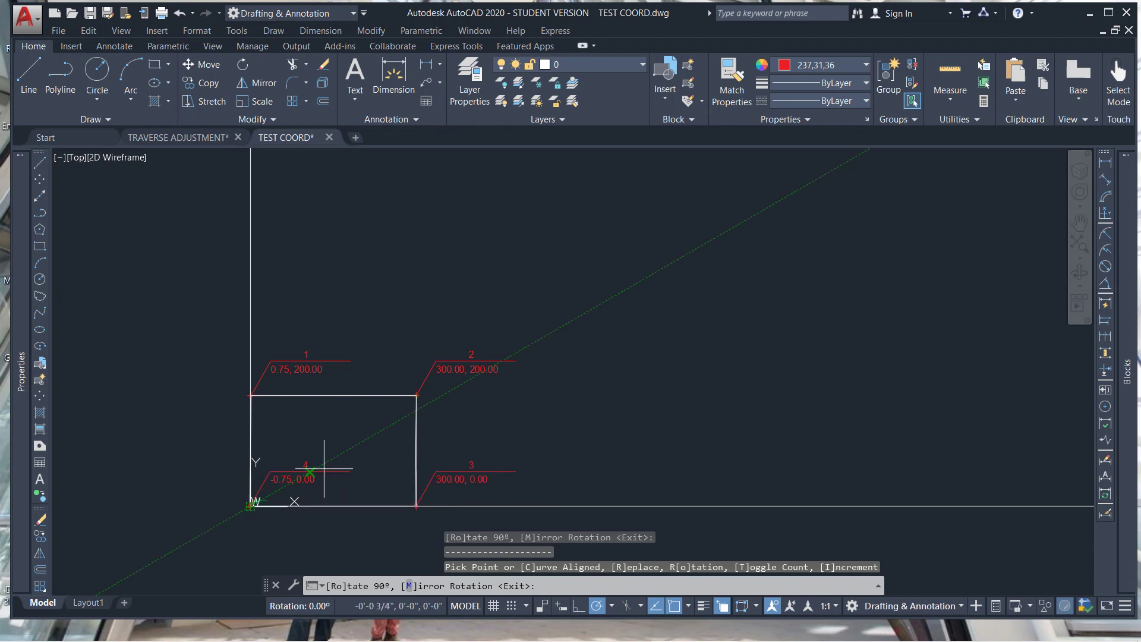
pyautogui.press('Escape')
# Examine the ID numbers and coordinates of the four labels at the rectangle's corners.
pyautogui.scroll(5, 340, 455)
pyautogui.scroll(-3, 357, 344)
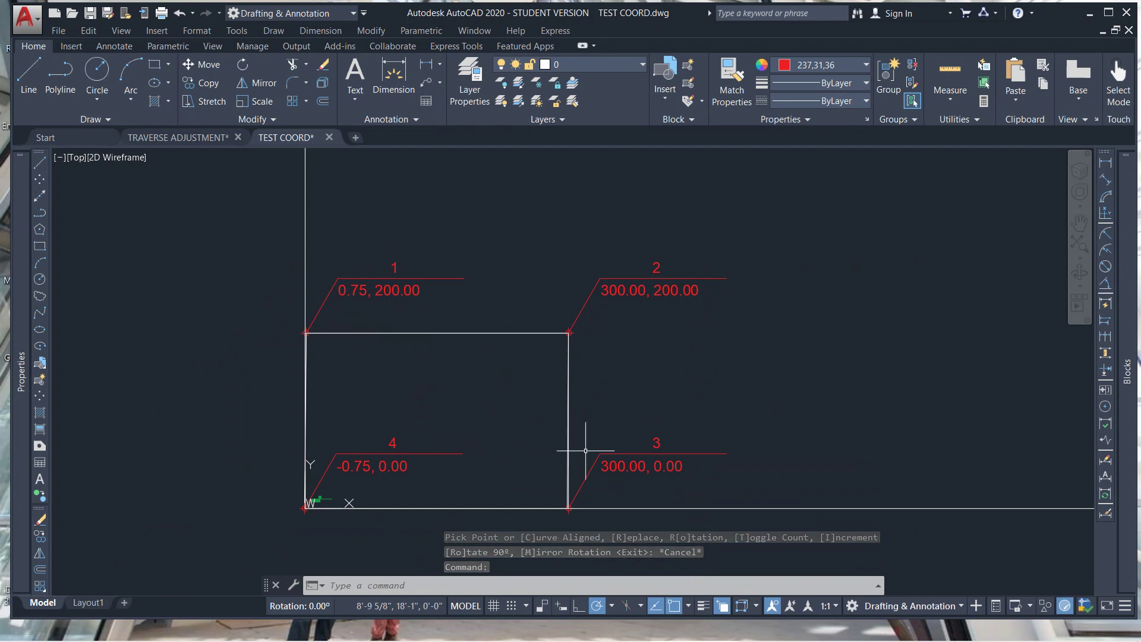
pyautogui.scroll(2, 640, 295)
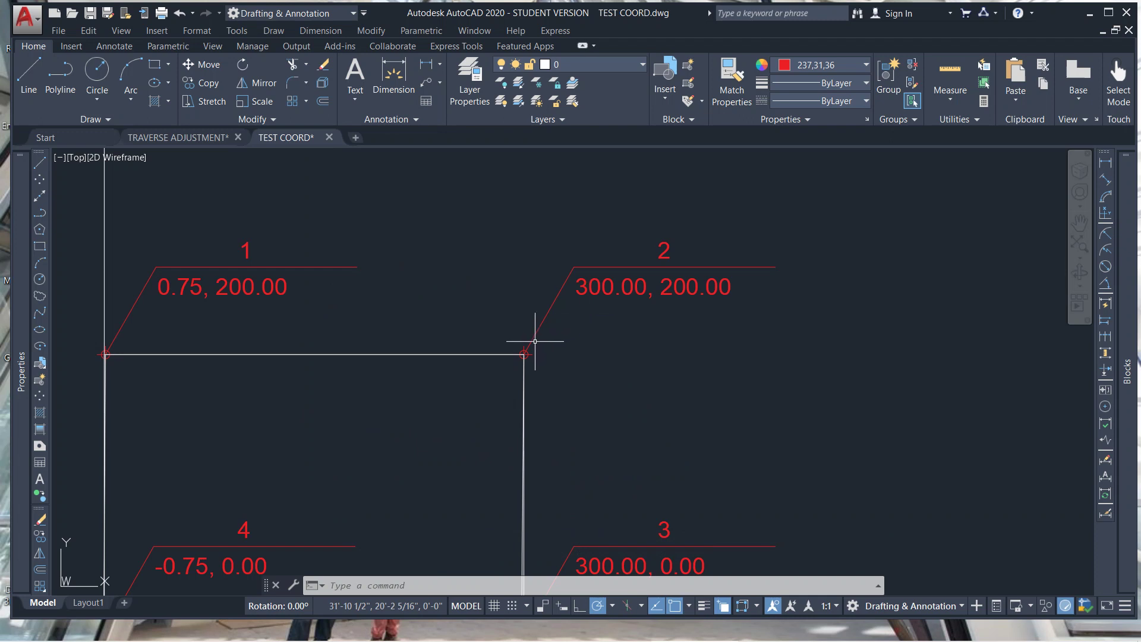
pyautogui.scroll(-4, 535, 339)
pyautogui.moveTo(525, 355); pyautogui.dragTo(437, 386, button='middle')
pyautogui.scroll(-2, 433, 388)
pyautogui.scroll(4, 452, 377)
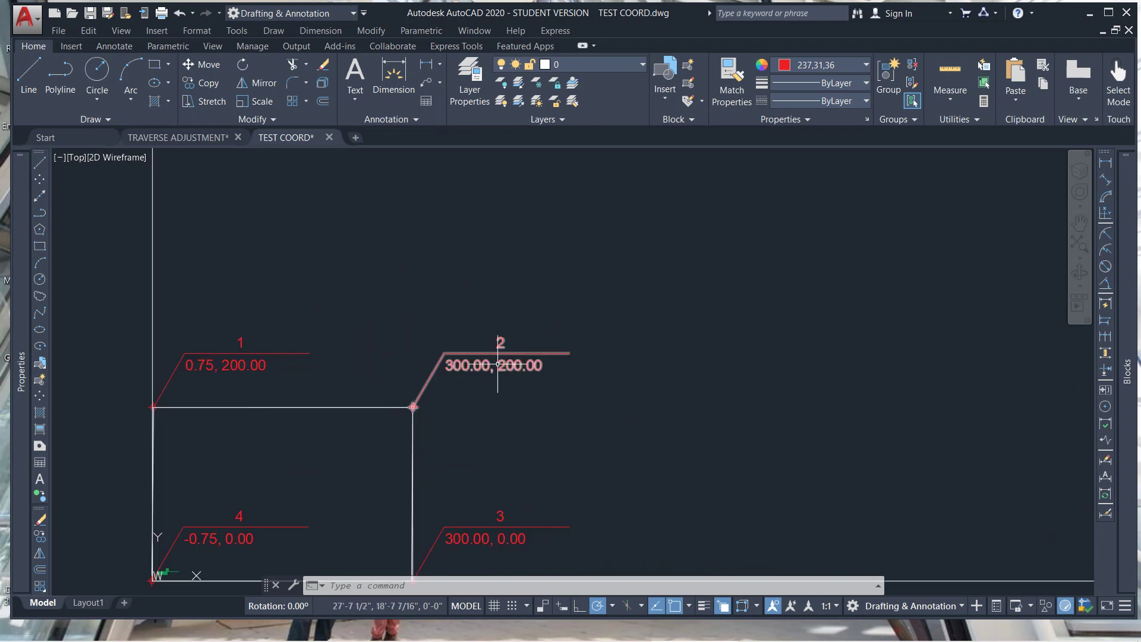
# Move label 2 off the small rectangle's upper-right corner by about 2.5 inches at 300° and regenerate the drawing to update its coordinates.
pyautogui.click(428, 363)
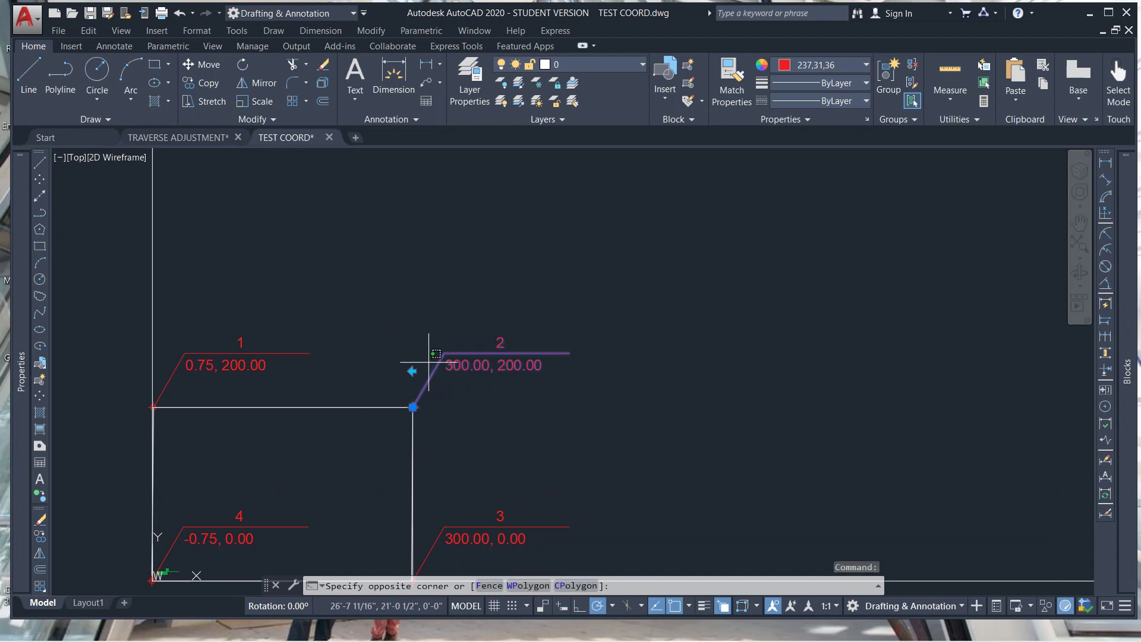
pyautogui.scroll(2, 413, 386)
pyautogui.press('Escape')
pyautogui.scroll(2, 414, 411)
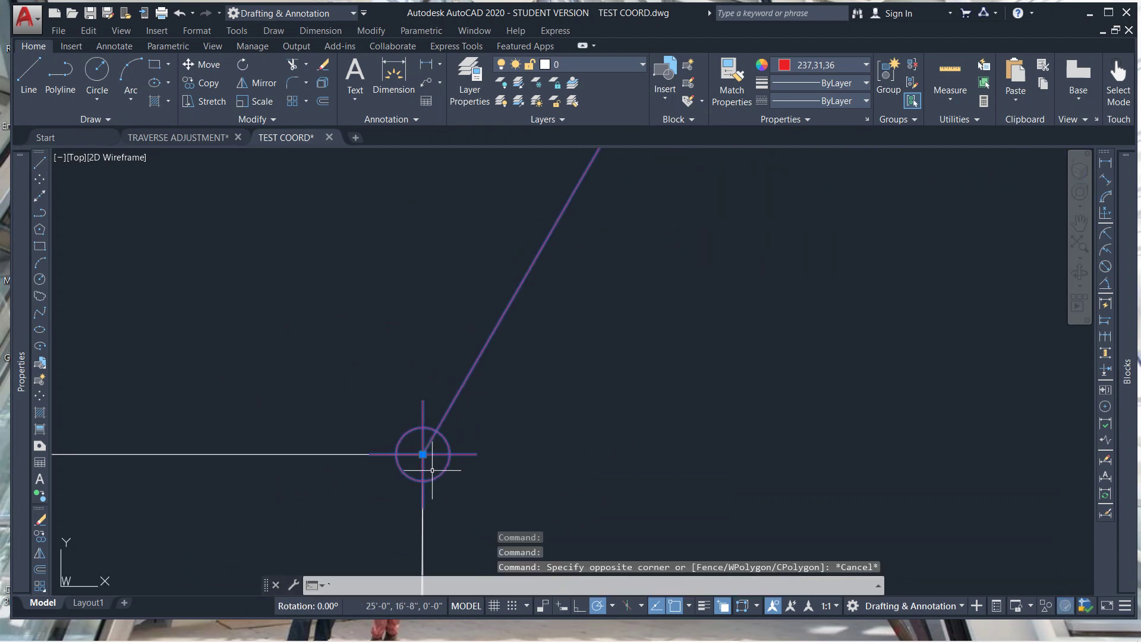
pyautogui.press('Escape')
pyautogui.press('Escape')
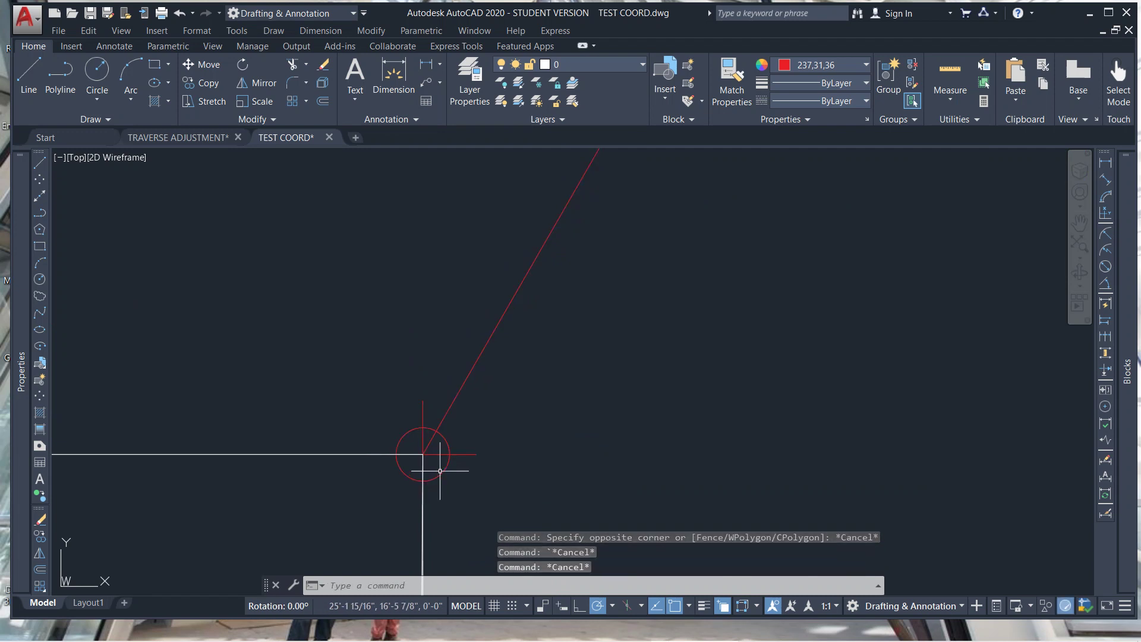
pyautogui.click(422, 455)
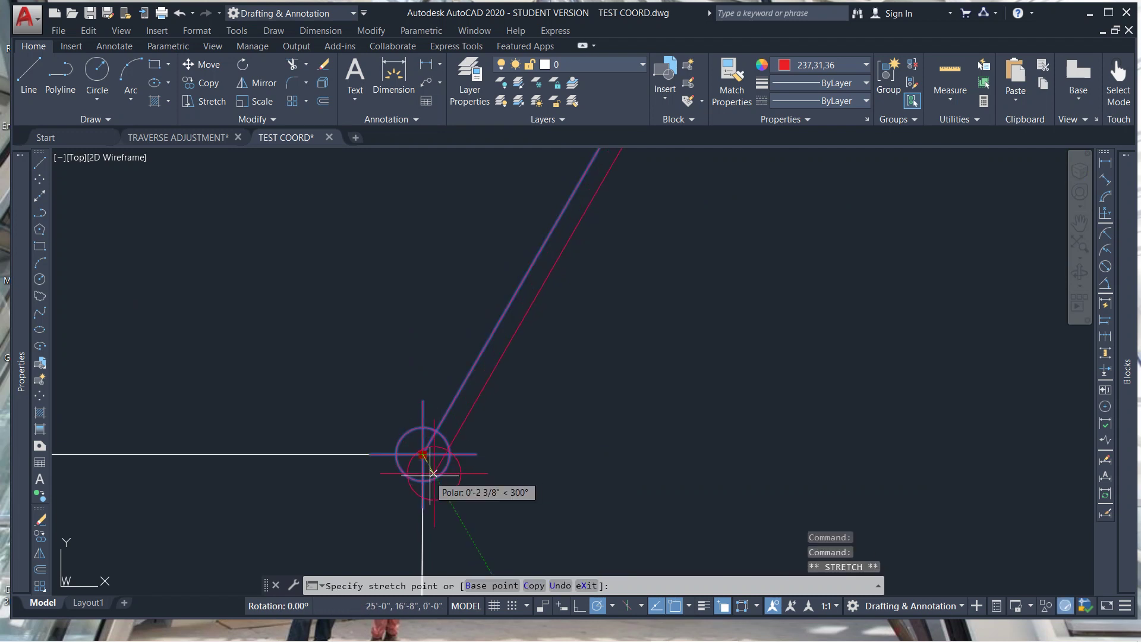
pyautogui.press('Escape')
pyautogui.moveTo(437, 455); pyautogui.dragTo(488, 455, button='middle')
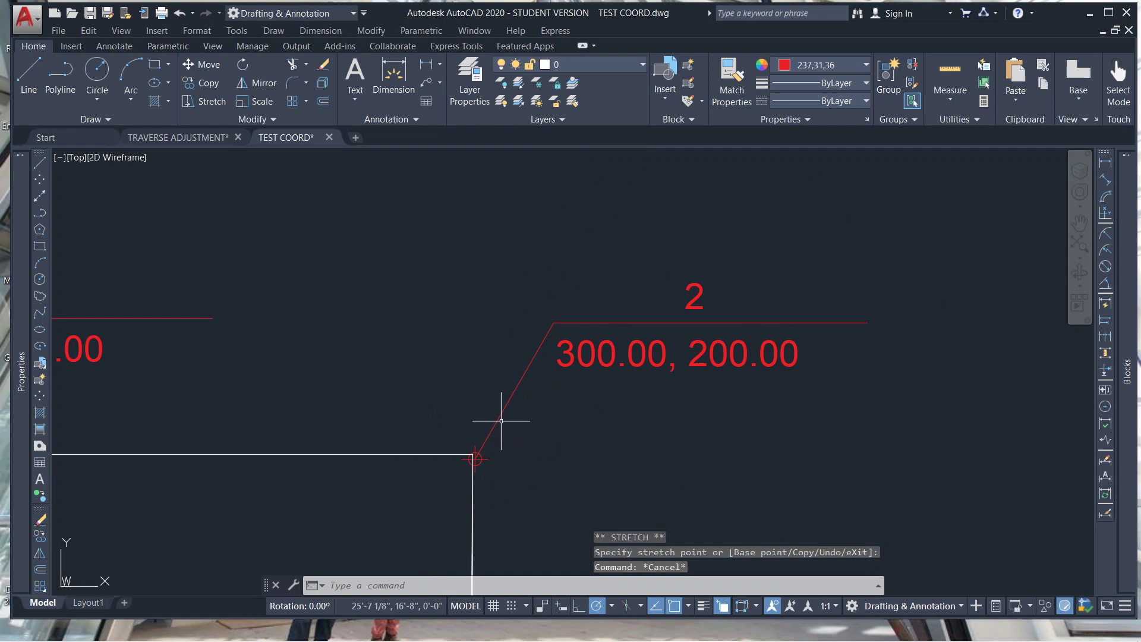
pyautogui.write('REG')
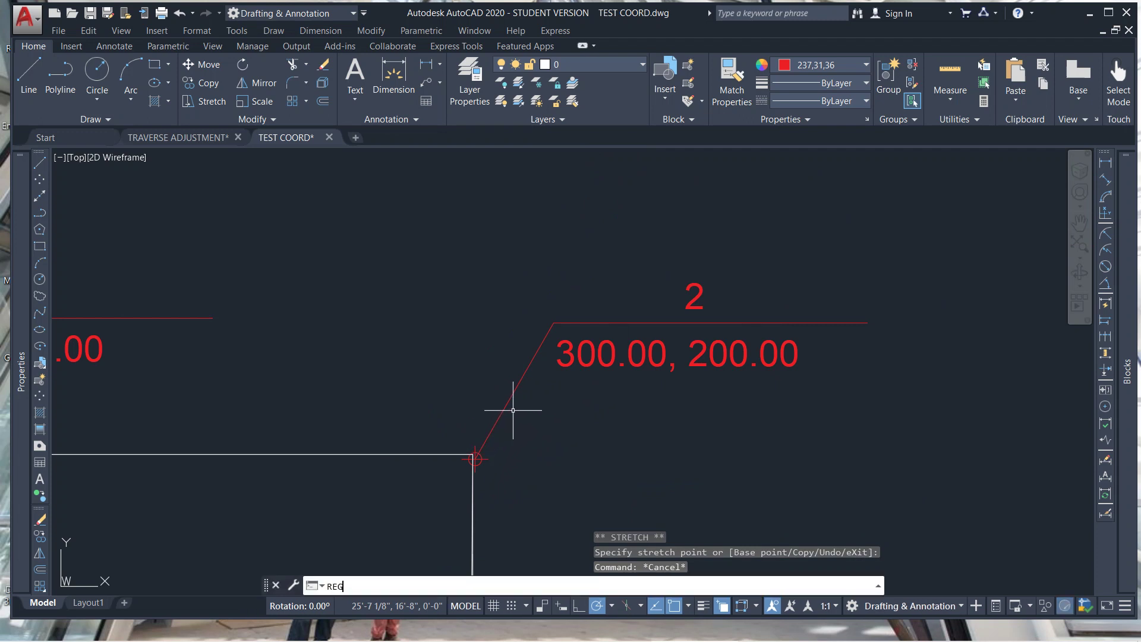
pyautogui.write('EN')
pyautogui.press('Return')
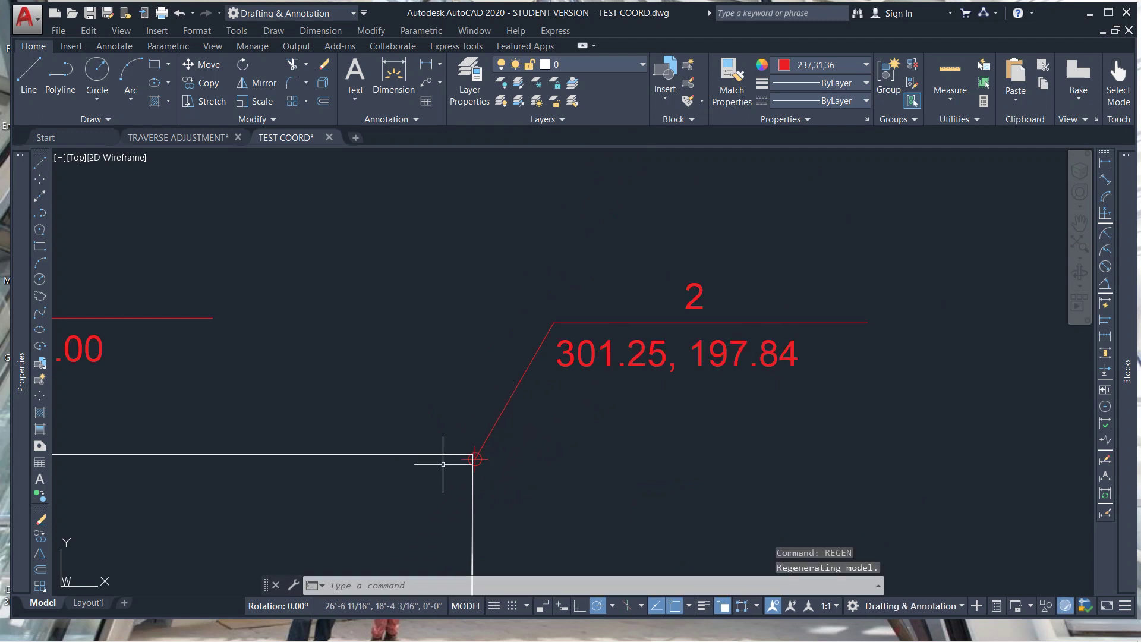
# Move label 2 back onto the small rectangle's upper-right corner and regenerate the drawing to refresh its coordinates.
pyautogui.scroll(2, 451, 459)
pyautogui.click(516, 422)
pyautogui.click(517, 382)
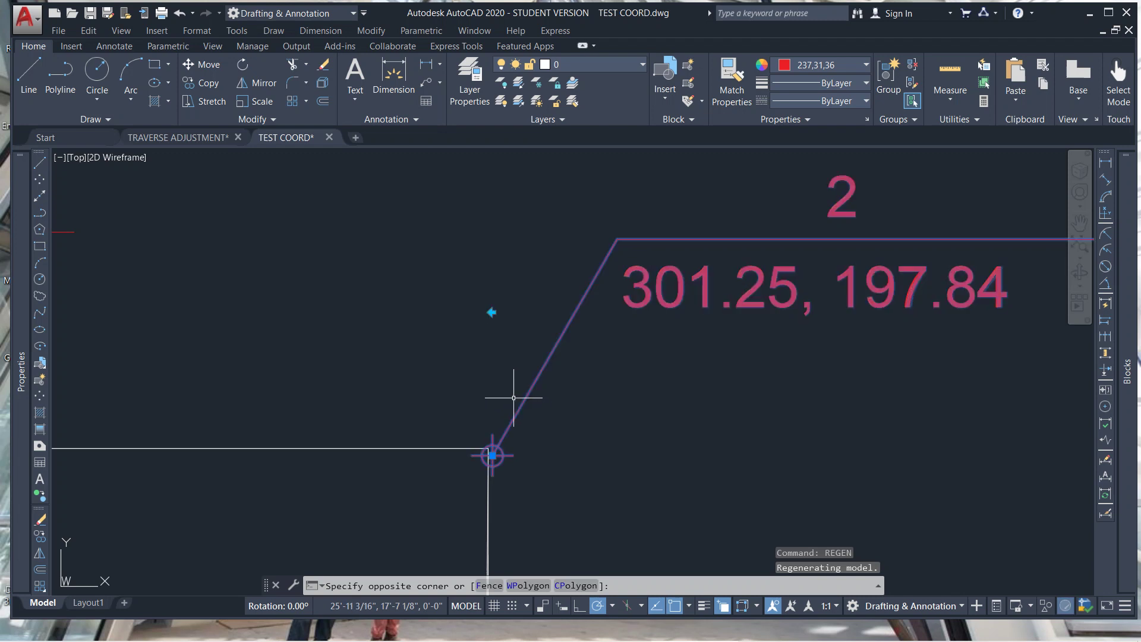
pyautogui.click(492, 456)
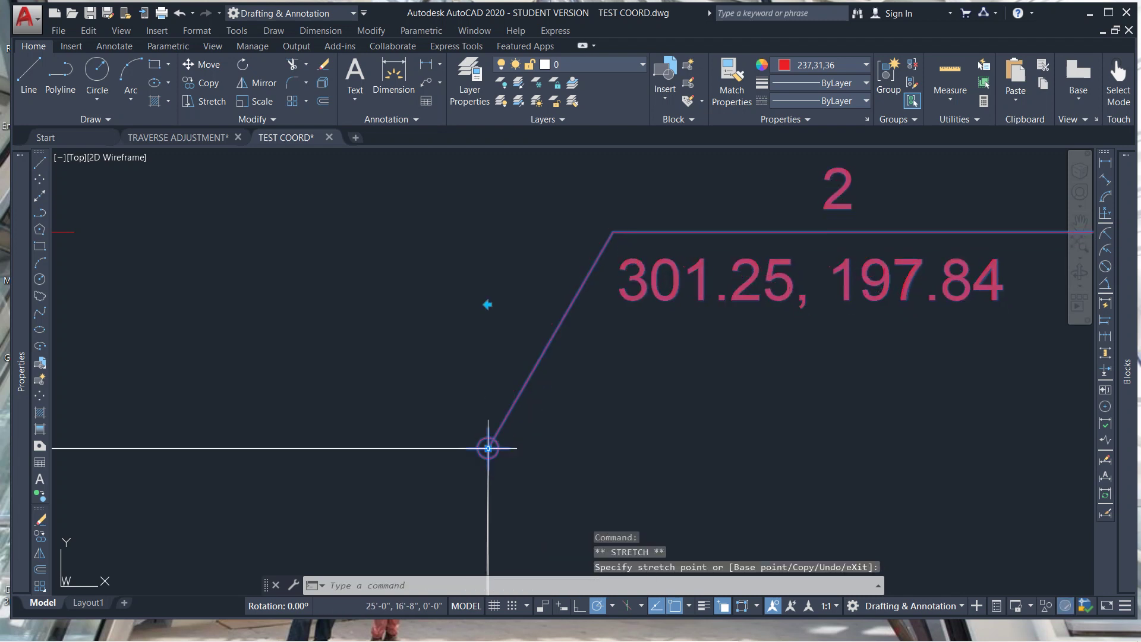
pyautogui.scroll(-3, 581, 425)
pyautogui.press('Escape')
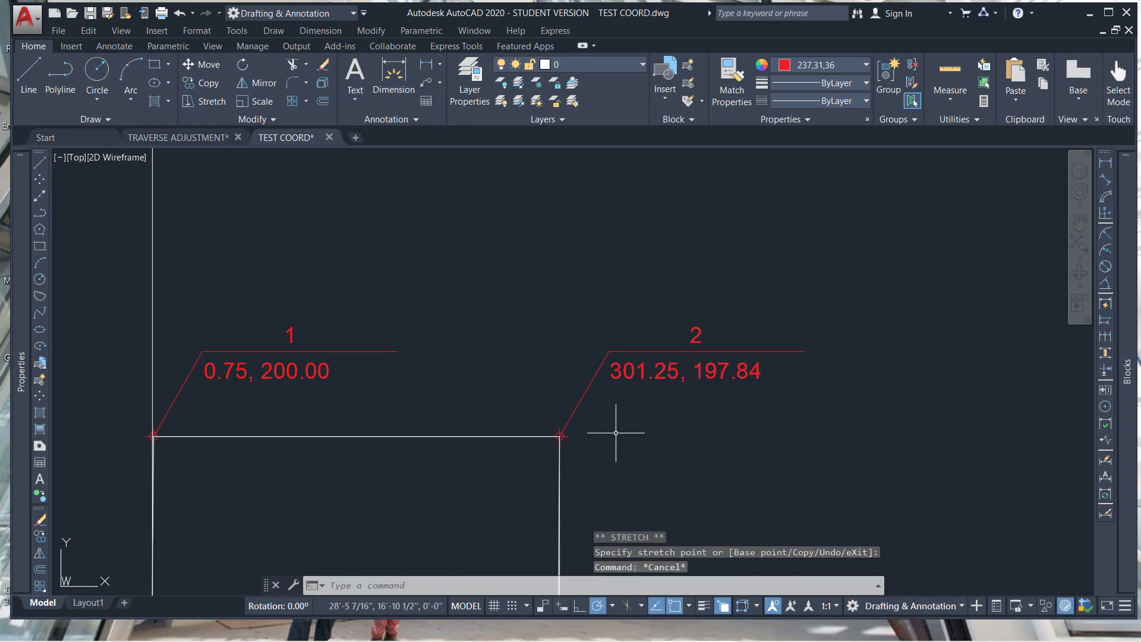
pyautogui.write('REGEN')
pyautogui.press('Return')
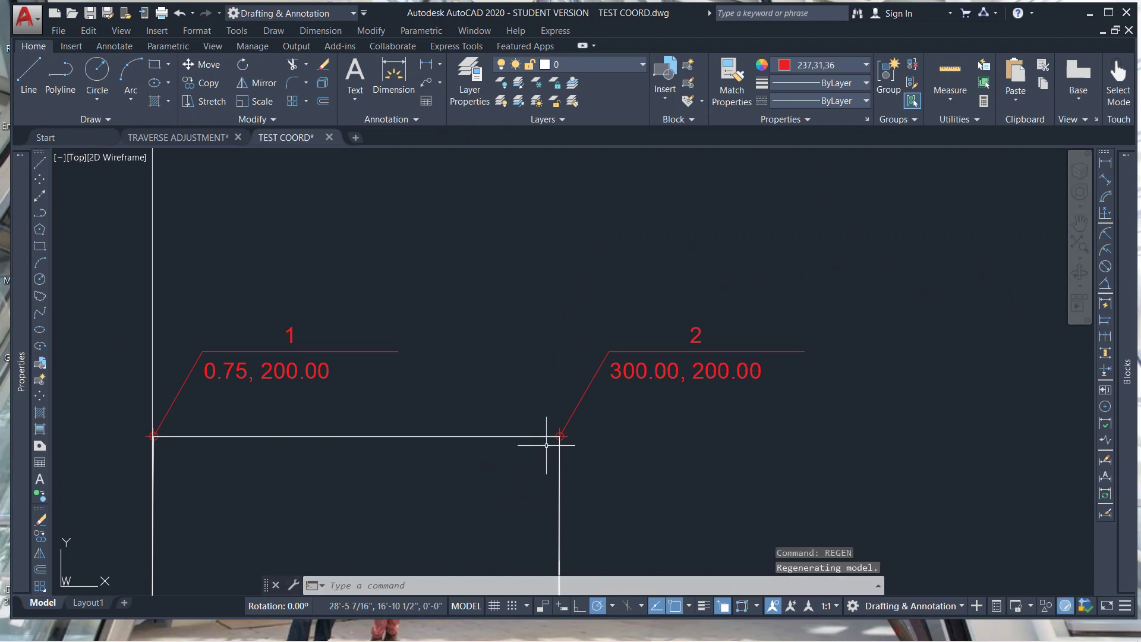
# Place TEST BLOCK labels with NUMINC beside the large rectangle's right side, starting at ID 100, and end the command.
pyautogui.scroll(-4, 548, 445)
pyautogui.scroll(2, 557, 446)
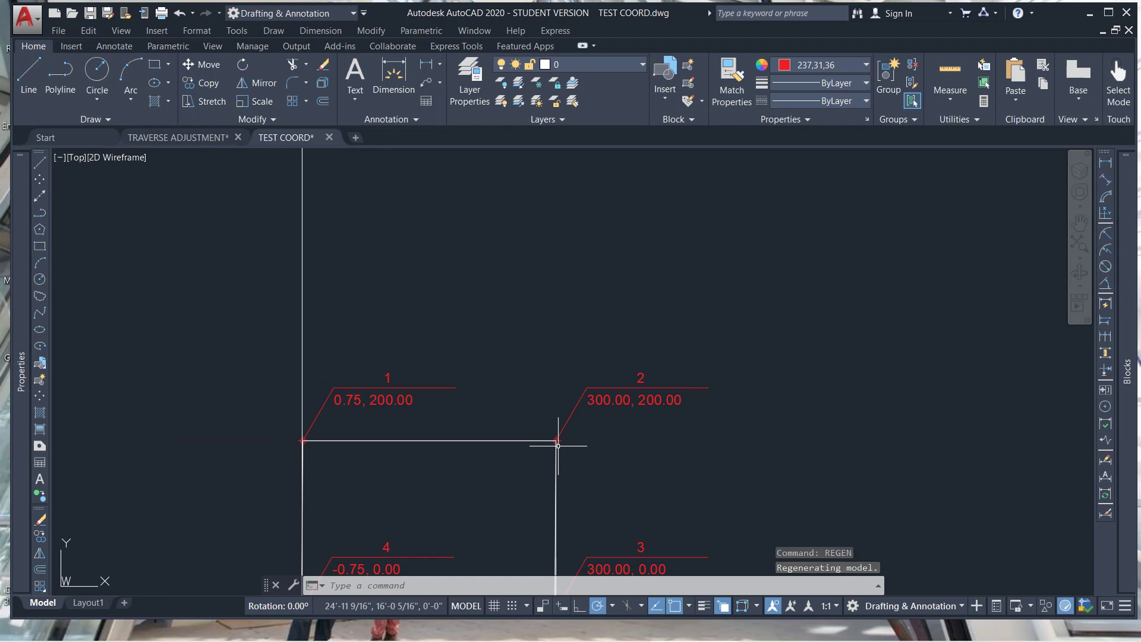
pyautogui.scroll(-2, 637, 331)
pyautogui.moveTo(637, 331); pyautogui.dragTo(527, 387, button='middle')
pyautogui.scroll(-2, 524, 390)
pyautogui.moveTo(595, 368); pyautogui.dragTo(575, 378, button='middle')
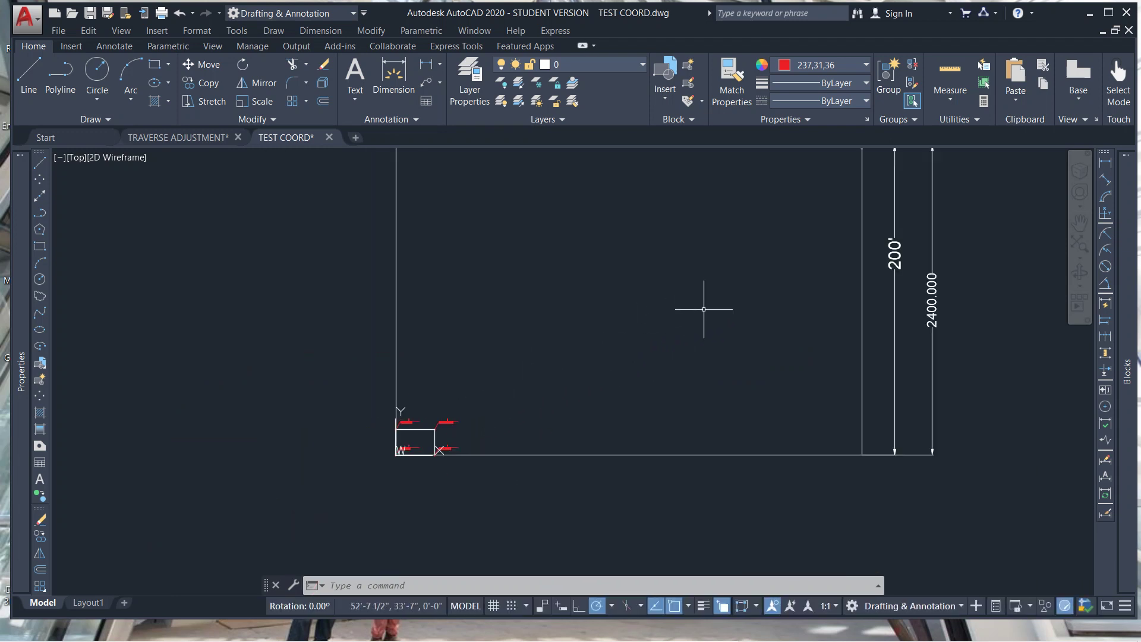
pyautogui.moveTo(703, 309); pyautogui.dragTo(565, 390, button='middle')
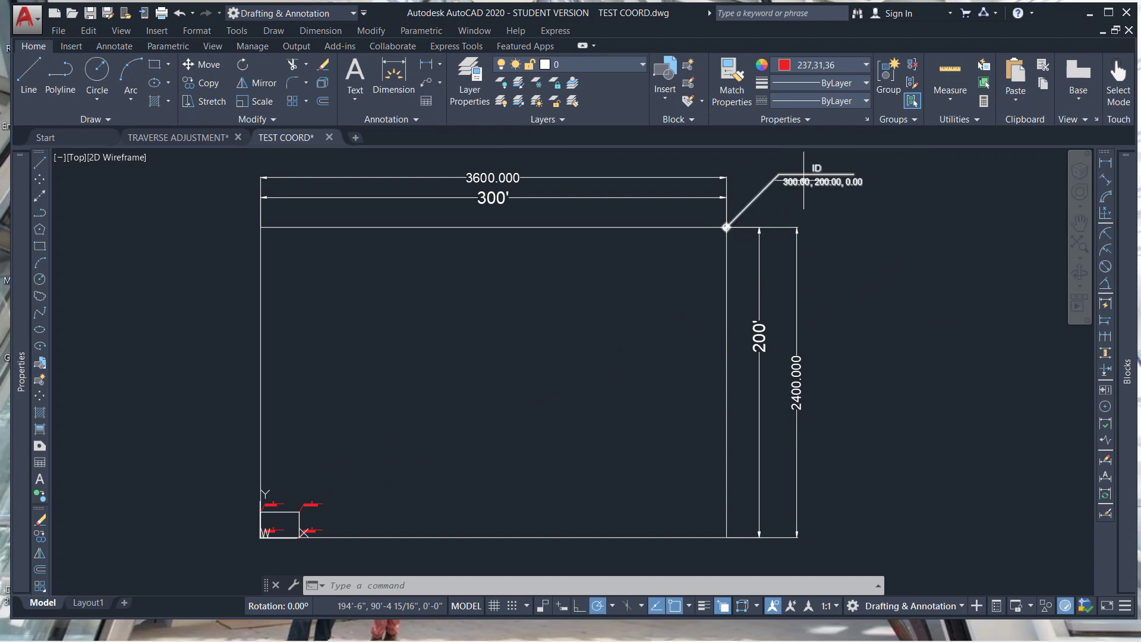
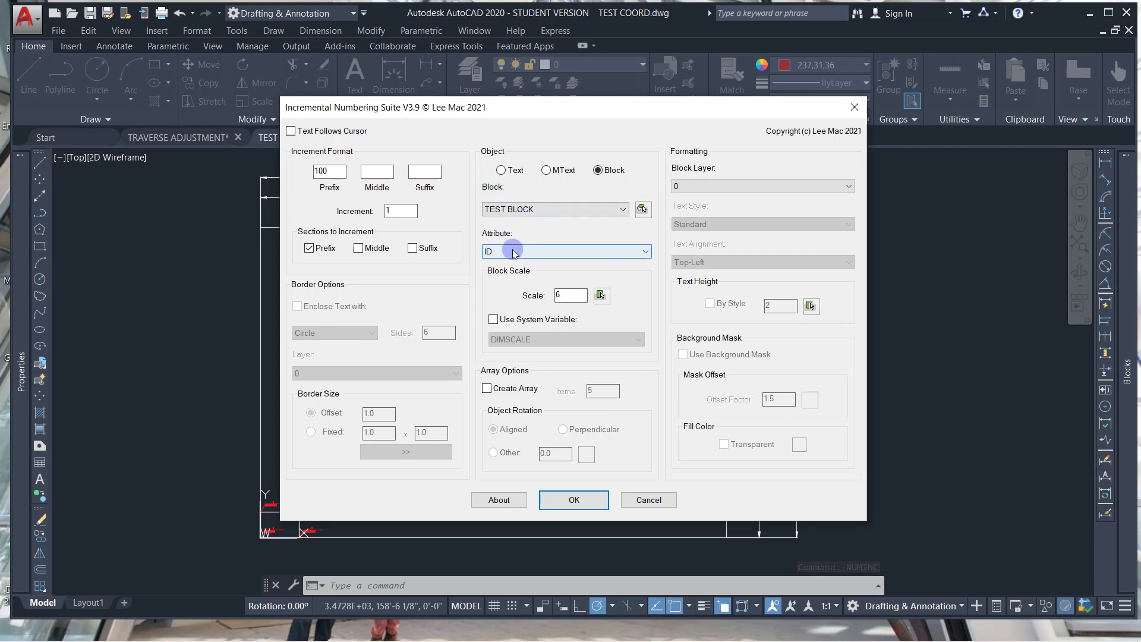
pyautogui.click(551, 497)
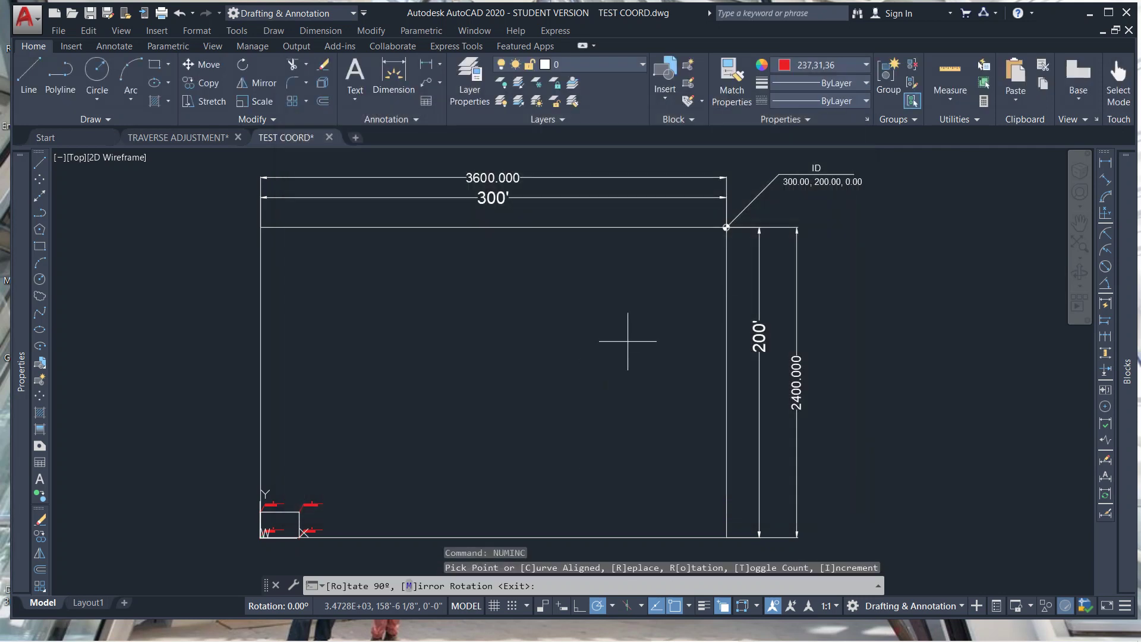
pyautogui.click(822, 273)
pyautogui.click(866, 344)
pyautogui.click(865, 390)
pyautogui.press('Escape')
# Move label 100 by its insertion point to beside the large rectangle's upper-right corner and clear the selection.
pyautogui.scroll(7, 820, 272)
pyautogui.scroll(-3, 819, 286)
pyautogui.scroll(6, 819, 286)
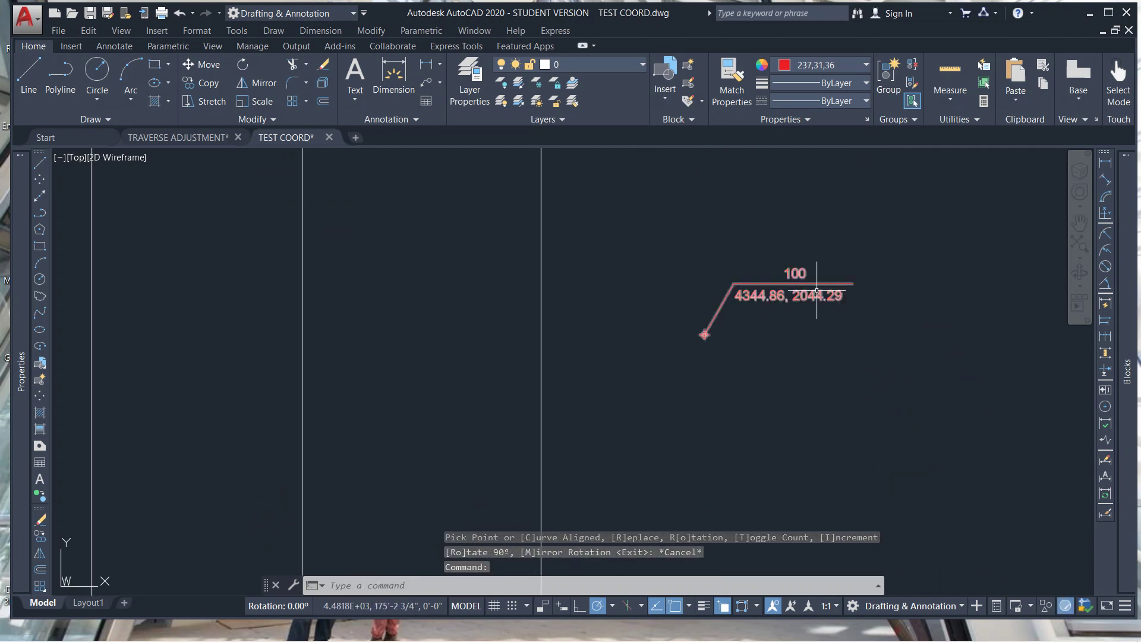
pyautogui.click(672, 335)
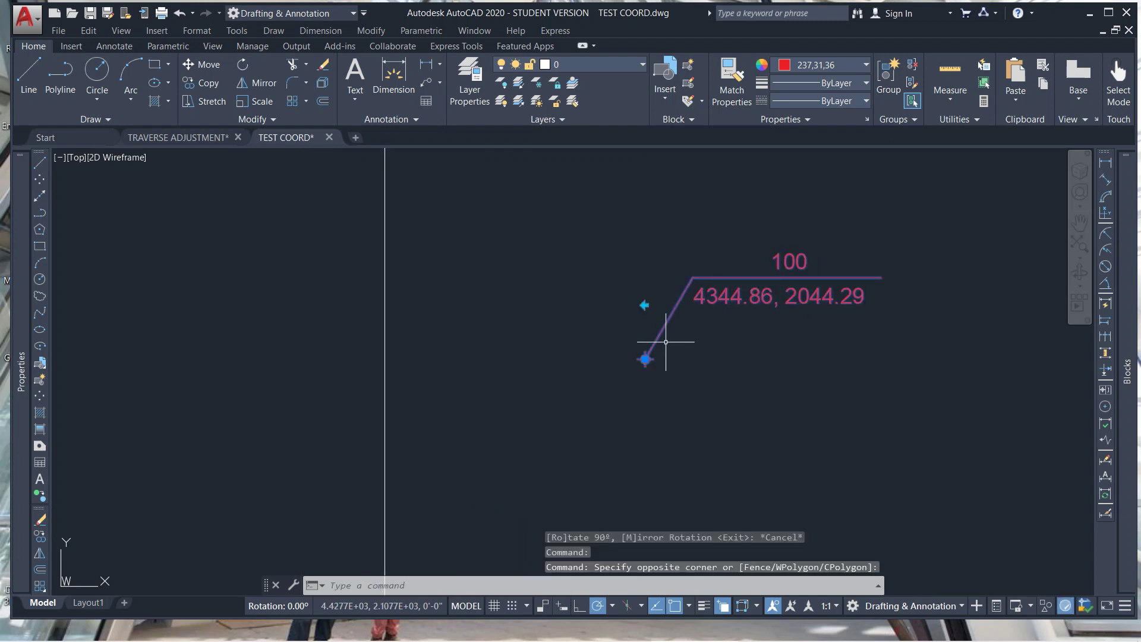
pyautogui.click(645, 360)
pyautogui.scroll(-4, 646, 357)
pyautogui.moveTo(549, 57); pyautogui.dragTo(582, 209, button='middle')
pyautogui.press('Escape')
pyautogui.press('Escape')
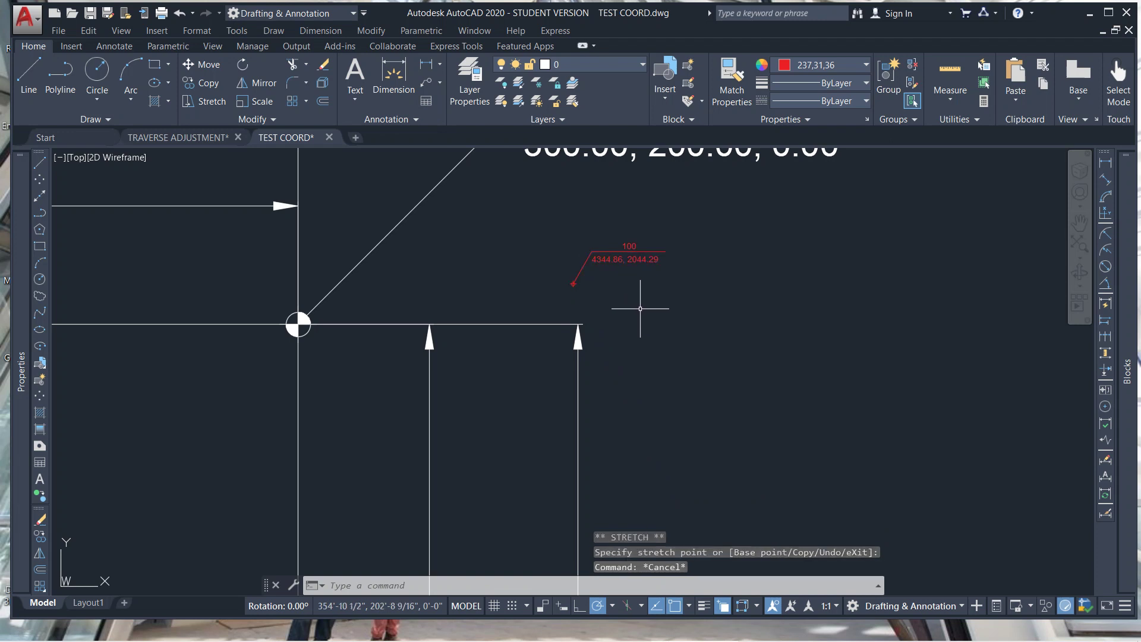
# Undo the move and placement of the labels starting at 100, plus the last repositioning and regeneration of label 2.
pyautogui.hotkey('ctrl', 'z')
pyautogui.hotkey('ctrl', 'z')
pyautogui.hotkey('ctrl', 'z')
pyautogui.hotkey('ctrl', 'z')
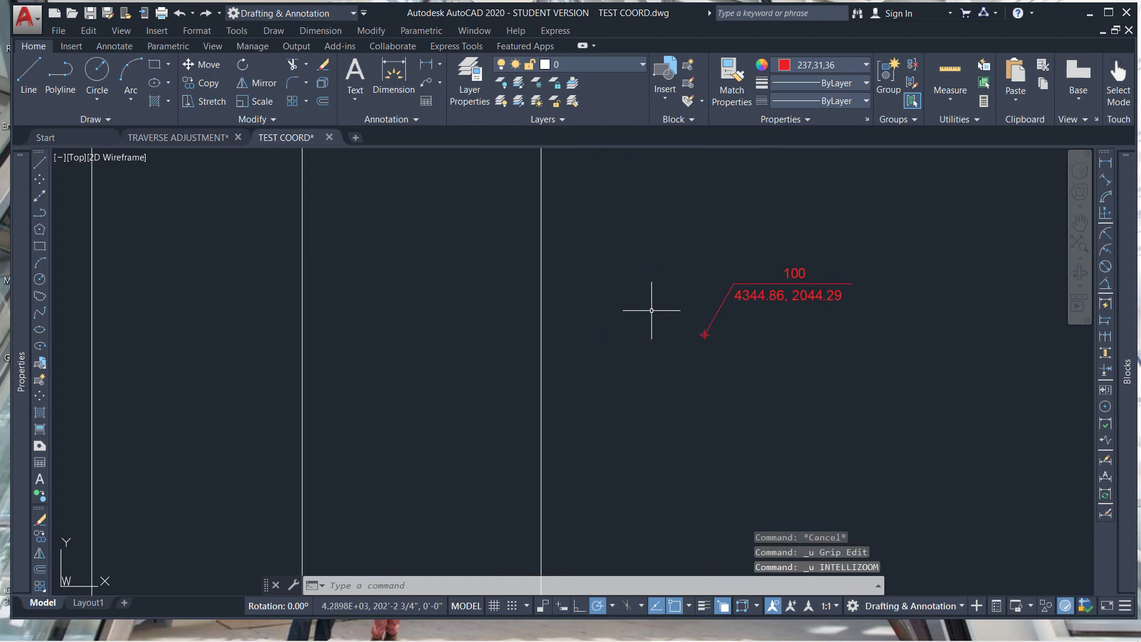
pyautogui.hotkey('ctrl', 'z')
pyautogui.hotkey('ctrl', 'z')
pyautogui.hotkey('ctrl', 'z')
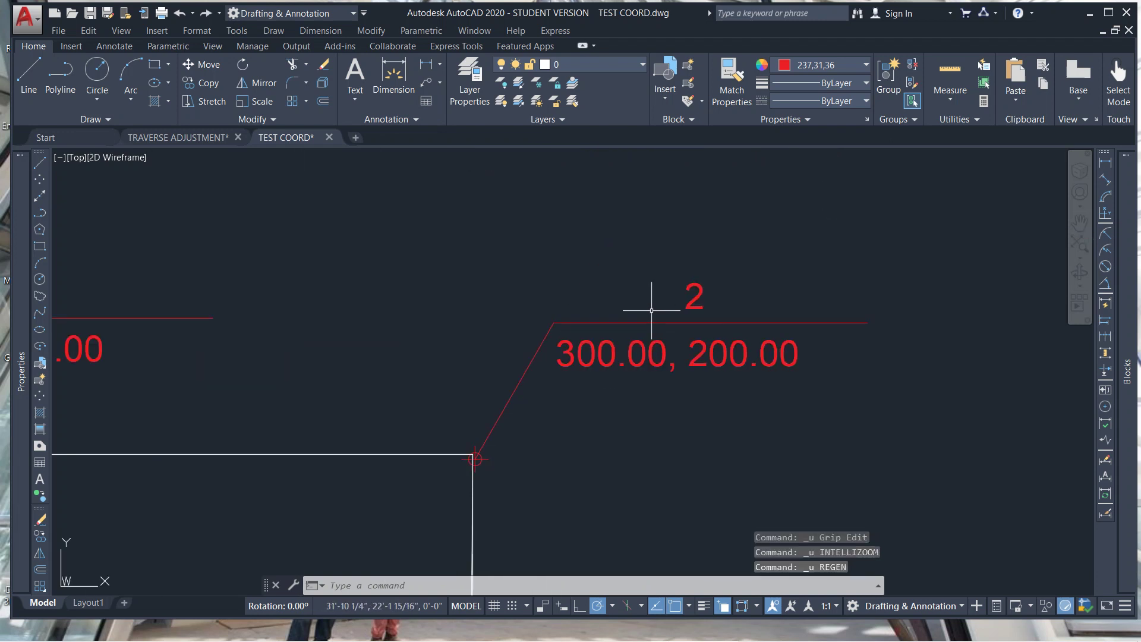
pyautogui.scroll(-8, 652, 310)
pyautogui.press('Escape')
pyautogui.press('Escape')
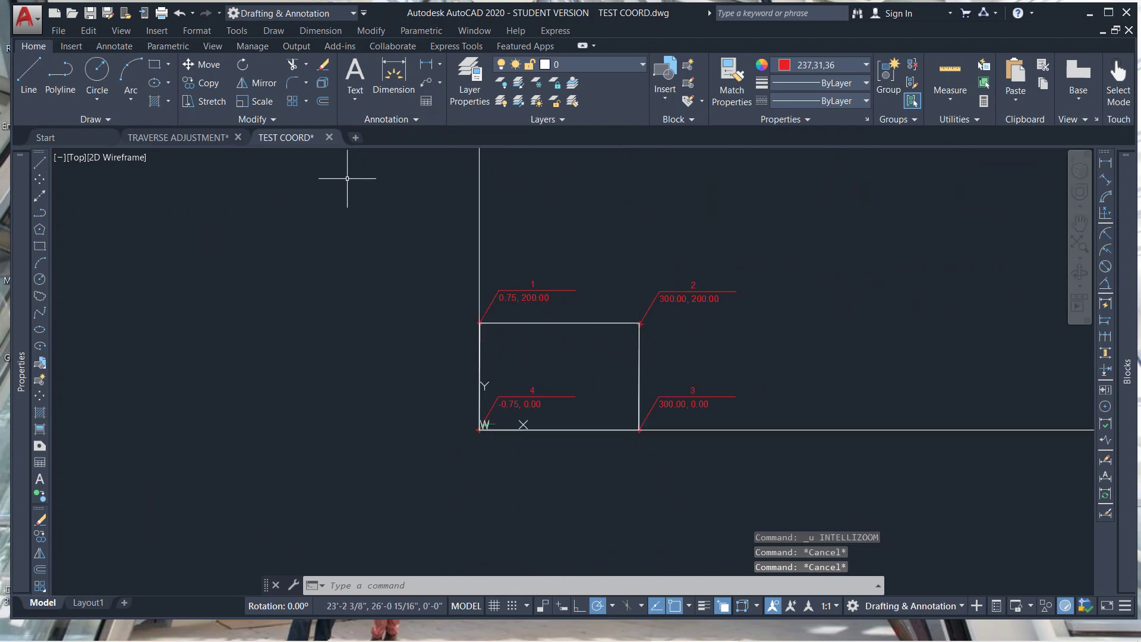
pyautogui.press('Escape')
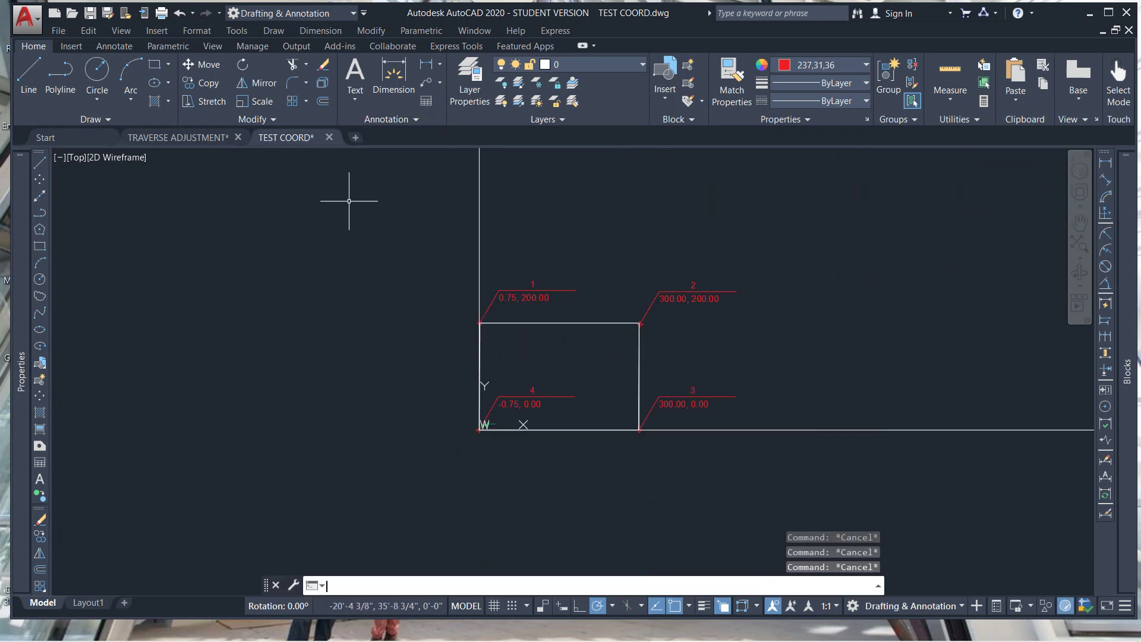
# Run NUMINC with prefix 100, the ID_COORD_DEC FT block and ID as the incremented attribute.
pyautogui.write('NUMINC')
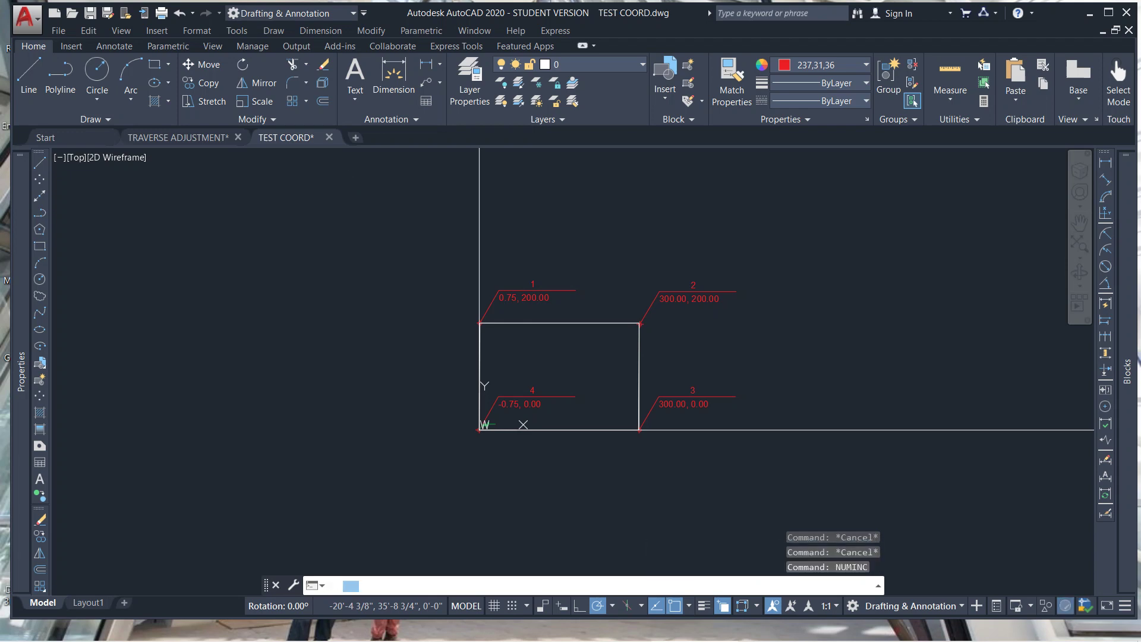
pyautogui.press('Return')
pyautogui.doubleClick(336, 170)
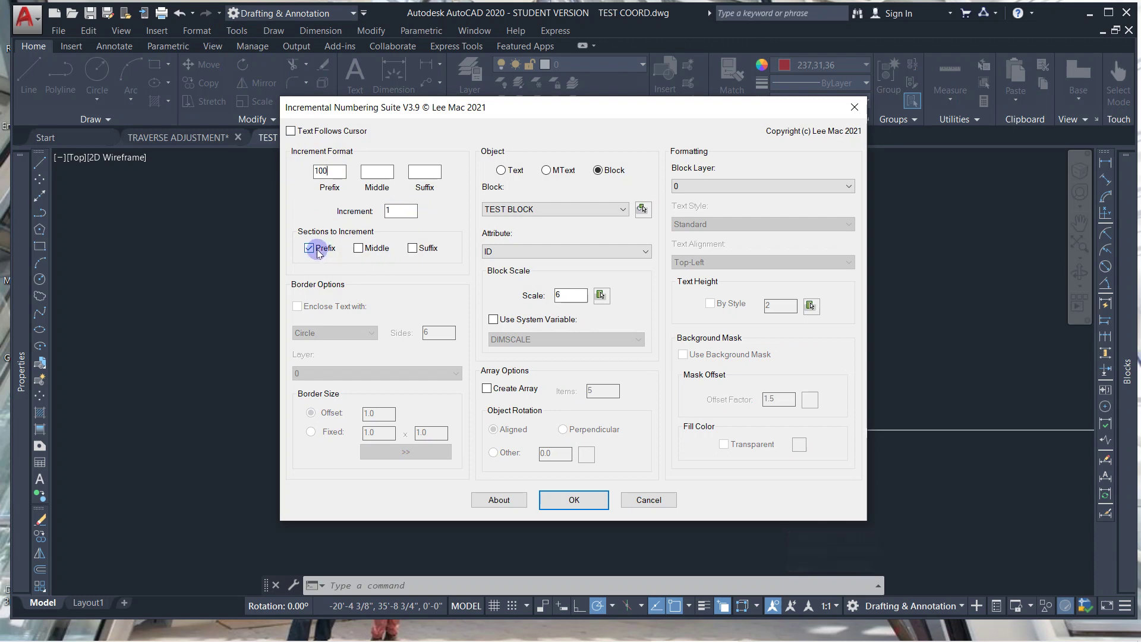
pyautogui.click(531, 209)
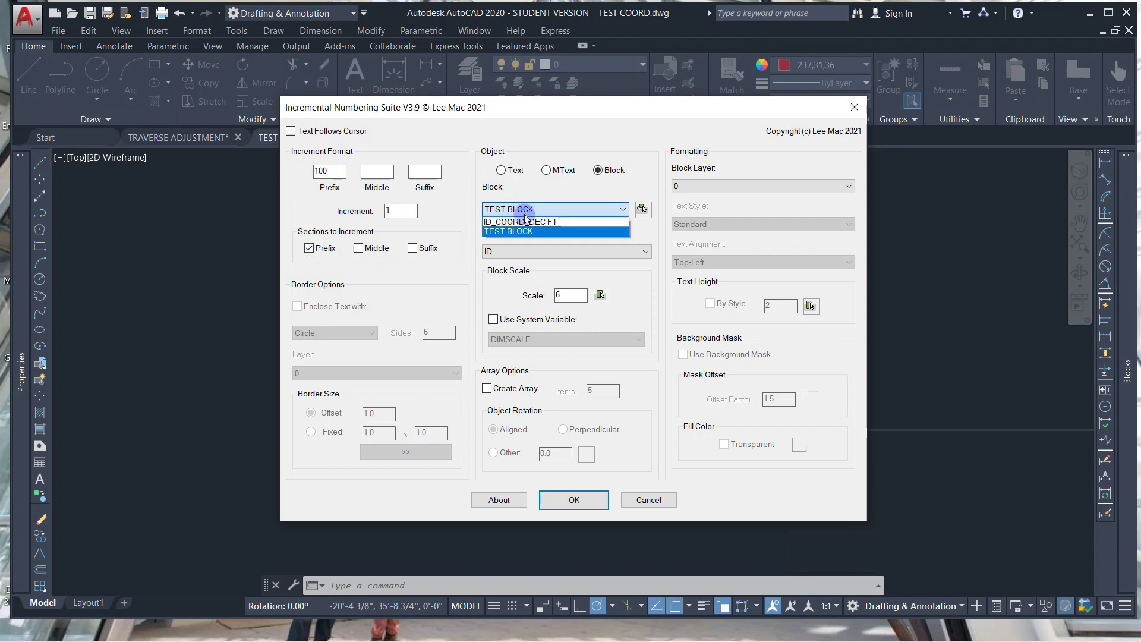
pyautogui.click(523, 219)
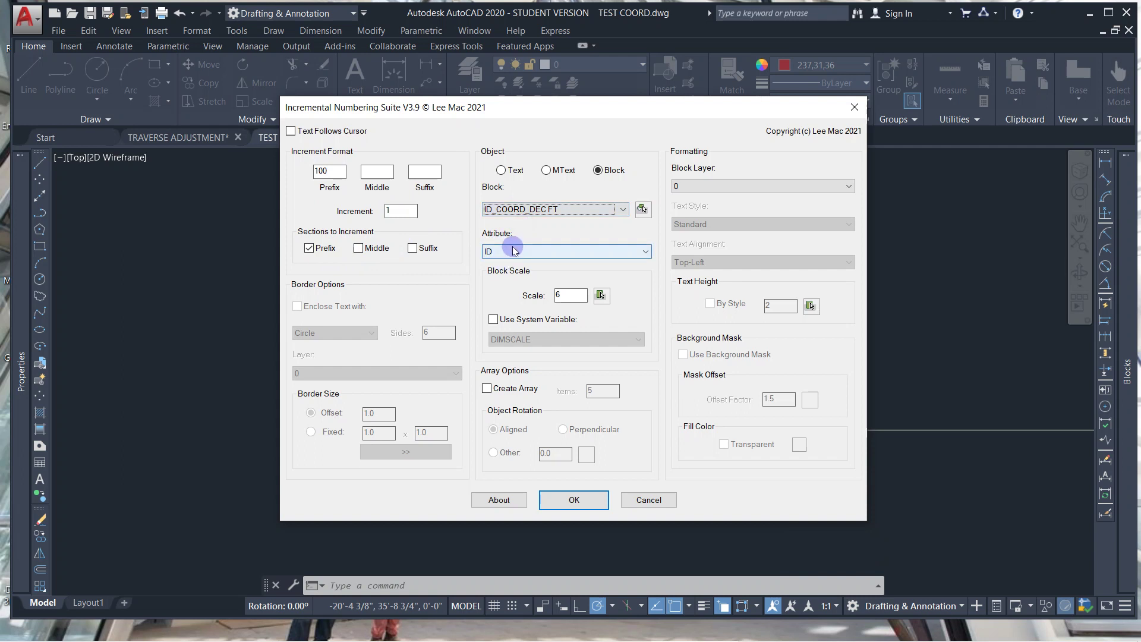
pyautogui.doubleClick(568, 296)
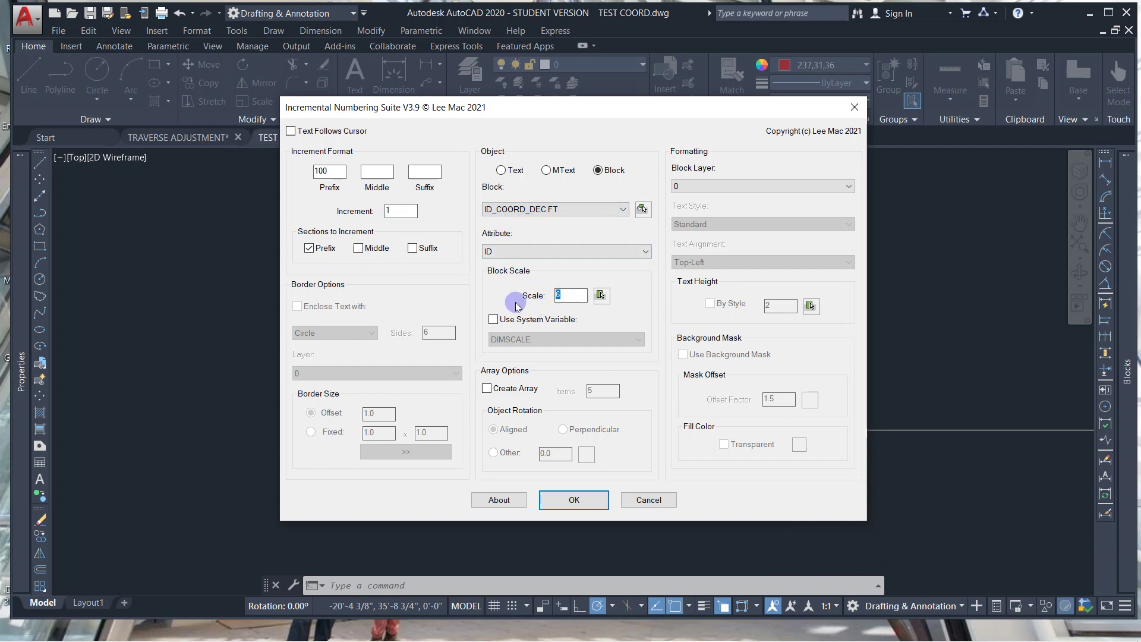
pyautogui.moveTo(575, 296); pyautogui.dragTo(526, 302)
pyautogui.click(556, 500)
# Place labels 100 to 103 clockwise on the large rectangle's corners, starting at the lower-left corner, and end the command.
pyautogui.scroll(-3, 498, 315)
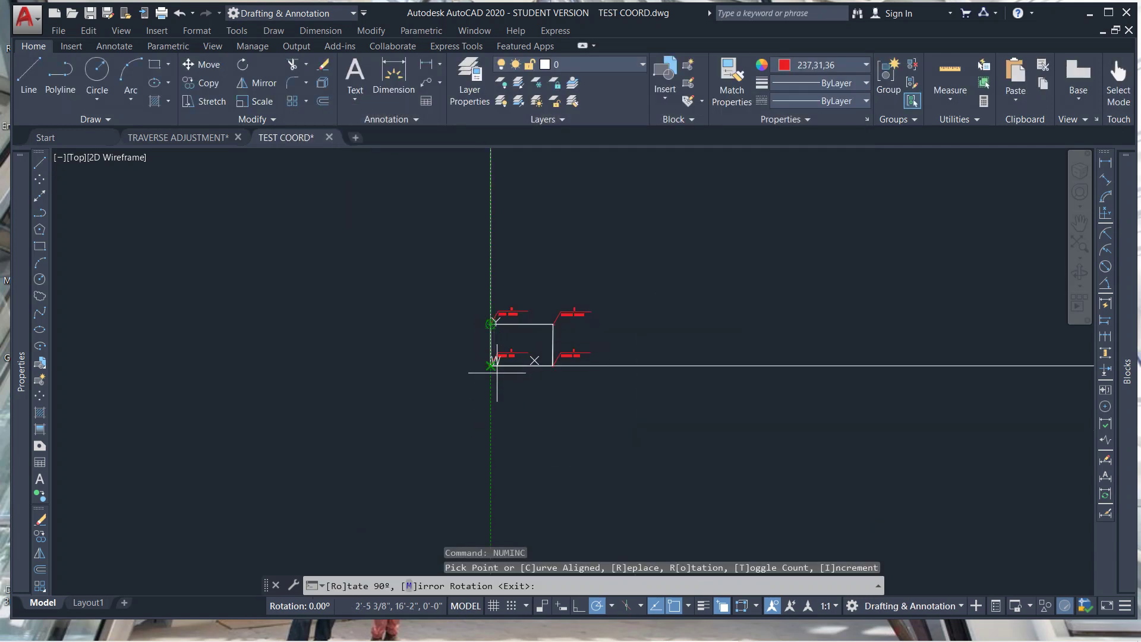
pyautogui.click(491, 365)
pyautogui.scroll(6, 443, 380)
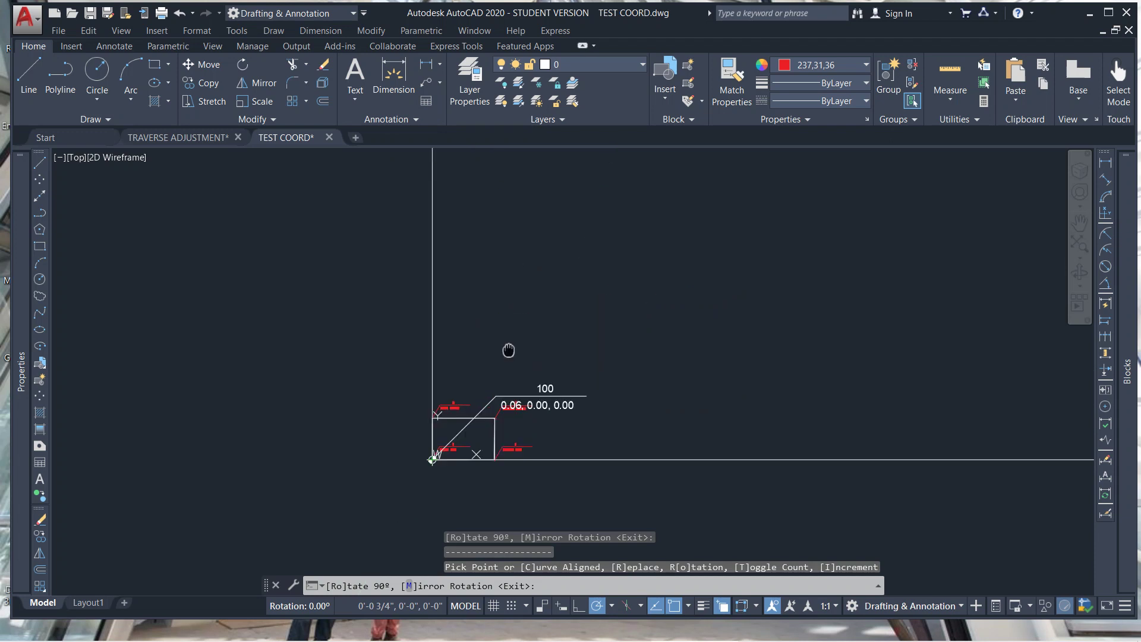
pyautogui.click(416, 302)
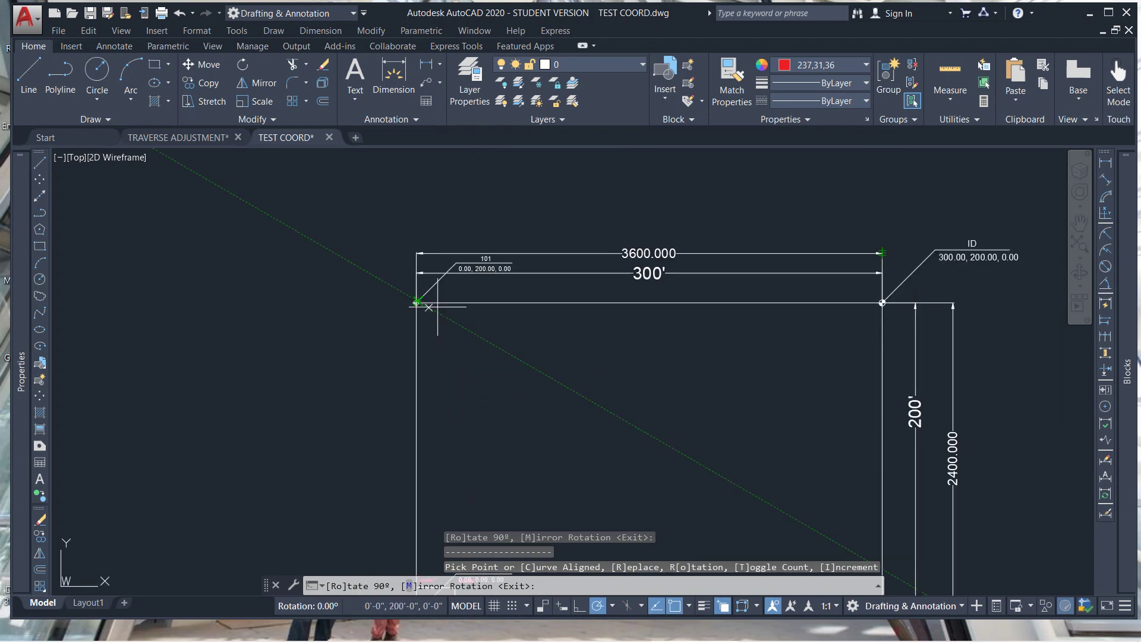
pyautogui.click(883, 303)
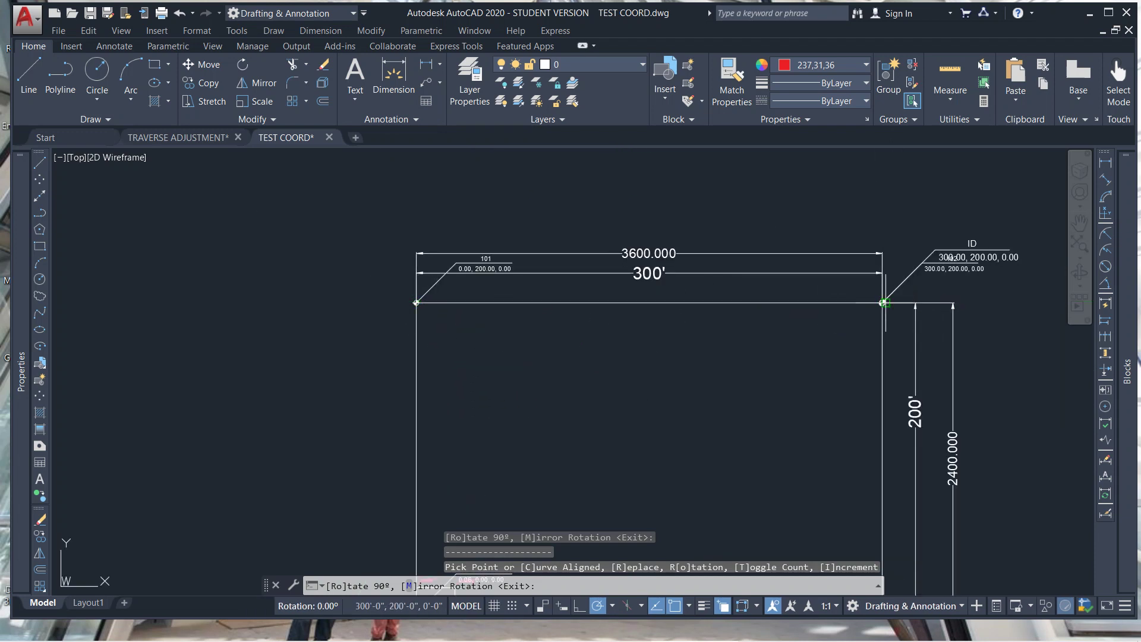
pyautogui.moveTo(895, 357); pyautogui.dragTo(769, 161, button='middle')
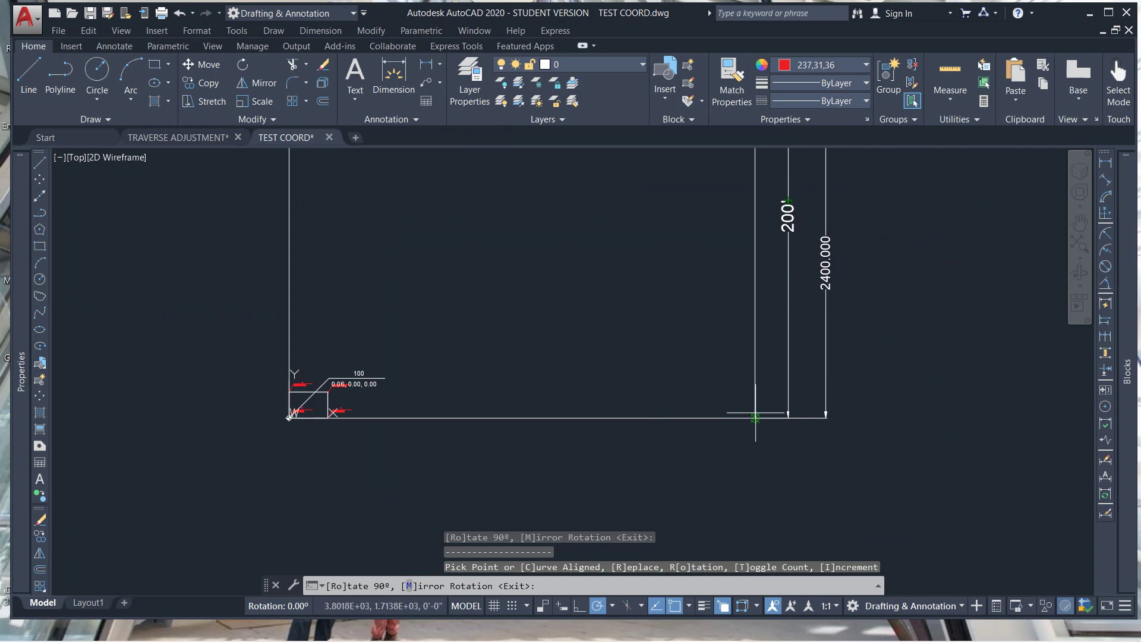
pyautogui.press('Escape')
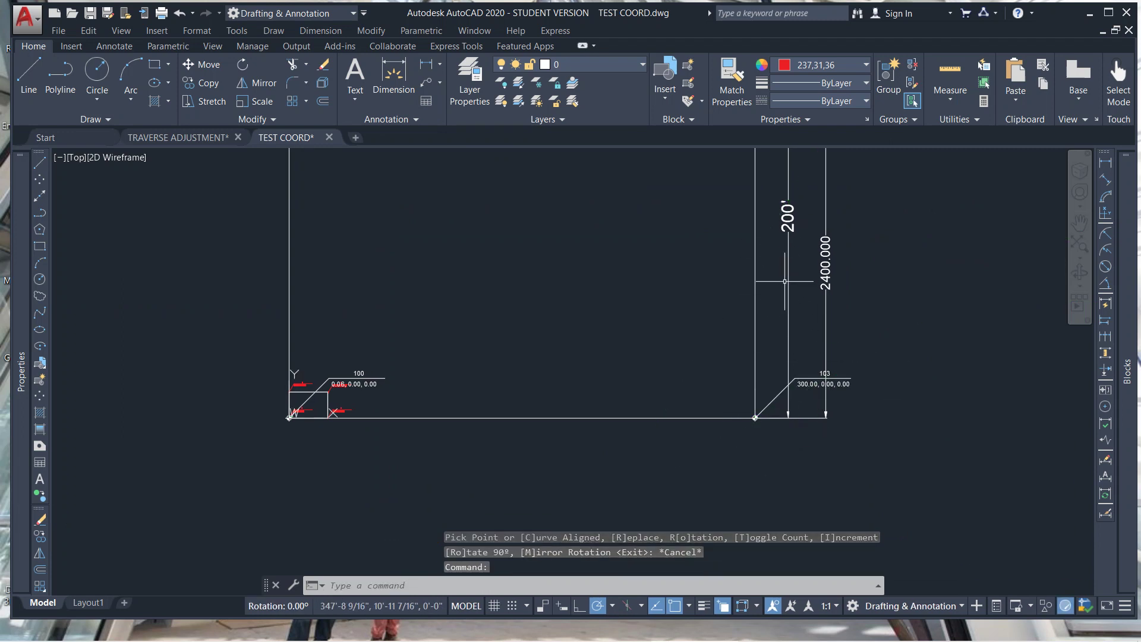
# Delete the old unnumbered ID label overlapping label 102 at the large rectangle's upper-right corner.
pyautogui.moveTo(761, 381); pyautogui.dragTo(683, 630, button='middle')
pyautogui.scroll(4, 733, 312)
pyautogui.click(776, 297)
pyautogui.click(767, 285)
pyautogui.press('Delete')
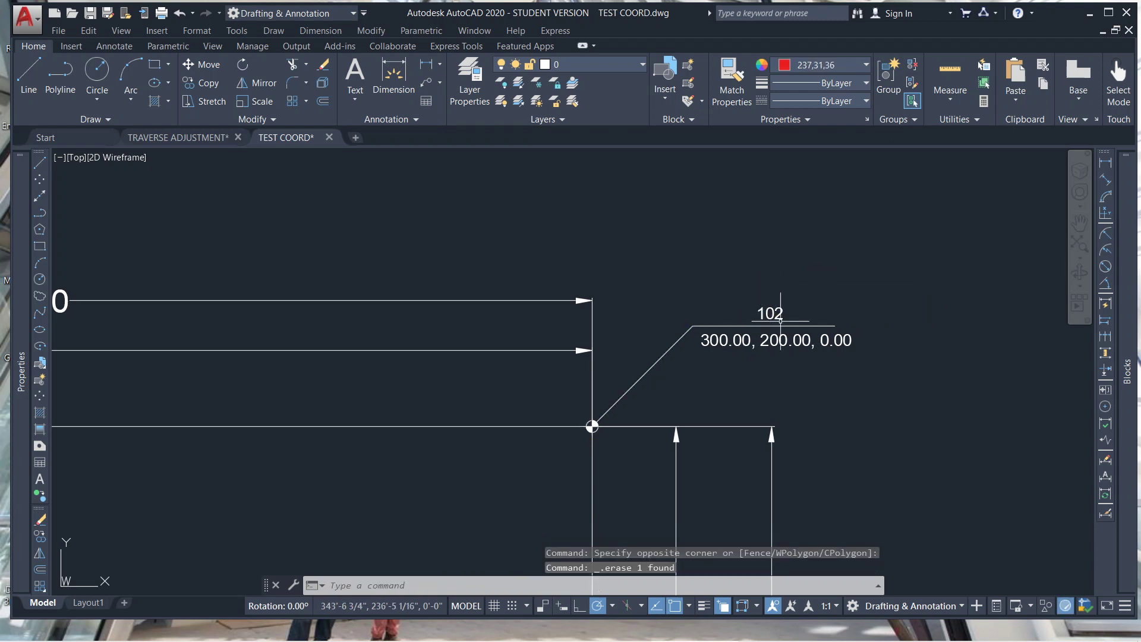
# Examine the numbered coordinate labels at the large rectangle's corners and the red labels on the small rectangle.
pyautogui.scroll(-1, 773, 321)
pyautogui.scroll(-2, 622, 366)
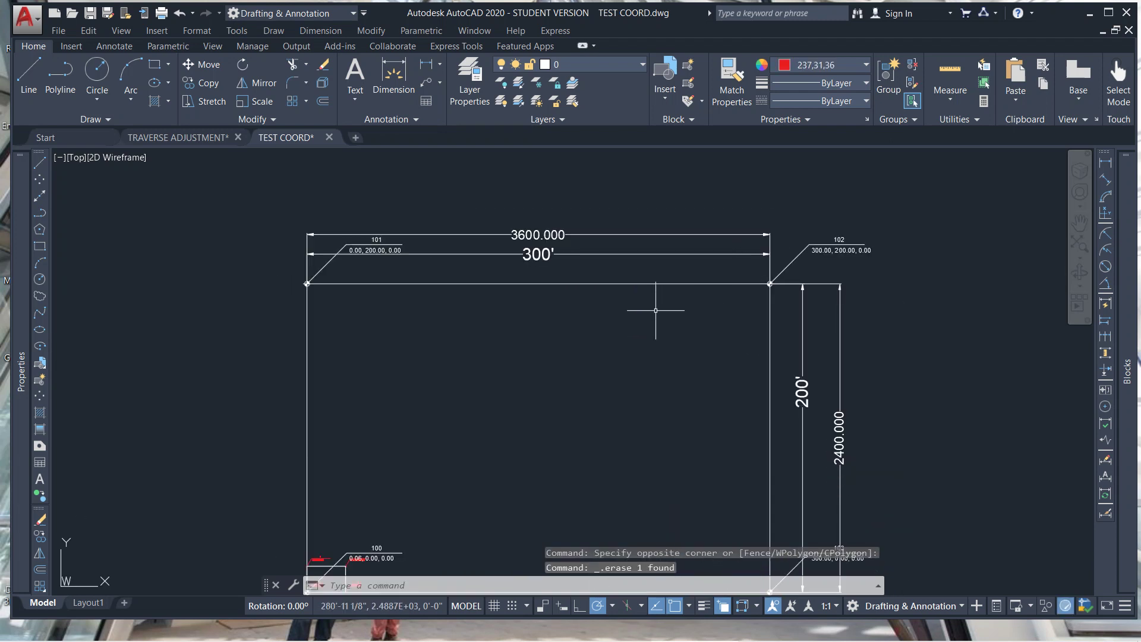
pyautogui.moveTo(427, 425); pyautogui.dragTo(413, 319, button='middle')
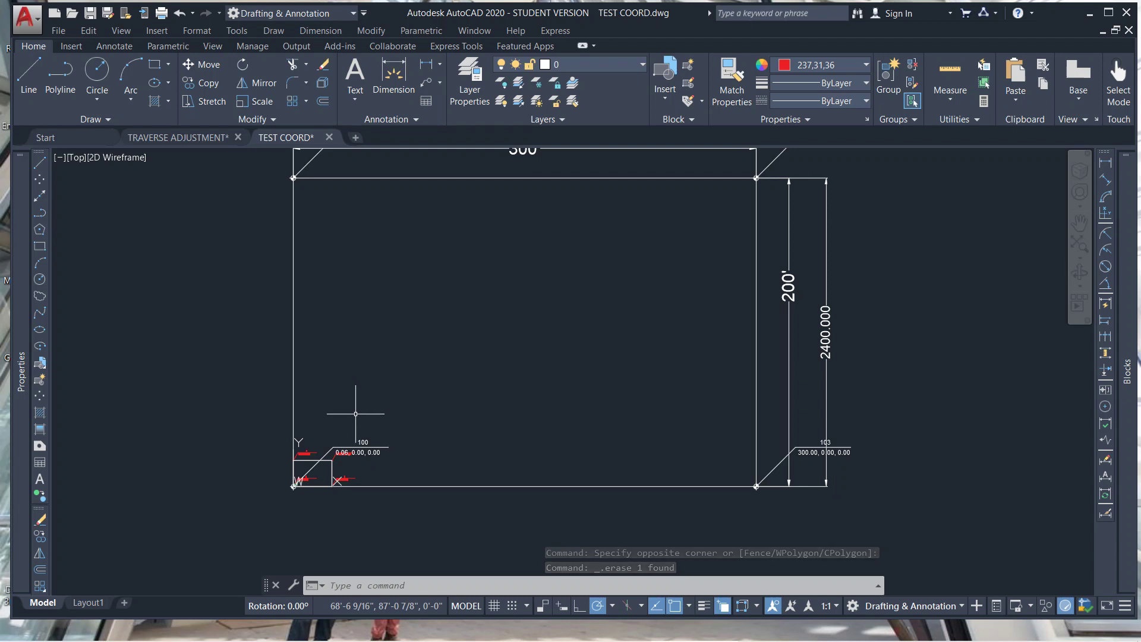
pyautogui.scroll(-2, 476, 398)
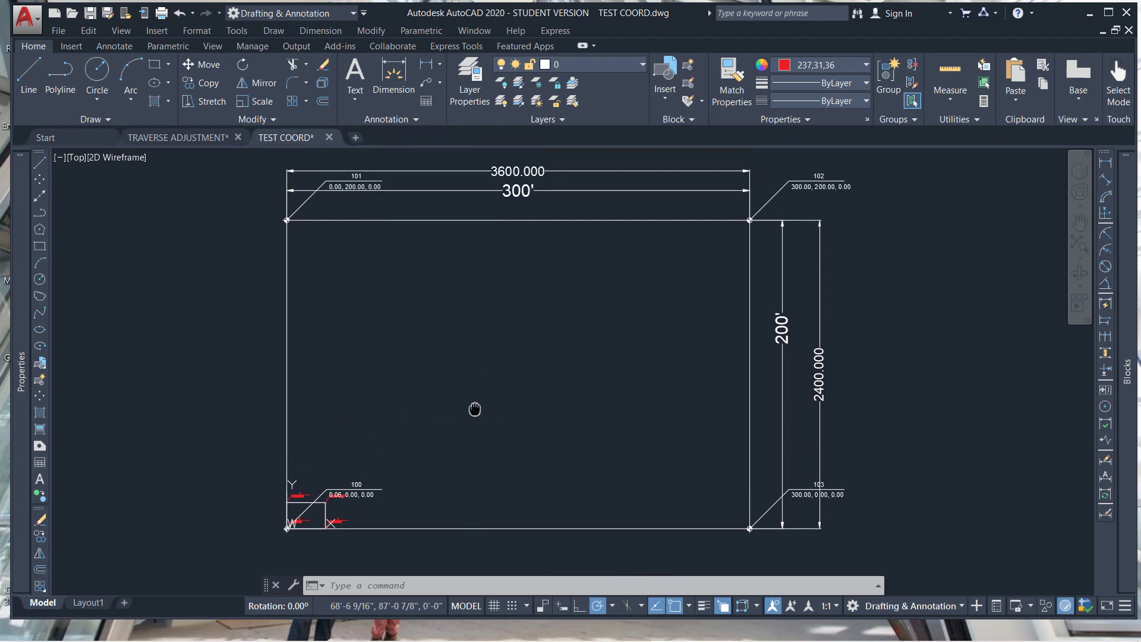
pyautogui.moveTo(480, 425); pyautogui.dragTo(451, 412, button='middle')
pyautogui.scroll(4, 376, 433)
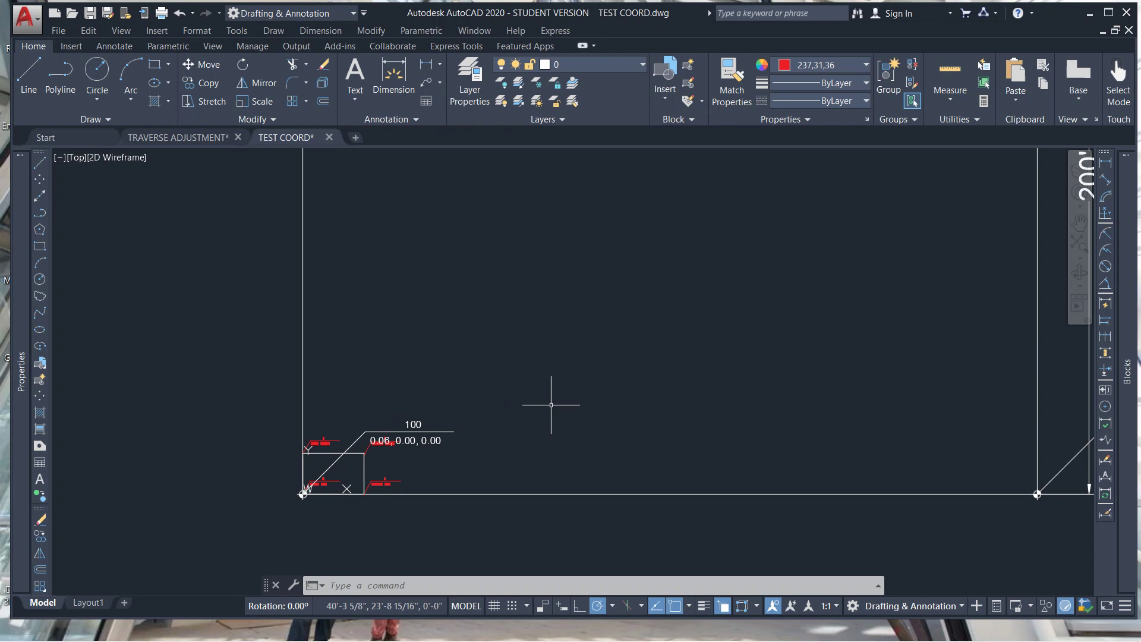
pyautogui.scroll(-2, 551, 405)
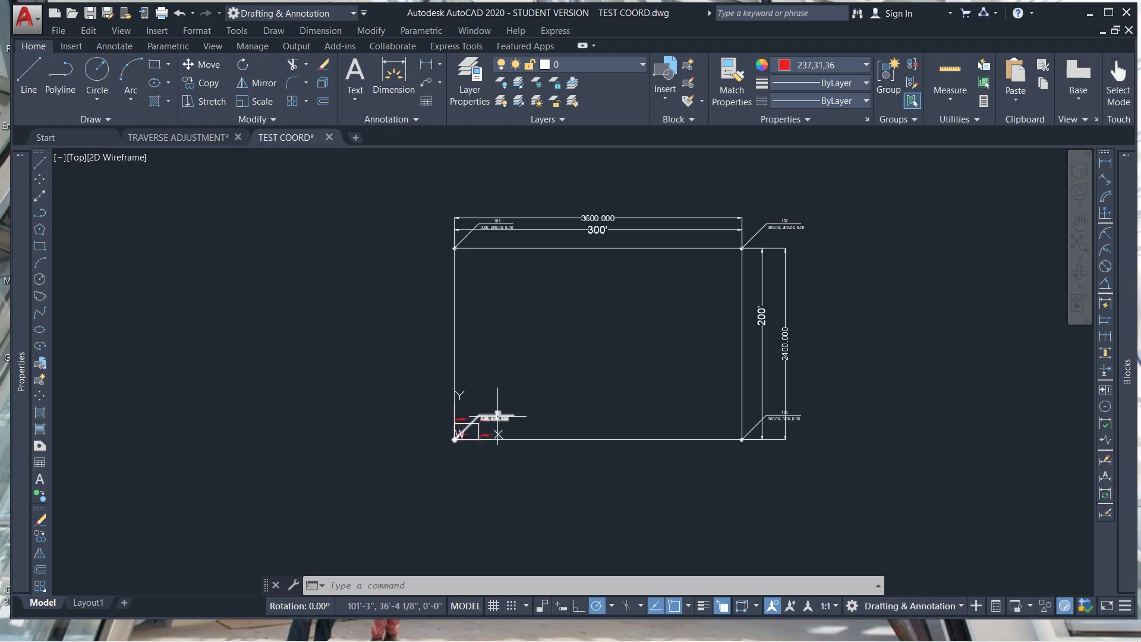
pyautogui.scroll(6, 498, 416)
pyautogui.scroll(2, 456, 388)
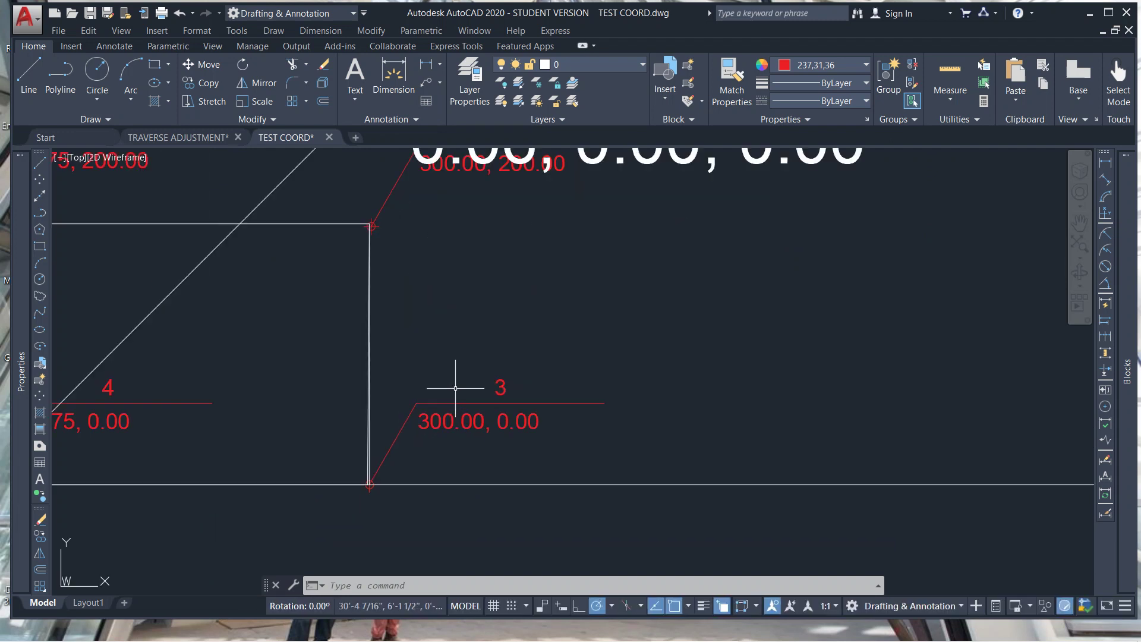
# Flip red label 3 to the other side of the small rectangle's lower-right corner.
pyautogui.click(403, 443)
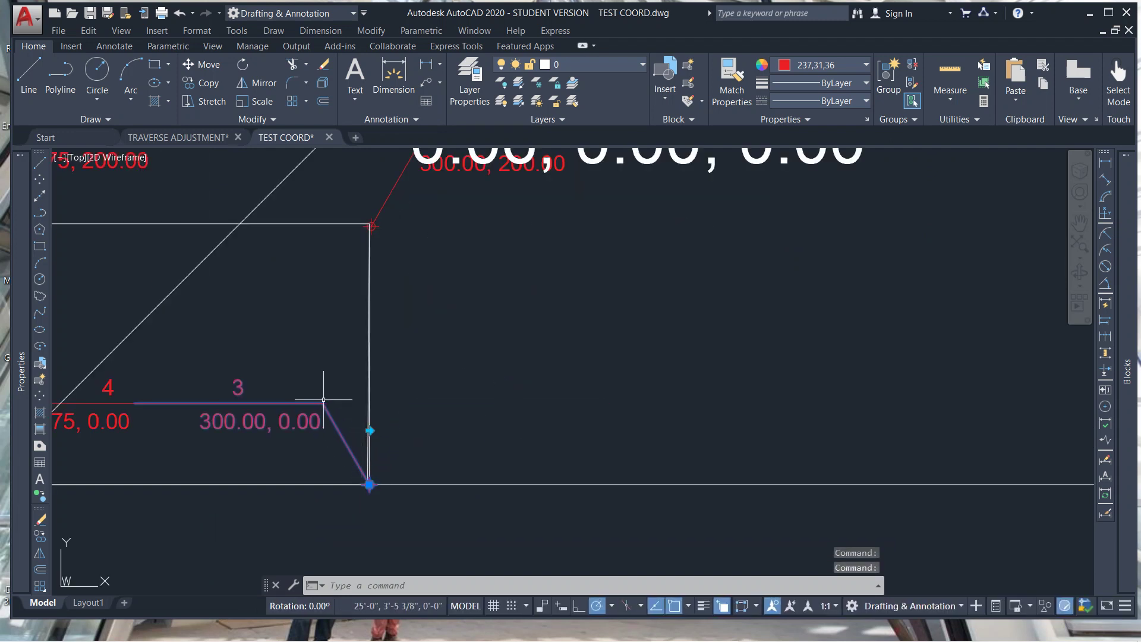
pyautogui.moveTo(445, 354); pyautogui.dragTo(519, 283, button='middle')
pyautogui.press('Escape')
pyautogui.press('Escape')
pyautogui.click(401, 321)
pyautogui.click(395, 327)
# Move label 100's text below its corner with the leader bend point, and flip the label to the outer side of the rectangle.
pyautogui.scroll(-4, 393, 331)
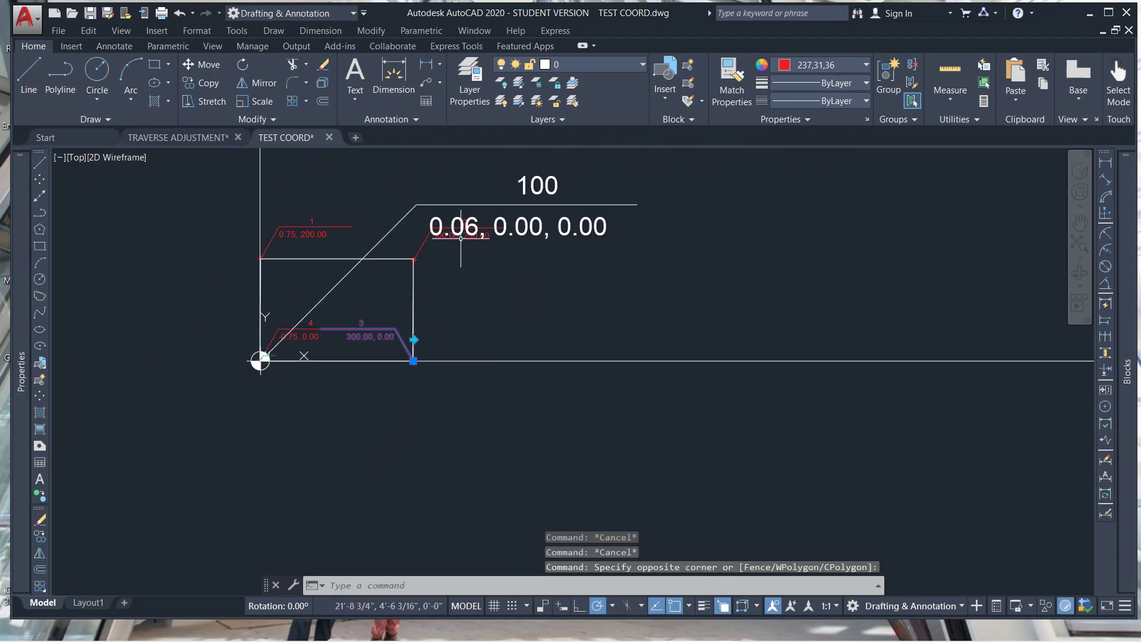
pyautogui.click(485, 198)
pyautogui.click(467, 223)
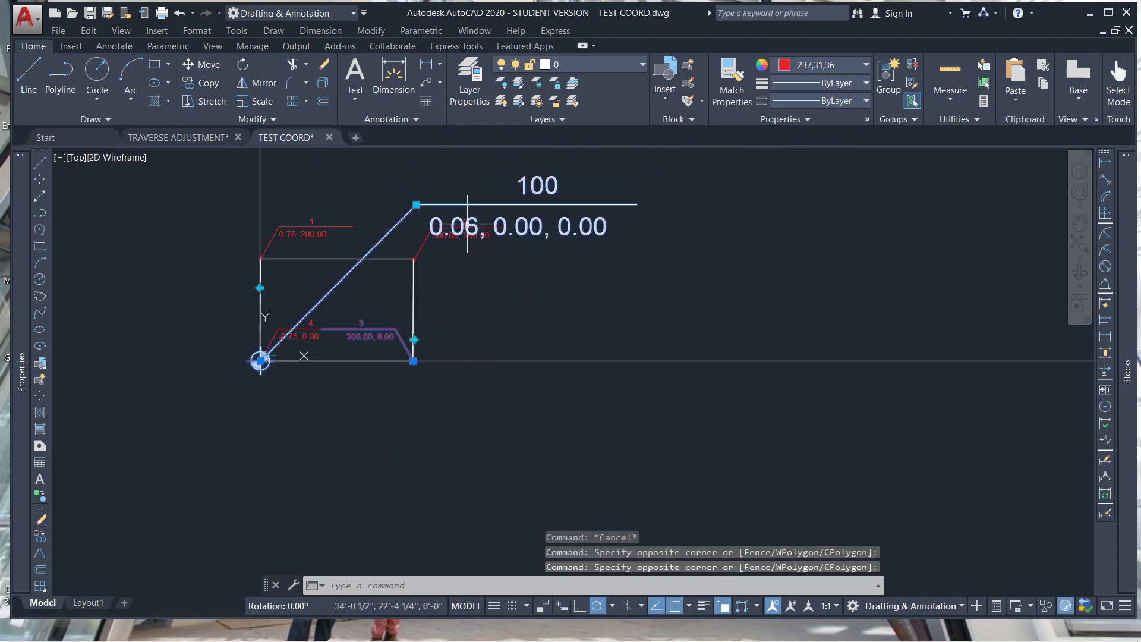
pyautogui.click(416, 204)
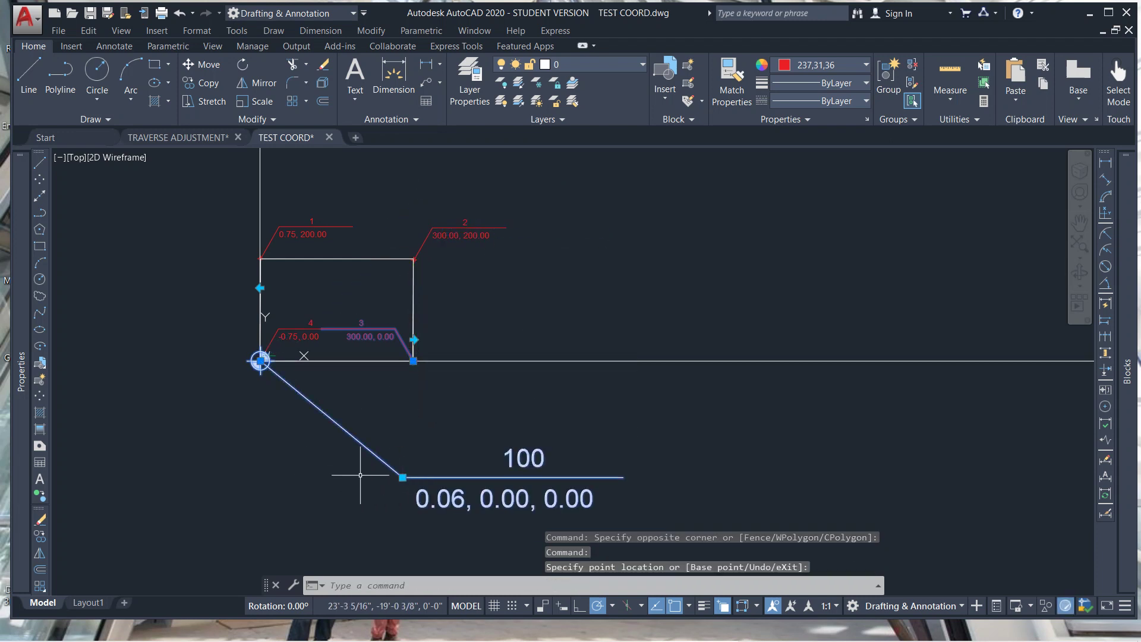
pyautogui.click(270, 291)
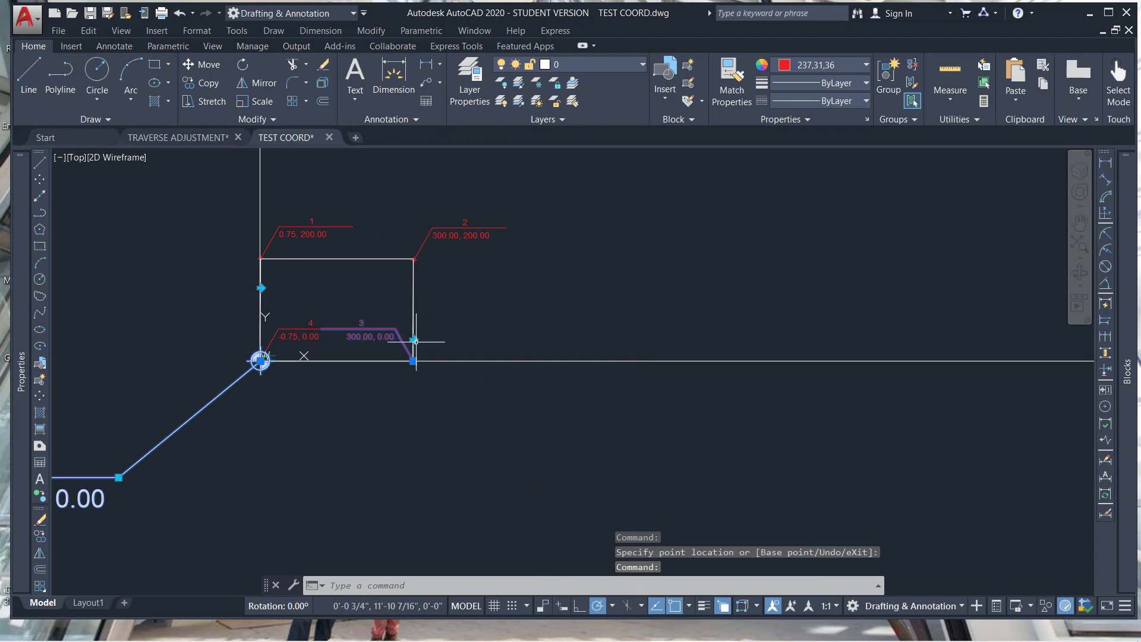
# Flip red label 3 back to the outer side of the small rectangle and clear the selection.
pyautogui.scroll(5, 420, 340)
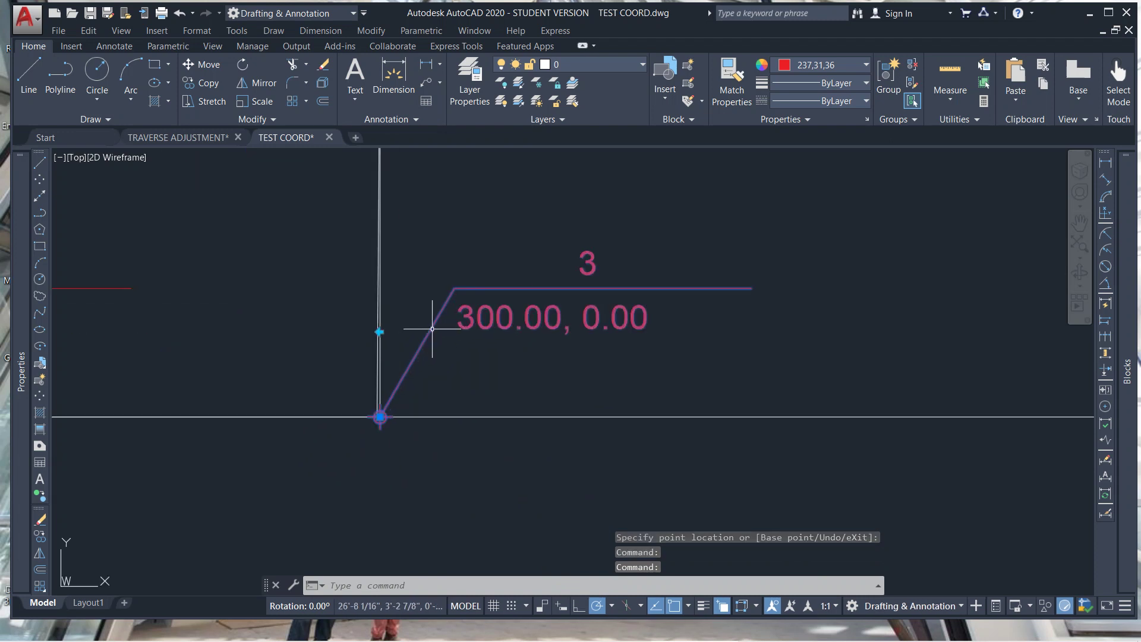
pyautogui.press('Escape')
pyautogui.press('Escape')
pyautogui.scroll(-8, 460, 318)
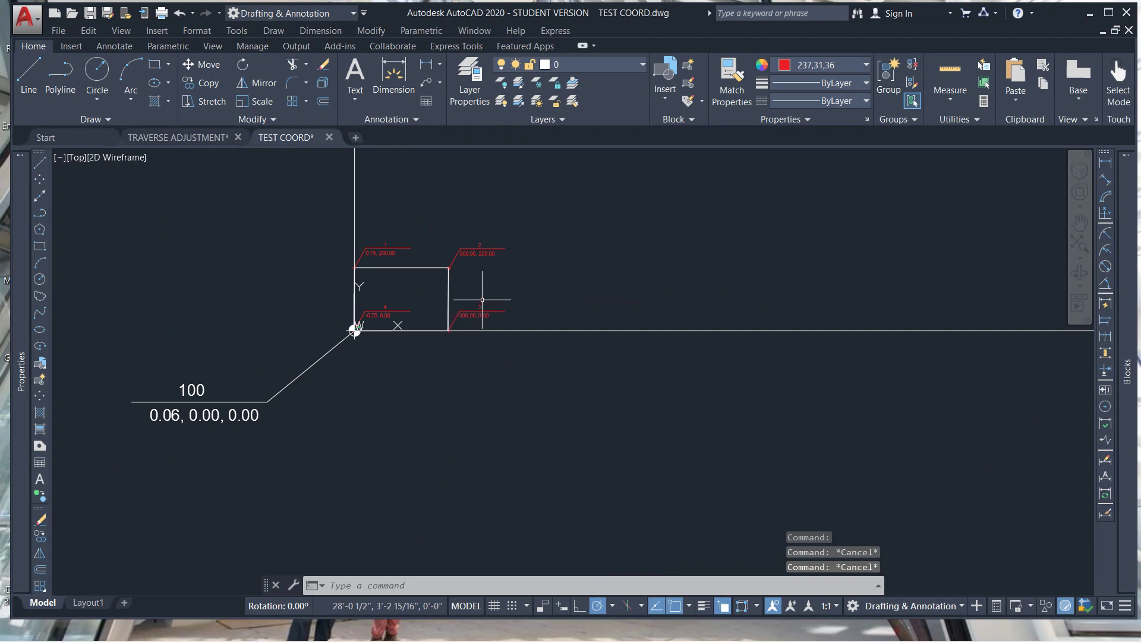
pyautogui.doubleClick(466, 317)
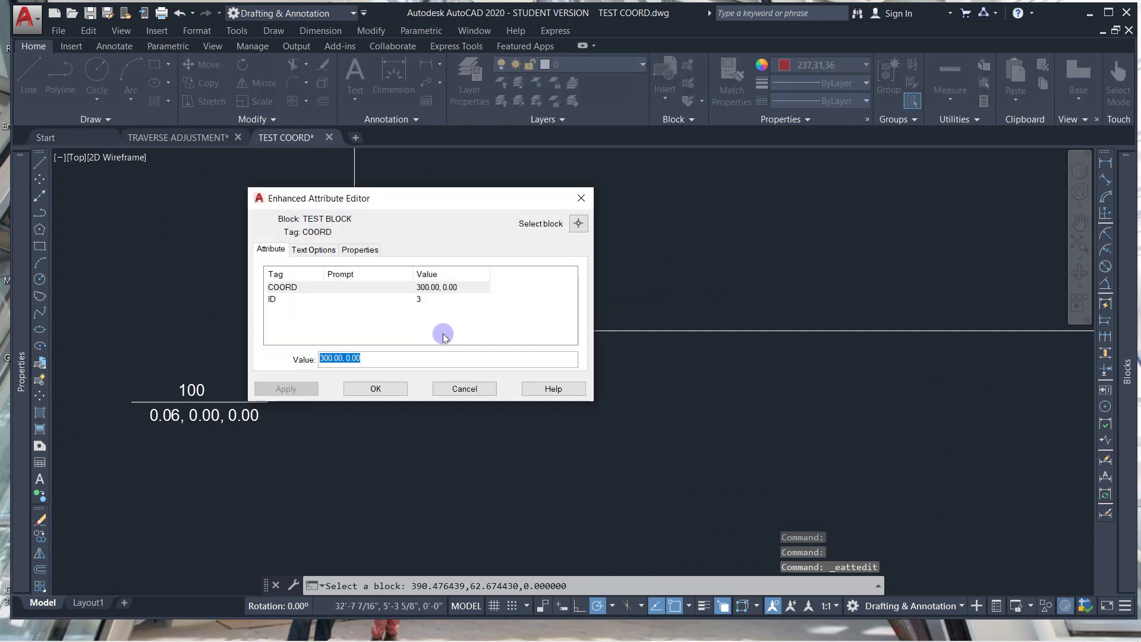
pyautogui.press('Escape')
pyautogui.press('Escape')
pyautogui.press('Escape')
# Open TEST BLOCK for editing in the Block Editor.
pyautogui.write('B')
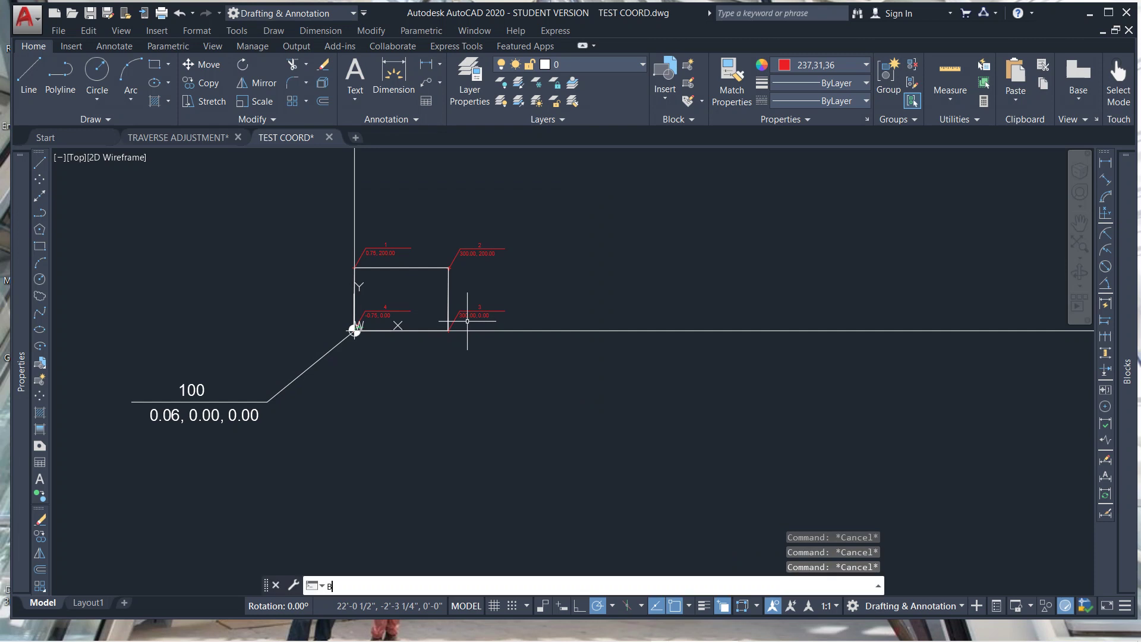
pyautogui.write('E')
pyautogui.press('Return')
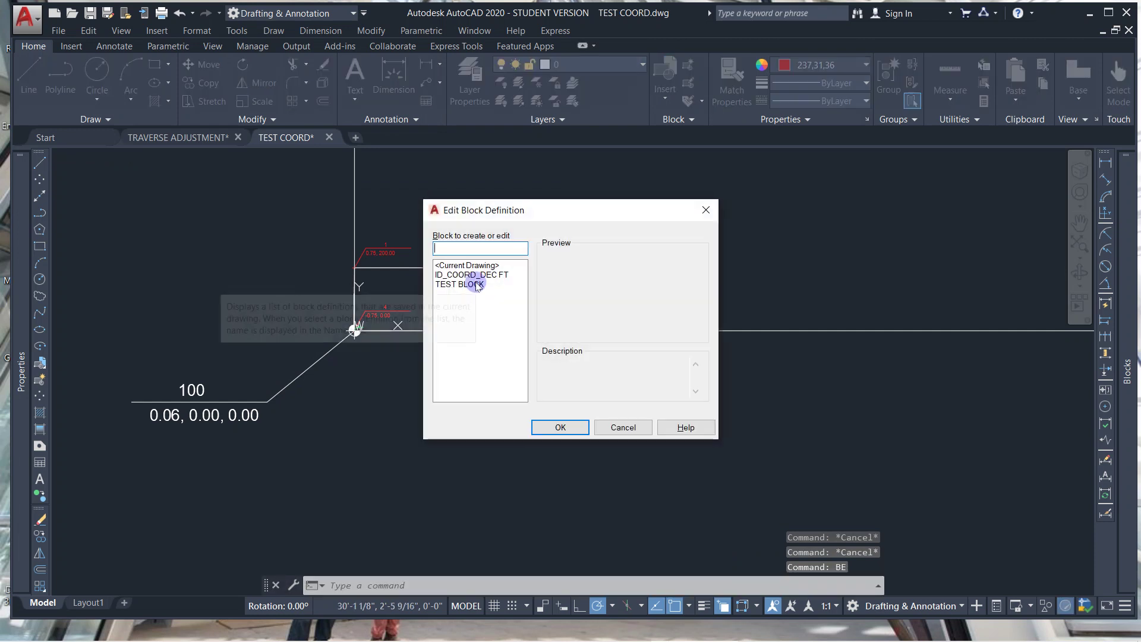
pyautogui.click(470, 285)
pyautogui.click(559, 428)
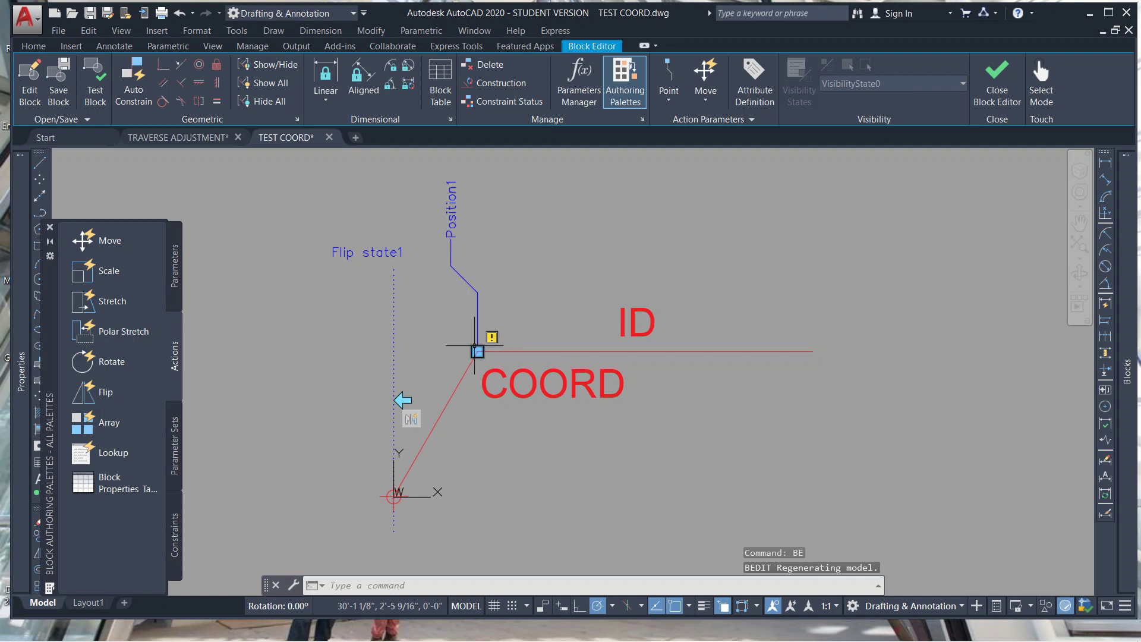
# Delete the Position1 point parameter from the block.
pyautogui.click(452, 206)
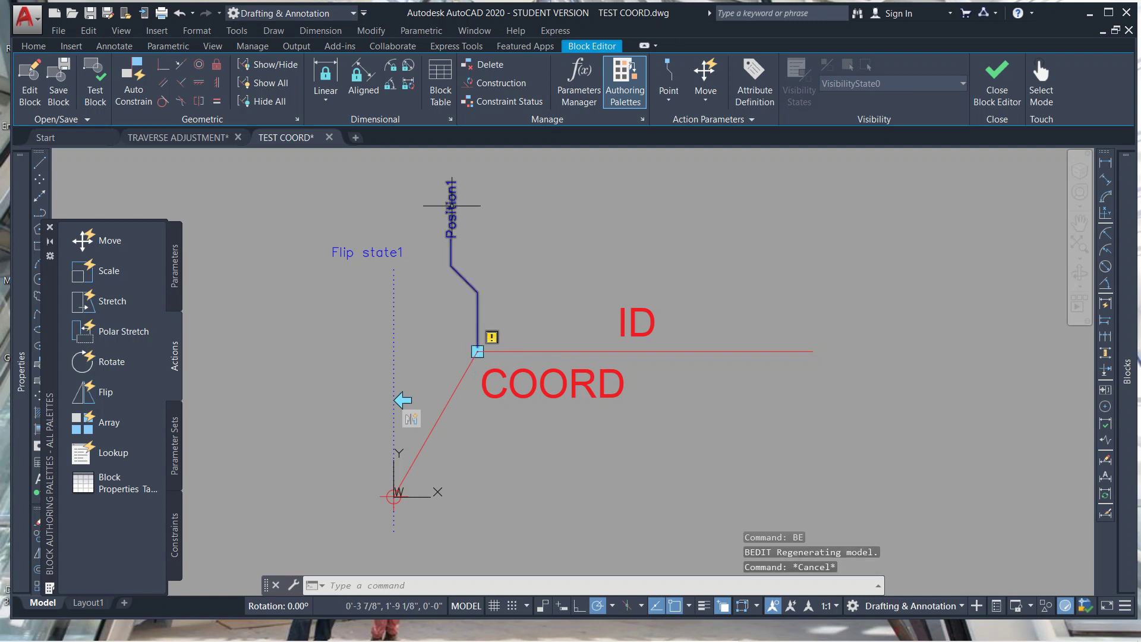
pyautogui.press('Delete')
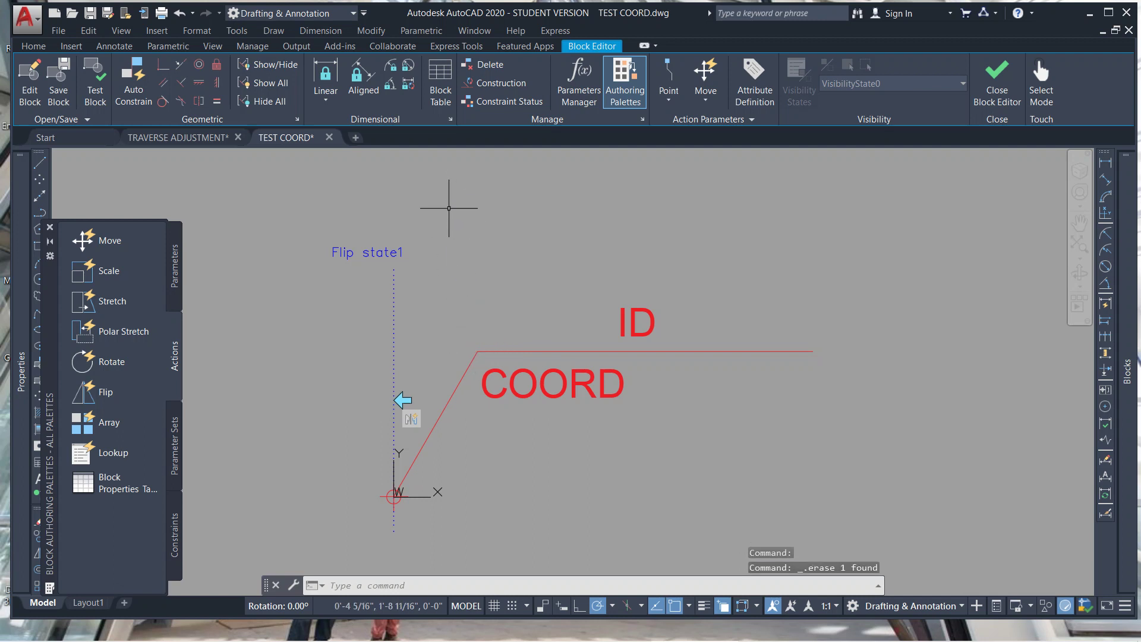
pyautogui.press('Escape')
pyautogui.press('Escape')
# Add a point parameter at the leader's bend, with its label above the bend.
pyautogui.click(175, 268)
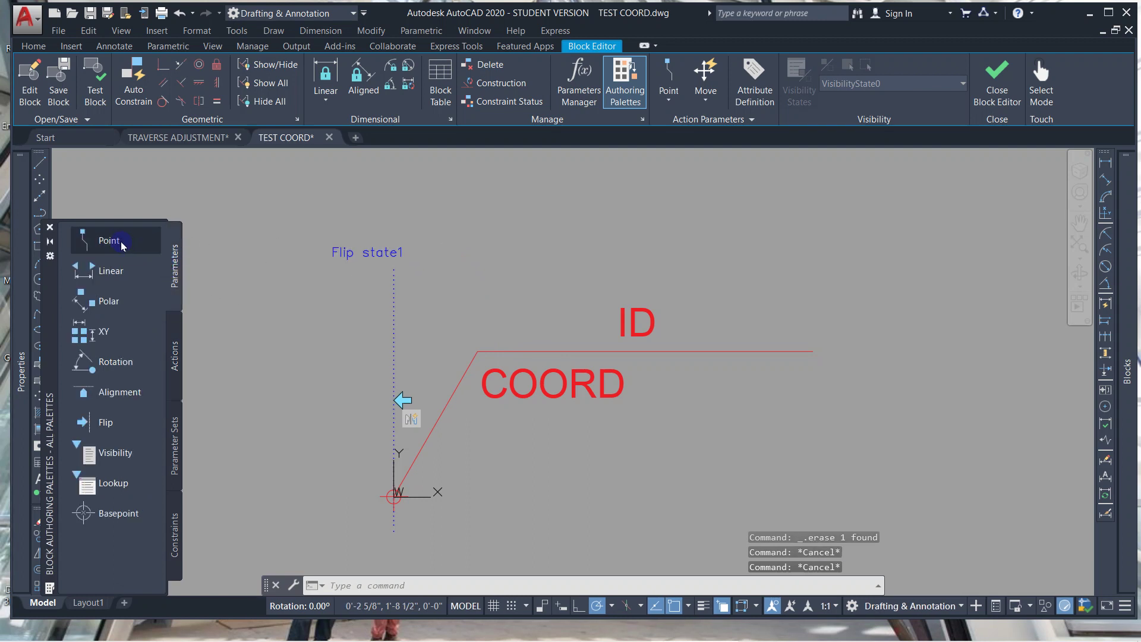
pyautogui.click(108, 240)
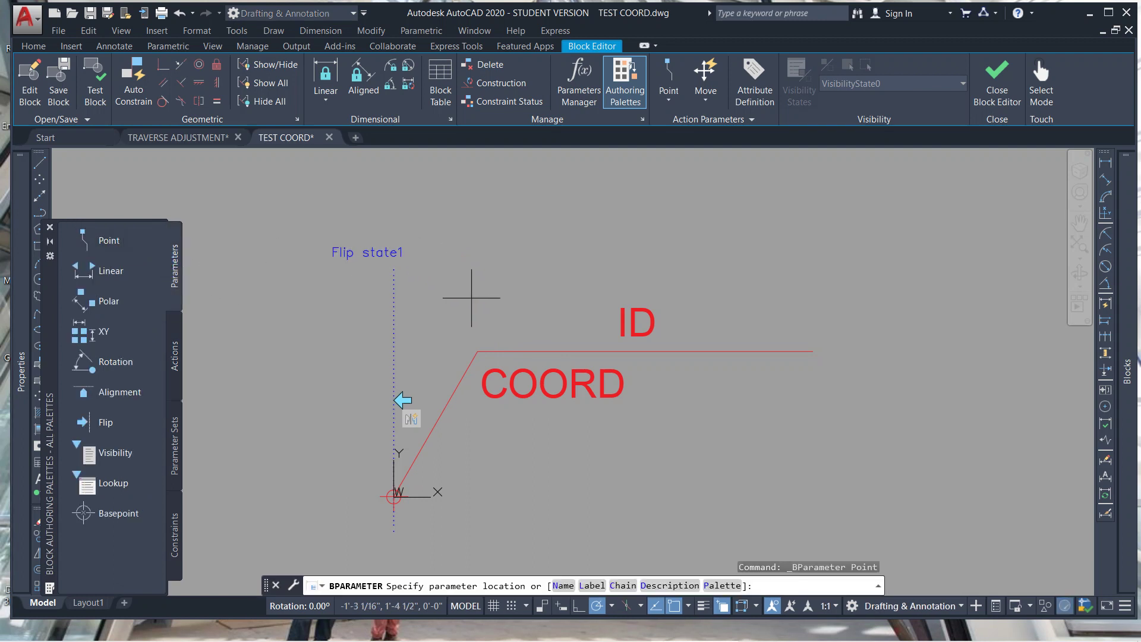
pyautogui.click(477, 351)
pyautogui.click(462, 252)
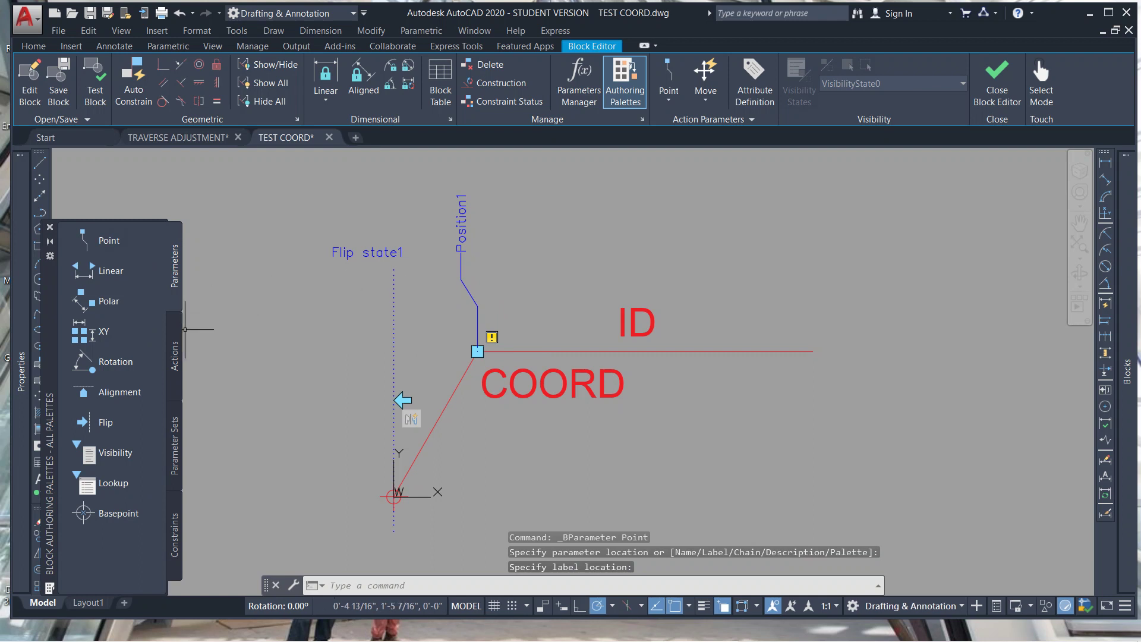
# Assign a Stretch action to Position1, framing the leader bend and both attributes and including the leader, landing line, ID and COORD.
pyautogui.click(180, 355)
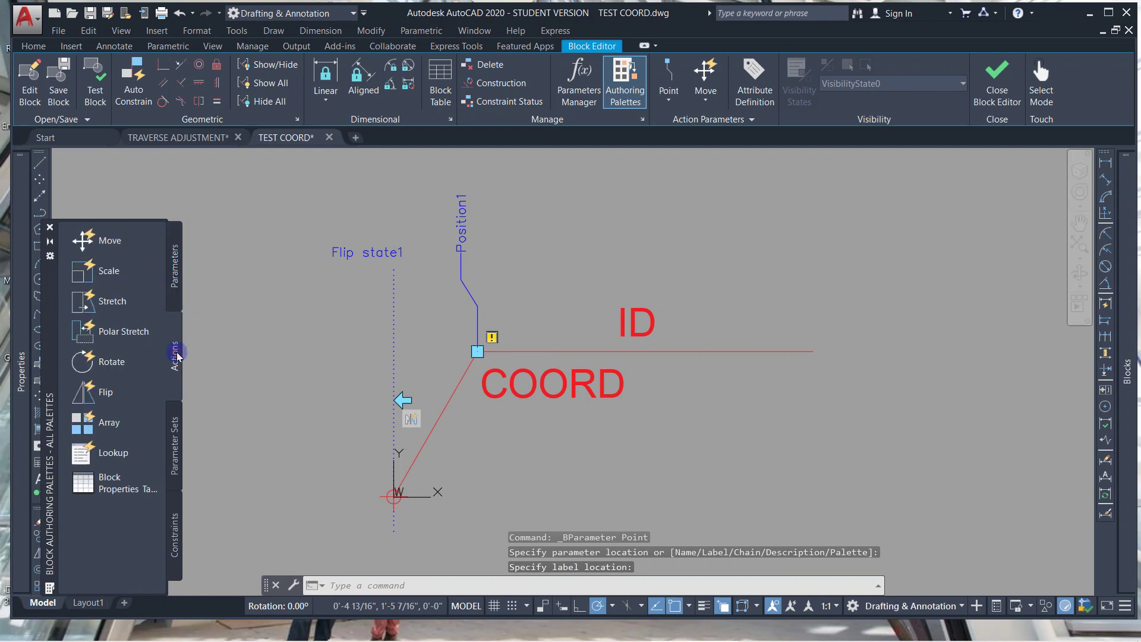
pyautogui.click(112, 301)
pyautogui.click(462, 229)
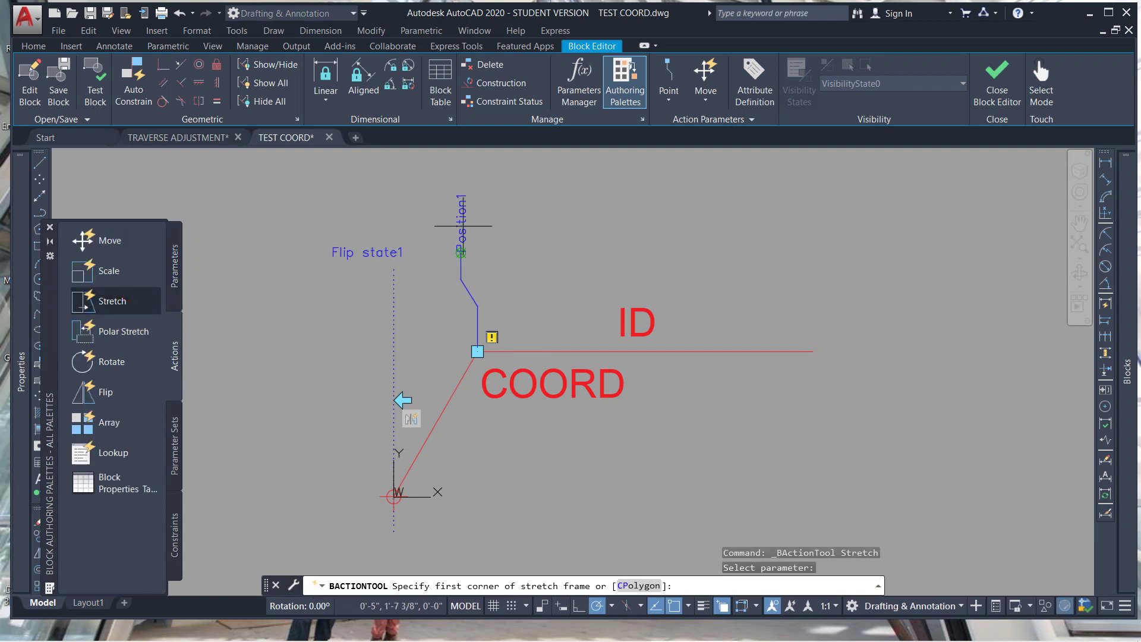
pyautogui.click(415, 182)
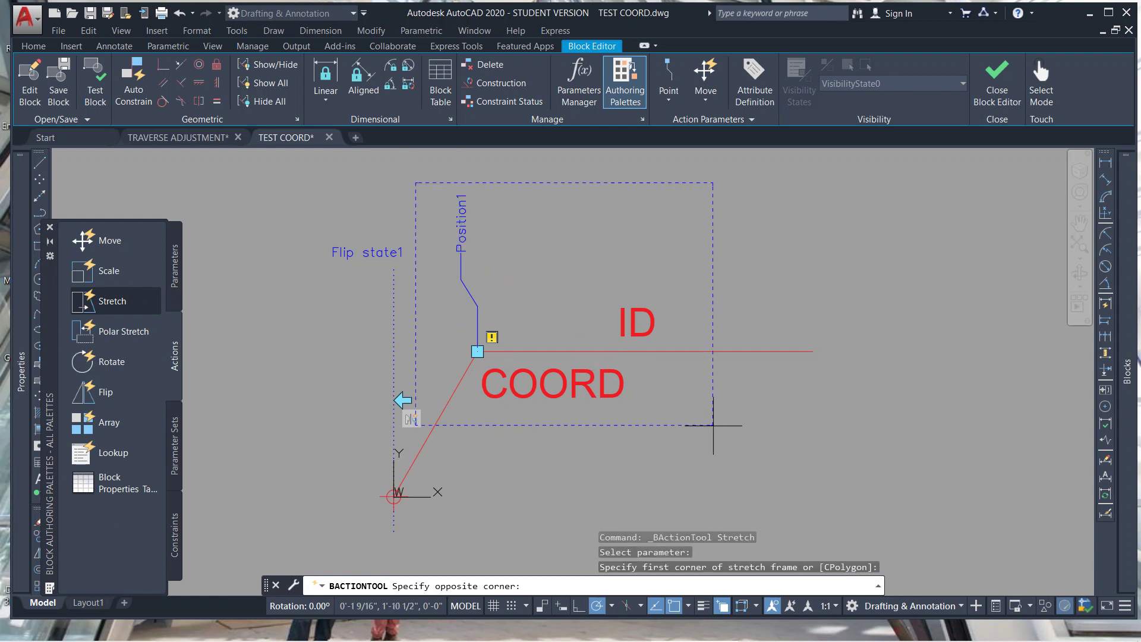
pyautogui.click(857, 453)
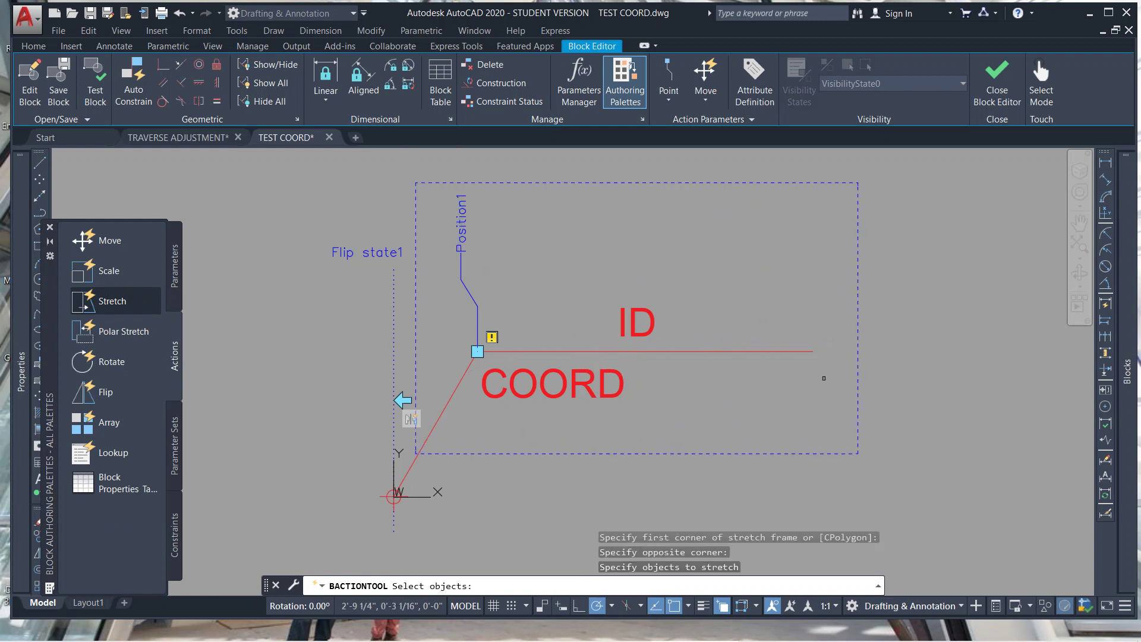
pyautogui.click(837, 203)
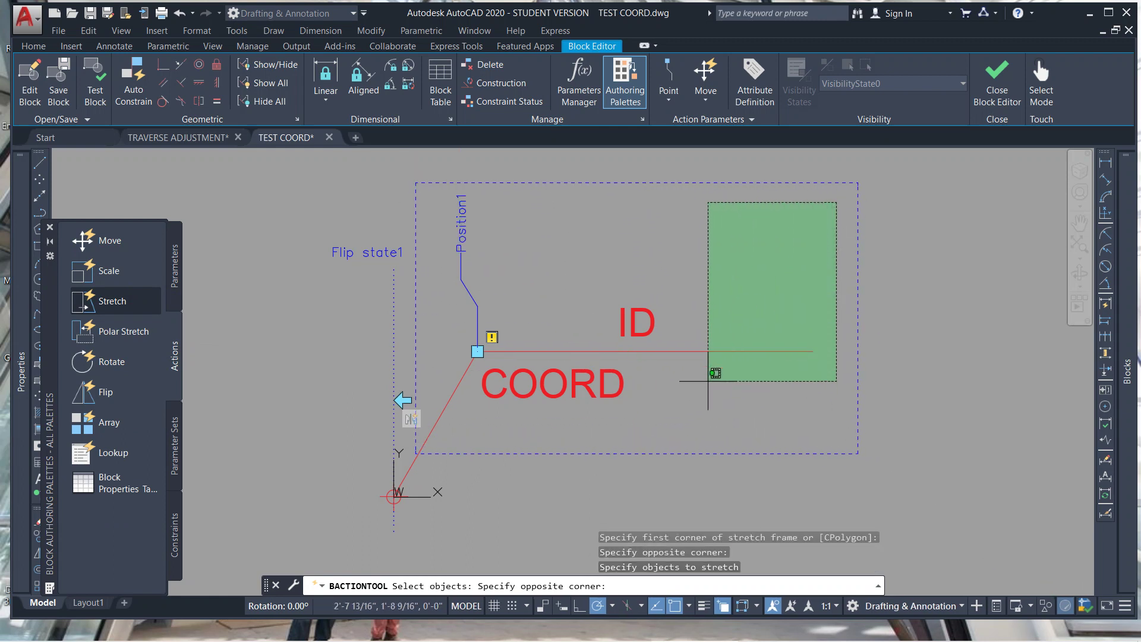
pyautogui.click(448, 436)
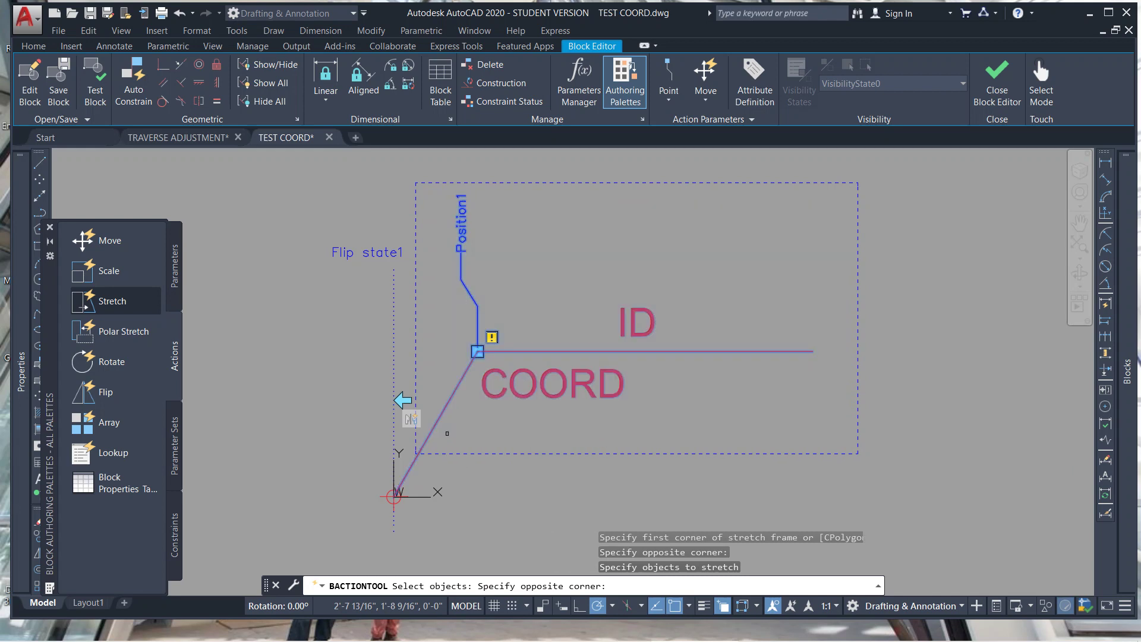
pyautogui.press('Return')
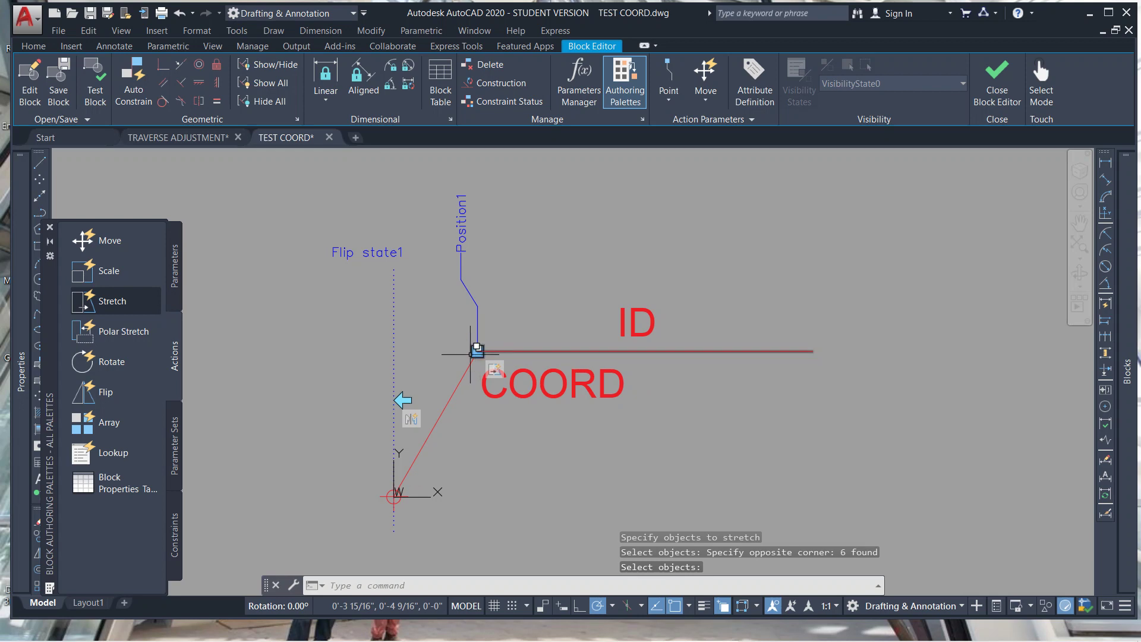
# Close the Block Editor and save the changes to TEST BLOCK.
pyautogui.rightClick(800, 396)
pyautogui.click(864, 96)
pyautogui.click(537, 309)
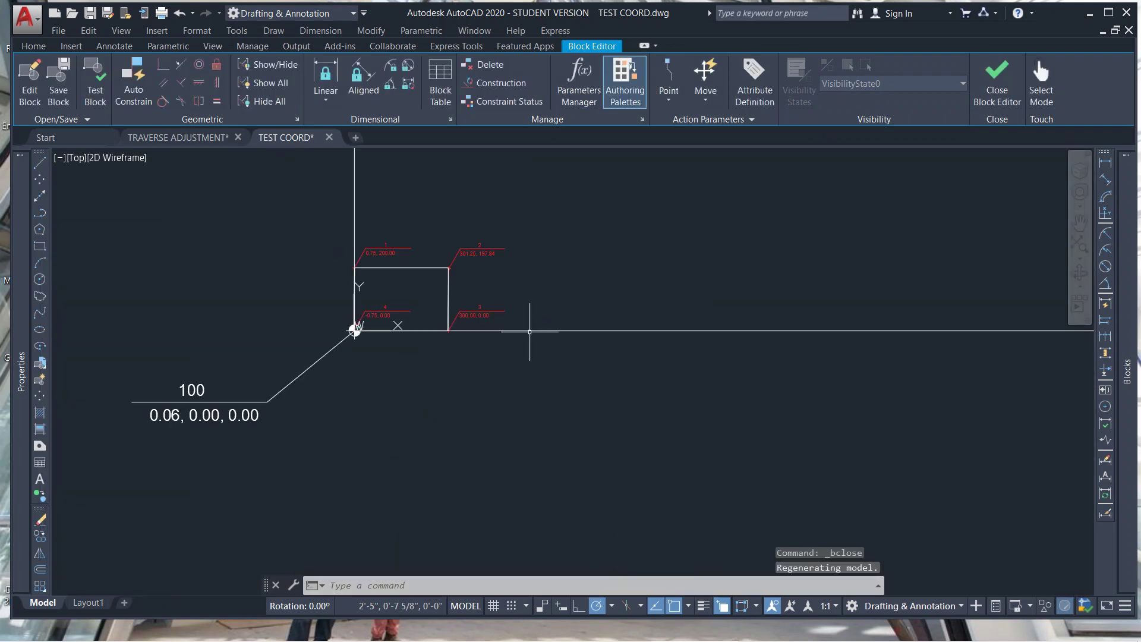
# Insert TEST BLOCK in the empty area outside the small rectangle's right edge, accepting the default attribute values.
pyautogui.write('i')
pyautogui.press('Return')
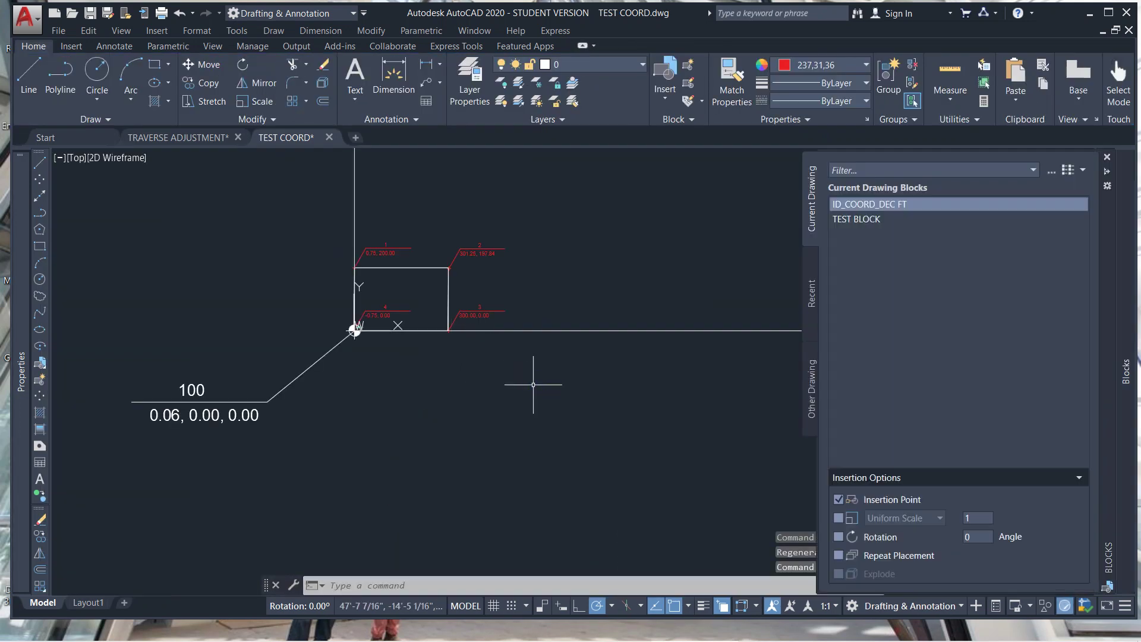
pyautogui.click(862, 219)
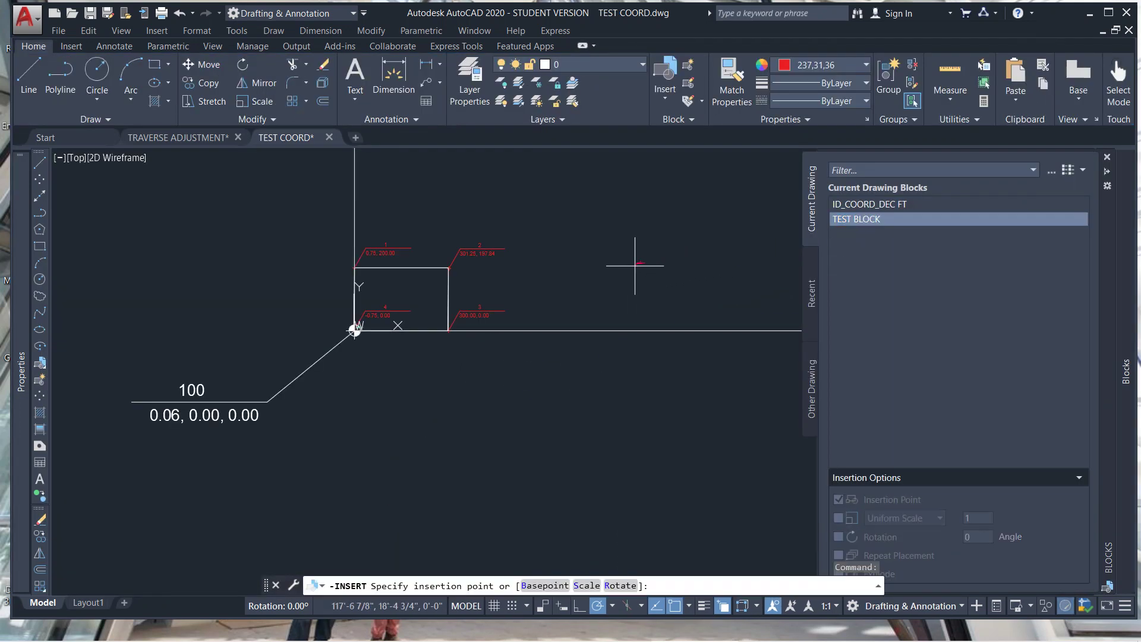
pyautogui.click(637, 262)
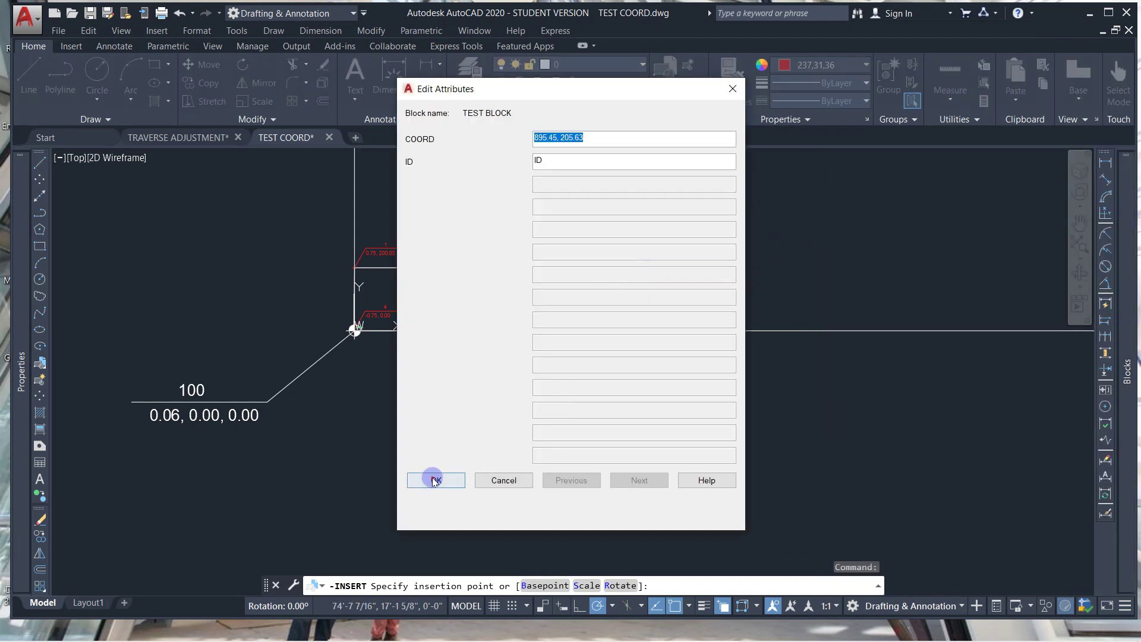
pyautogui.click(436, 481)
# Test the inserted block by stretching its leader bend straight down below the base point and flipping the label to the opposite side.
pyautogui.scroll(5, 630, 275)
pyautogui.click(668, 224)
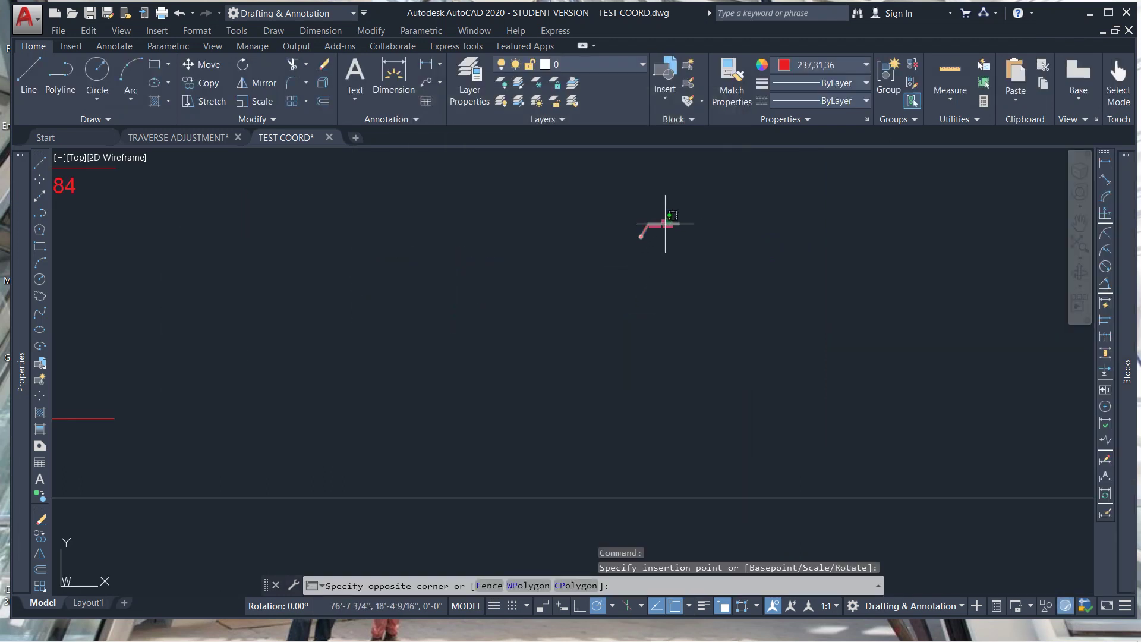
pyautogui.click(658, 227)
pyautogui.scroll(3, 648, 222)
pyautogui.click(635, 221)
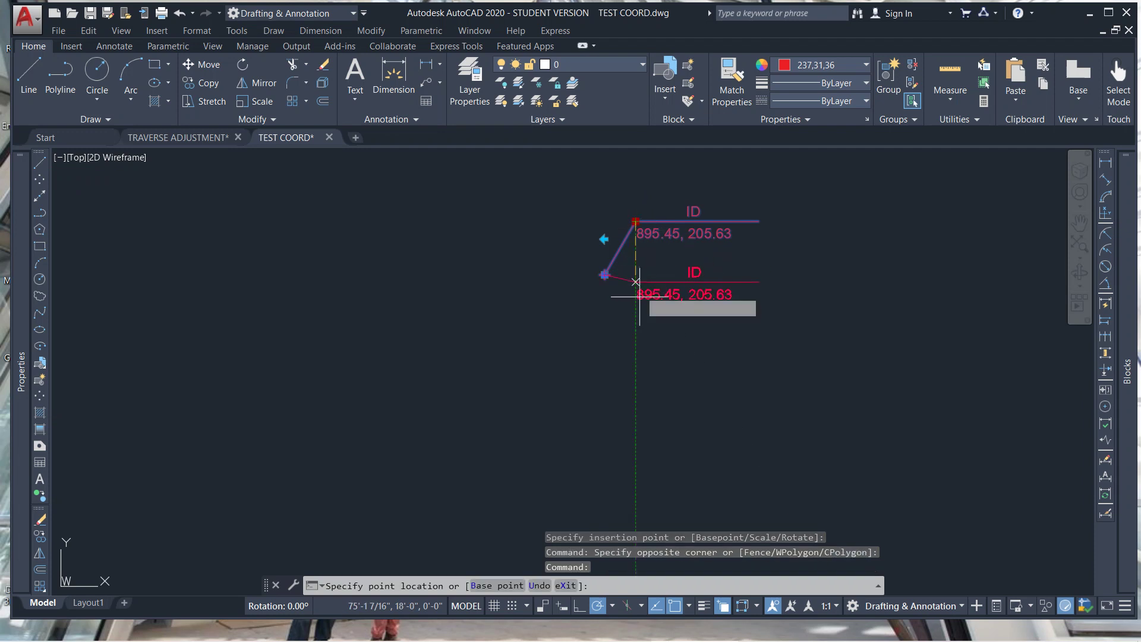
pyautogui.click(636, 337)
pyautogui.click(604, 239)
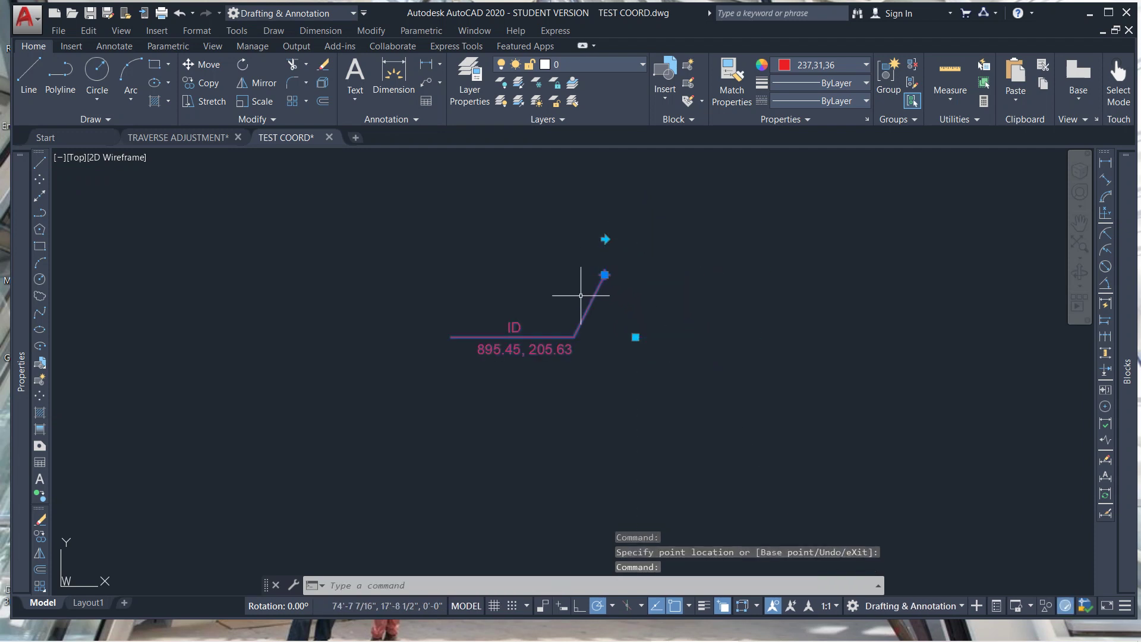
pyautogui.click(635, 337)
pyautogui.press('Escape')
pyautogui.press('Escape')
pyautogui.press('Escape')
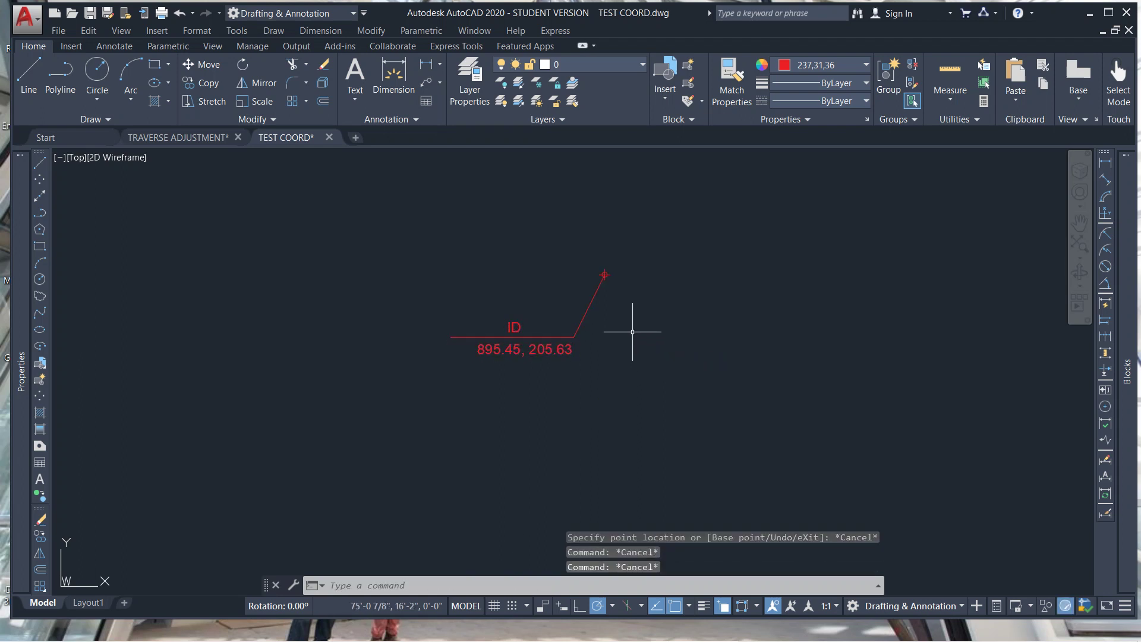
# Undo the flip, the stretch, the block insertion and the Block Editor closing to resume editing TEST BLOCK.
pyautogui.hotkey('ctrl', 'z')
pyautogui.hotkey('ctrl', 'z')
pyautogui.hotkey('ctrl', 'z')
pyautogui.hotkey('ctrl', 'z')
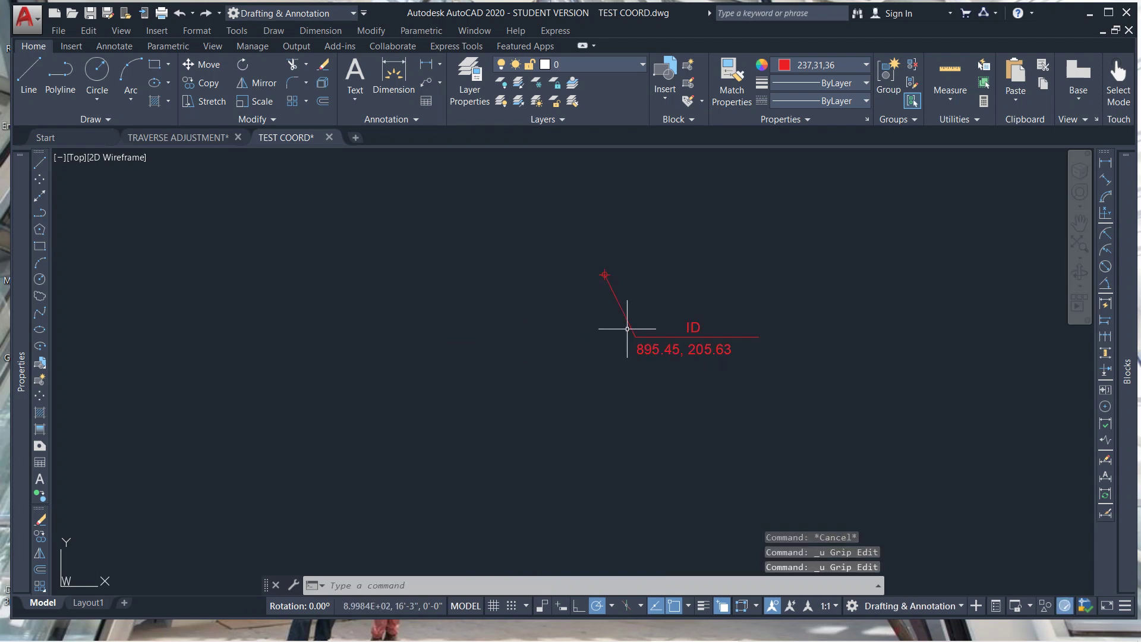
pyautogui.hotkey('ctrl', 'z')
pyautogui.hotkey('ctrl', 'z')
pyautogui.hotkey('ctrl', 'z')
pyautogui.hotkey('ctrl', 'z')
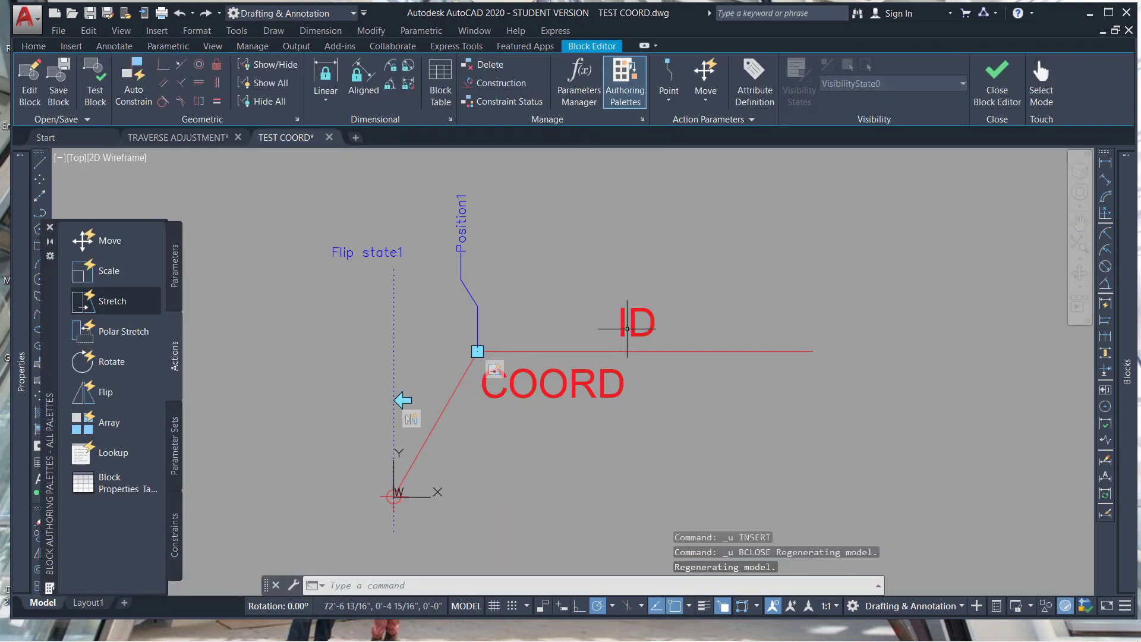
# Erase the Flip state1 parameter from the block definition.
pyautogui.hotkey('ctrl', 'y')
pyautogui.hotkey('ctrl', 'z')
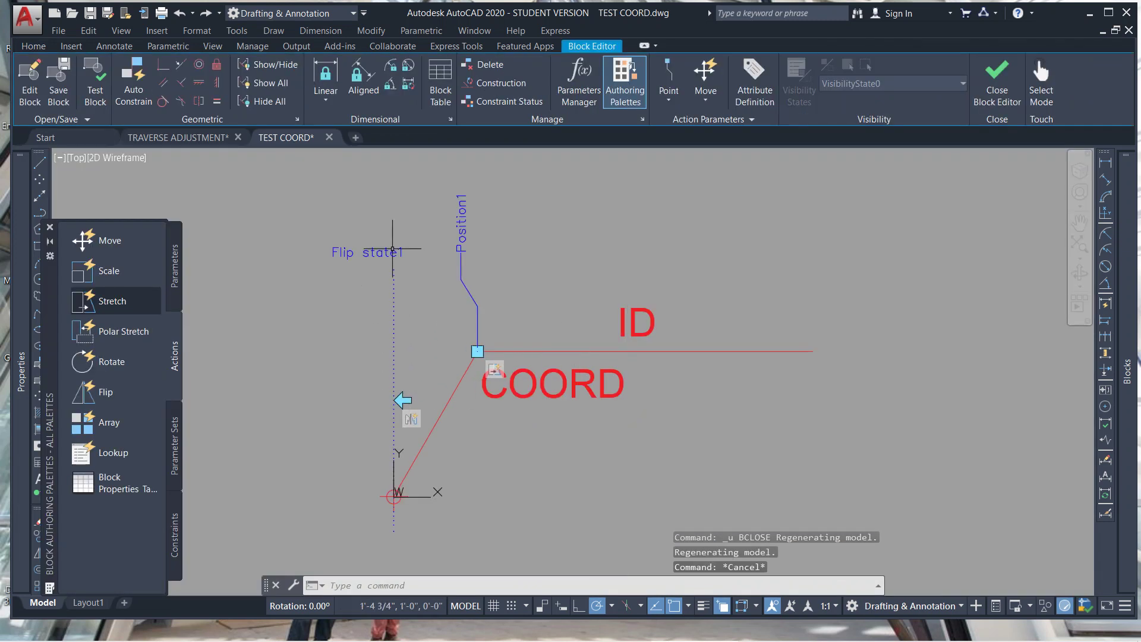
pyautogui.press('Delete')
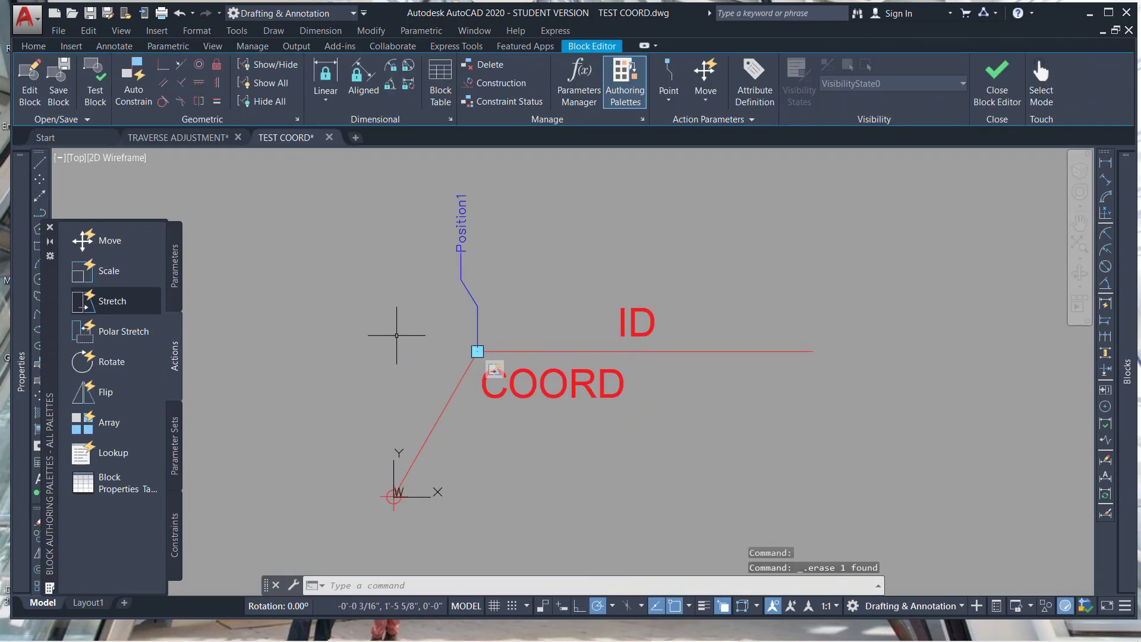
# Add a point parameter at the leader's base point, with its label above that point.
pyautogui.click(175, 260)
pyautogui.click(145, 237)
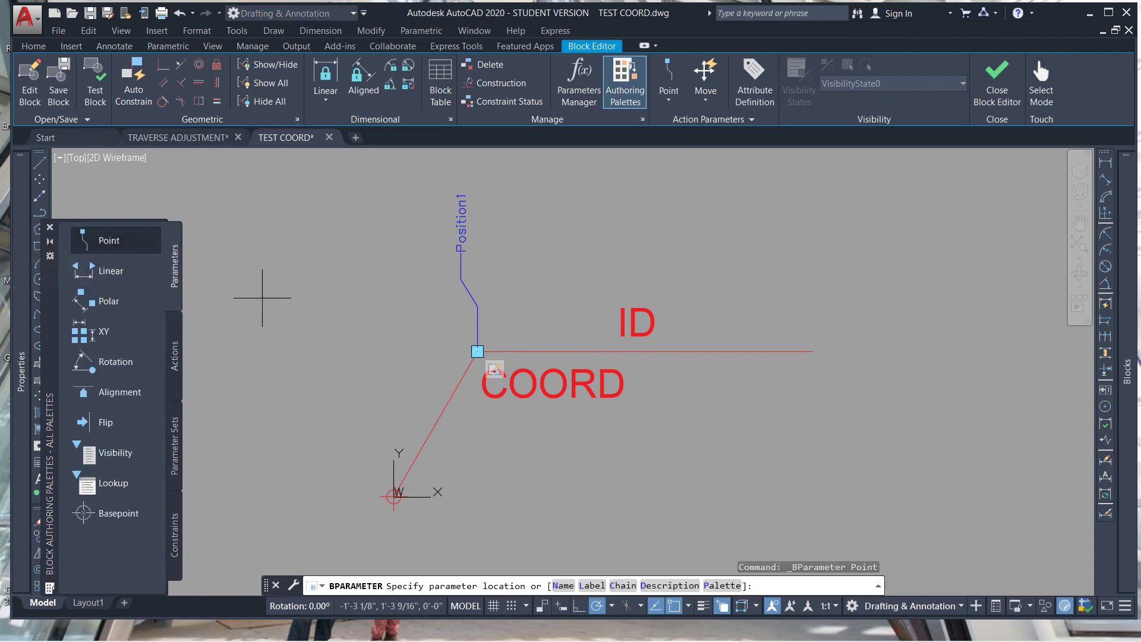
pyautogui.click(394, 497)
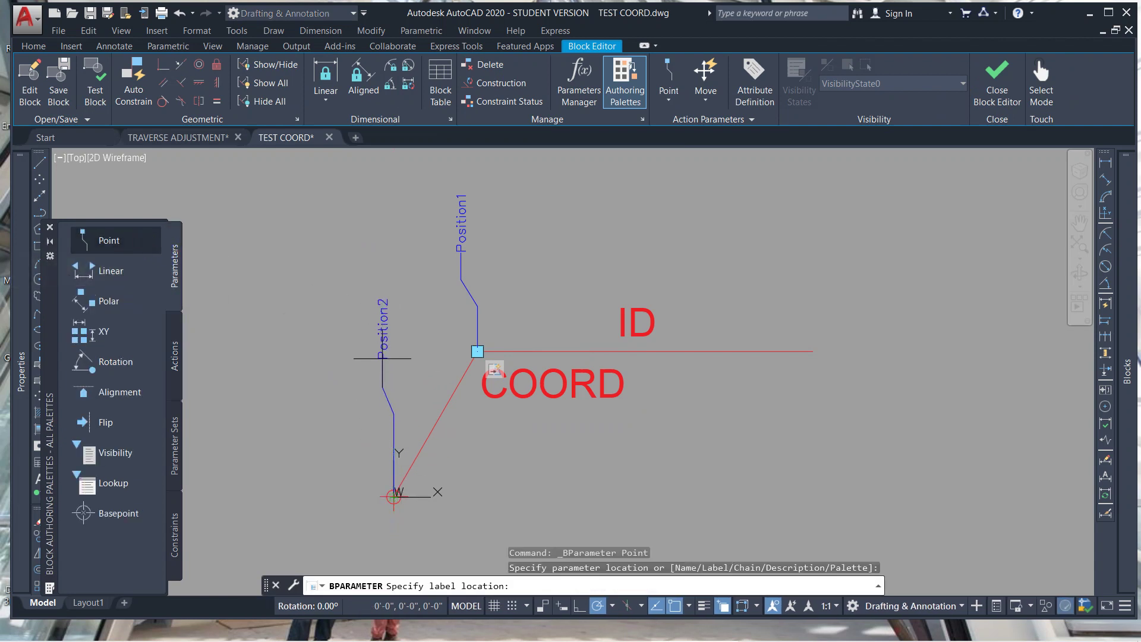
pyautogui.press('Escape')
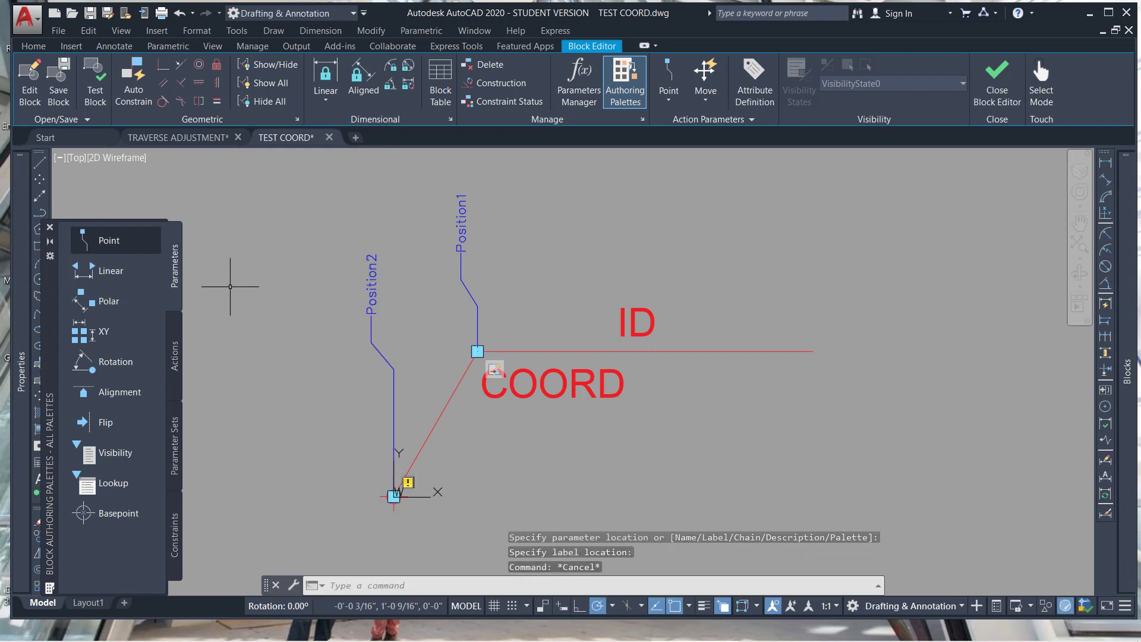
# Try to assign a Flip action to the Position2 point parameter.
pyautogui.click(174, 357)
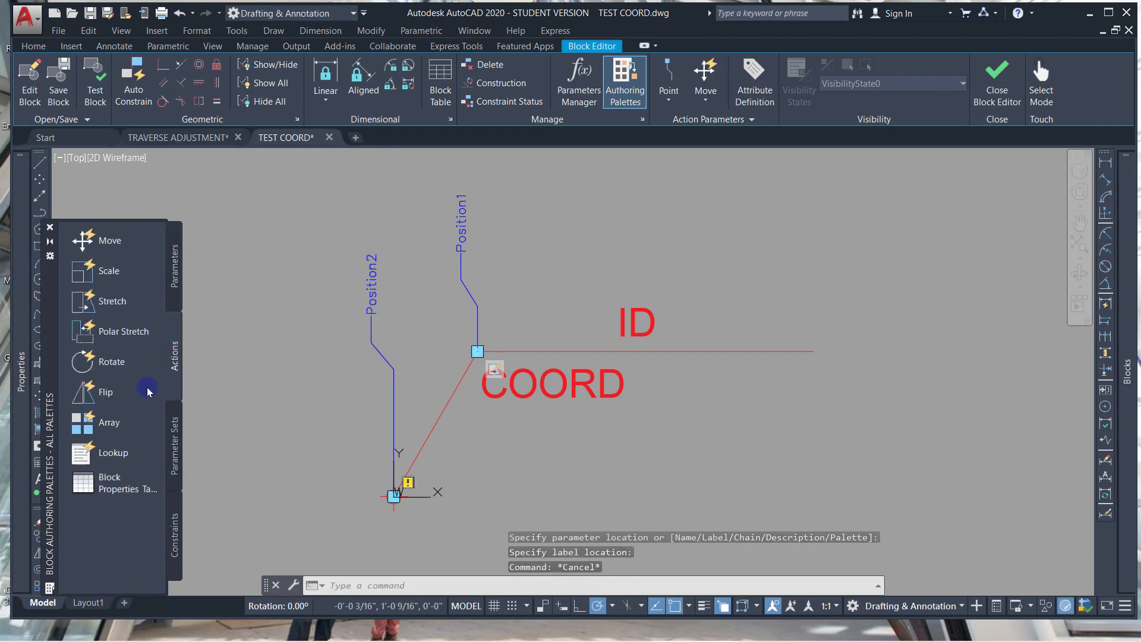
pyautogui.click(105, 392)
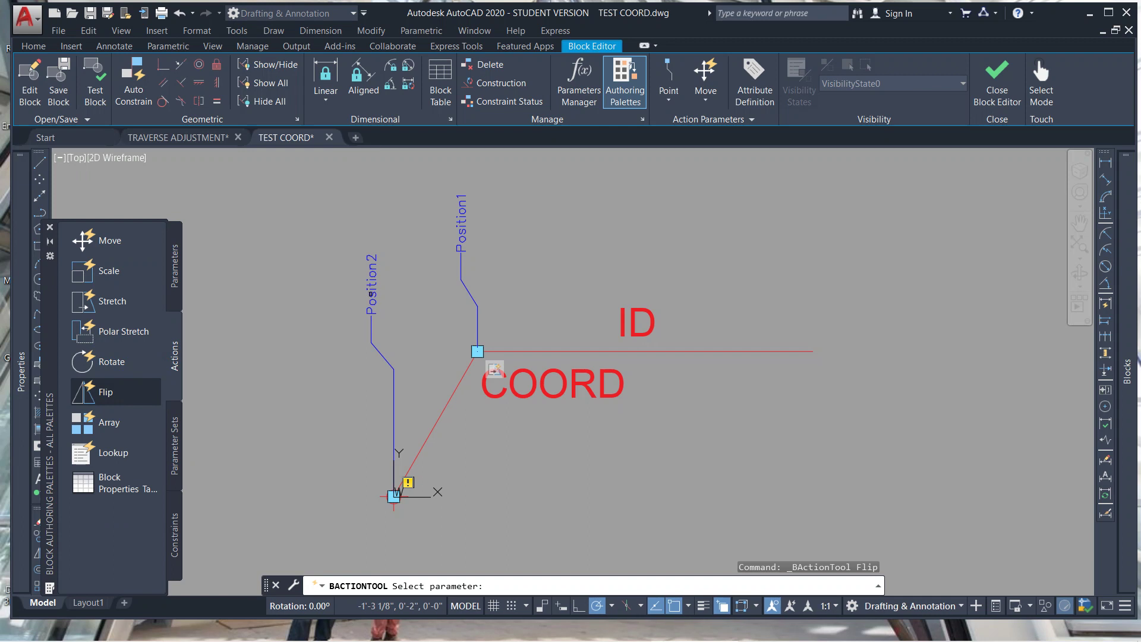
pyautogui.click(373, 293)
pyautogui.scroll(-2, 397, 378)
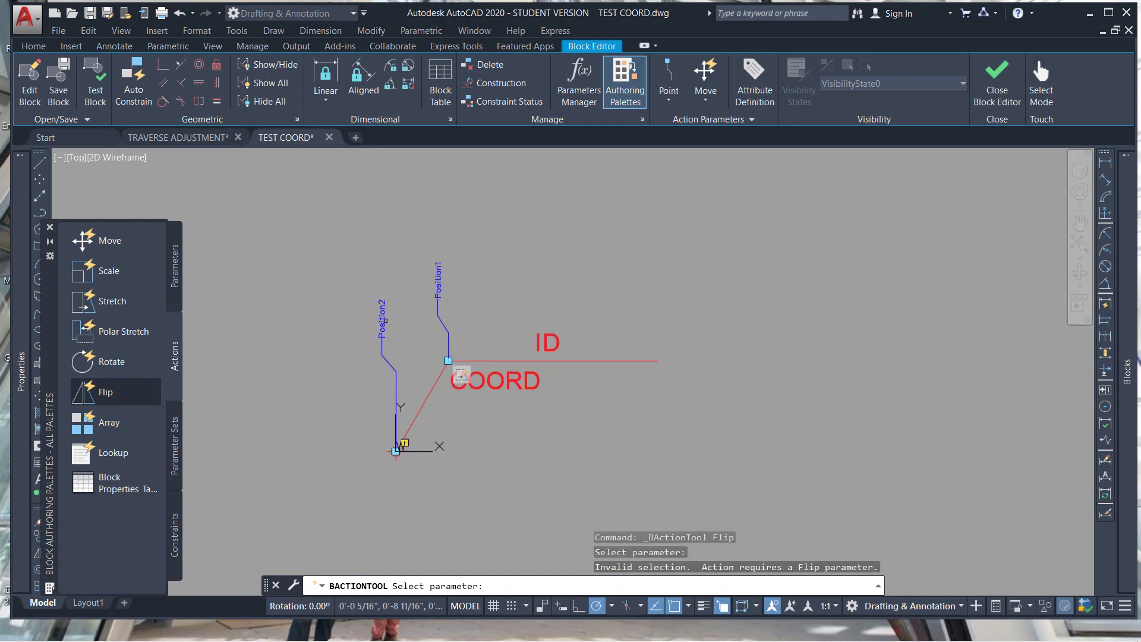
pyautogui.click(384, 324)
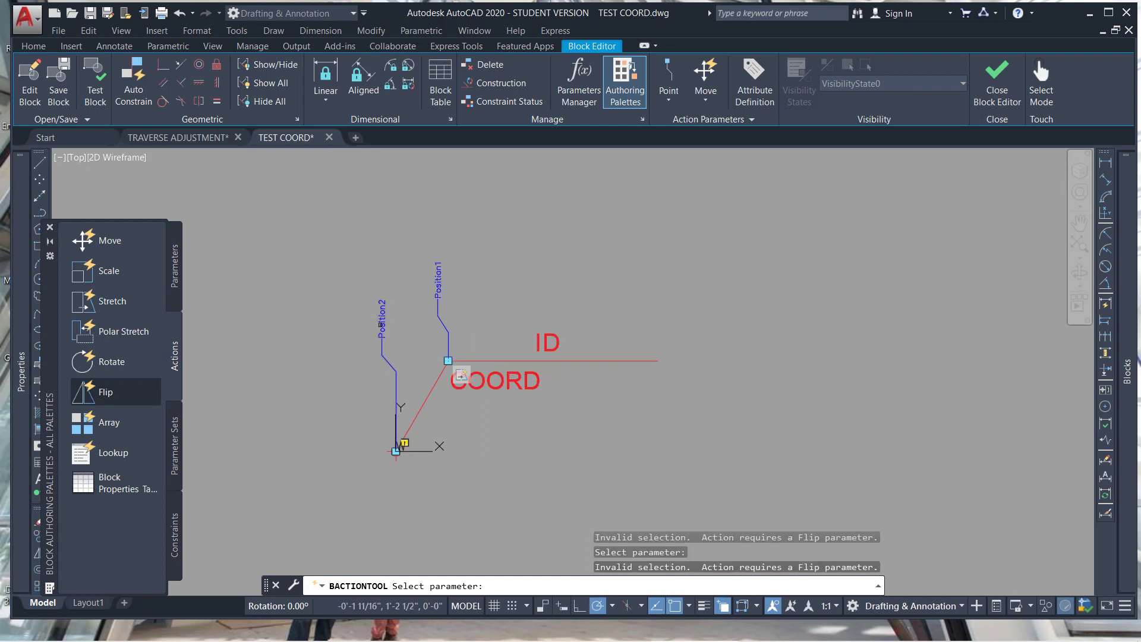
pyautogui.click(383, 287)
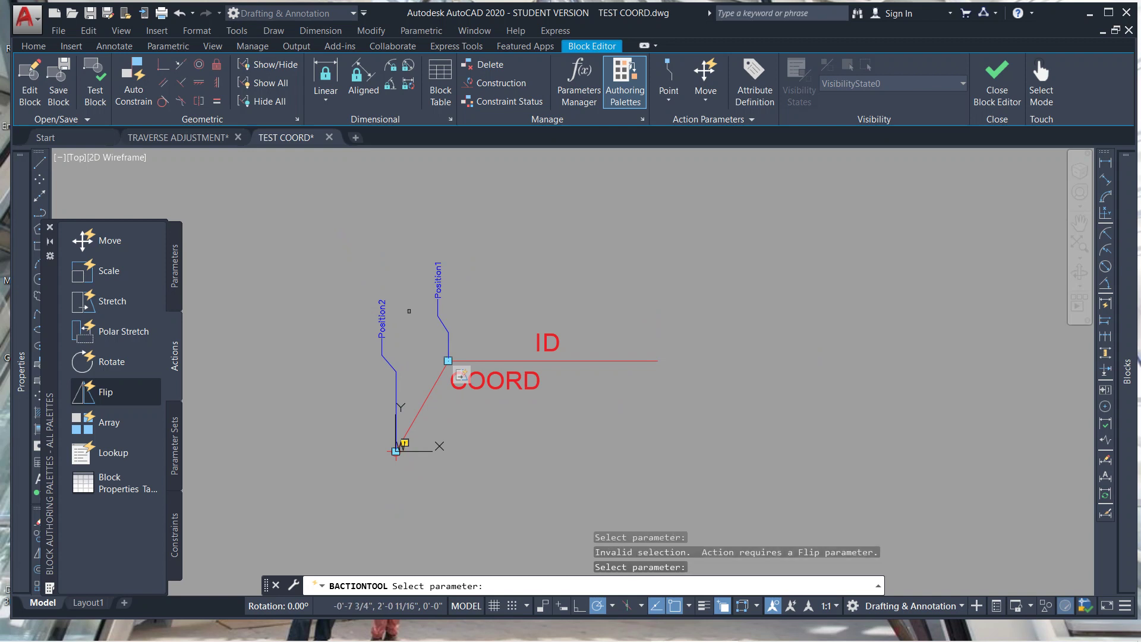
pyautogui.click(361, 287)
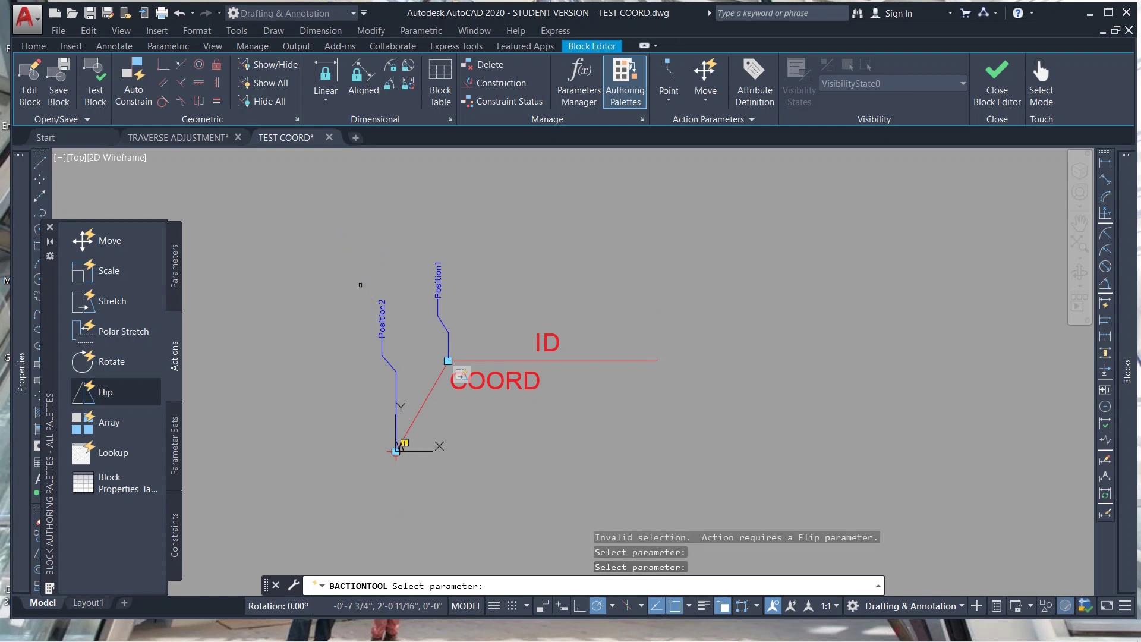
pyautogui.click(497, 413)
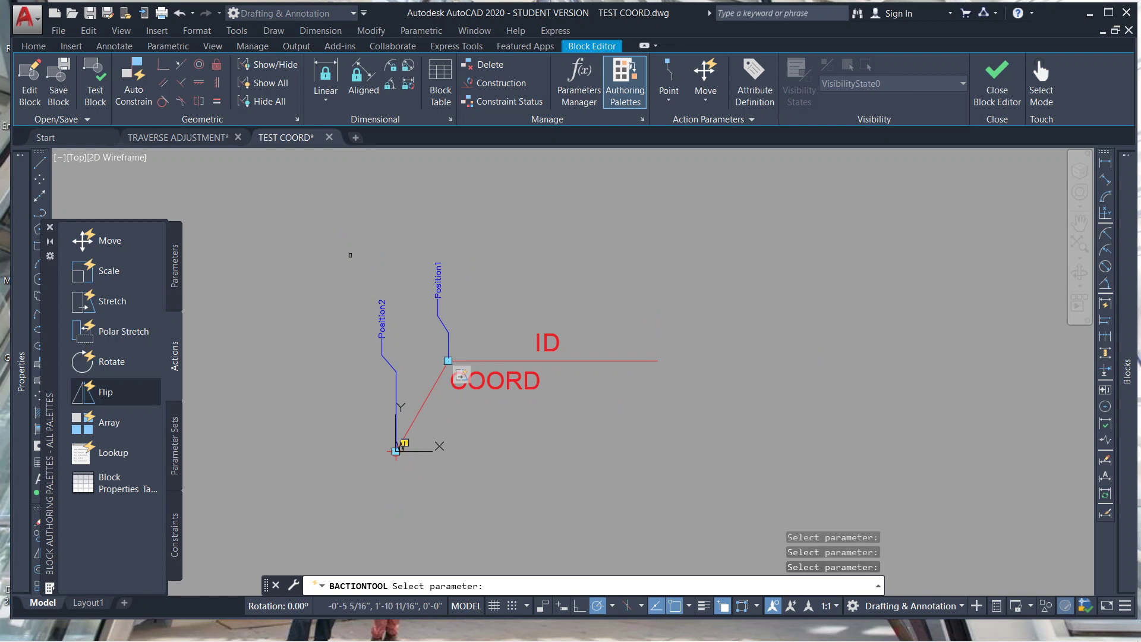
pyautogui.click(382, 321)
pyautogui.click(357, 250)
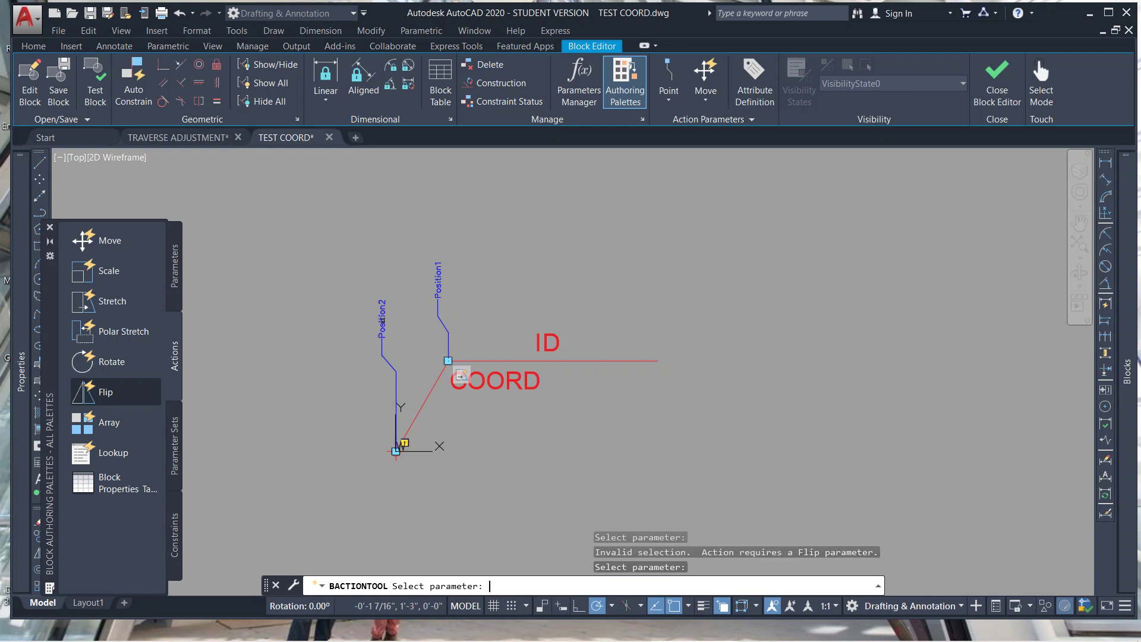
pyautogui.press('Escape')
pyautogui.press('Escape')
pyautogui.press('Escape')
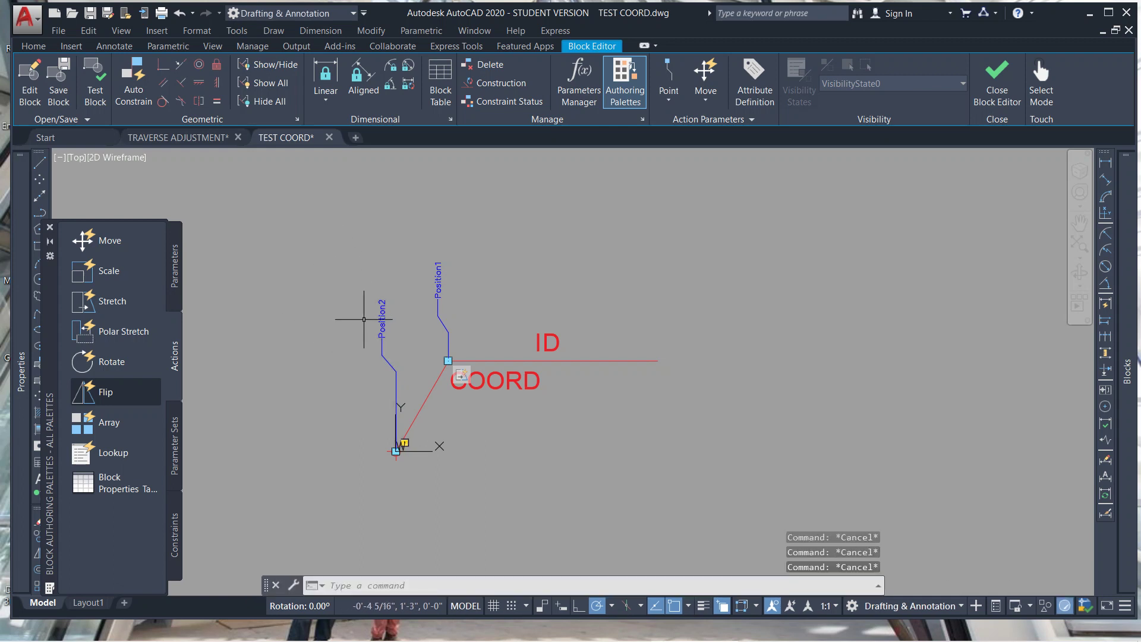
# Retry the Flip action on Position2, cancel it, and erase that point parameter.
pyautogui.click(159, 392)
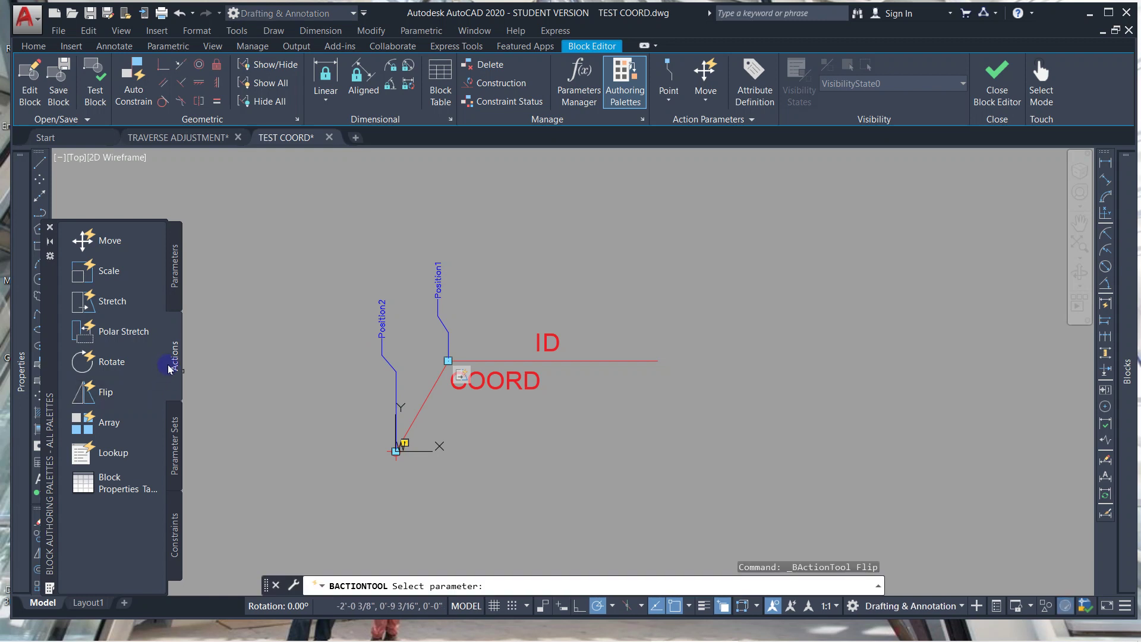
pyautogui.click(133, 393)
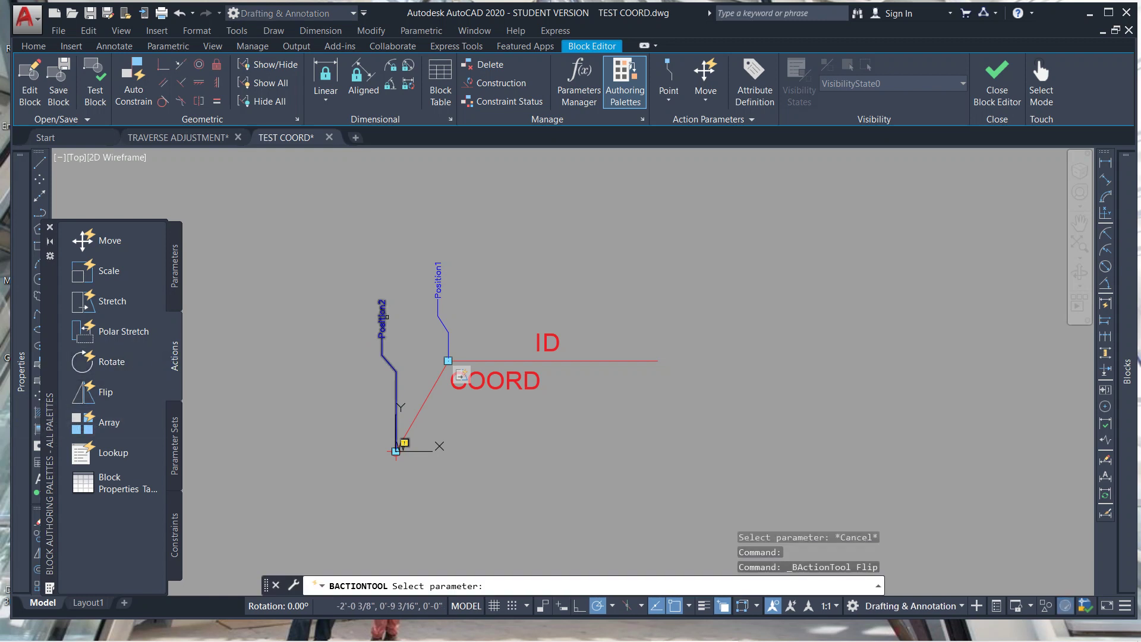
pyautogui.click(383, 319)
pyautogui.click(393, 318)
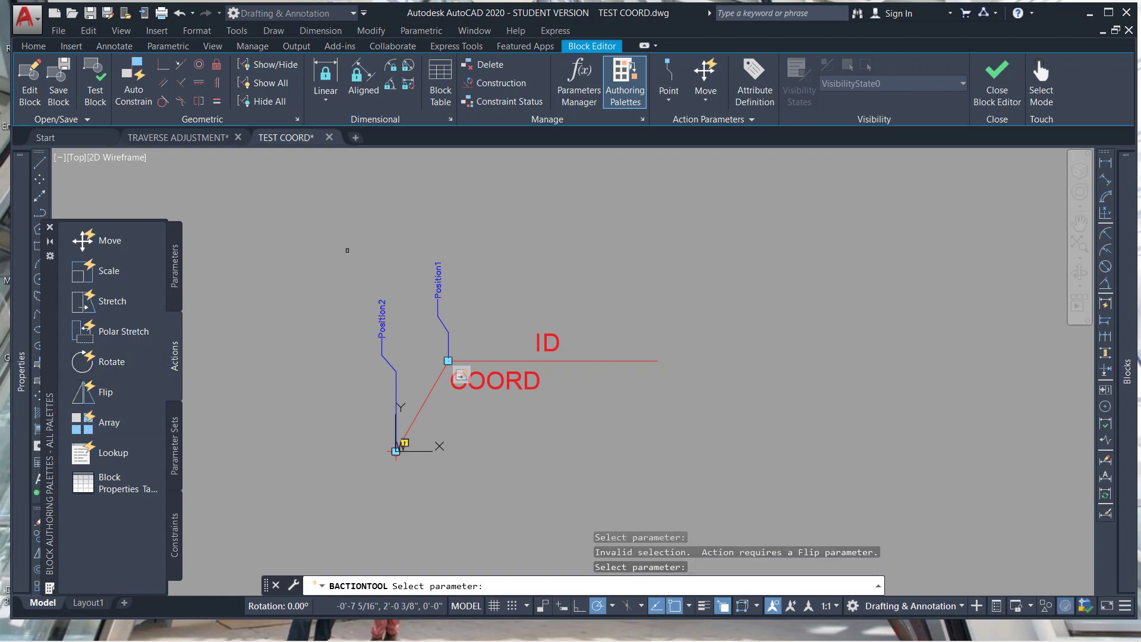
pyautogui.click(340, 240)
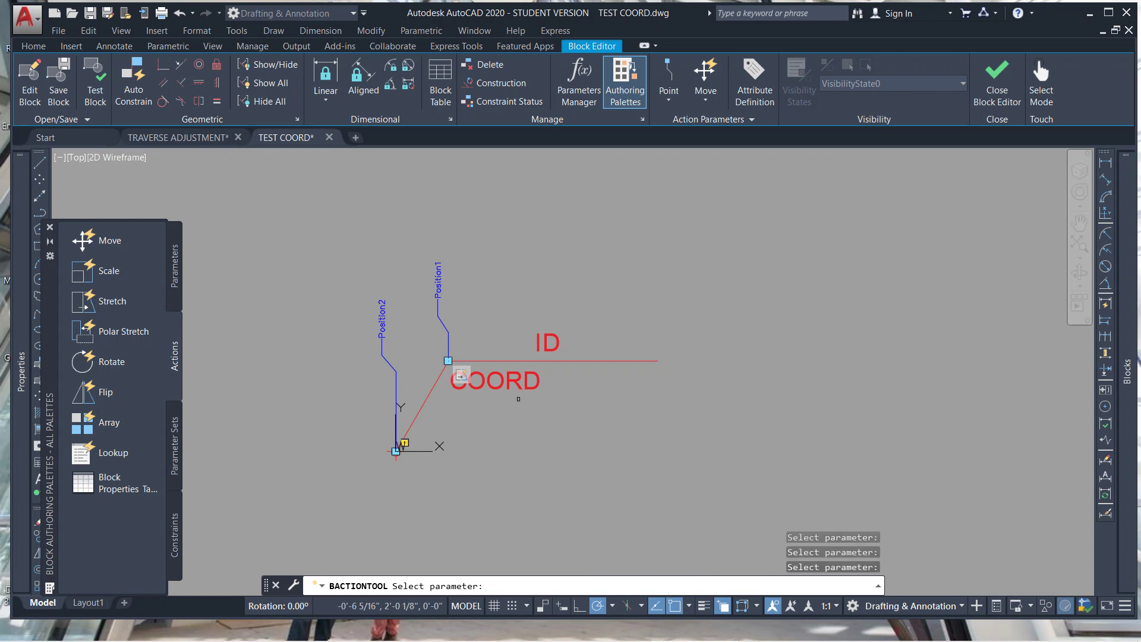
pyautogui.press('Escape')
pyautogui.press('Escape')
pyautogui.press('Escape')
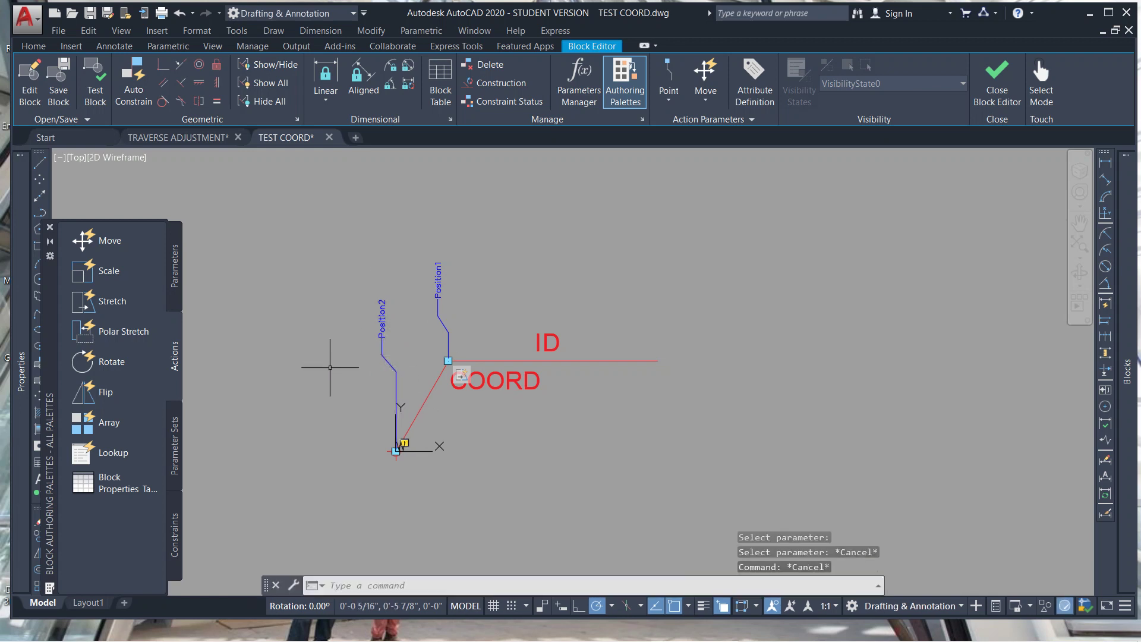
pyautogui.click(119, 392)
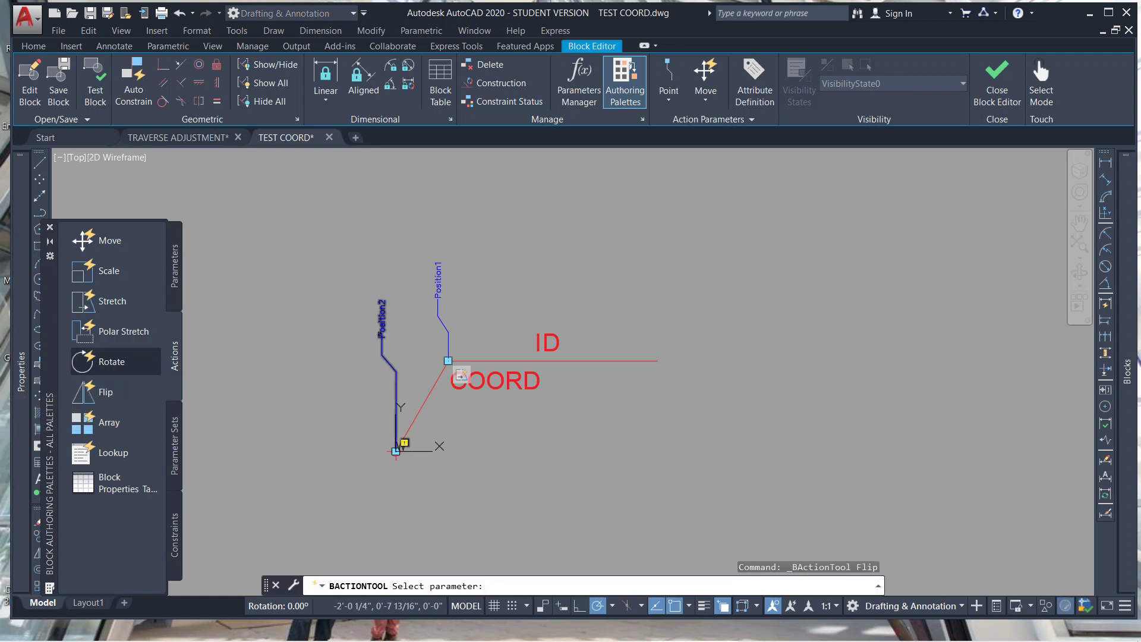
pyautogui.click(381, 333)
pyautogui.click(379, 333)
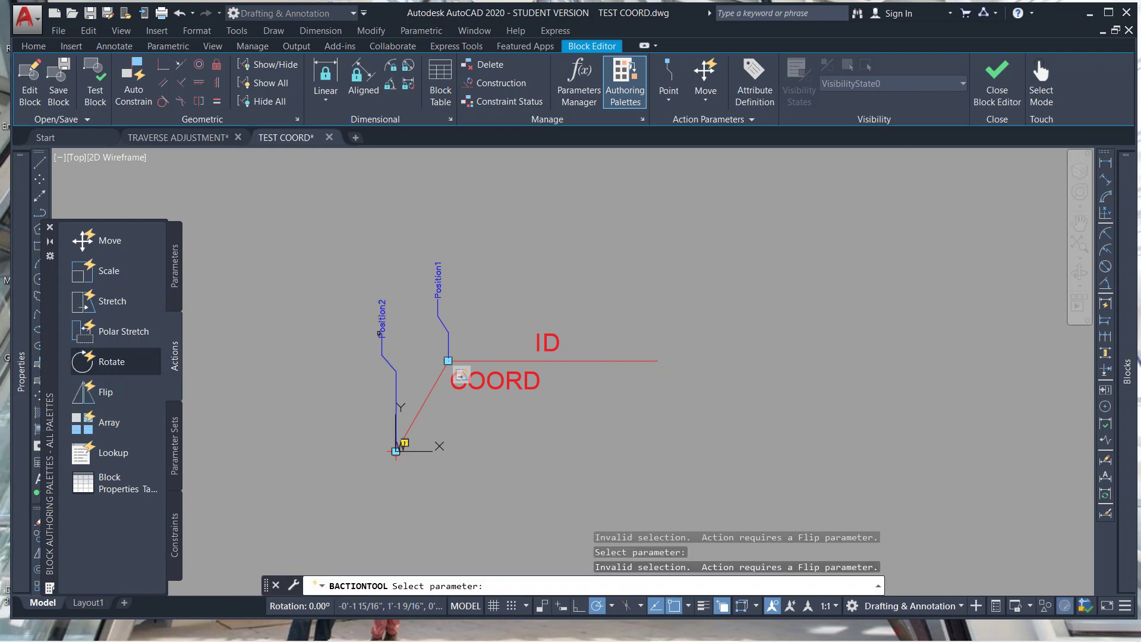
pyautogui.click(355, 352)
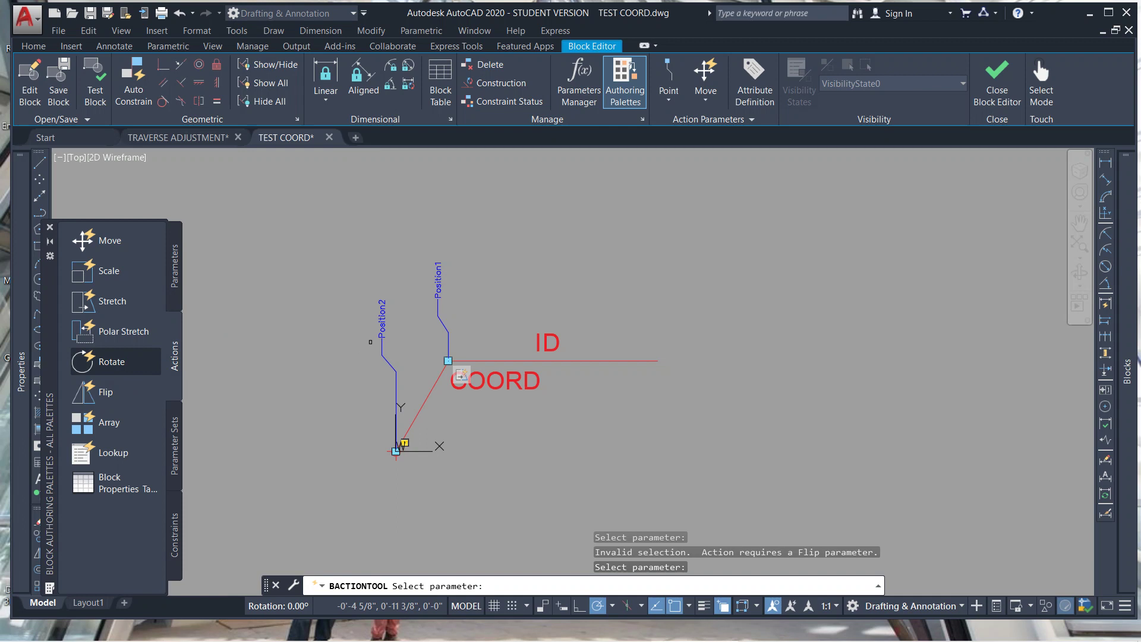
pyautogui.press('Escape')
pyautogui.click(382, 324)
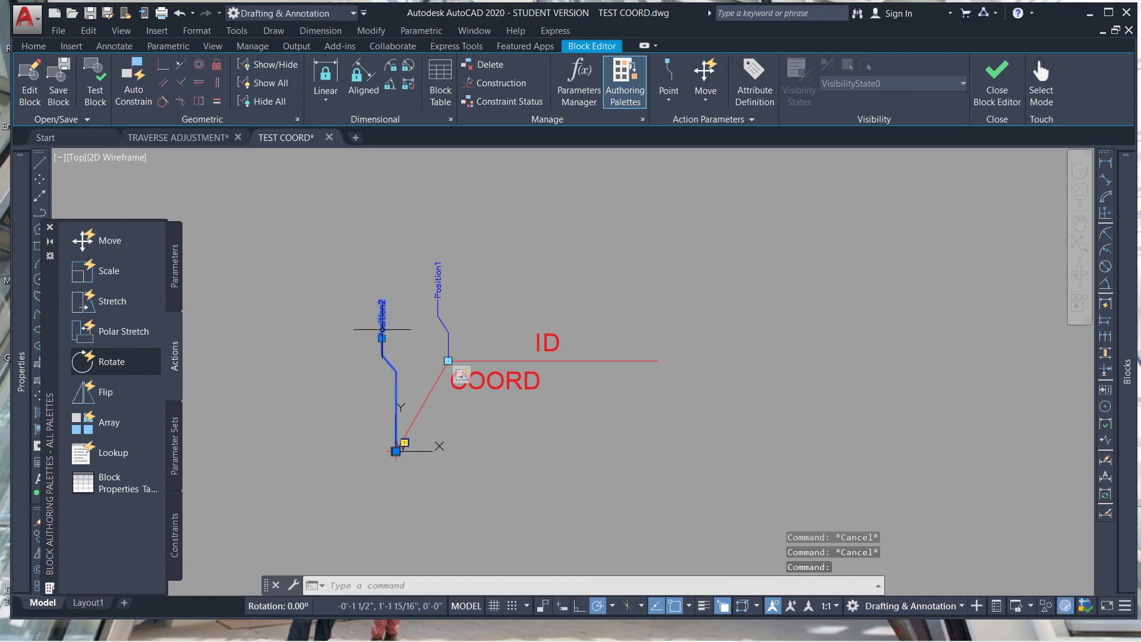
pyautogui.press('Delete')
# Add a flip parameter with a vertical reflection line through the leader's base point and its label above the line.
pyautogui.click(175, 265)
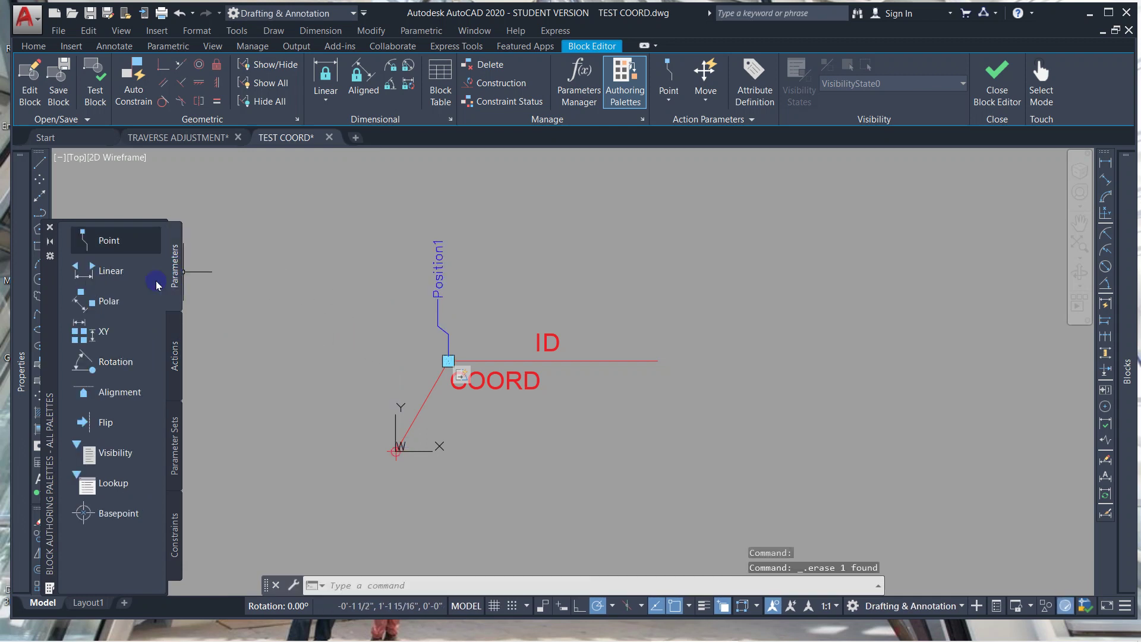
pyautogui.click(104, 422)
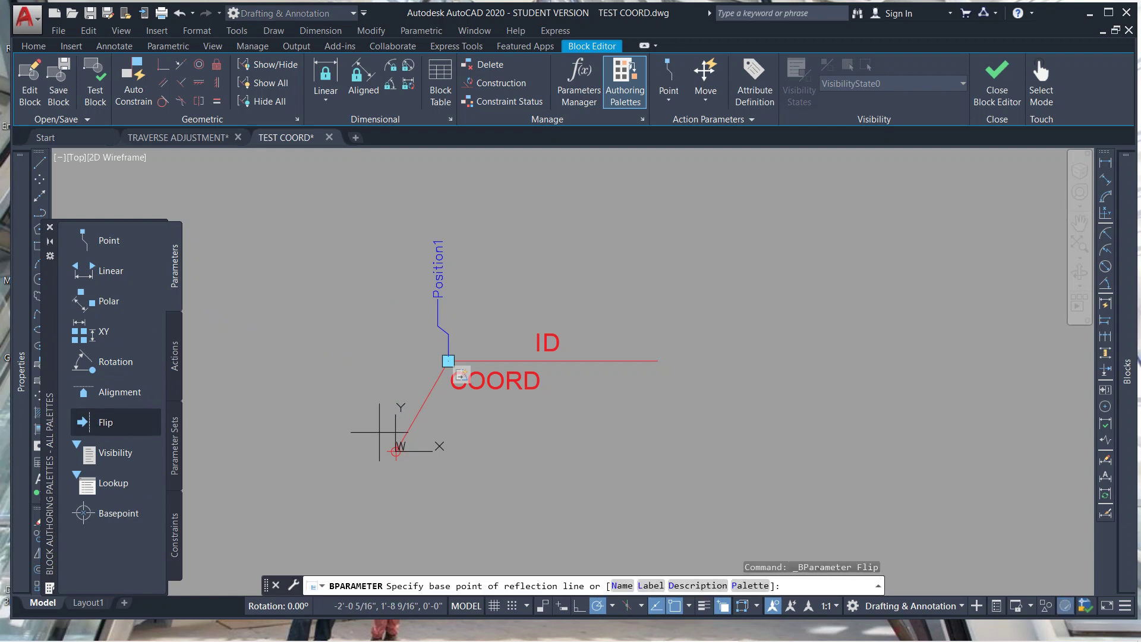
pyautogui.click(396, 452)
pyautogui.click(396, 357)
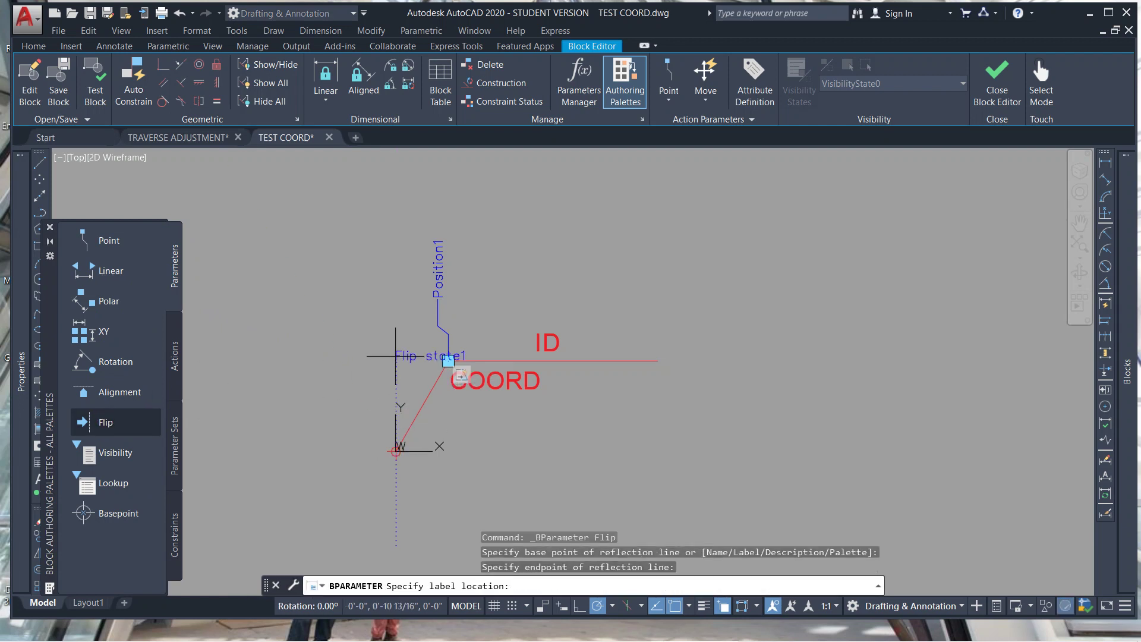
pyautogui.click(361, 341)
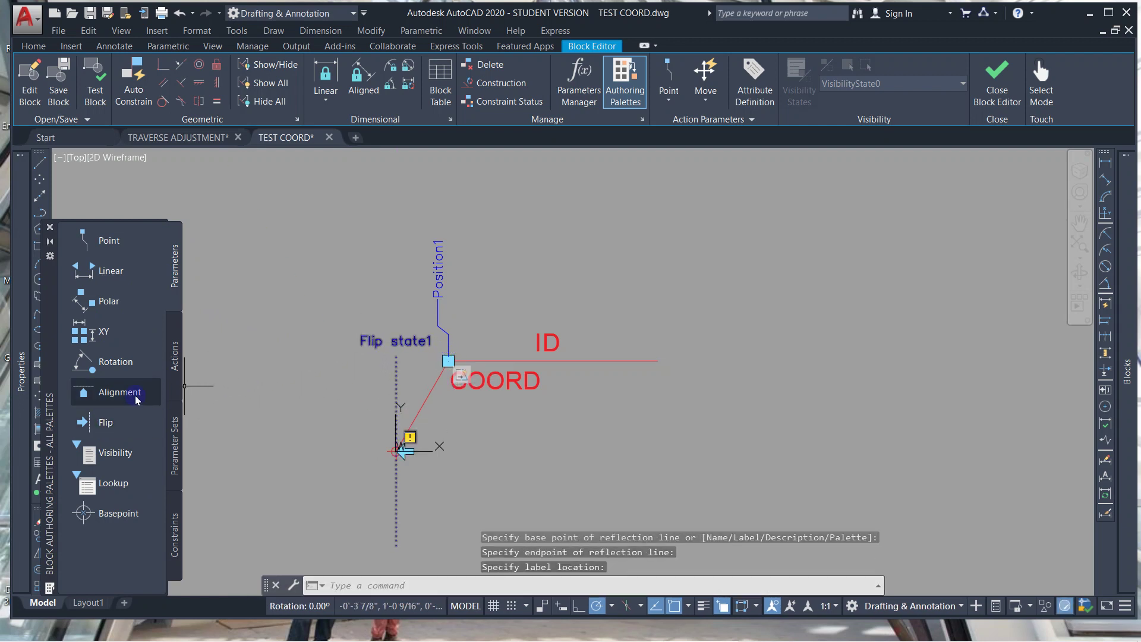
pyautogui.press('Escape')
# Assign a Flip action to the flip parameter, with the leader, texts and existing parameters as its selection set.
pyautogui.click(175, 363)
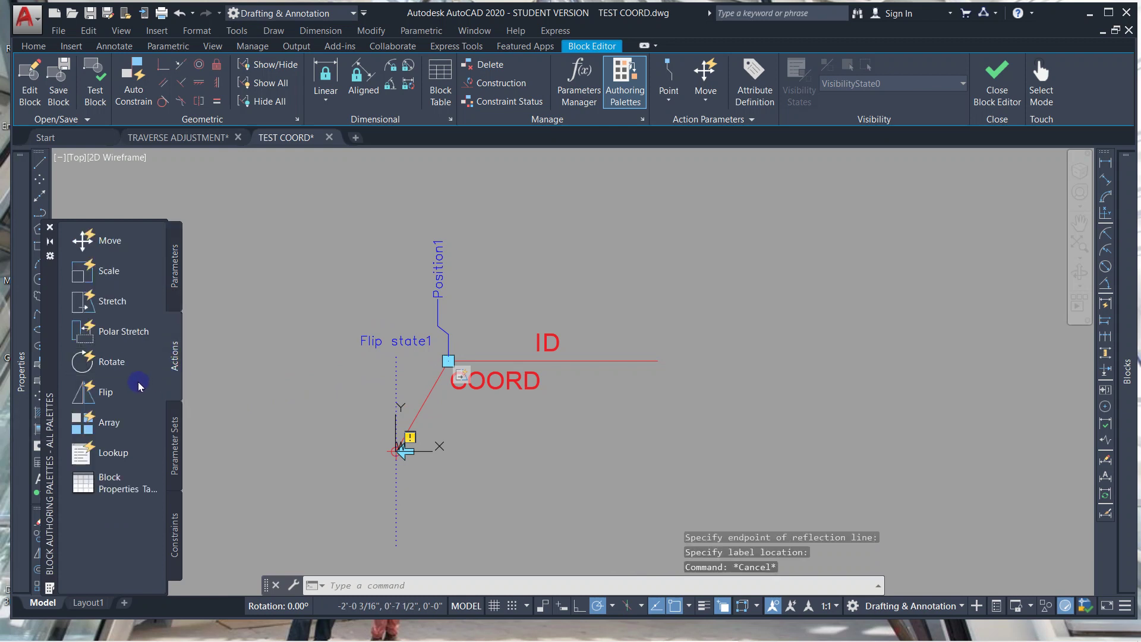
pyautogui.click(106, 392)
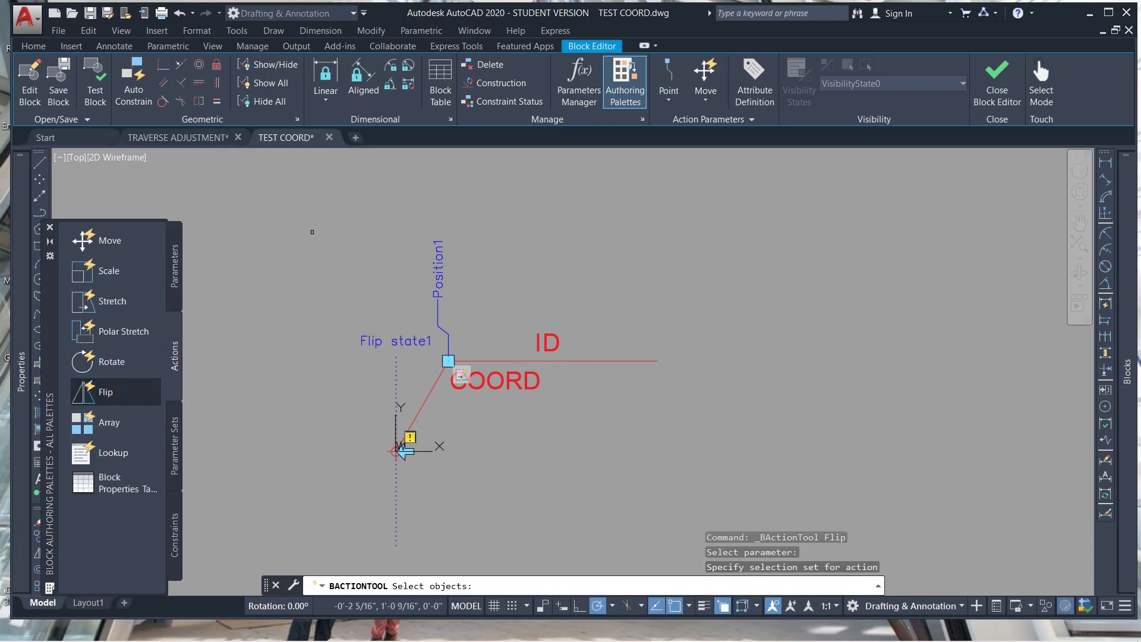
pyautogui.click(287, 198)
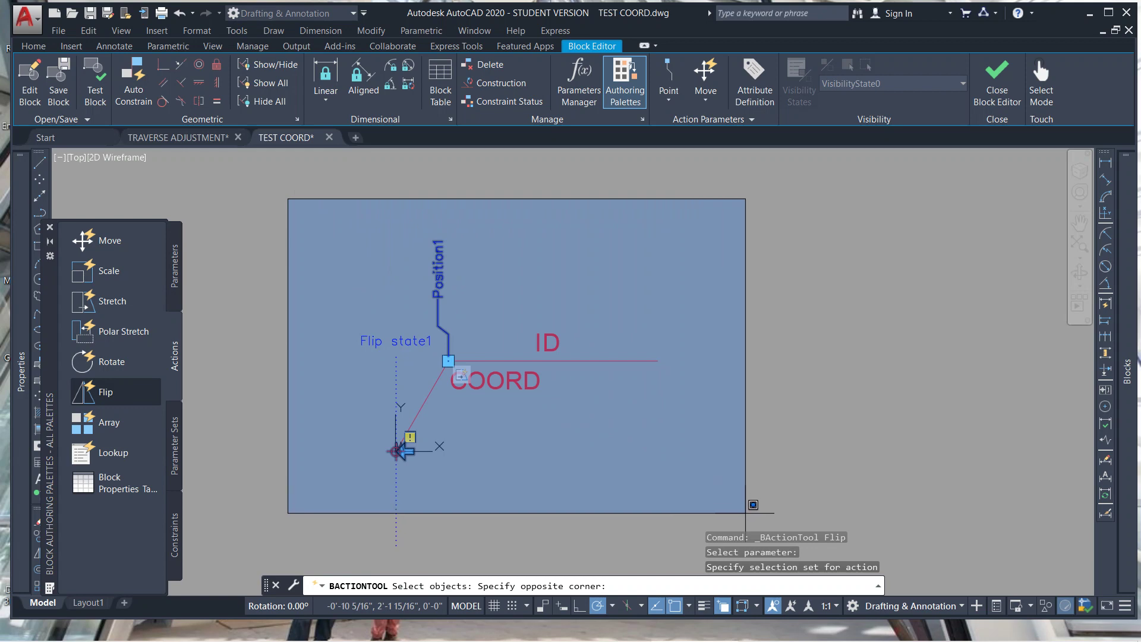
pyautogui.click(761, 507)
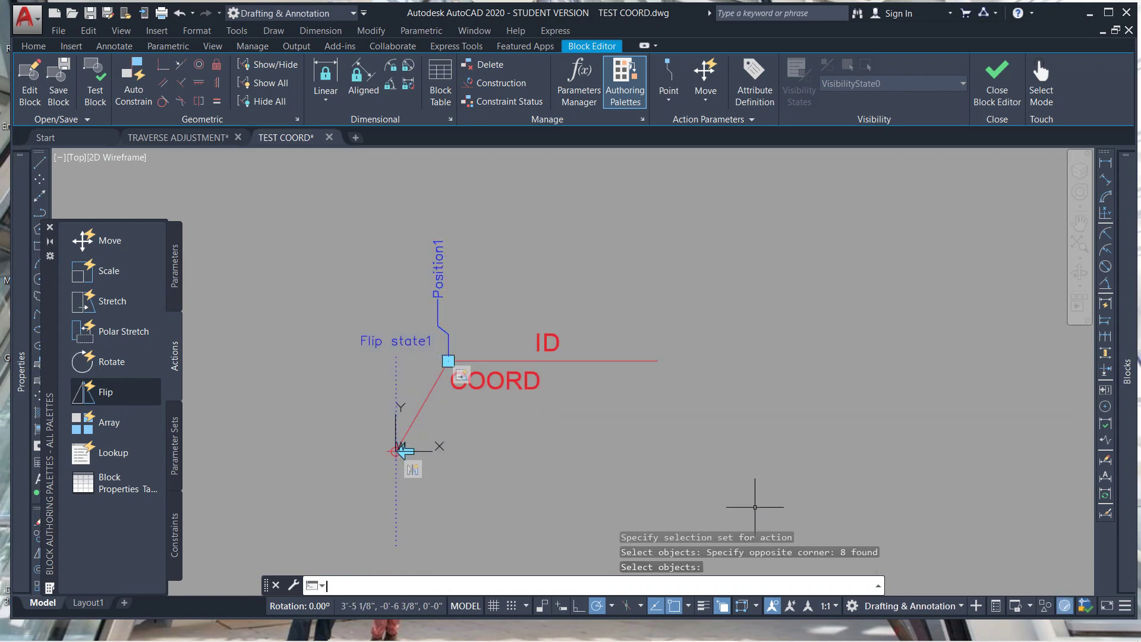
pyautogui.press('Return')
# Close the Block Editor and save the parameter changes so all references of the block update.
pyautogui.rightClick(670, 414)
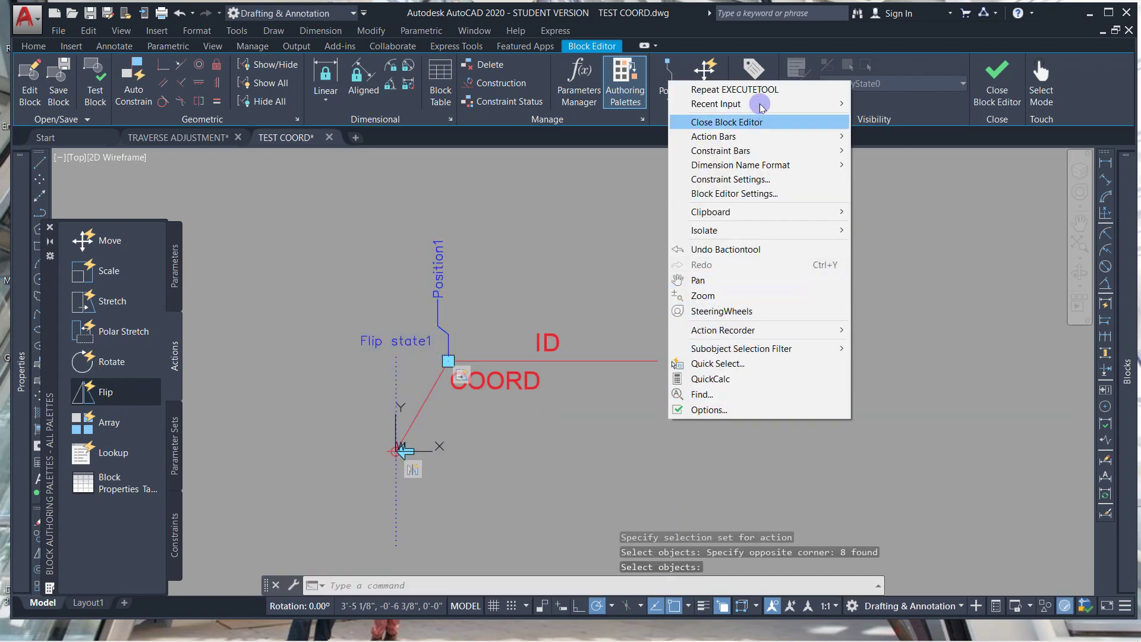
pyautogui.click(758, 122)
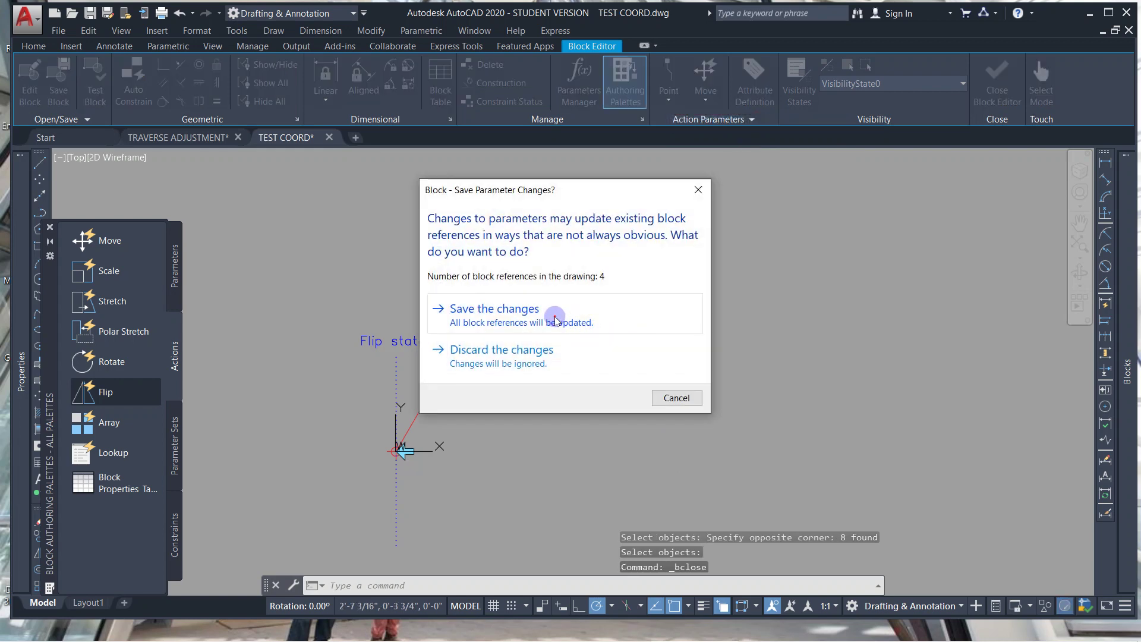
pyautogui.click(556, 308)
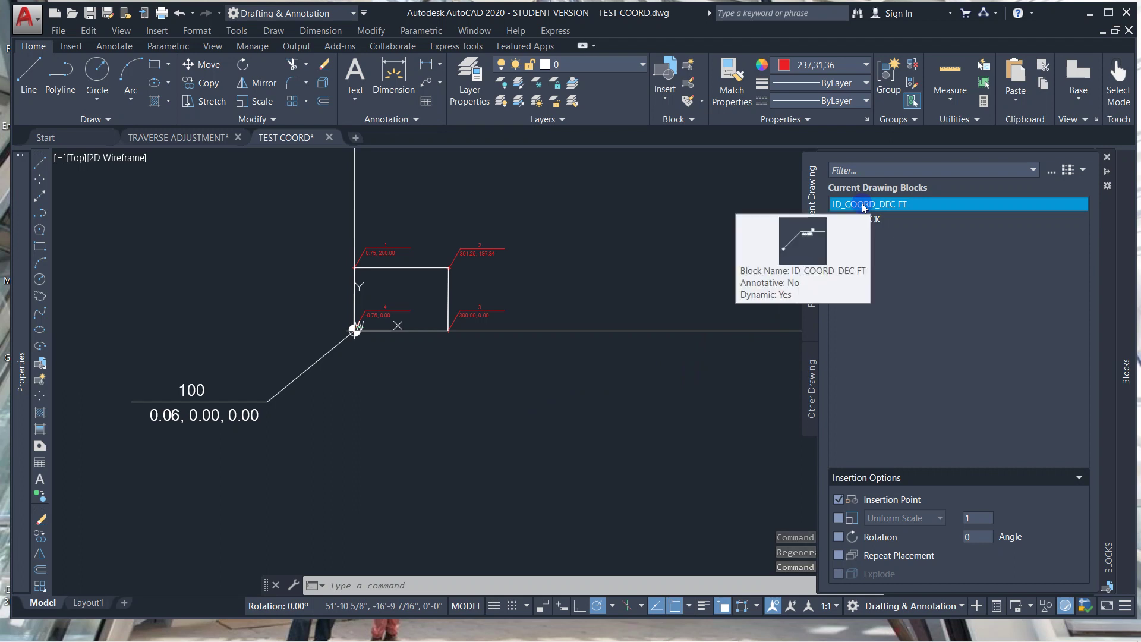
# Insert TEST BLOCK in the empty area to the right of the small rectangle, accepting its default attributes.
pyautogui.click(862, 218)
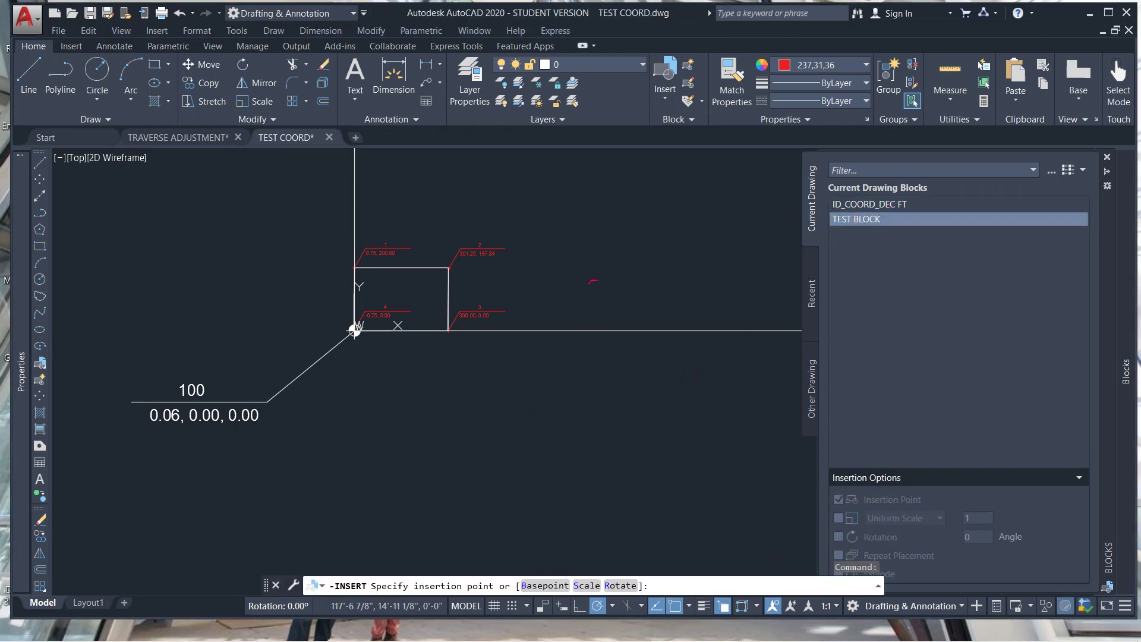
pyautogui.click(590, 284)
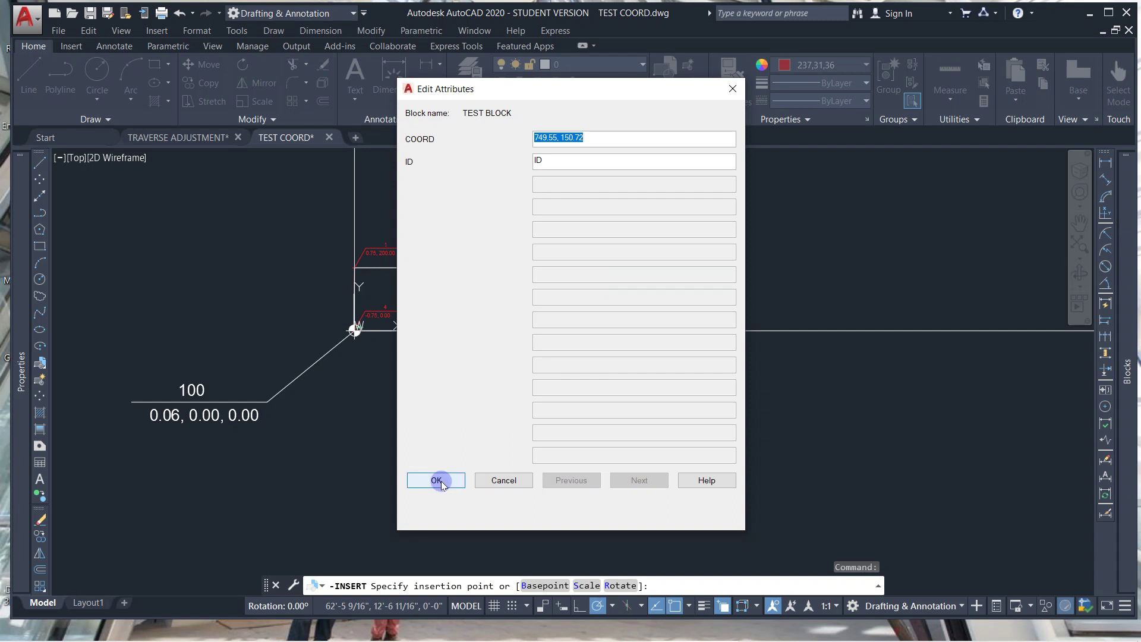
pyautogui.click(441, 484)
pyautogui.scroll(5, 573, 265)
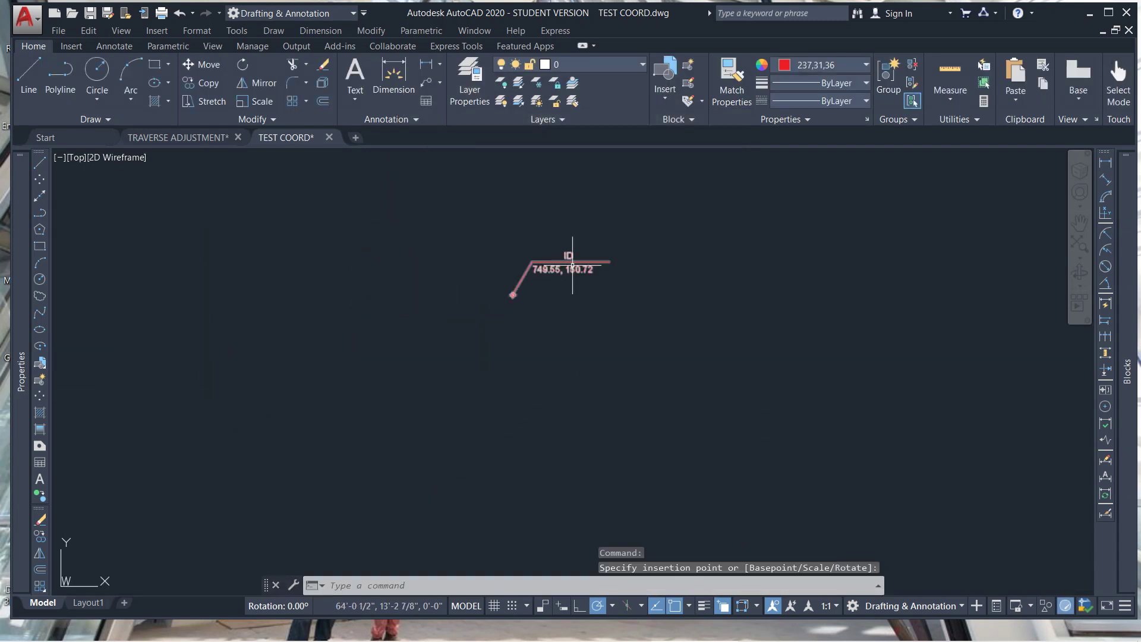
# Stretch the inserted block's label below its base point and flip it to the left side.
pyautogui.click(594, 247)
pyautogui.click(513, 287)
pyautogui.scroll(2, 517, 284)
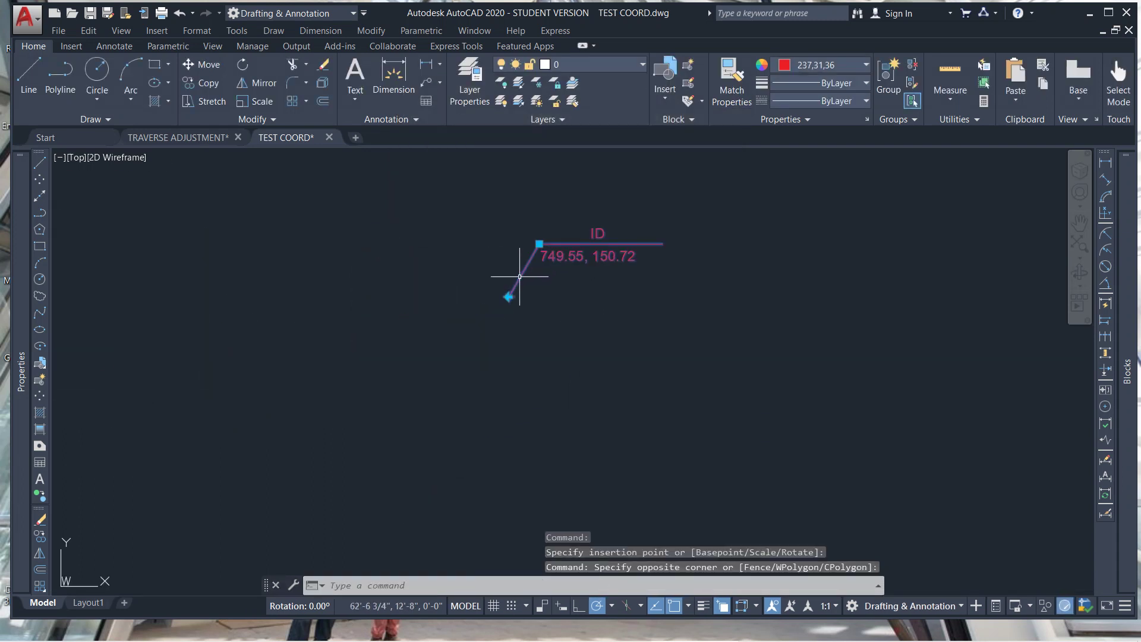
pyautogui.click(539, 244)
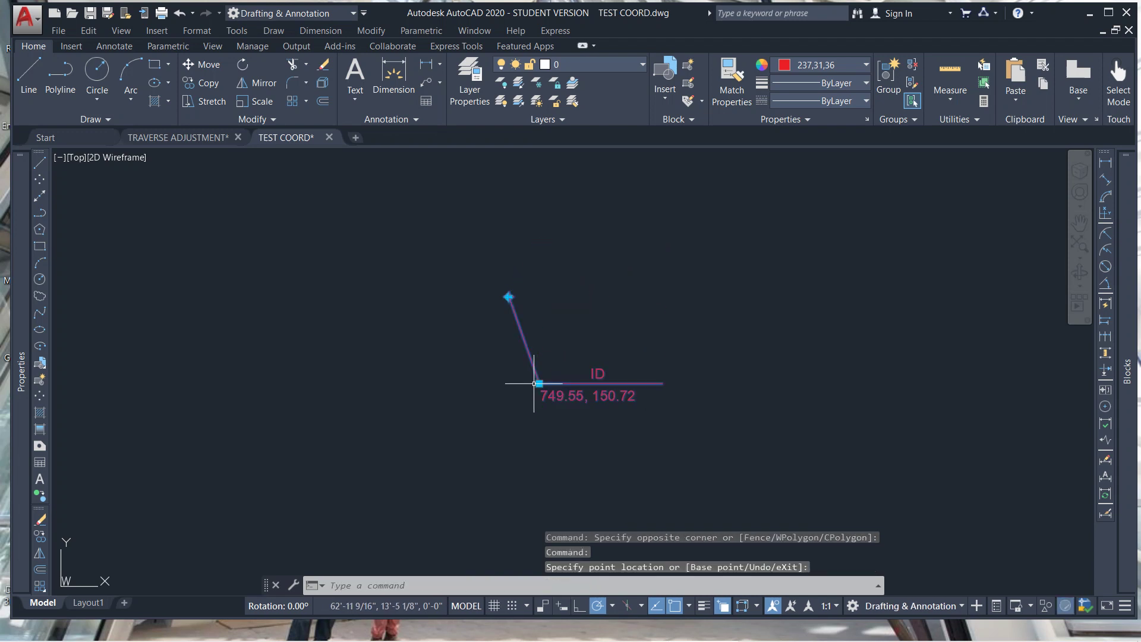
pyautogui.click(509, 296)
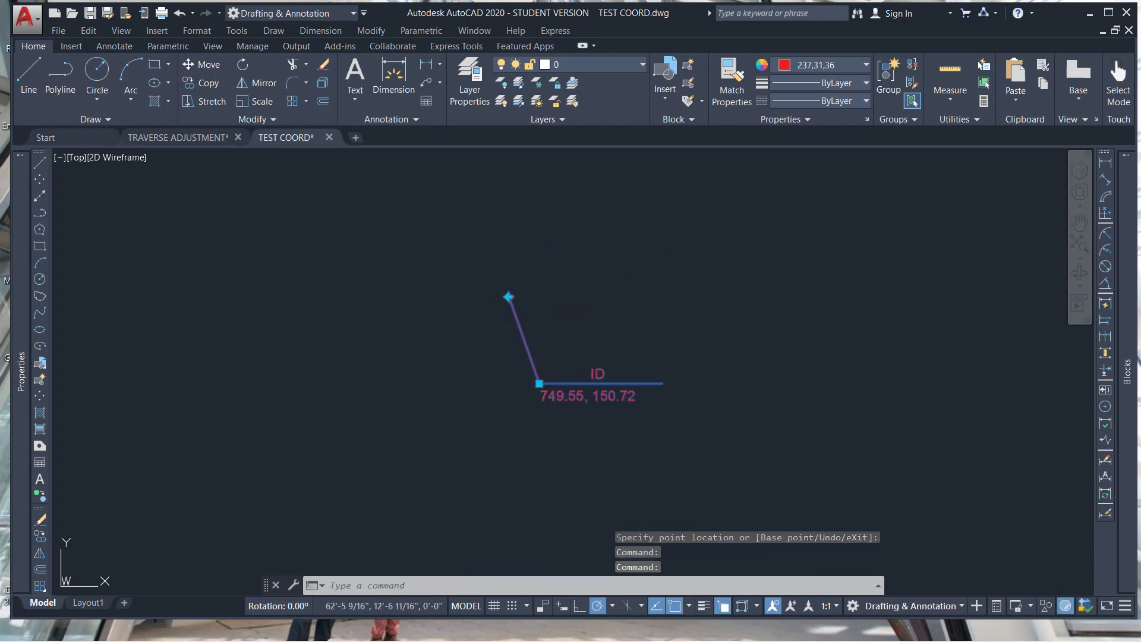
pyautogui.click(515, 252)
pyautogui.press('Escape')
pyautogui.press('Escape')
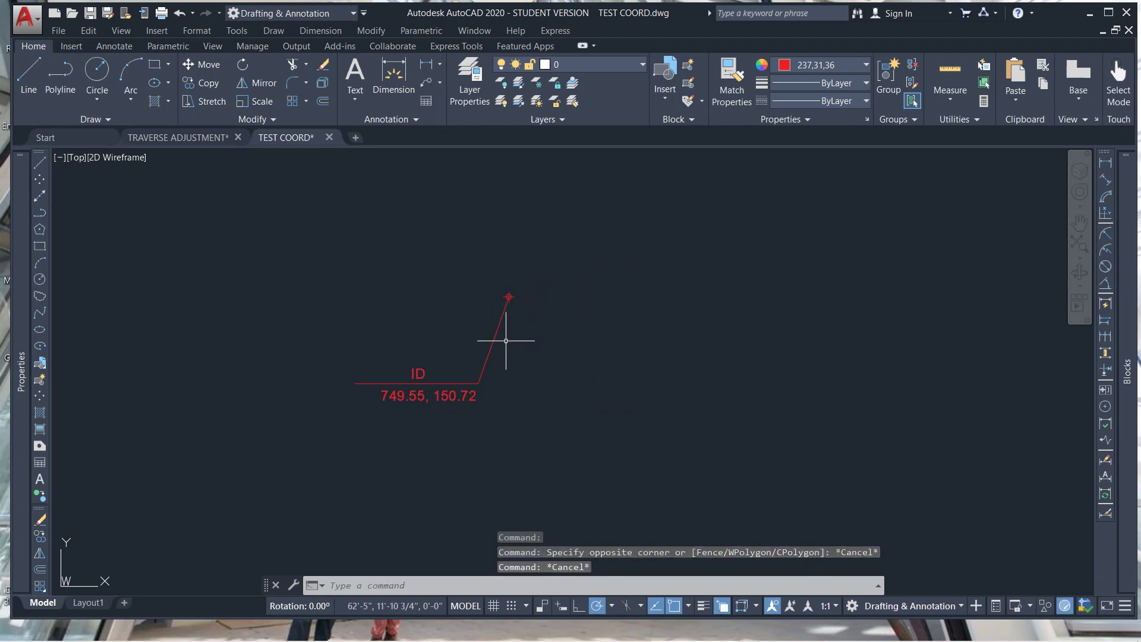
# Open TEST BLOCK in the Block Editor and move the flip parameter's grip up along the reflection line, away from the base point.
pyautogui.write('BE')
pyautogui.press('Return')
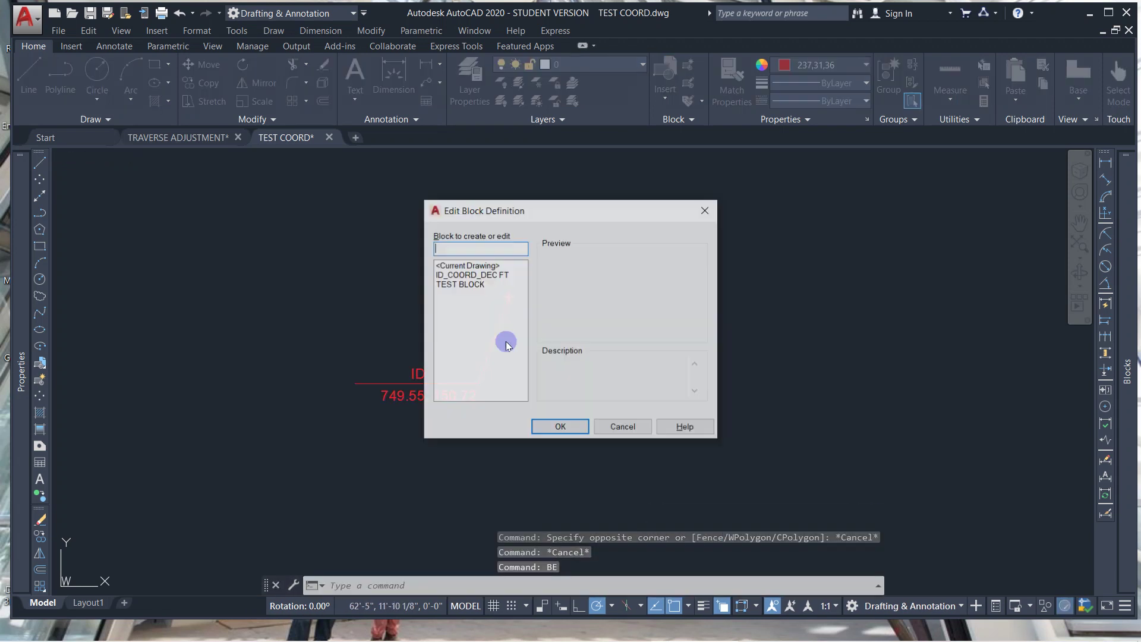
pyautogui.click(469, 285)
pyautogui.click(560, 426)
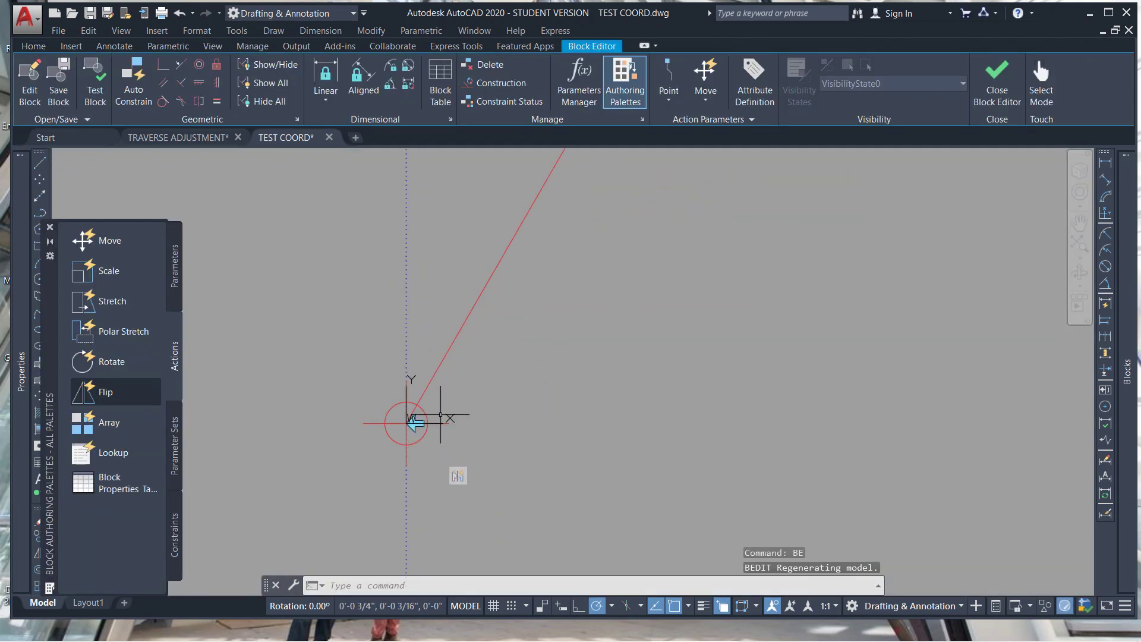
pyautogui.click(406, 423)
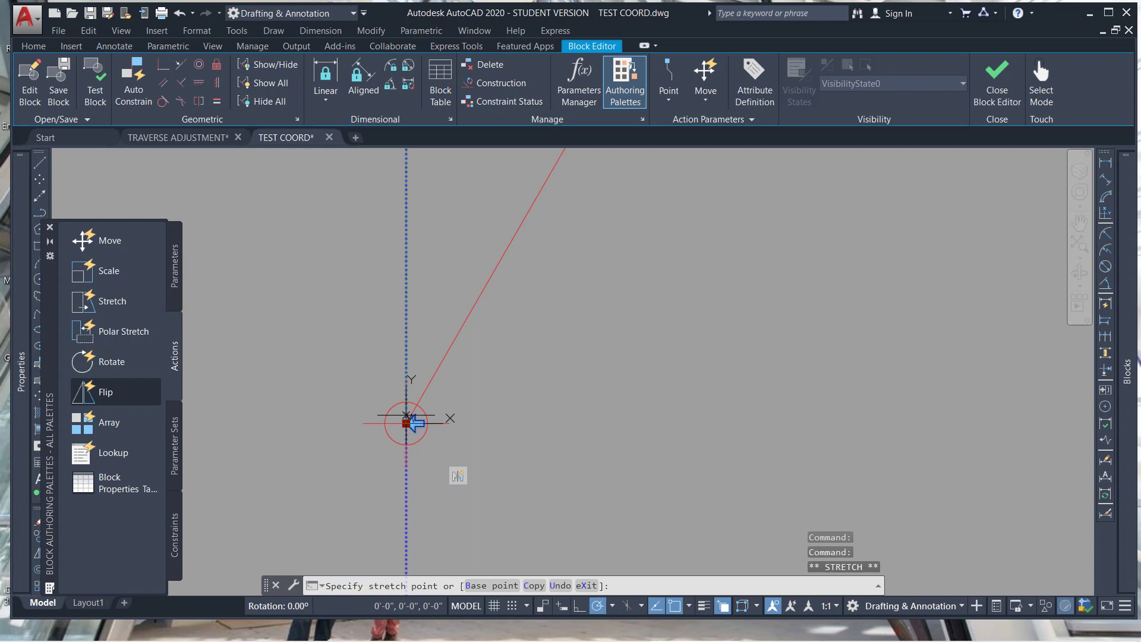
pyautogui.click(406, 178)
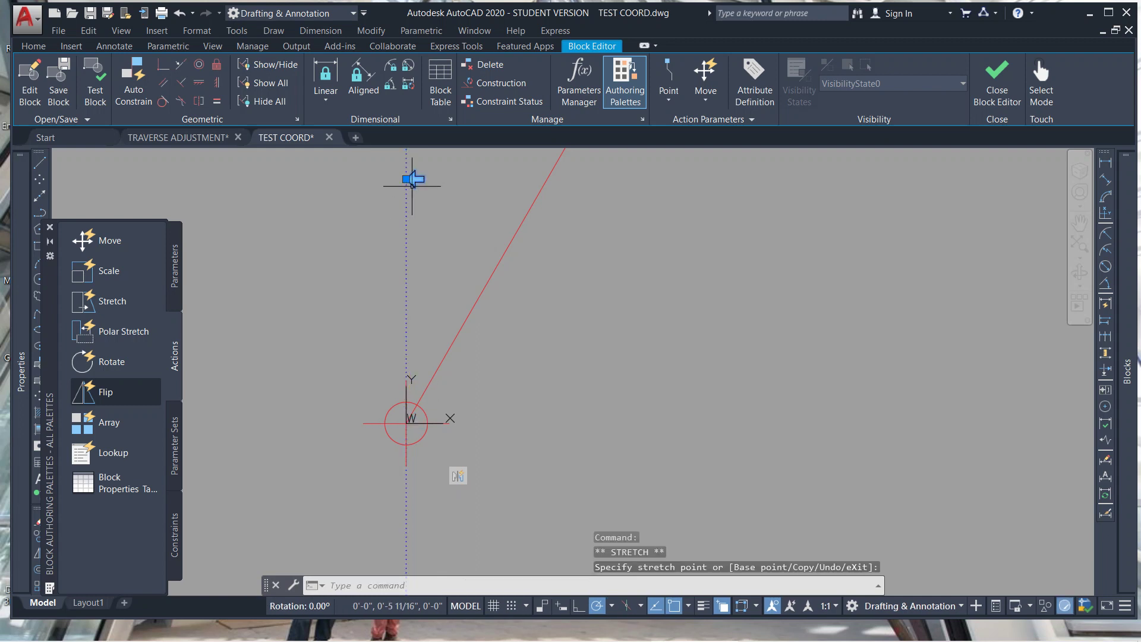
pyautogui.rightClick(527, 347)
pyautogui.press('Escape')
pyautogui.press('Escape')
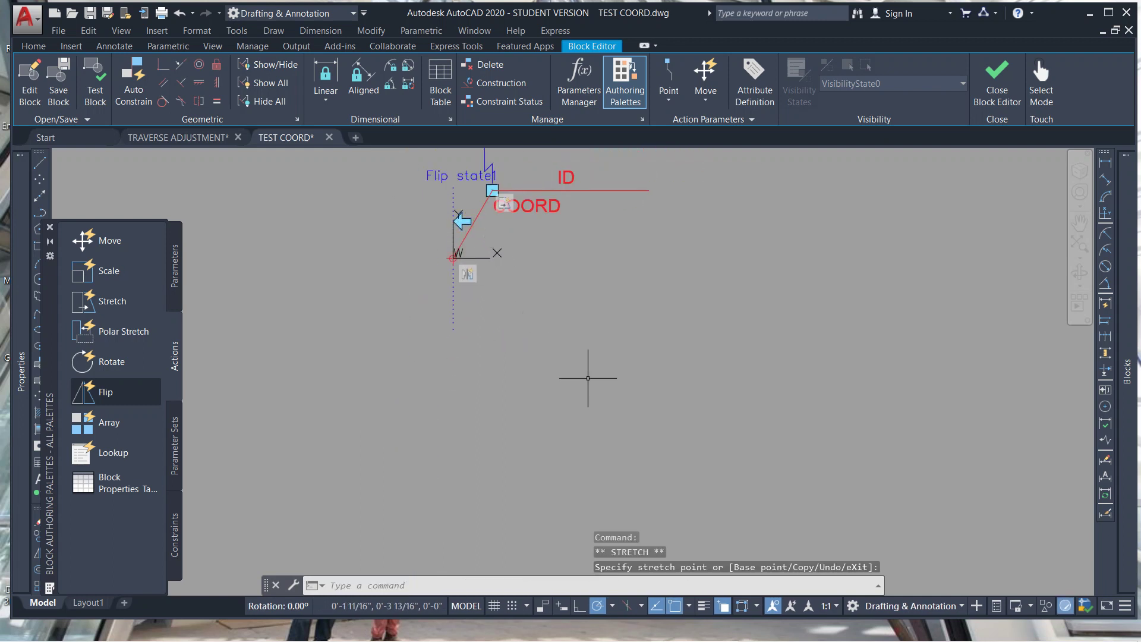
# Save the relocated flip grip to all TEST BLOCK references and close the Block Editor.
pyautogui.rightClick(592, 346)
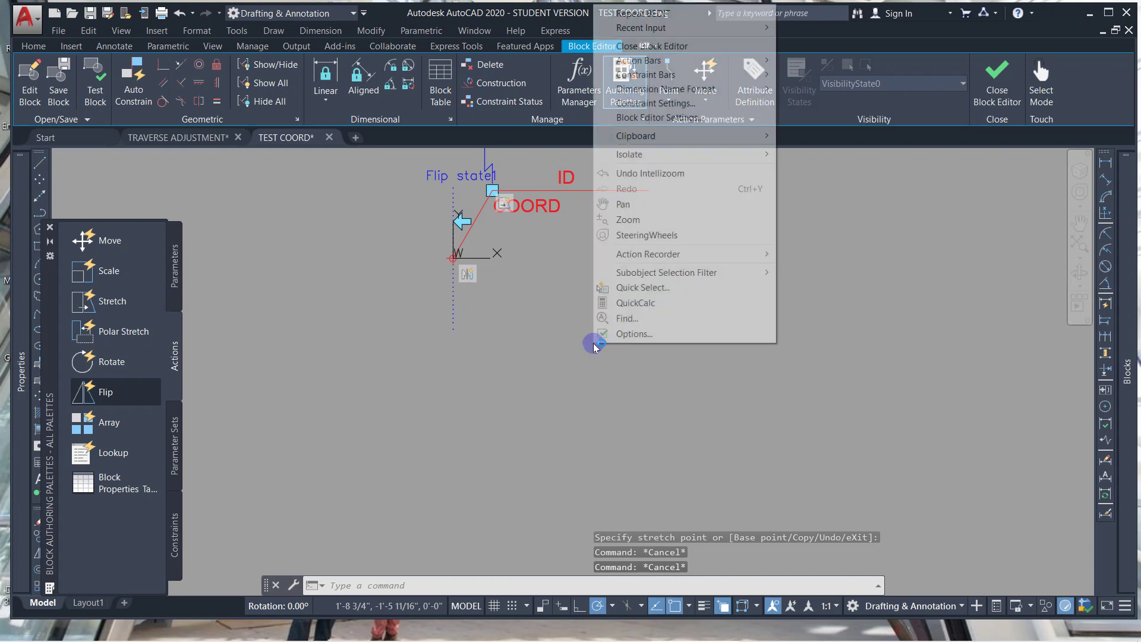
pyautogui.click(667, 46)
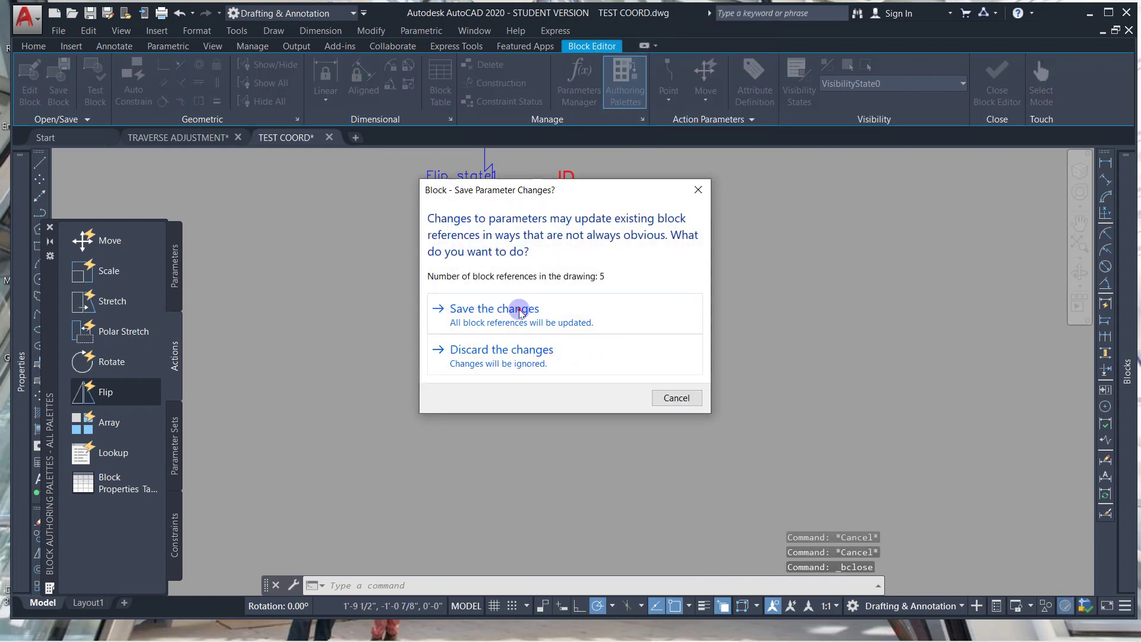
pyautogui.click(513, 306)
# Flip the inserted block's label back to the right of its base point, stretching it above and finally below that point.
pyautogui.click(462, 384)
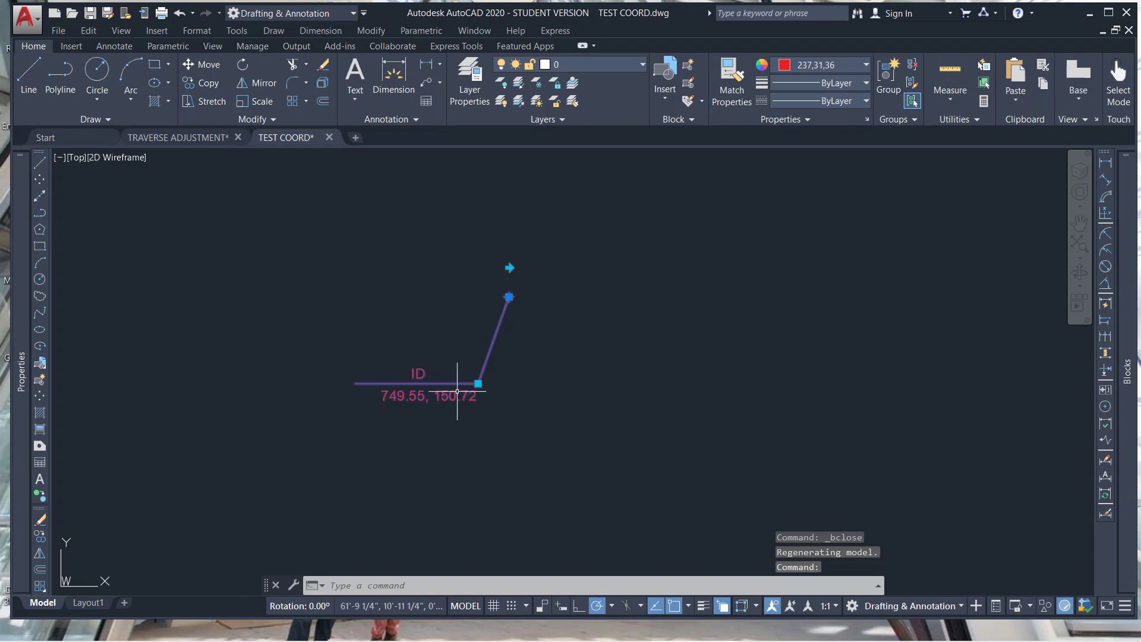
pyautogui.click(478, 383)
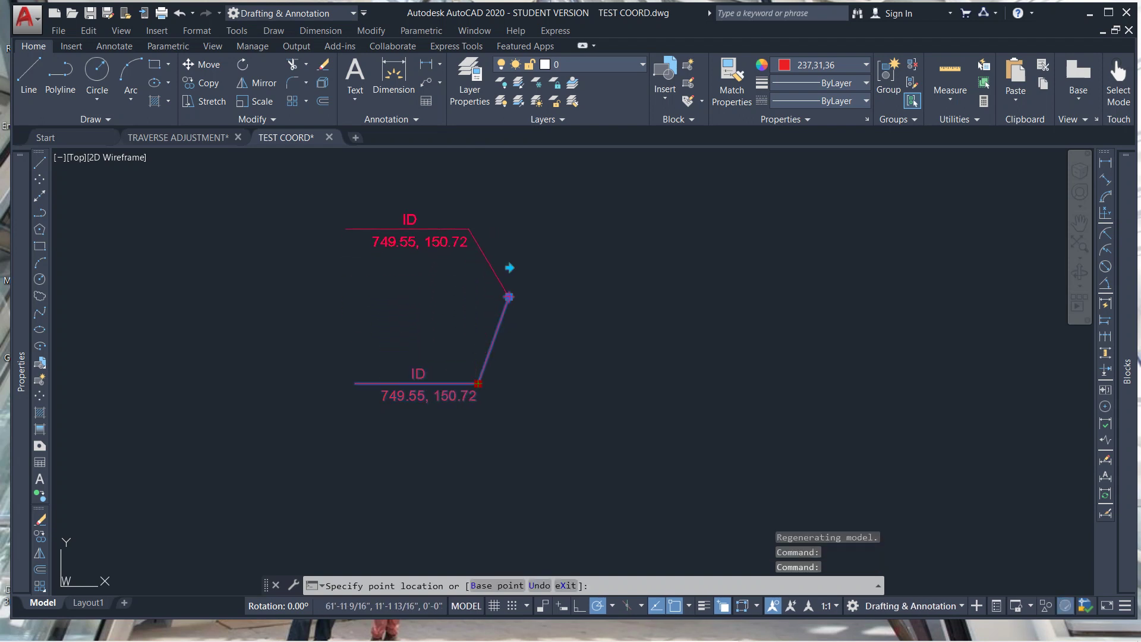
pyautogui.click(548, 229)
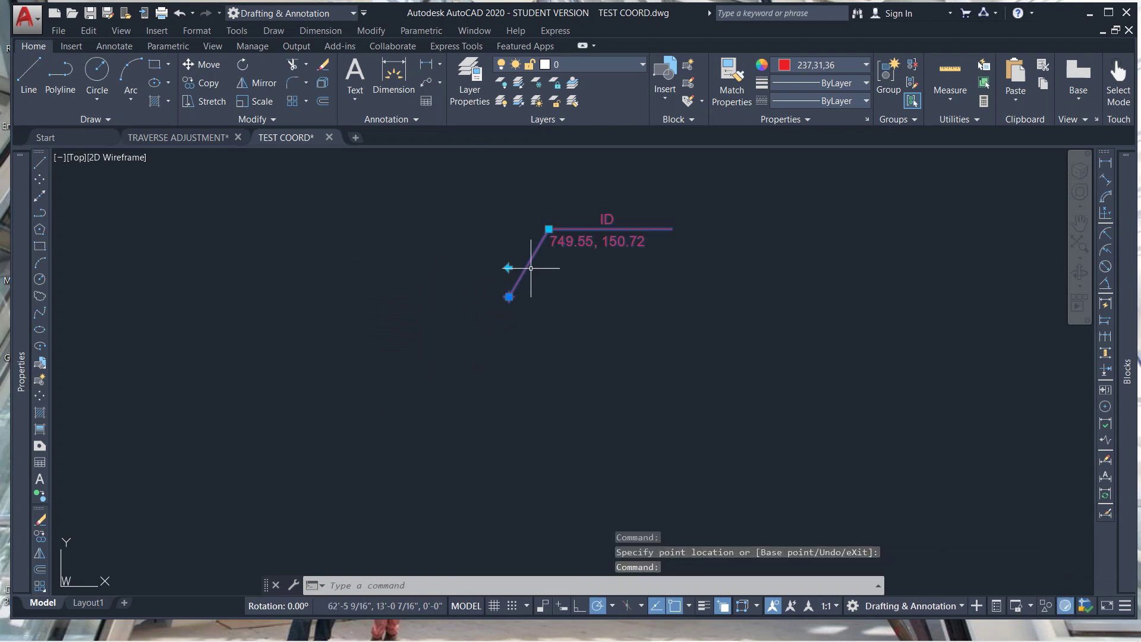
pyautogui.click(548, 229)
pyautogui.click(559, 339)
pyautogui.press('Escape')
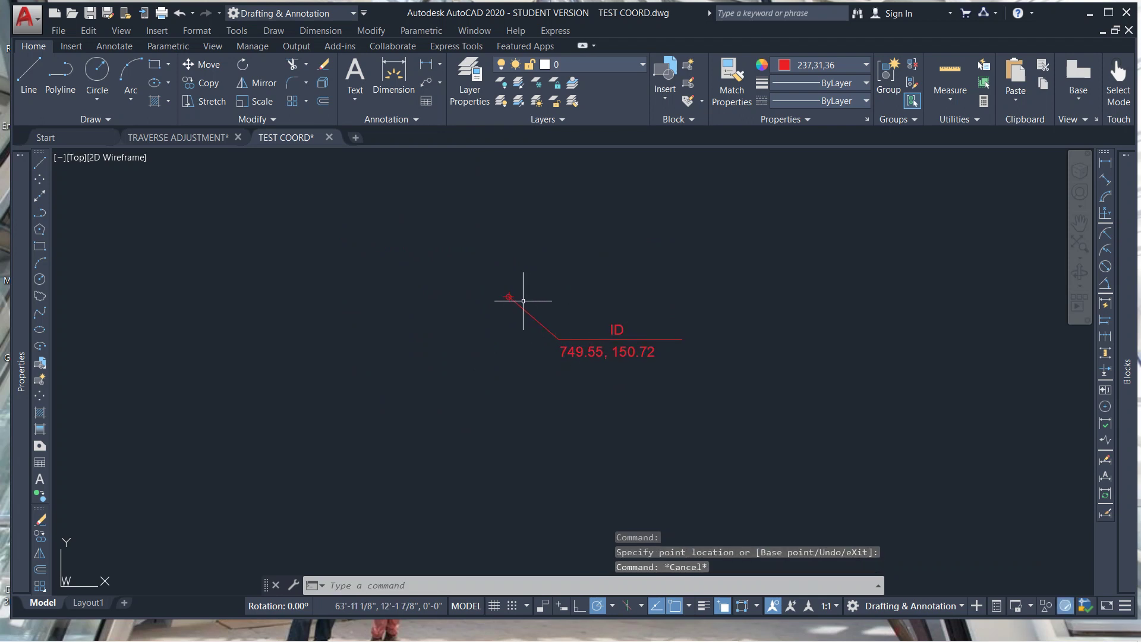
# Examine the whole drawing, focusing on the large rectangle's dimensions and the coordinate labels at its corners.
pyautogui.scroll(-4, 540, 297)
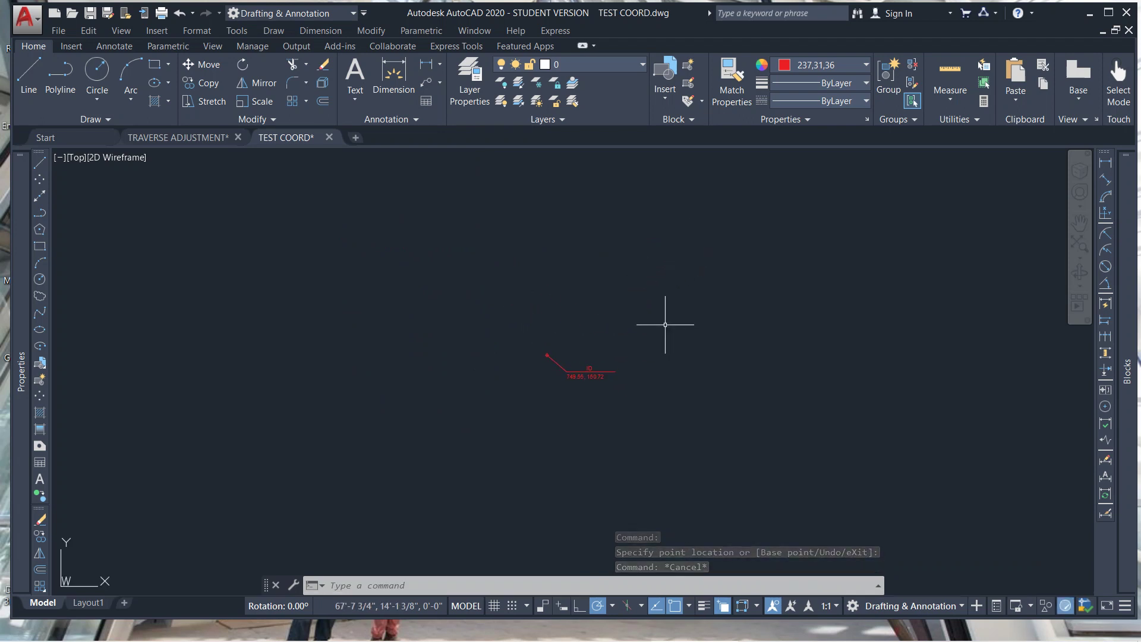
pyautogui.write('z')
pyautogui.press('Return')
pyautogui.write('a')
pyautogui.press('Return')
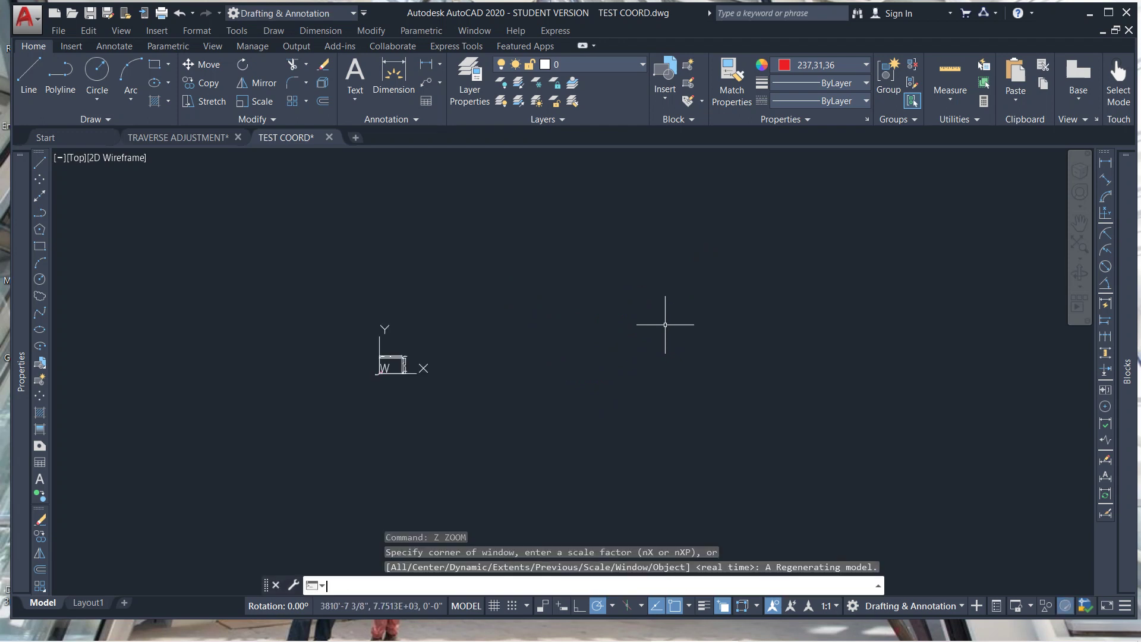
pyautogui.scroll(5, 410, 324)
pyautogui.scroll(-2, 393, 327)
pyautogui.moveTo(412, 338); pyautogui.dragTo(384, 367, button='middle')
pyautogui.press('Escape')
pyautogui.press('Escape')
pyautogui.moveTo(819, 201); pyautogui.dragTo(819, 229, button='middle')
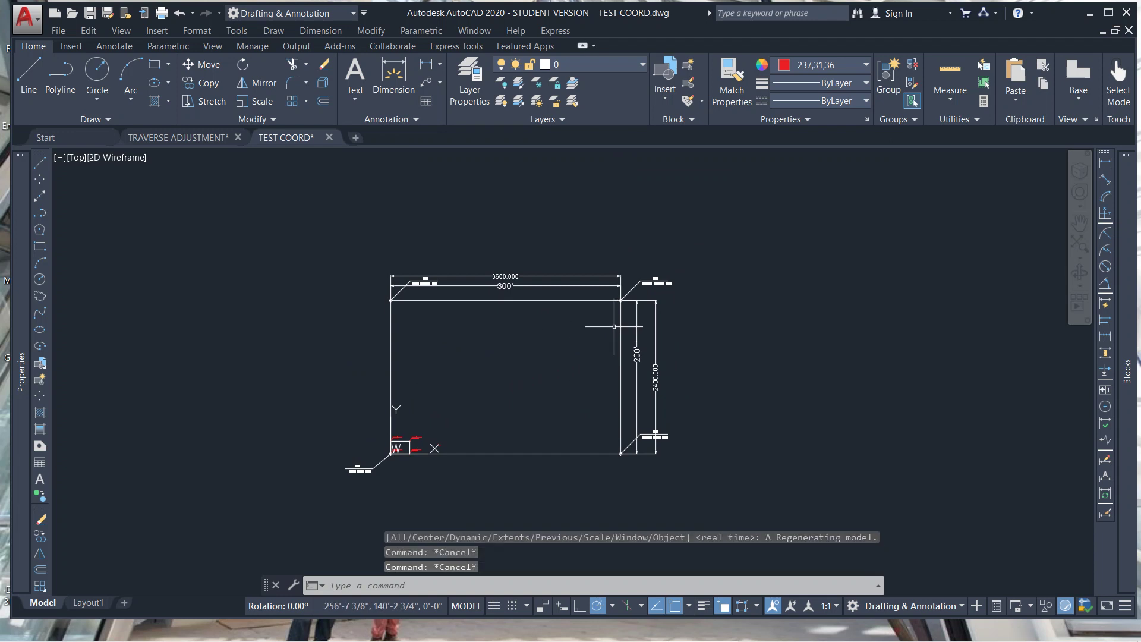
pyautogui.click(1020, 112)
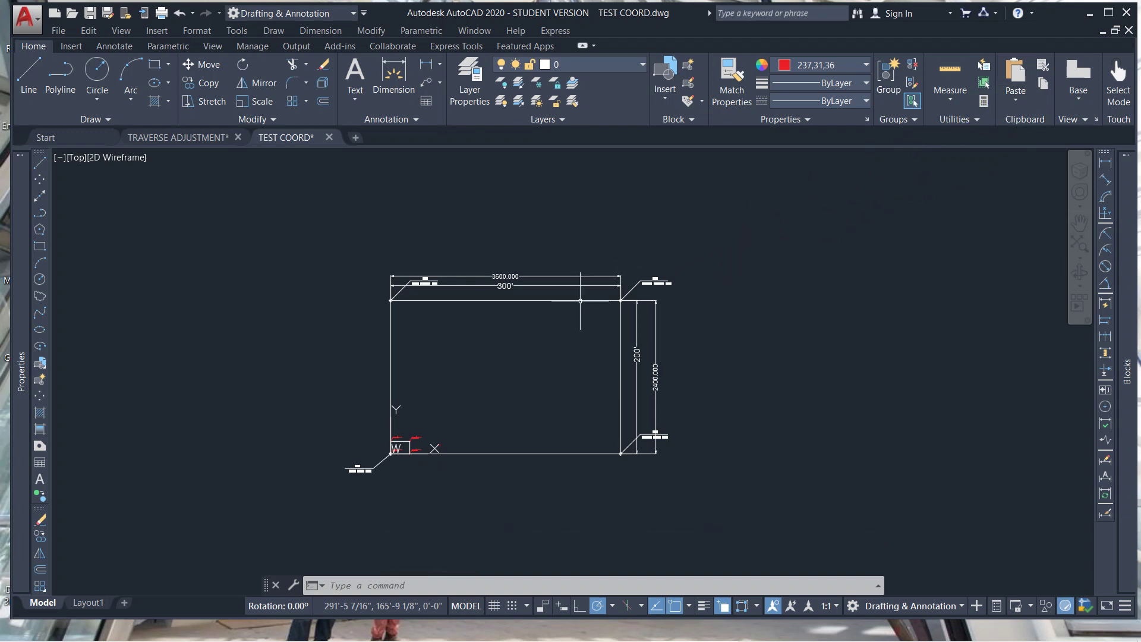
pyautogui.scroll(2, 591, 287)
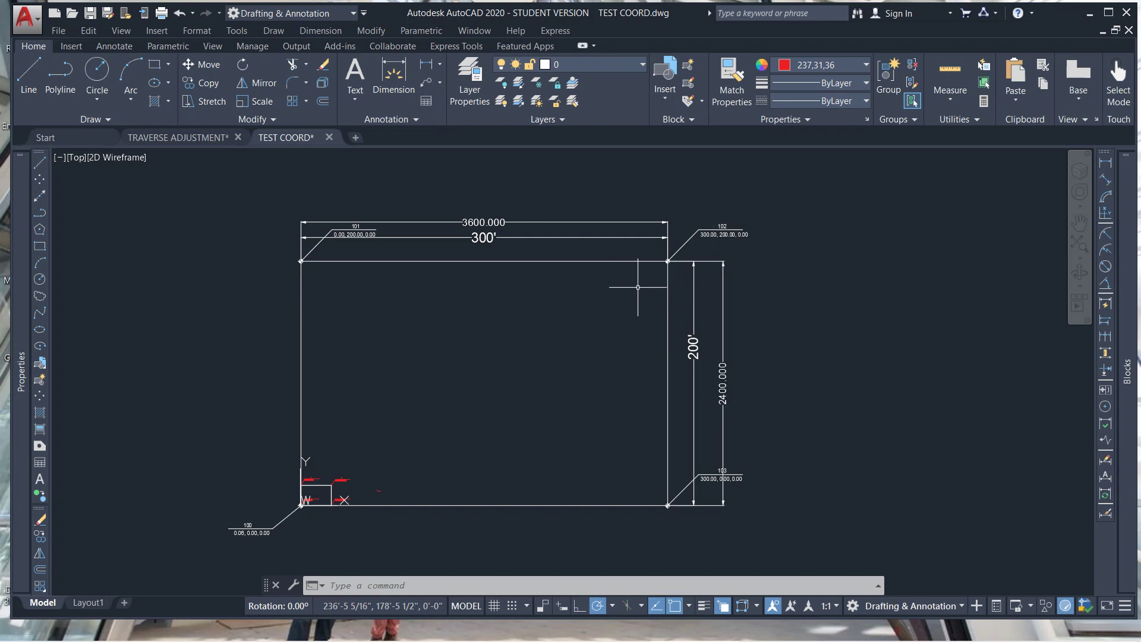
pyautogui.click(714, 233)
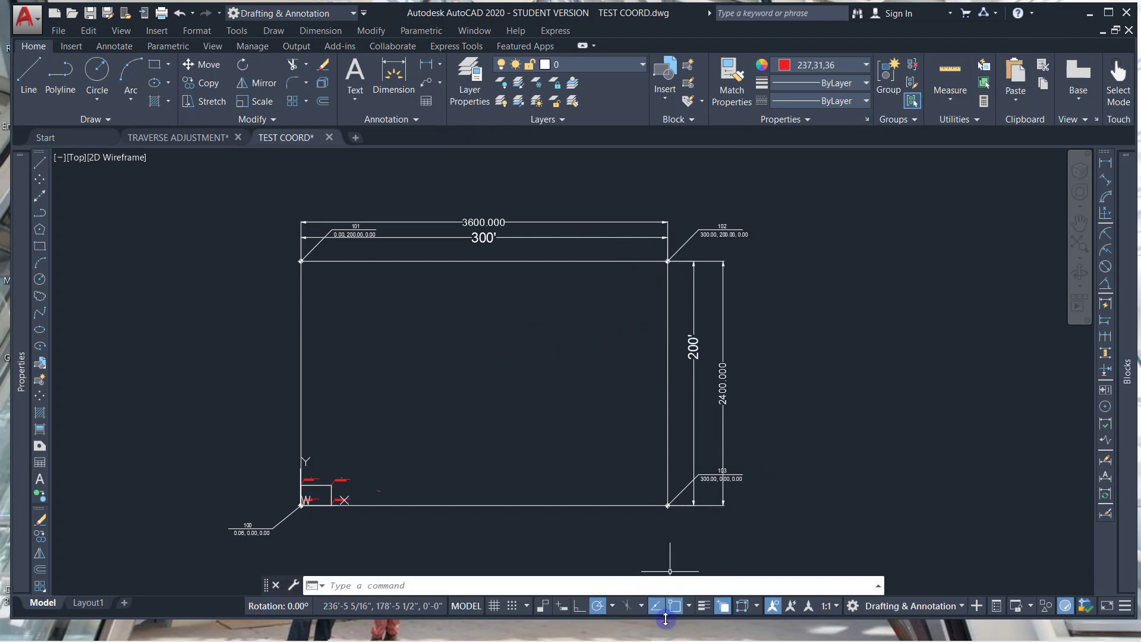
pyautogui.moveTo(678, 637)
pyautogui.click(769, 632)
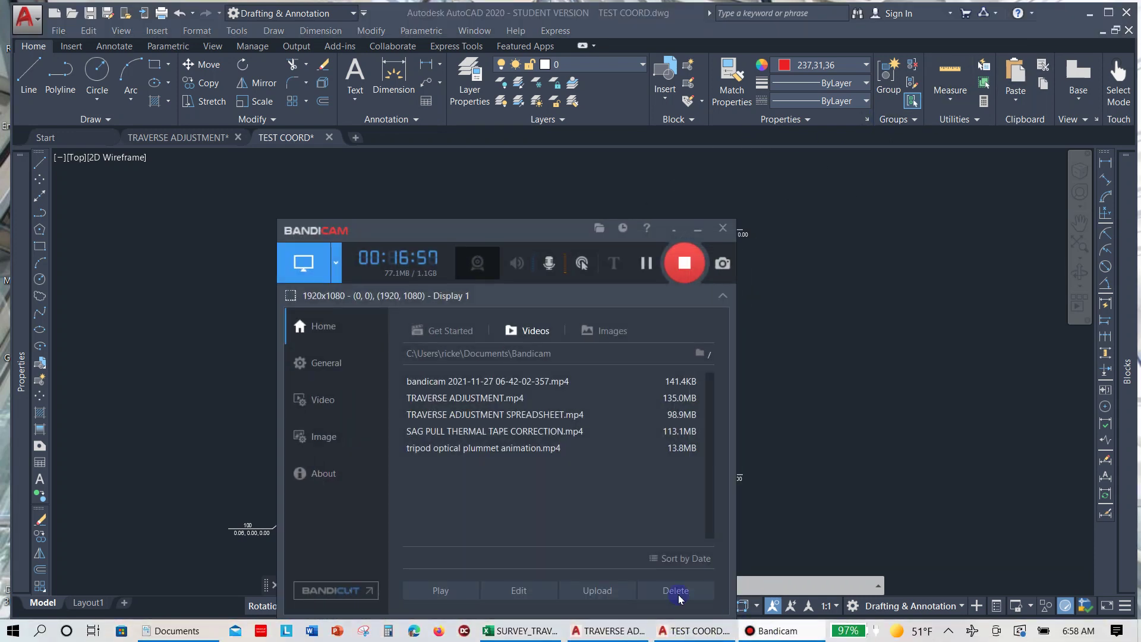